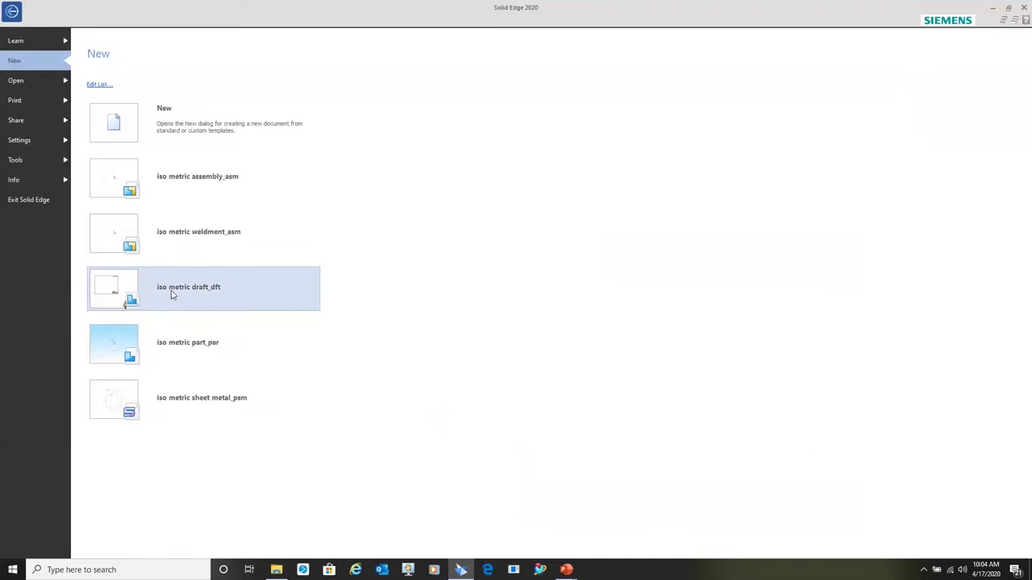
# Step: Create an ISO metric draft document and set the projection angle in its drawing standards to Third
pyautogui.click(172, 292)
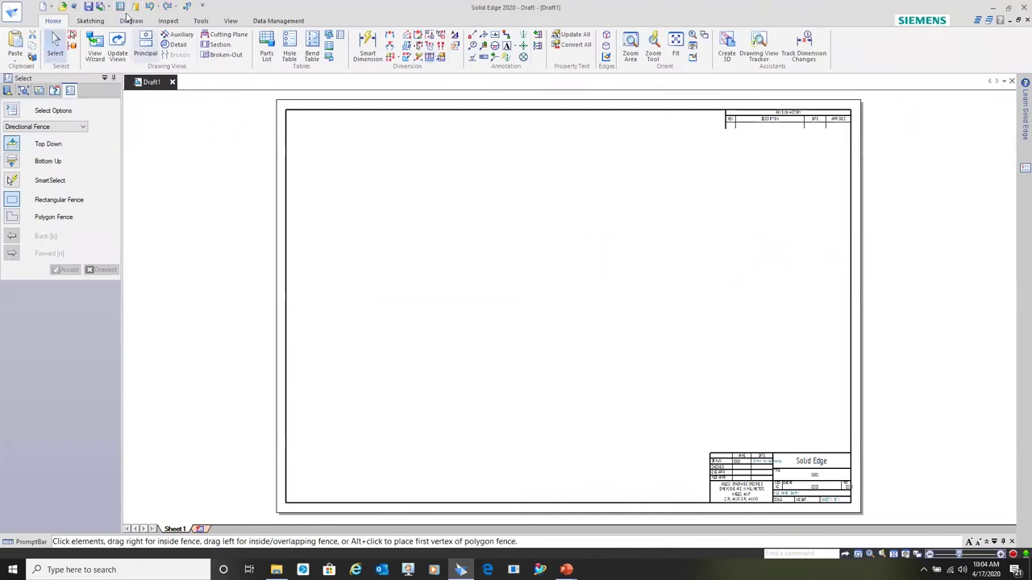
pyautogui.click(121, 7)
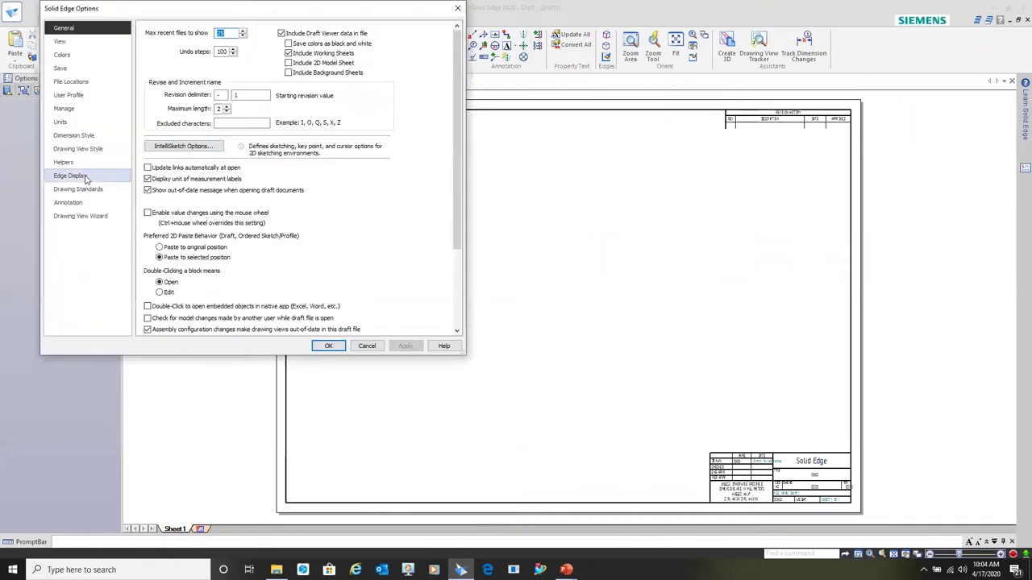
pyautogui.click(91, 190)
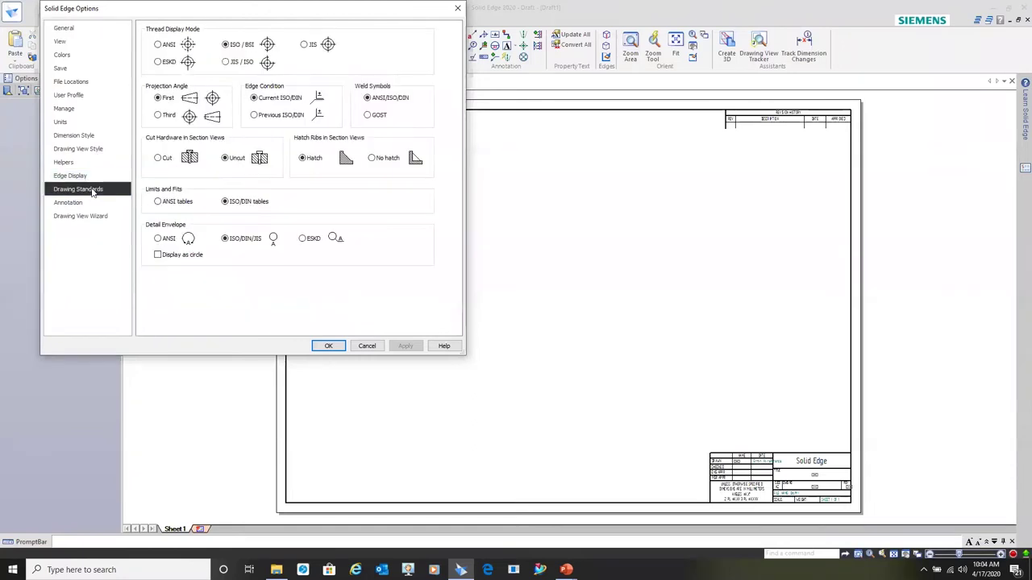
pyautogui.click(158, 116)
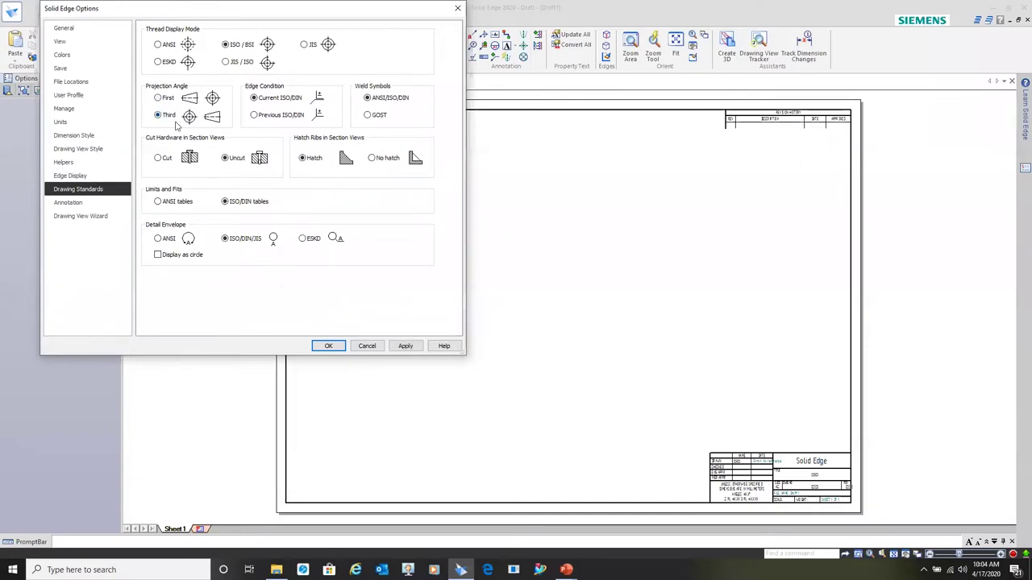
pyautogui.click(87, 137)
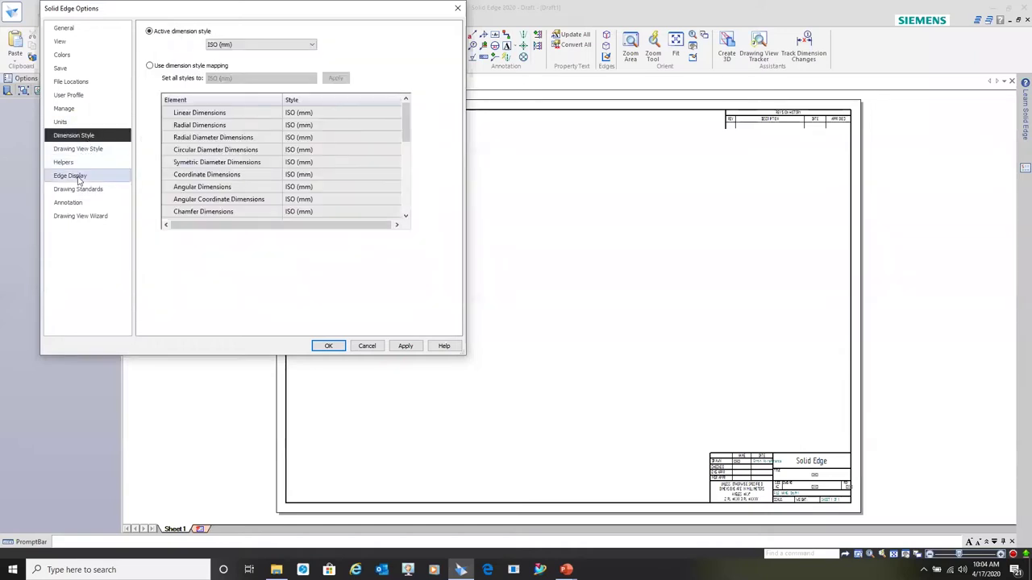
pyautogui.click(78, 179)
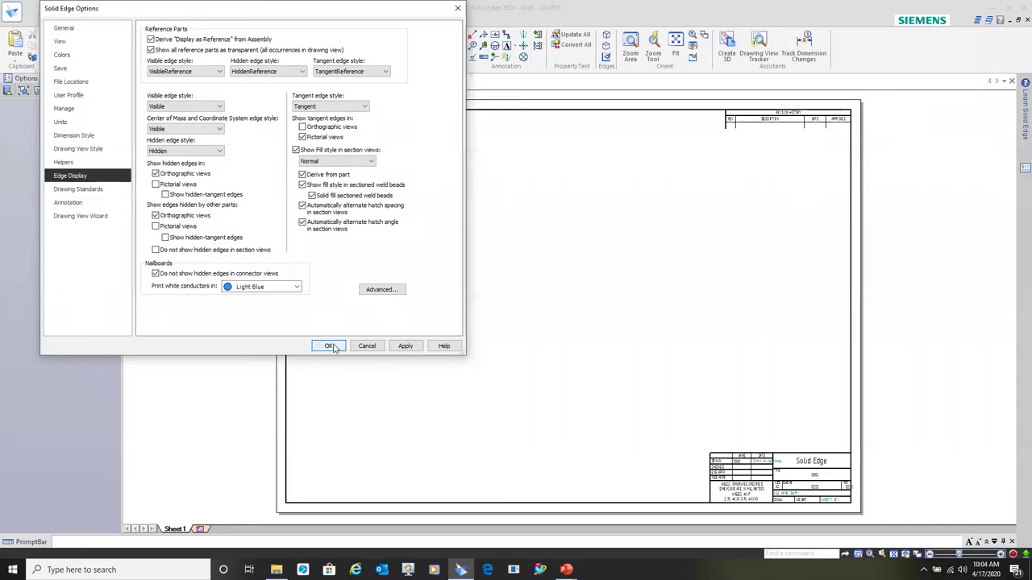
pyautogui.click(406, 346)
pyautogui.click(329, 346)
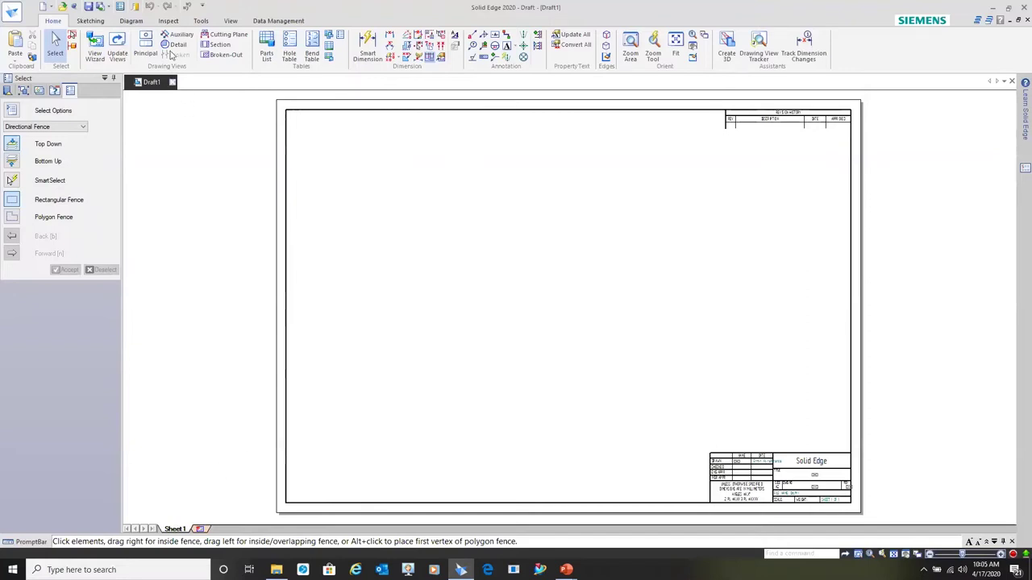
# Step: Display the background sheets, examine A2-Sheet fitted to the window, and hide the background sheets again
pyautogui.click(232, 21)
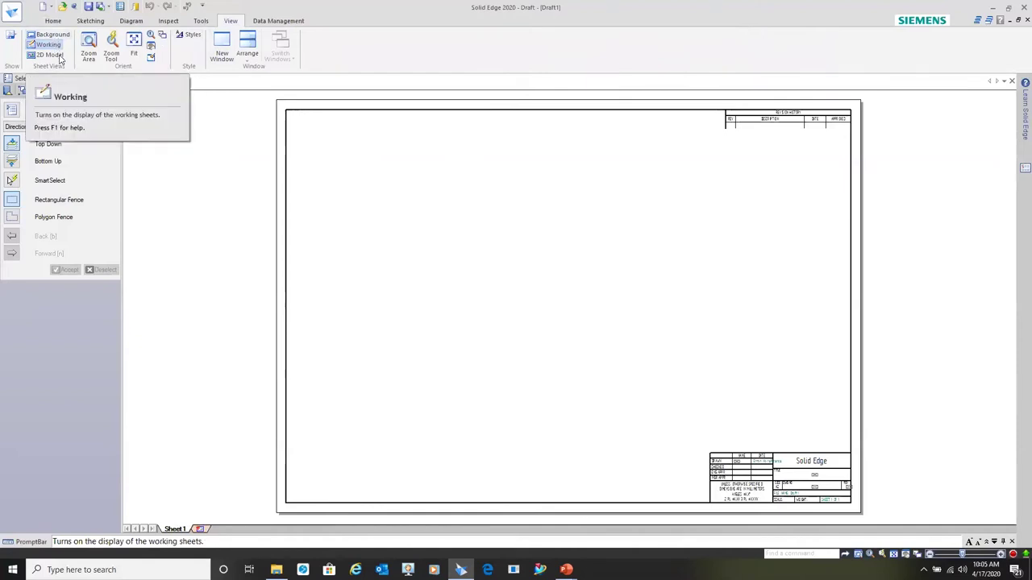
pyautogui.rightClick(182, 532)
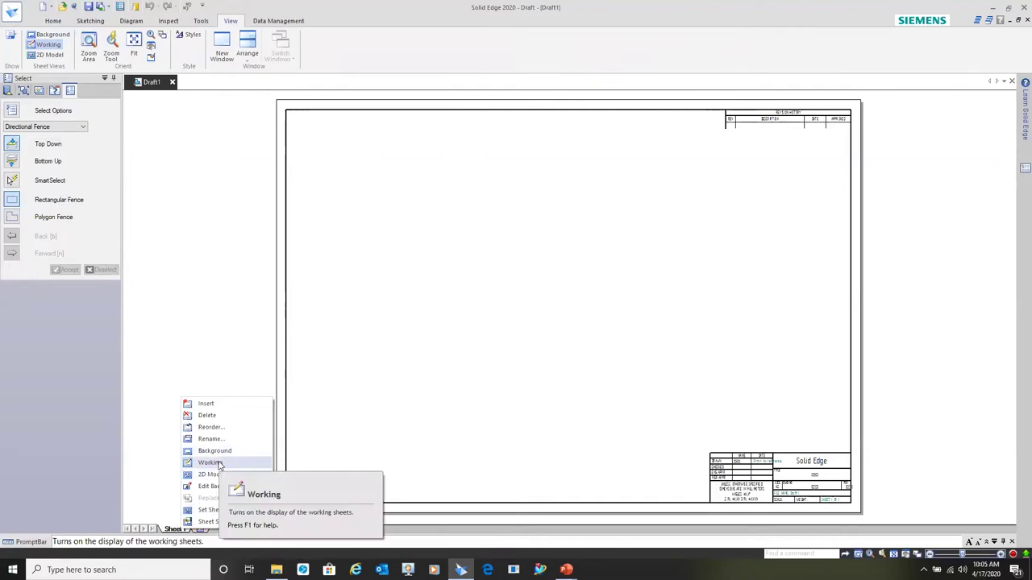
pyautogui.click(172, 456)
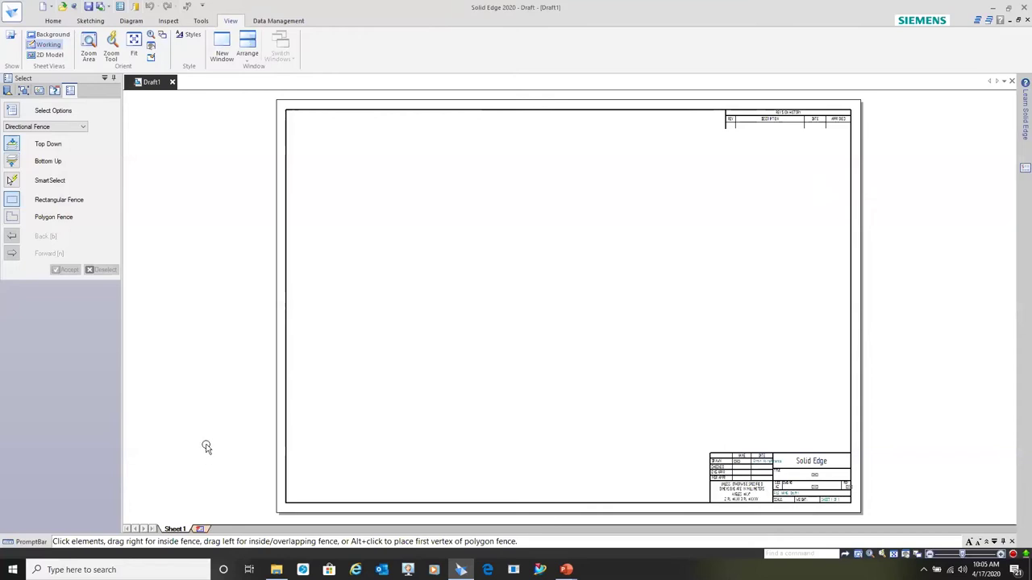
pyautogui.click(49, 35)
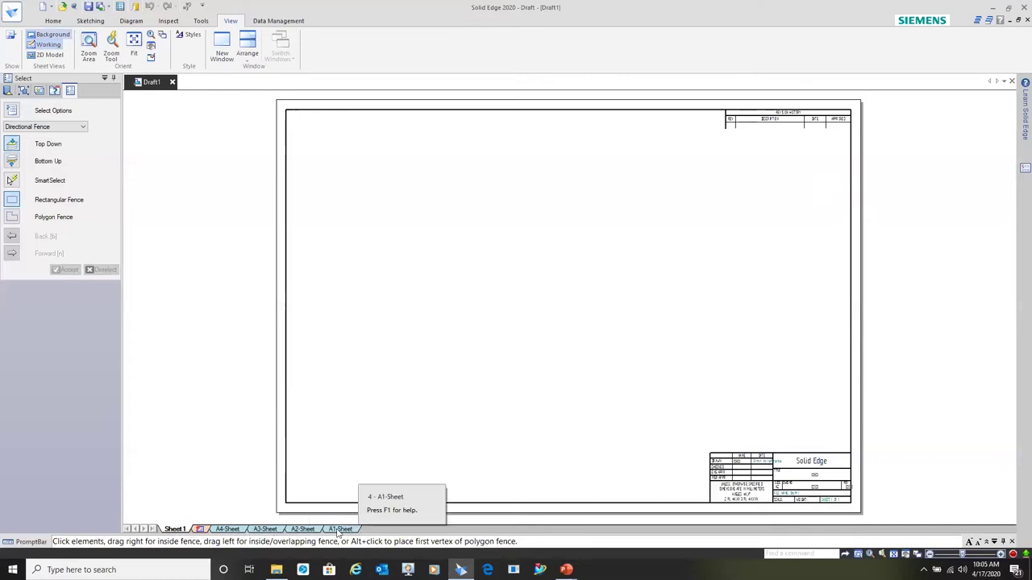
pyautogui.click(314, 529)
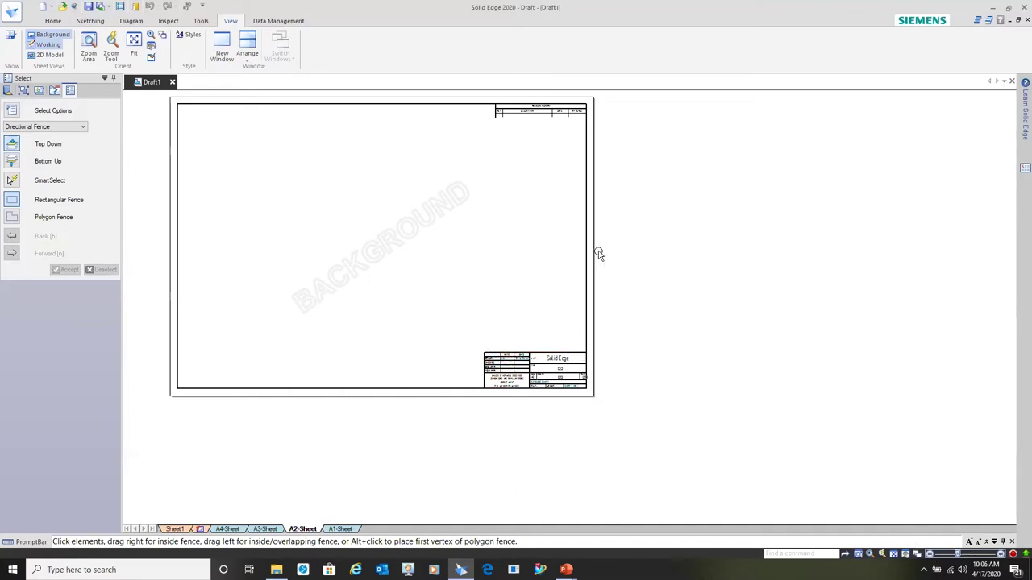
pyautogui.click(884, 553)
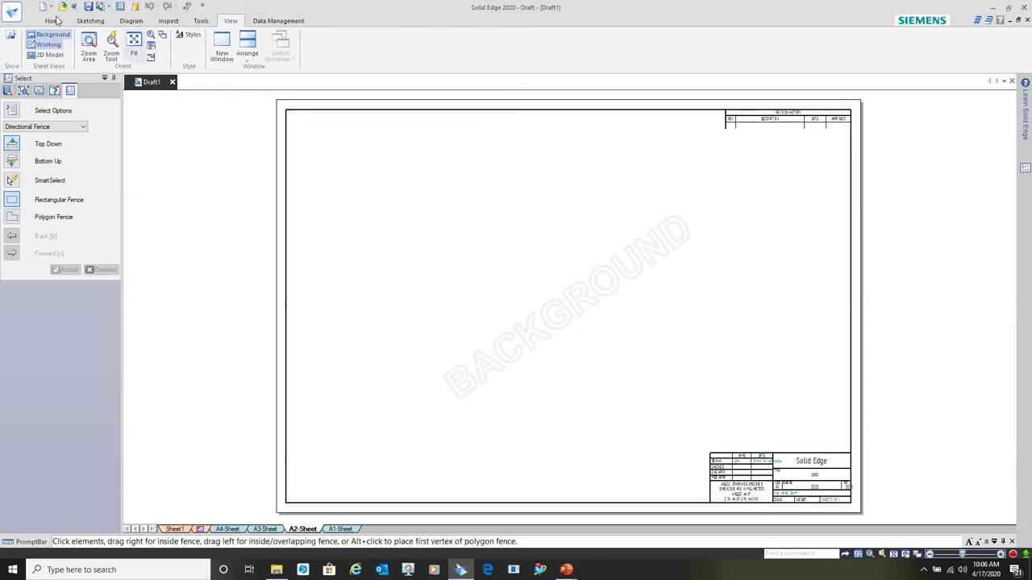
pyautogui.click(47, 45)
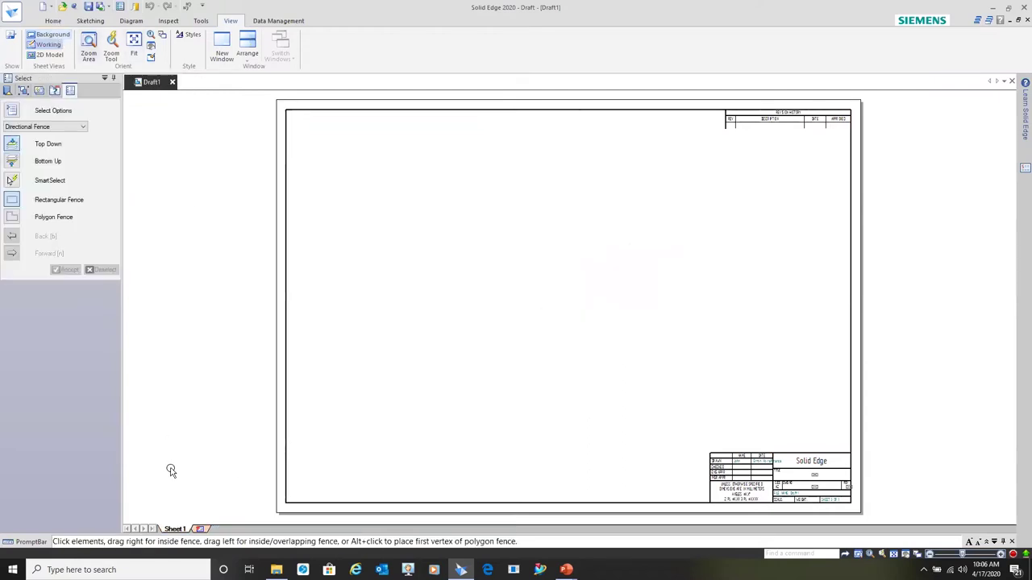
# Step: Turn off the background display of Sheet1 in its sheet setup
pyautogui.rightClick(179, 530)
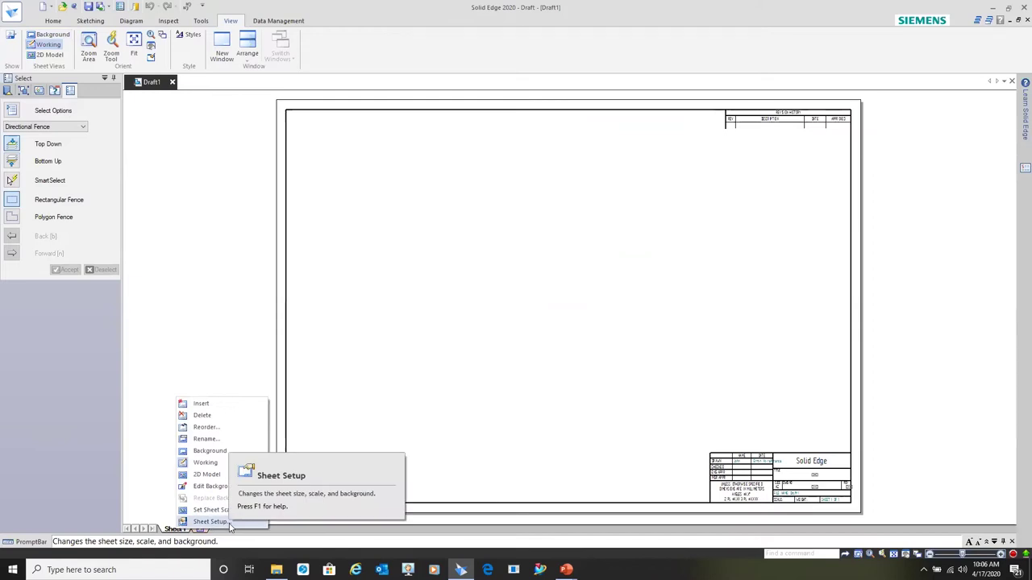
pyautogui.click(212, 521)
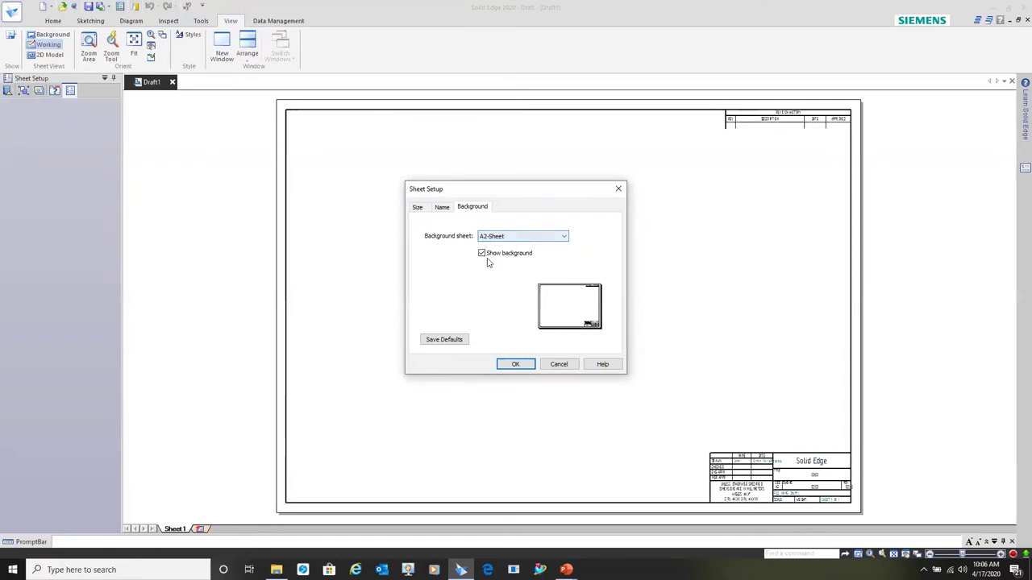
pyautogui.click(482, 254)
pyautogui.click(517, 365)
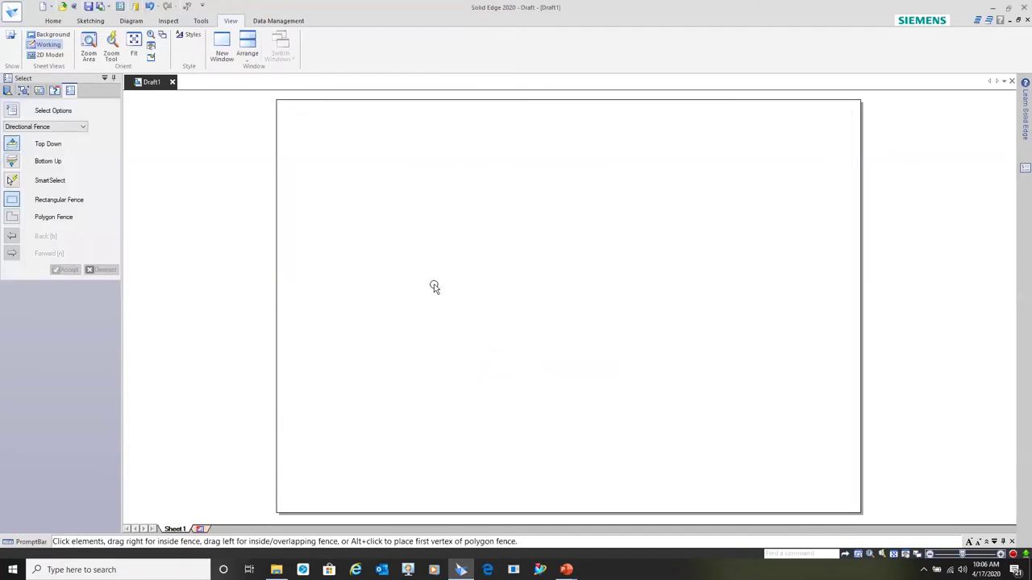
# Step: Turn the A2-Sheet background of Sheet1 back on in its sheet setup
pyautogui.rightClick(181, 532)
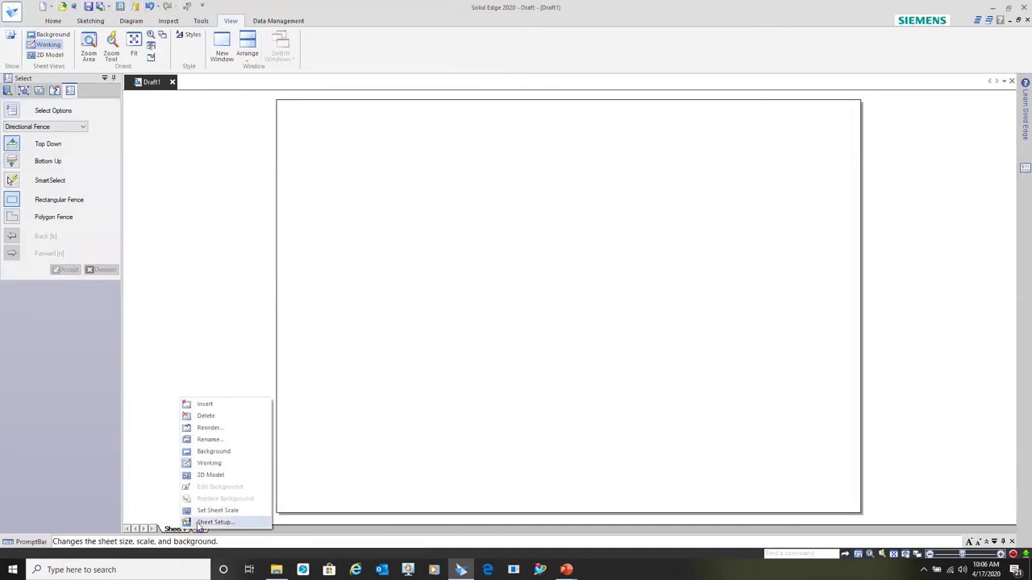
pyautogui.click(213, 523)
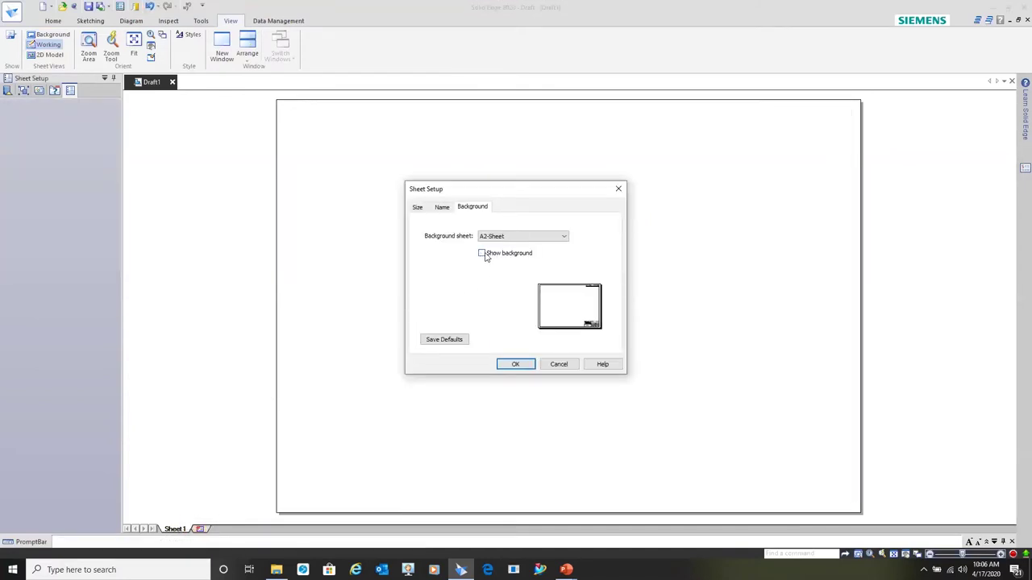
pyautogui.click(515, 364)
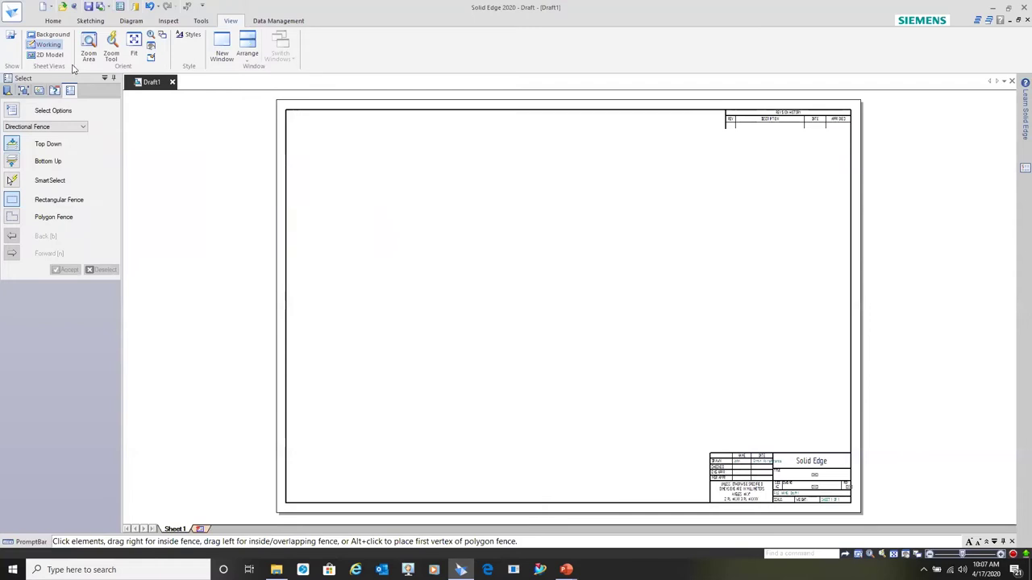
# Step: On the 2D Model sheet, draw a centre rectangle about 246 mm wide and a second one about 254 by 34 mm below it
pyautogui.click(47, 55)
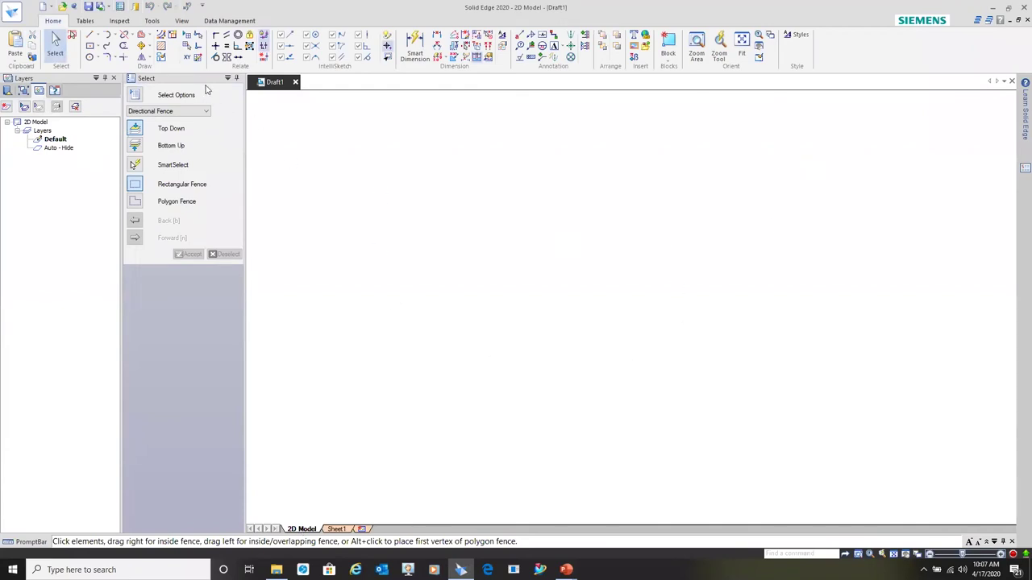
pyautogui.moveTo(202, 81); pyautogui.dragTo(78, 82)
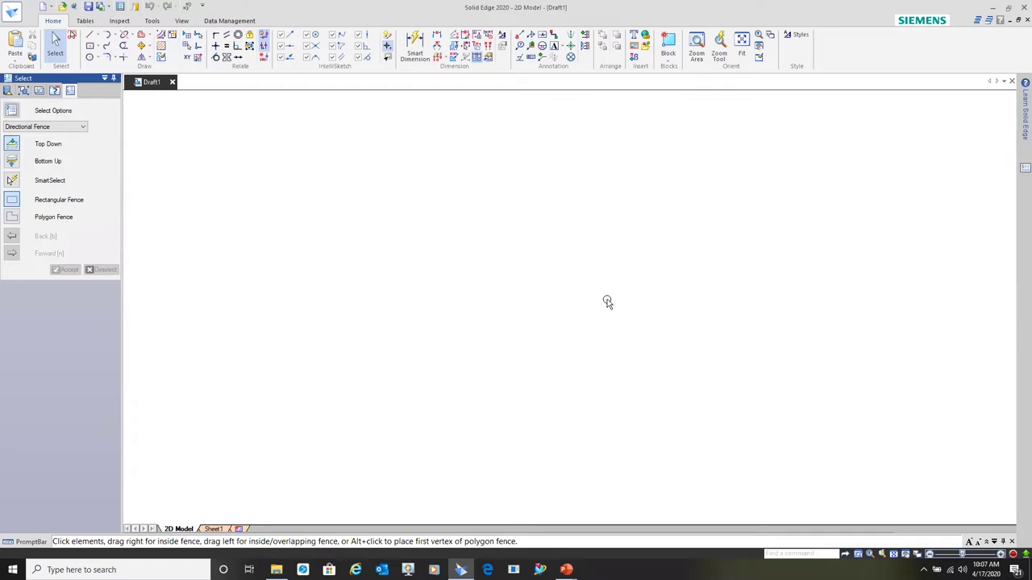
pyautogui.click(89, 47)
pyautogui.click(433, 291)
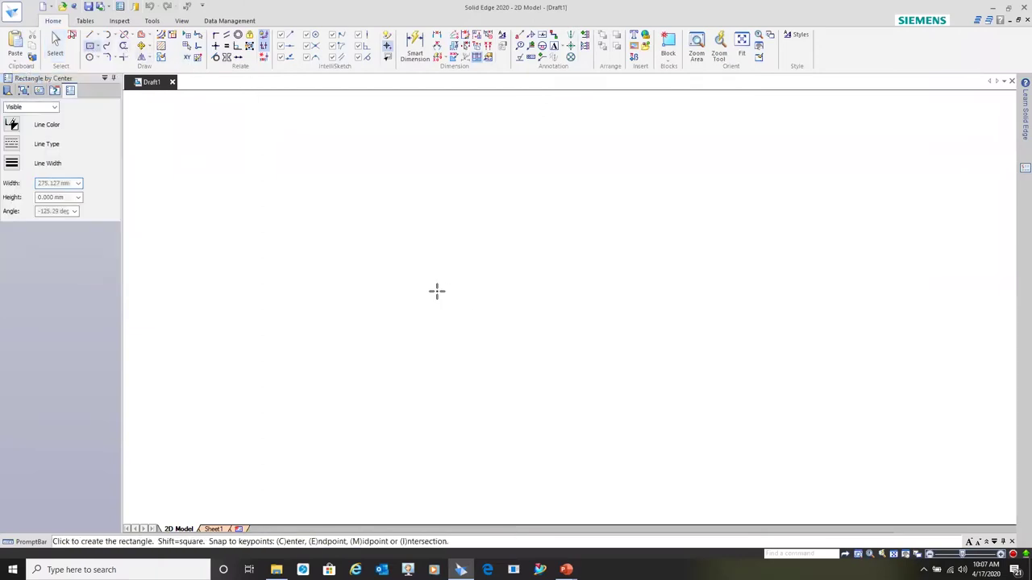
pyautogui.click(553, 236)
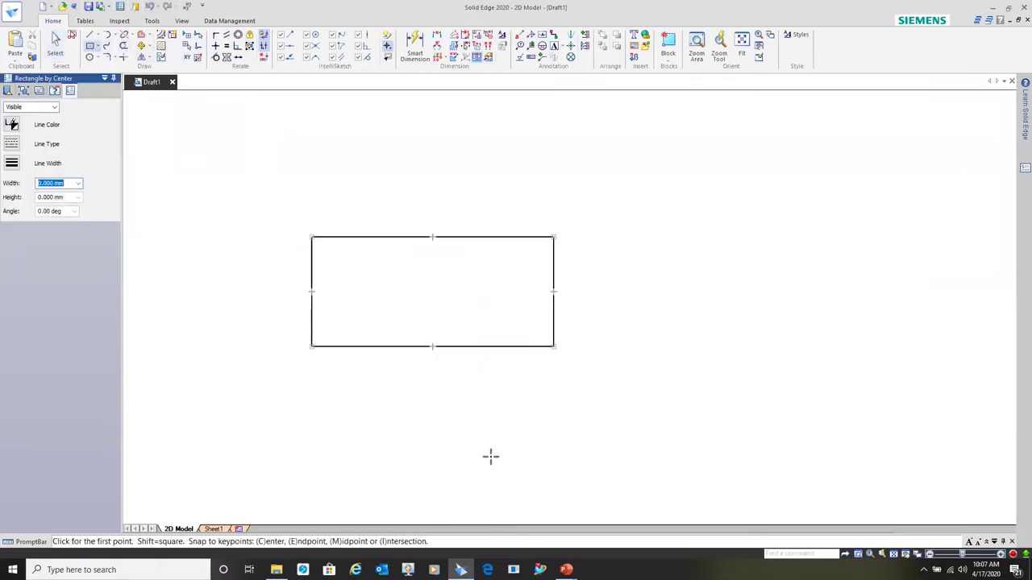
pyautogui.click(431, 425)
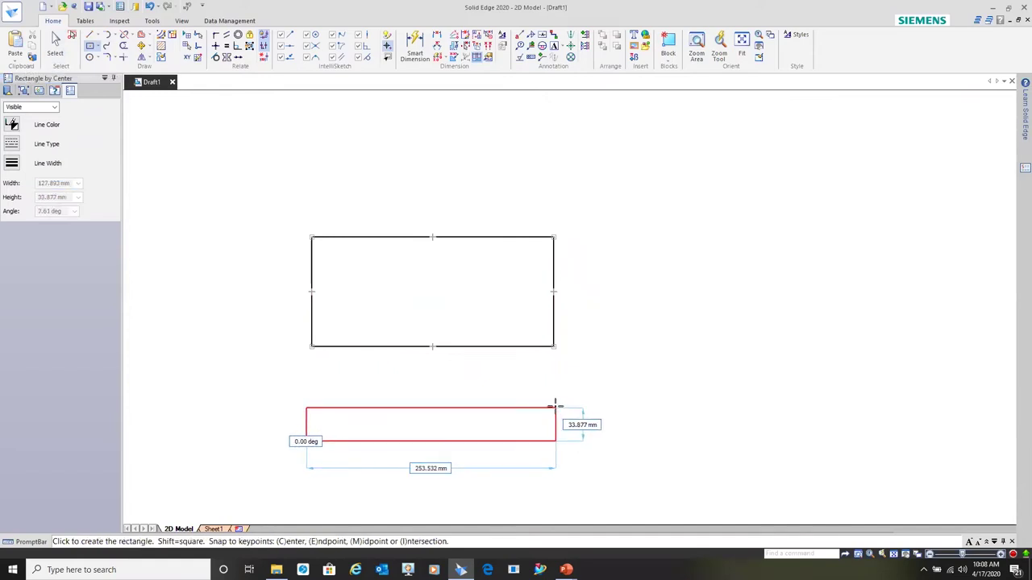
pyautogui.click(556, 407)
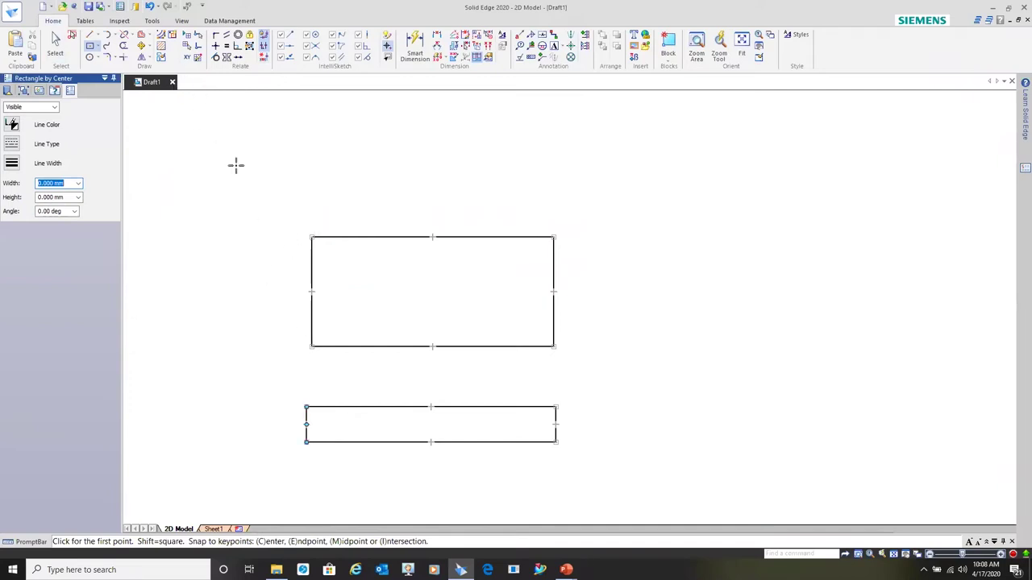
# Step: Vertically align the lower rectangle's two upper corners with the upper rectangle's two lower corners using Horizontal/Vertical relations
pyautogui.click(215, 46)
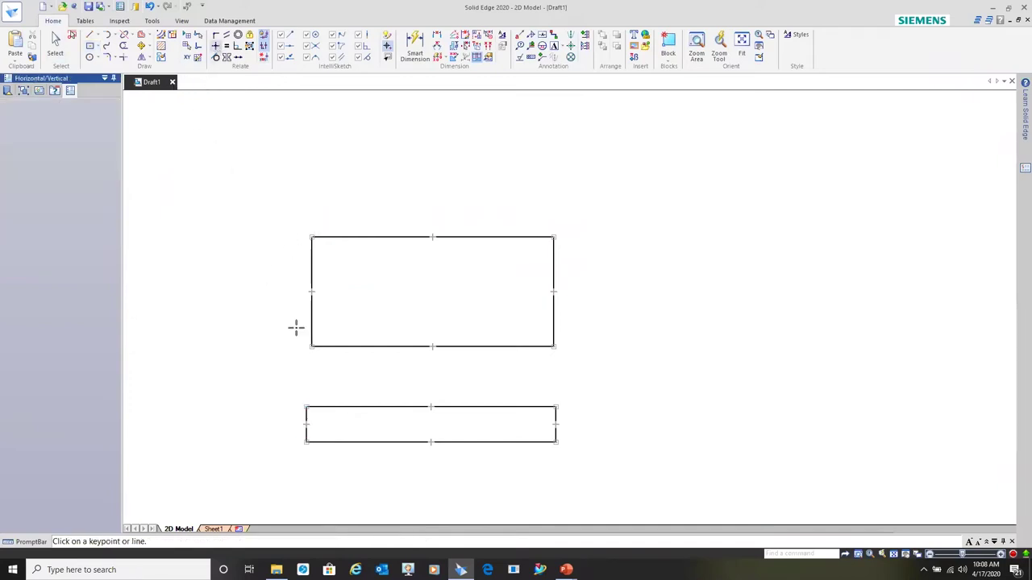
pyautogui.click(307, 407)
pyautogui.click(312, 347)
pyautogui.click(556, 407)
pyautogui.click(553, 346)
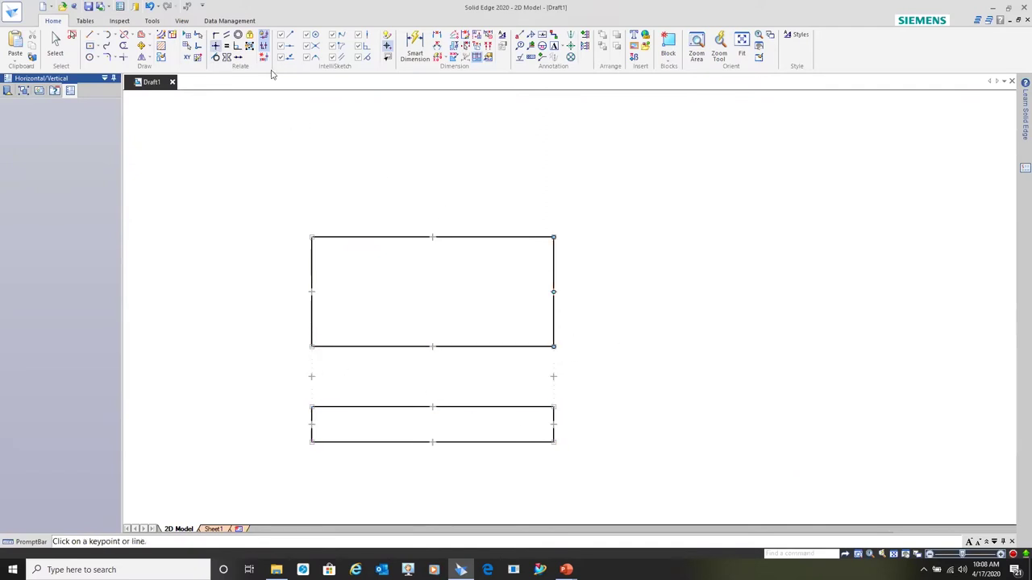
# Step: Dimension the upper rectangle's width between its vertical sides and set it to 300 mm
pyautogui.click(415, 47)
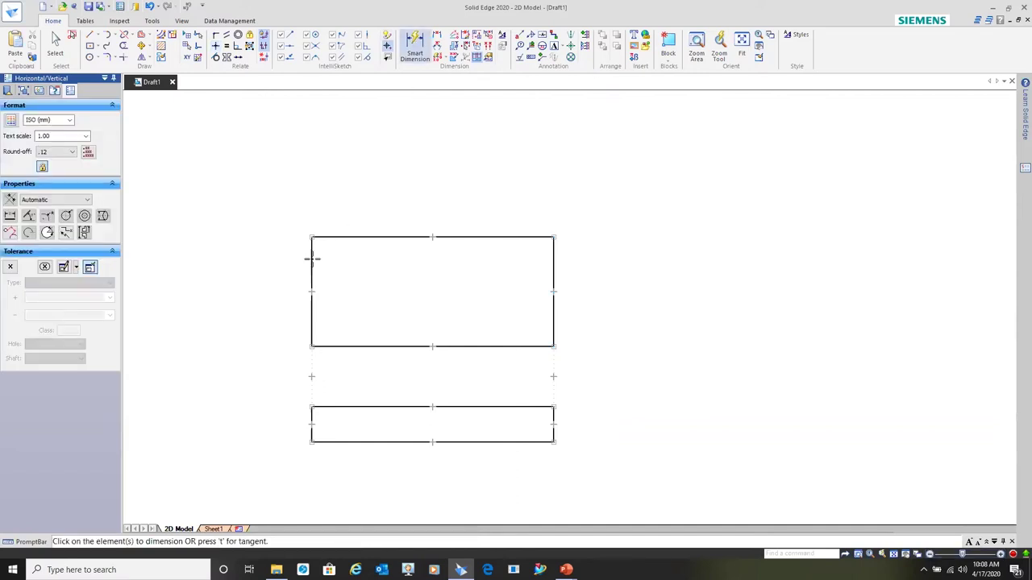
pyautogui.click(312, 258)
pyautogui.click(554, 254)
pyautogui.click(505, 203)
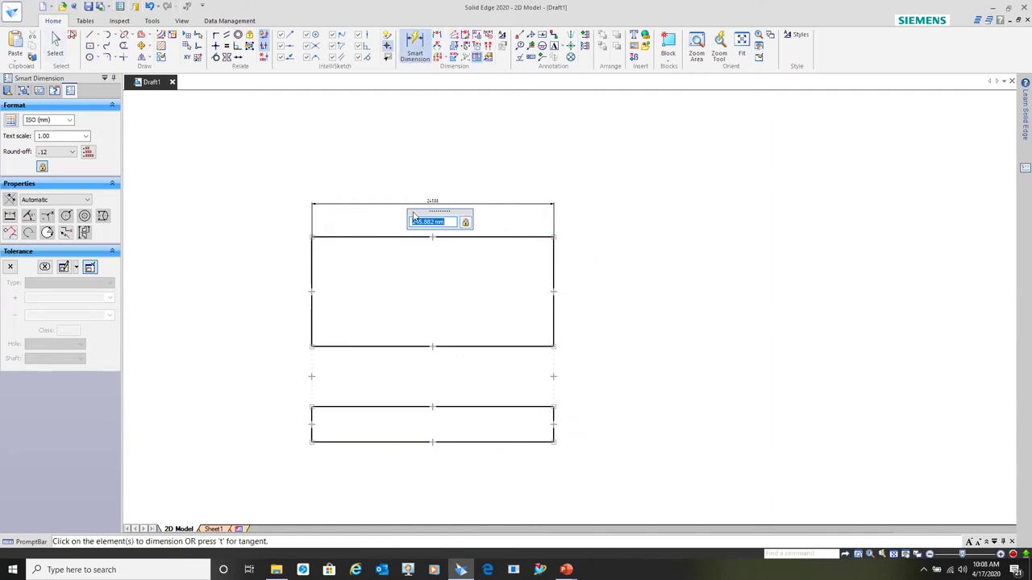
pyautogui.write('300')
pyautogui.press('Return')
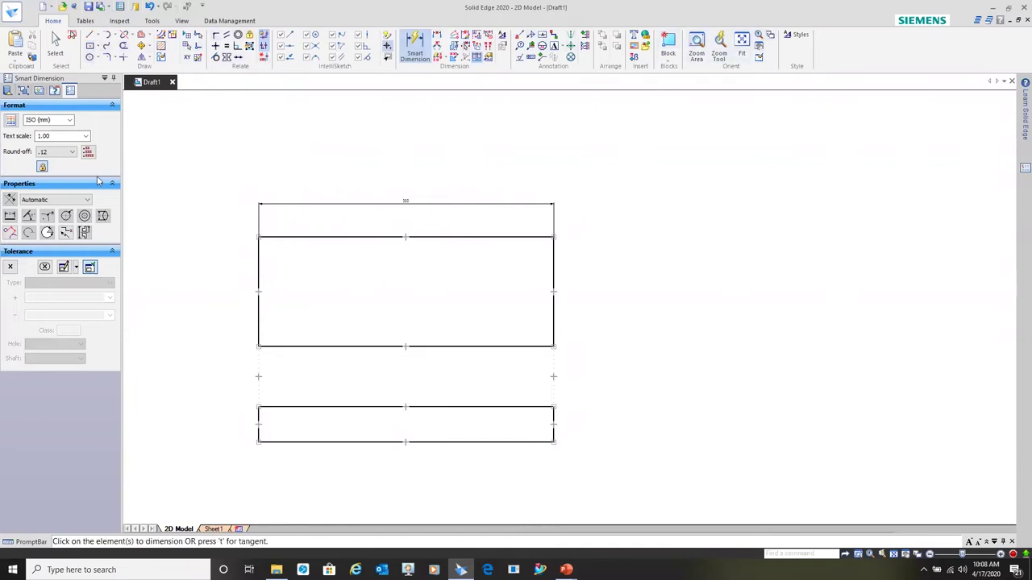
# Step: Hide the 2D Model sheet and return to Sheet1
pyautogui.click(182, 22)
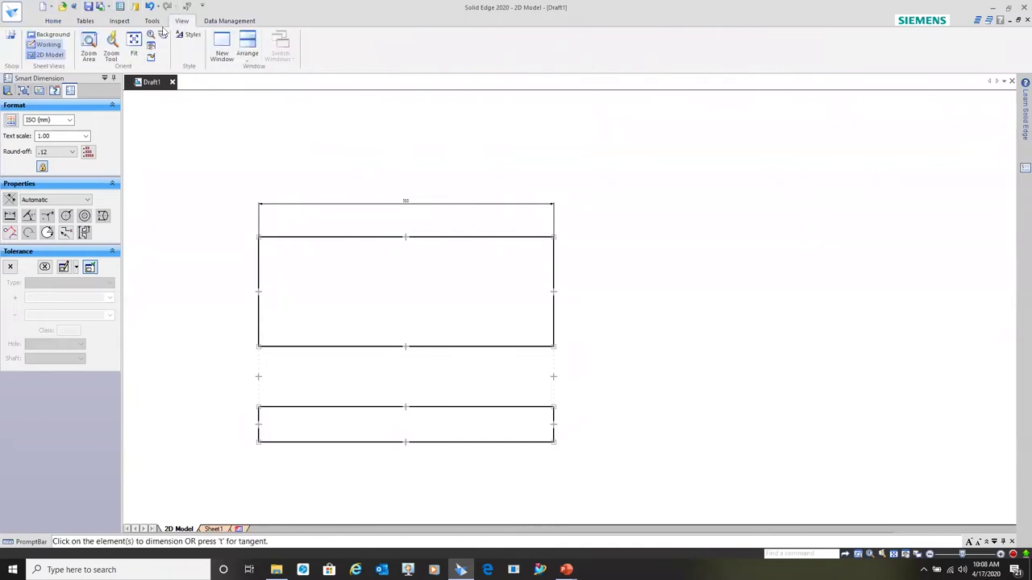
pyautogui.click(49, 55)
pyautogui.click(177, 529)
# Step: Review the size, name and background settings in Sheet1's sheet setup and leave them without applying changes
pyautogui.rightClick(176, 529)
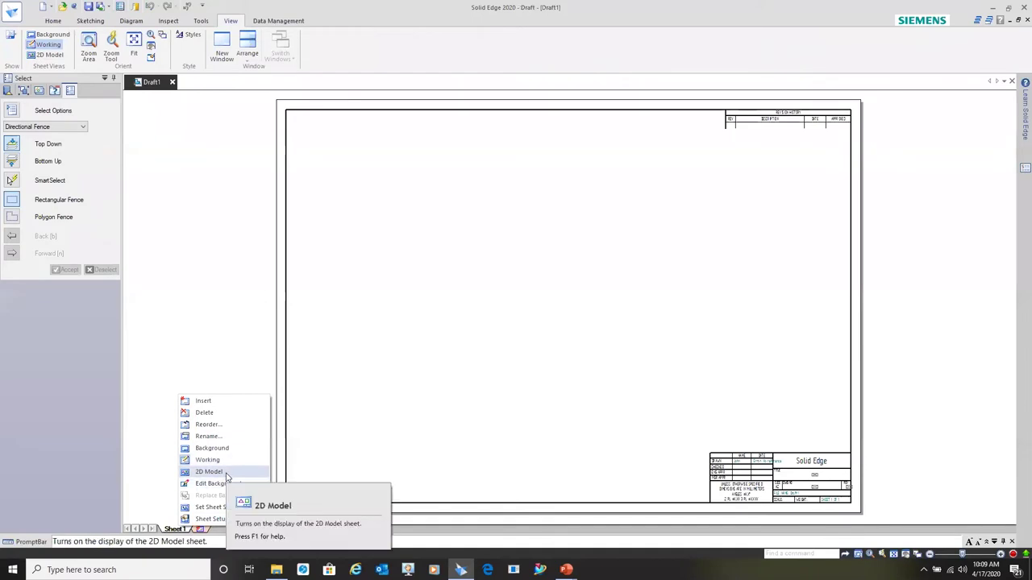
pyautogui.click(212, 519)
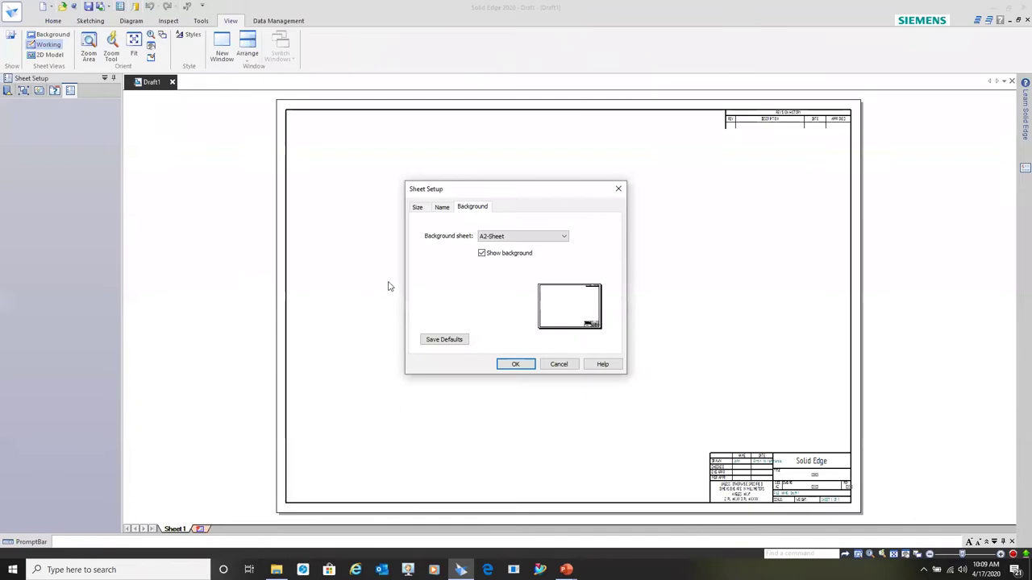
pyautogui.click(422, 210)
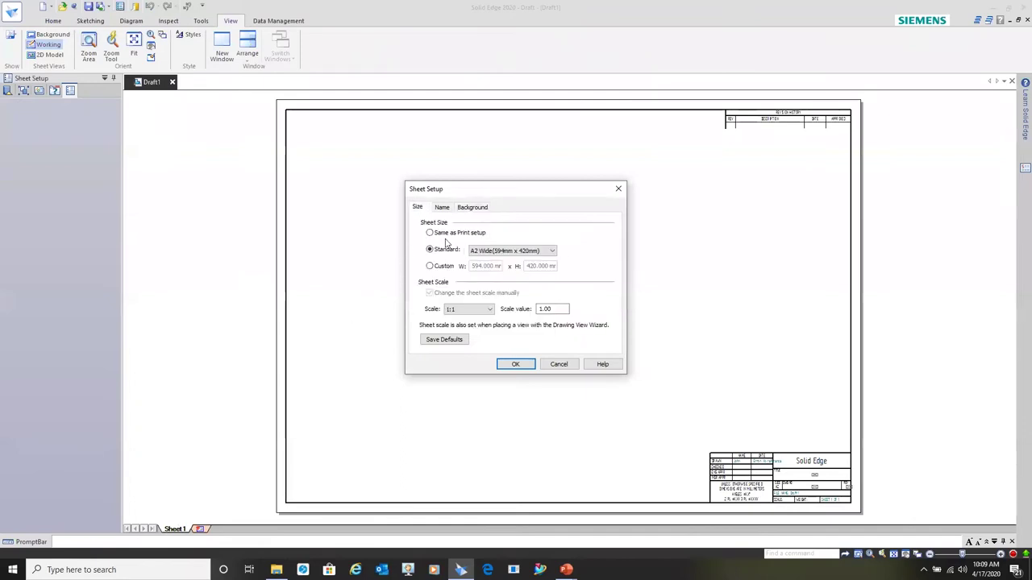
pyautogui.click(552, 251)
pyautogui.click(553, 252)
pyautogui.click(442, 208)
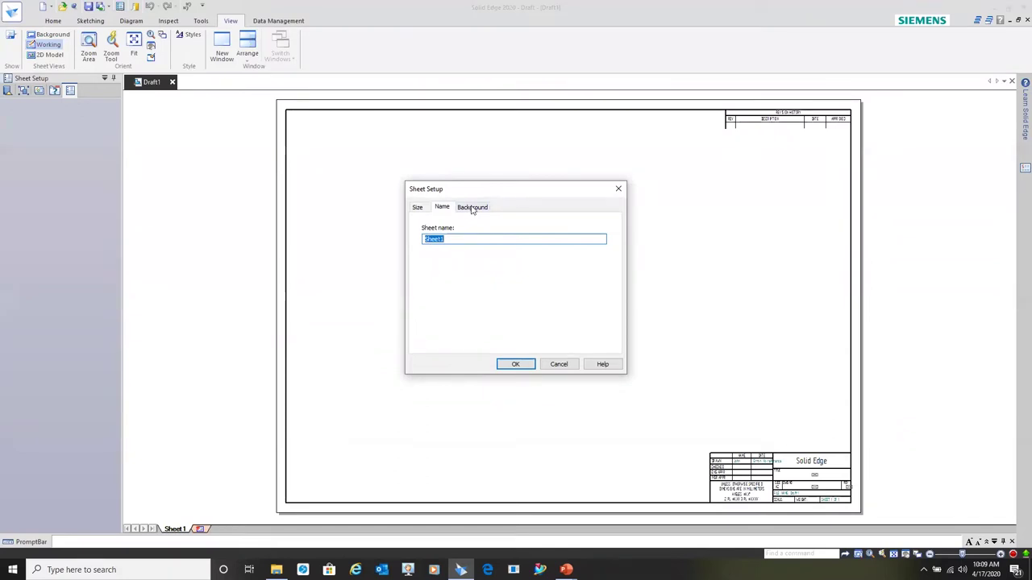
pyautogui.click(473, 208)
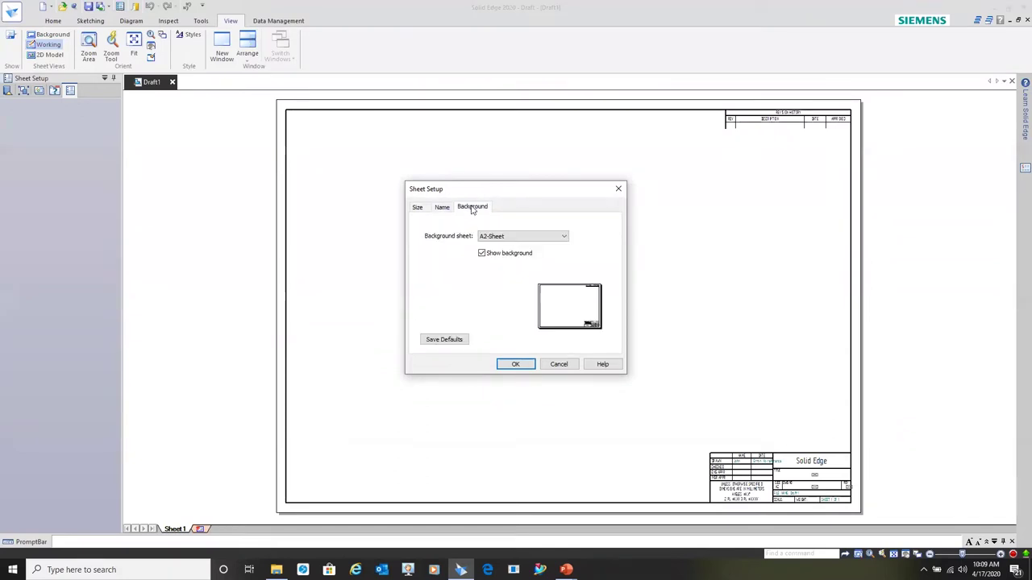
pyautogui.click(559, 364)
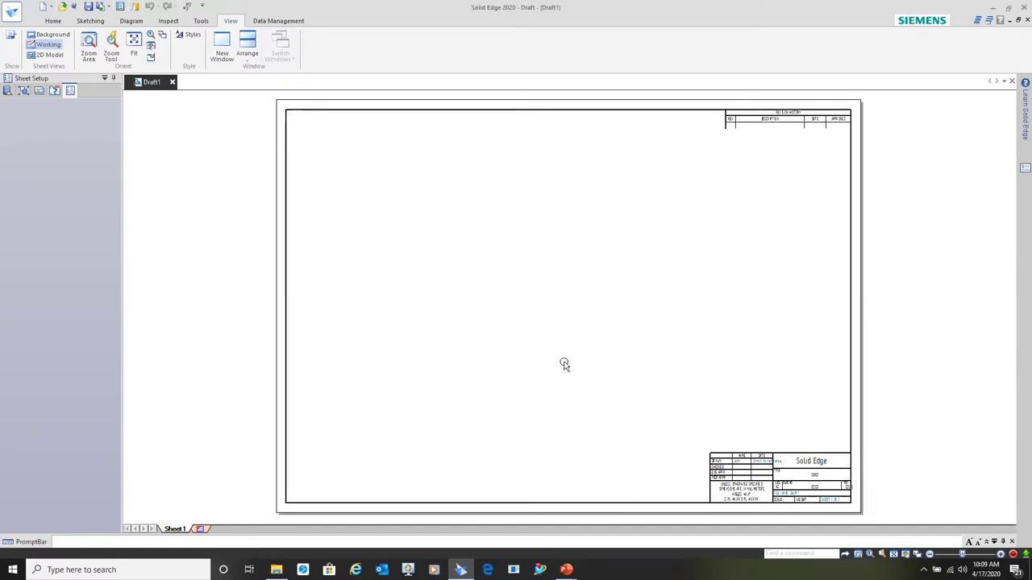
# Step: Insert two new working sheets after Sheet1 and delete Sheet3
pyautogui.click(201, 530)
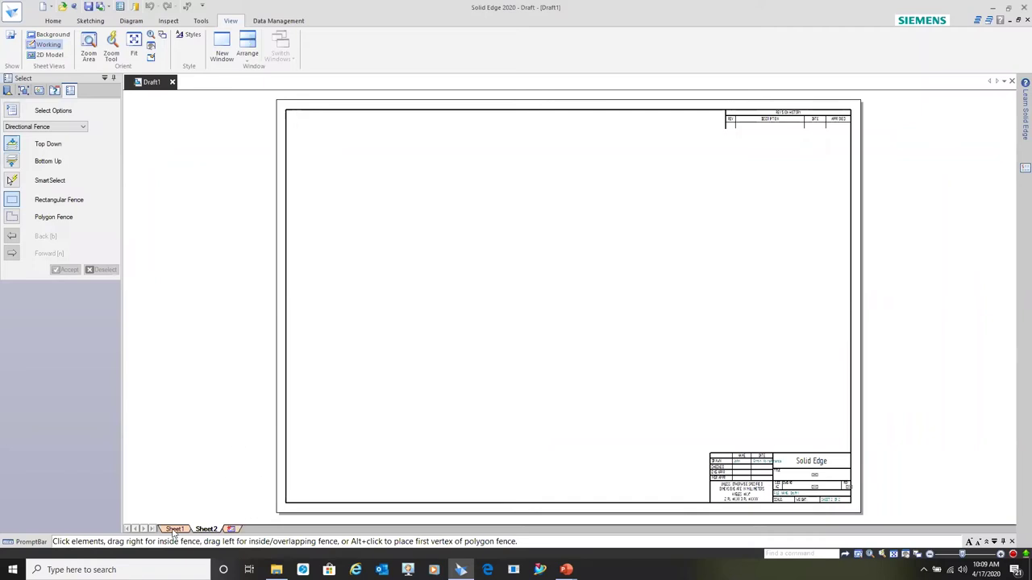
pyautogui.click(233, 530)
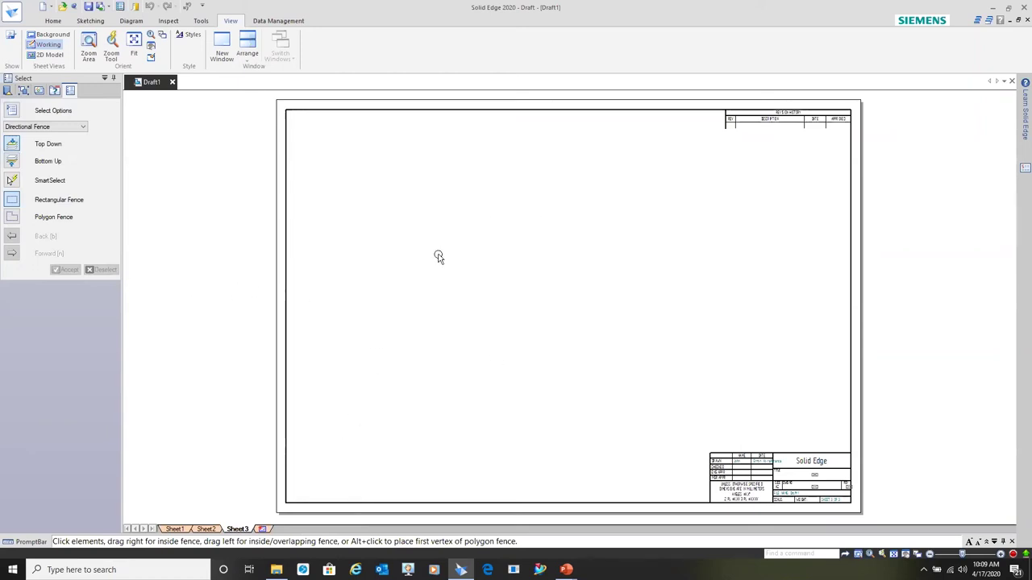
pyautogui.rightClick(233, 531)
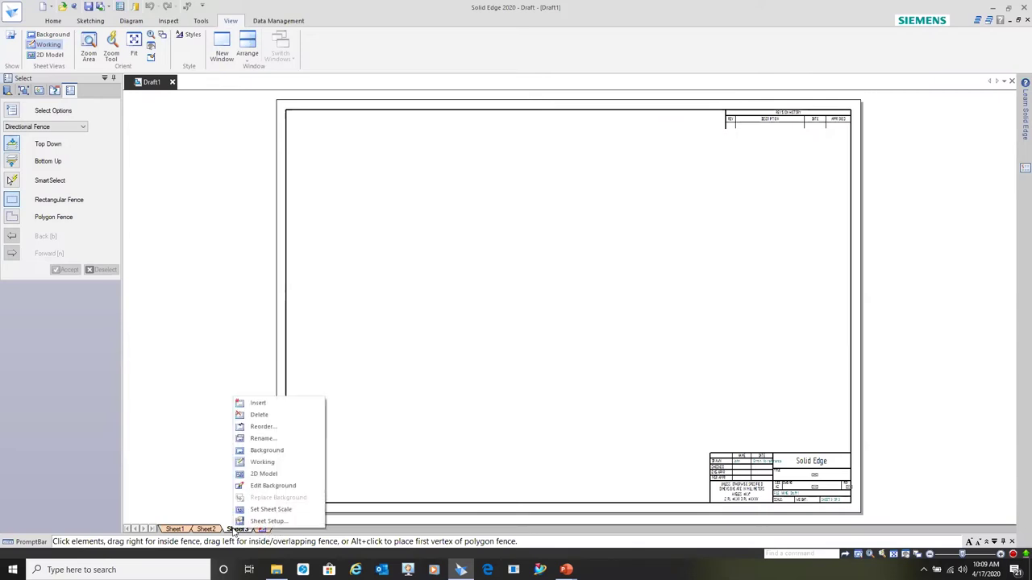
pyautogui.click(264, 415)
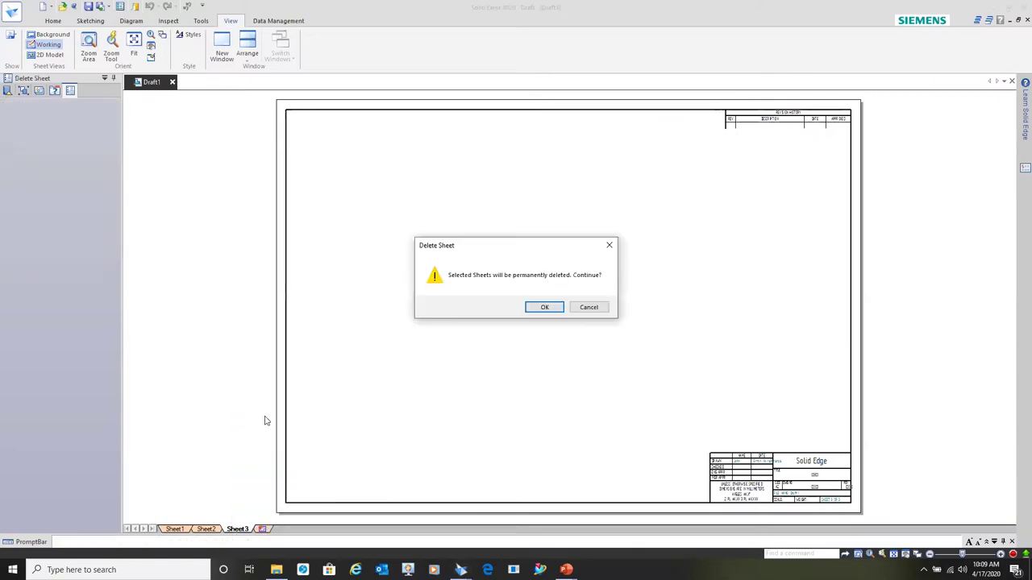
pyautogui.click(547, 308)
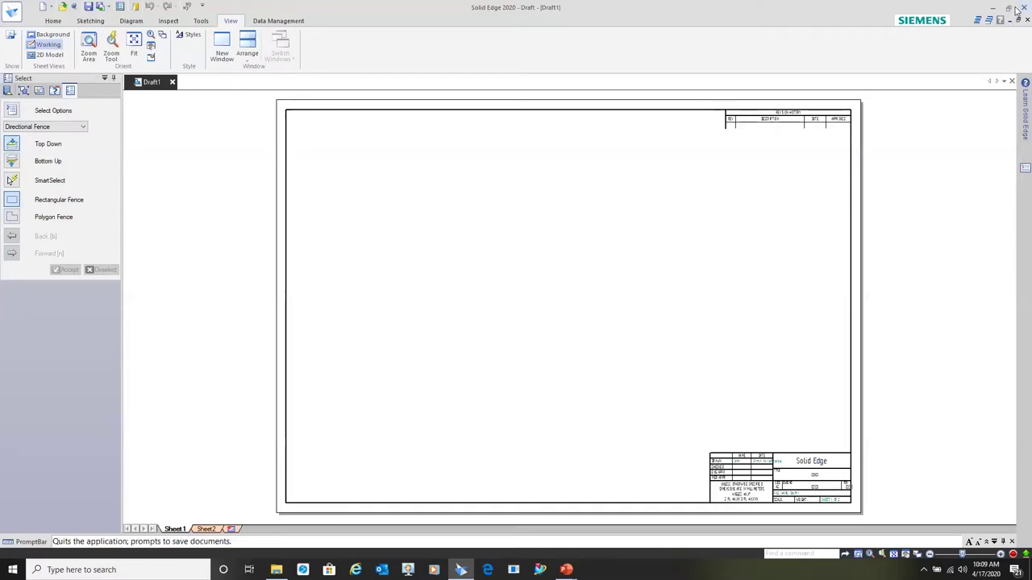
pyautogui.click(1020, 8)
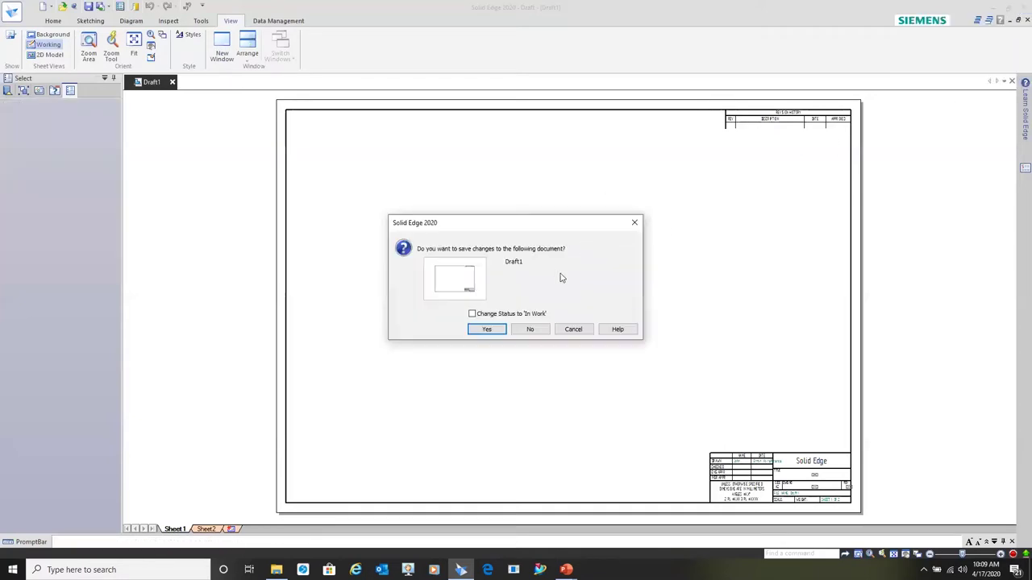
pyautogui.click(572, 330)
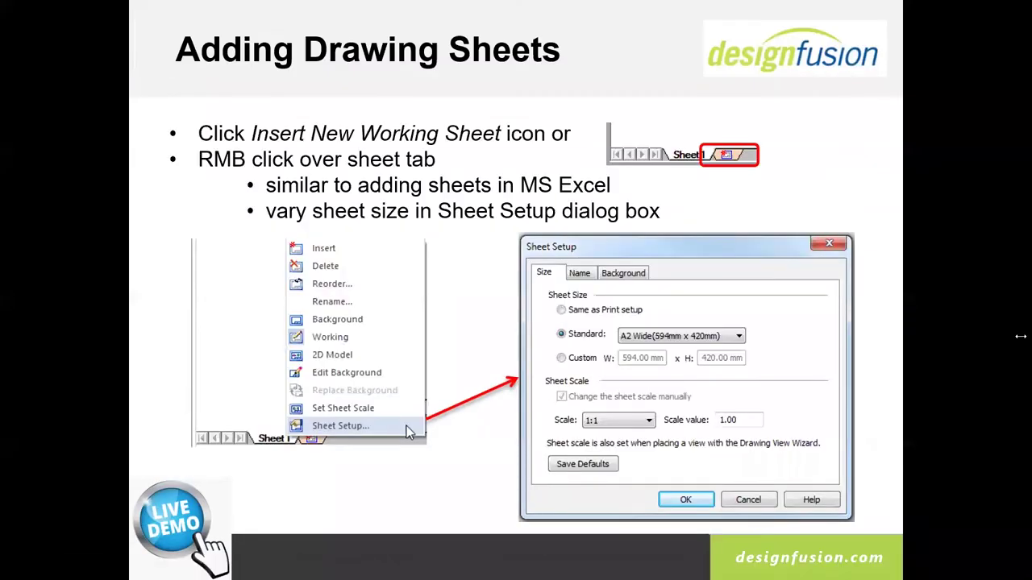
pyautogui.click(453, 453)
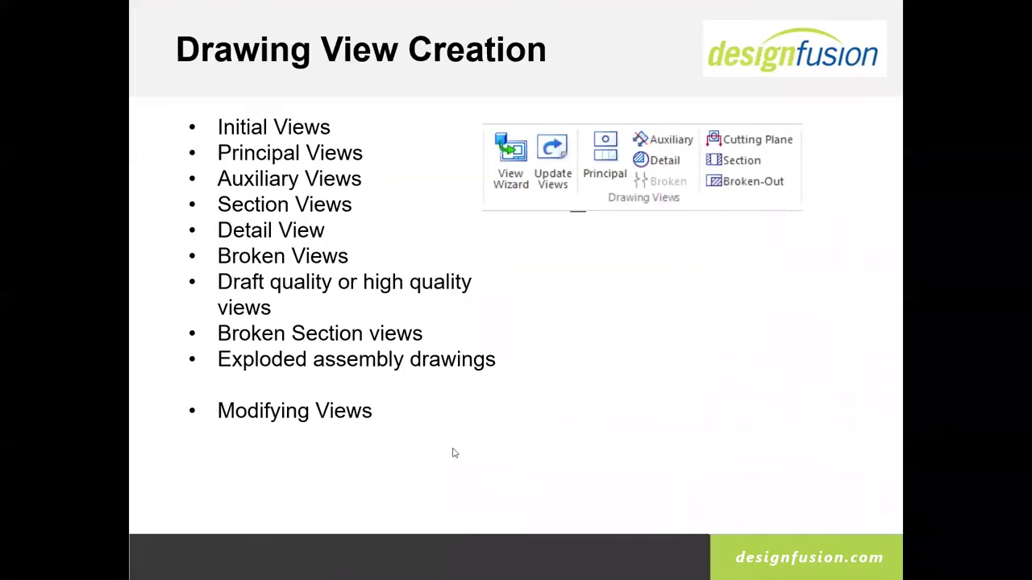
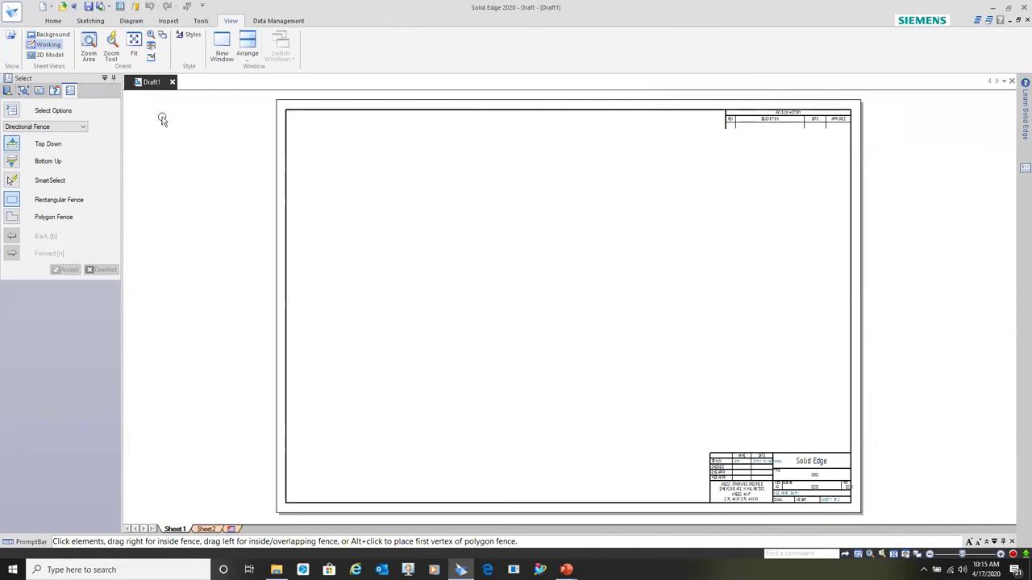
# Step: Close Draft1 without saving and create a new draft from the Draft_Dem... template in the personal folder of the standard templates
pyautogui.click(171, 83)
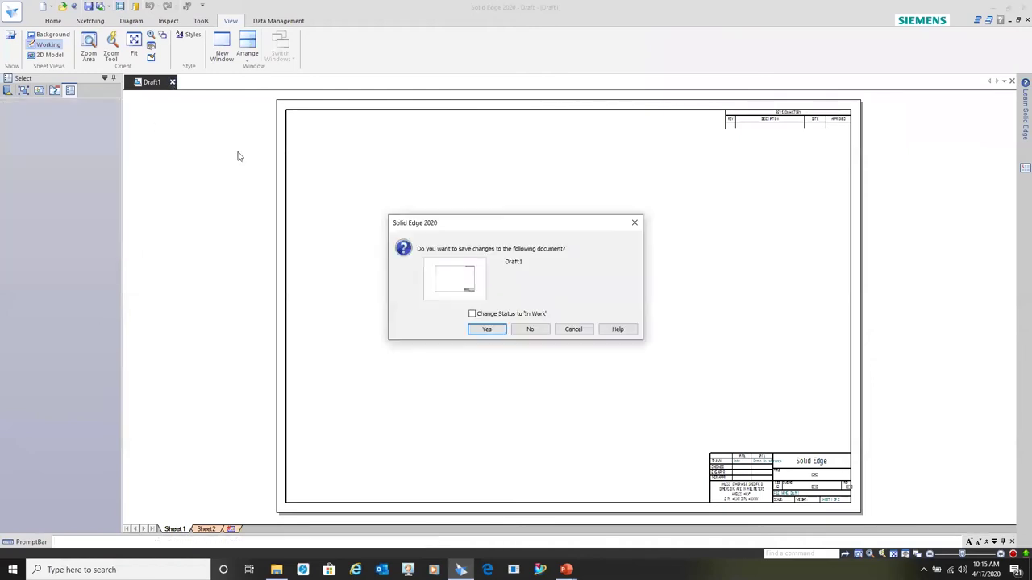
pyautogui.click(538, 332)
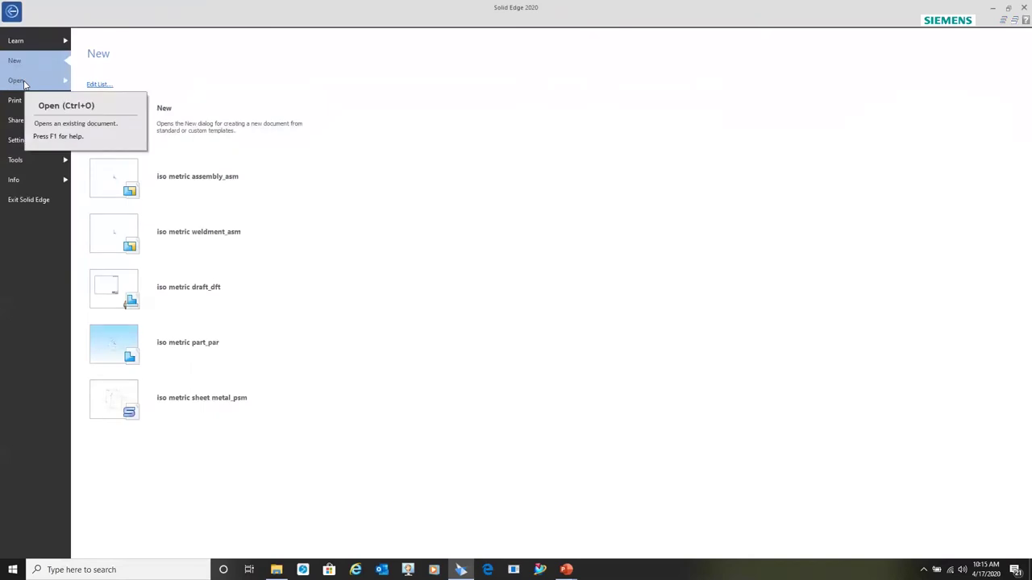
pyautogui.click(170, 122)
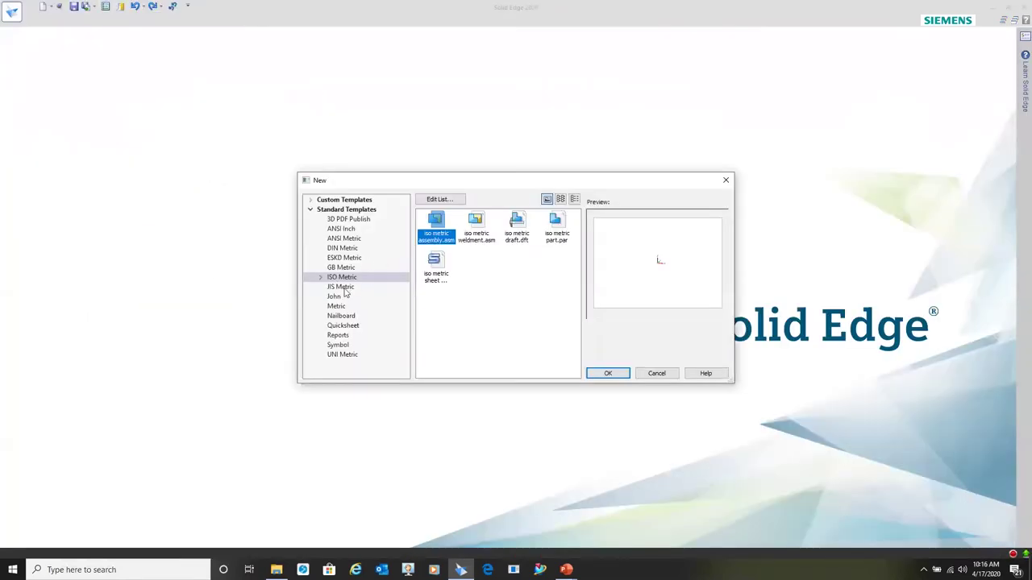
pyautogui.click(334, 296)
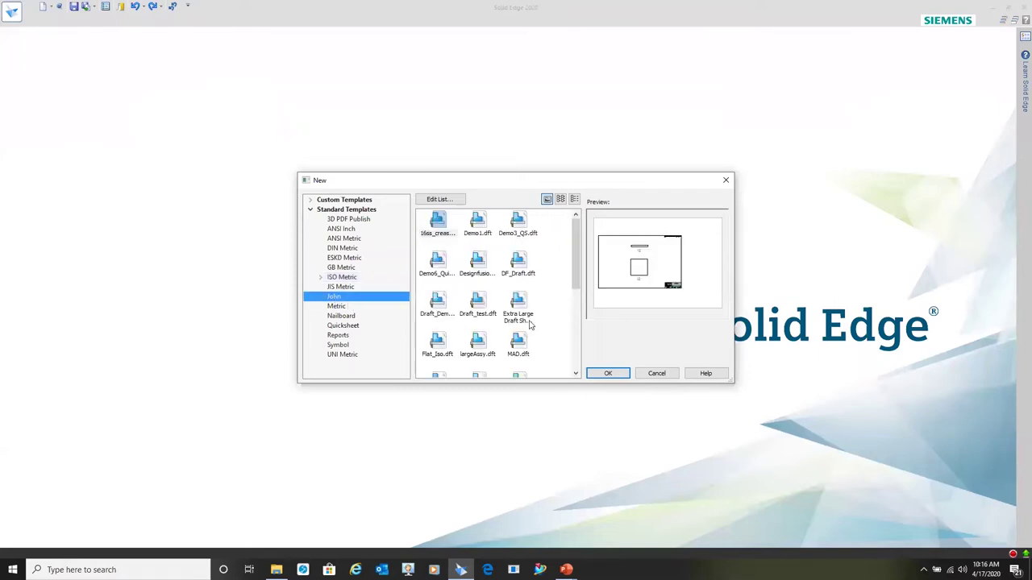
pyautogui.click(438, 305)
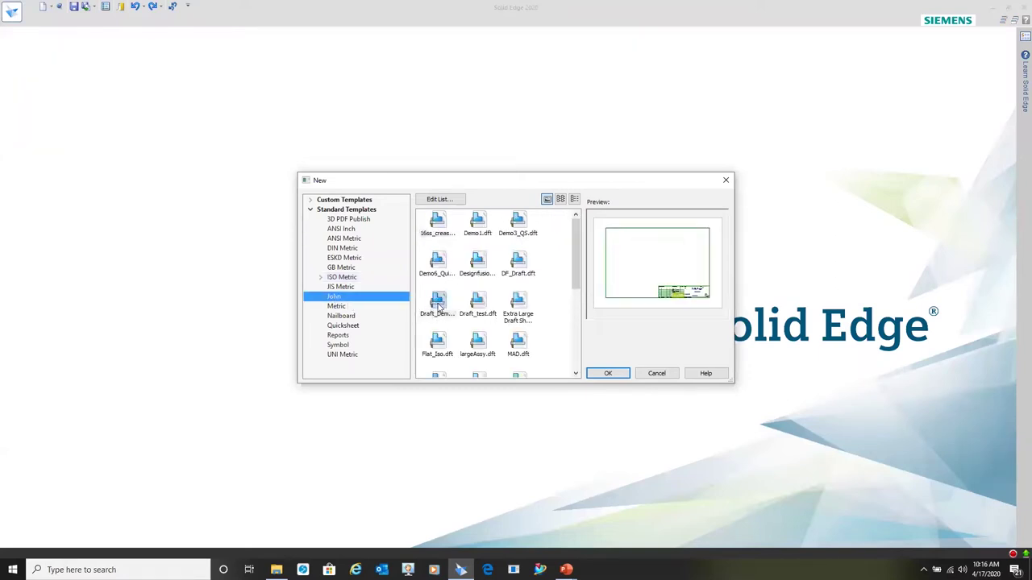
pyautogui.click(609, 374)
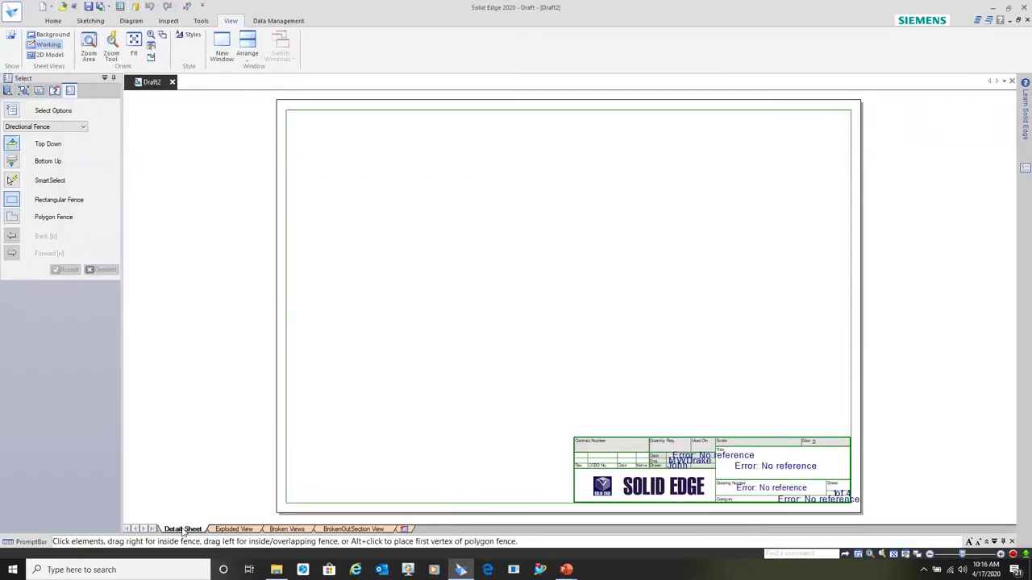
# Step: Look through the Exploded View, Broken Views and BrokenOutSection View sheets and return to the Detail Sheet
pyautogui.click(241, 529)
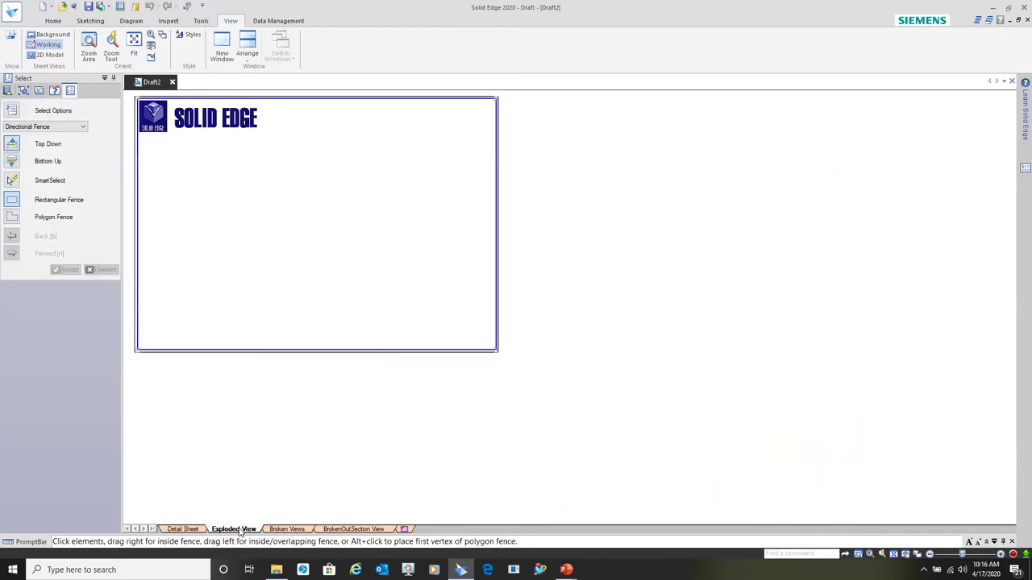
pyautogui.click(285, 530)
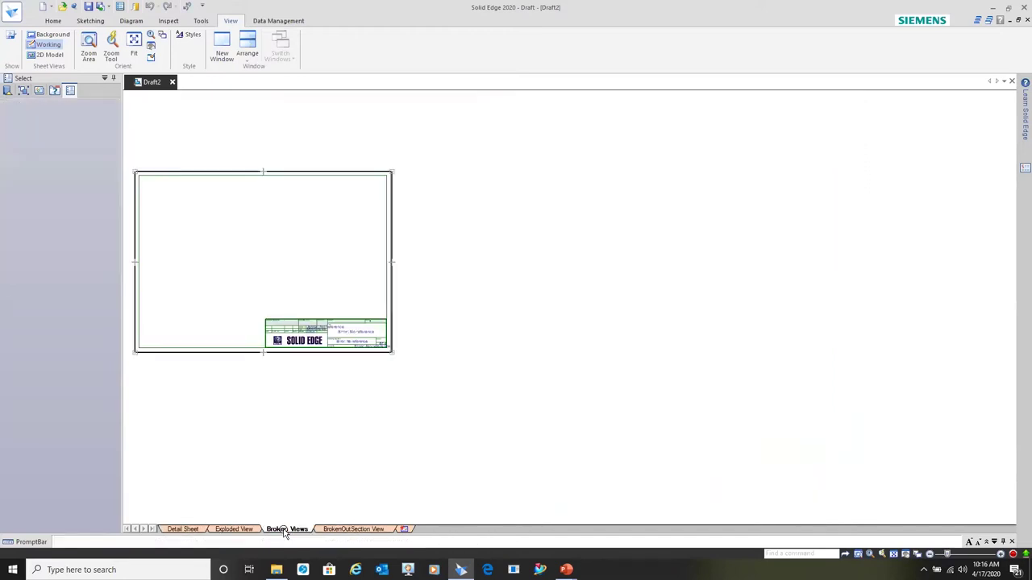
pyautogui.click(360, 531)
pyautogui.click(287, 531)
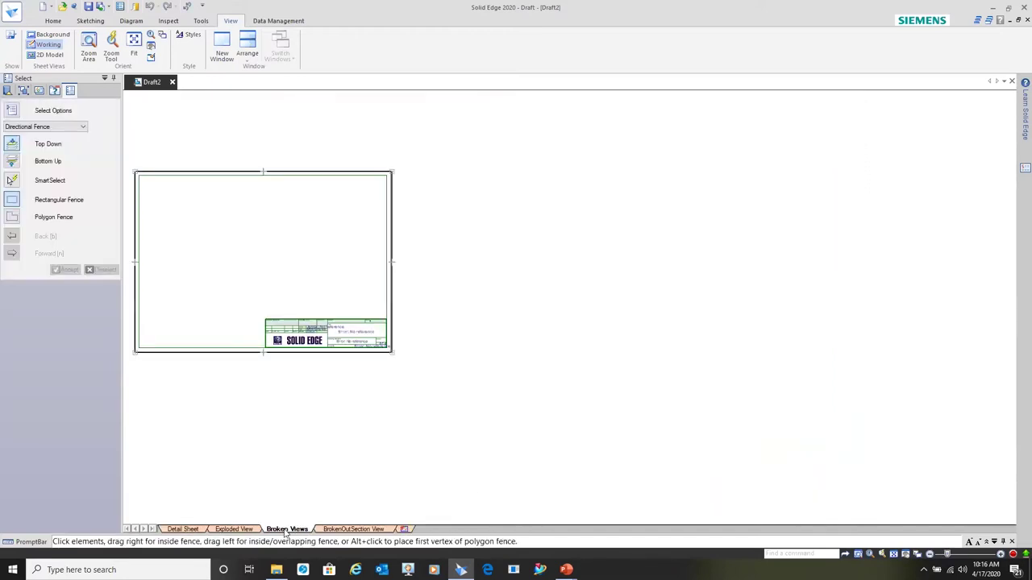
pyautogui.click(244, 530)
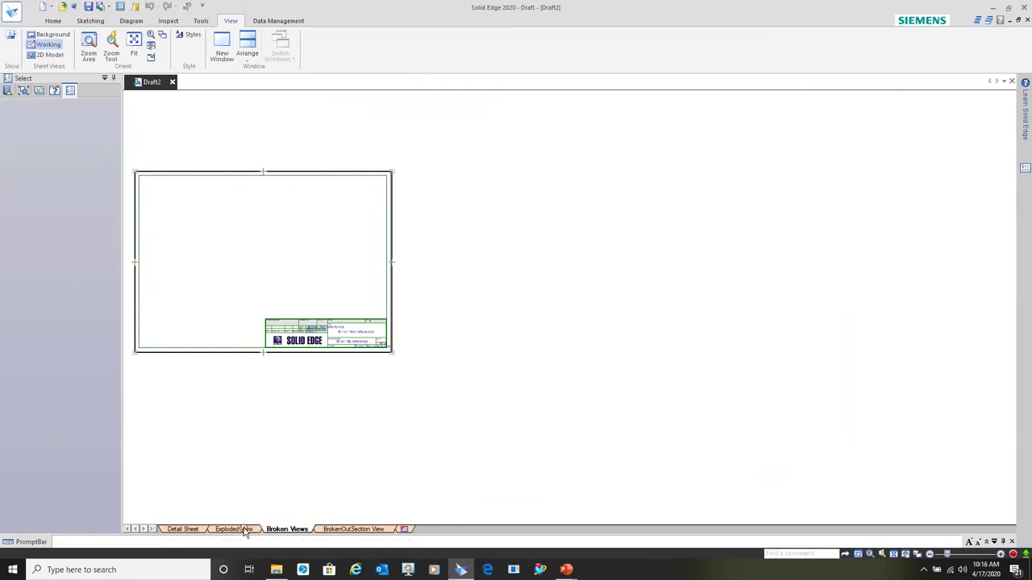
pyautogui.click(184, 529)
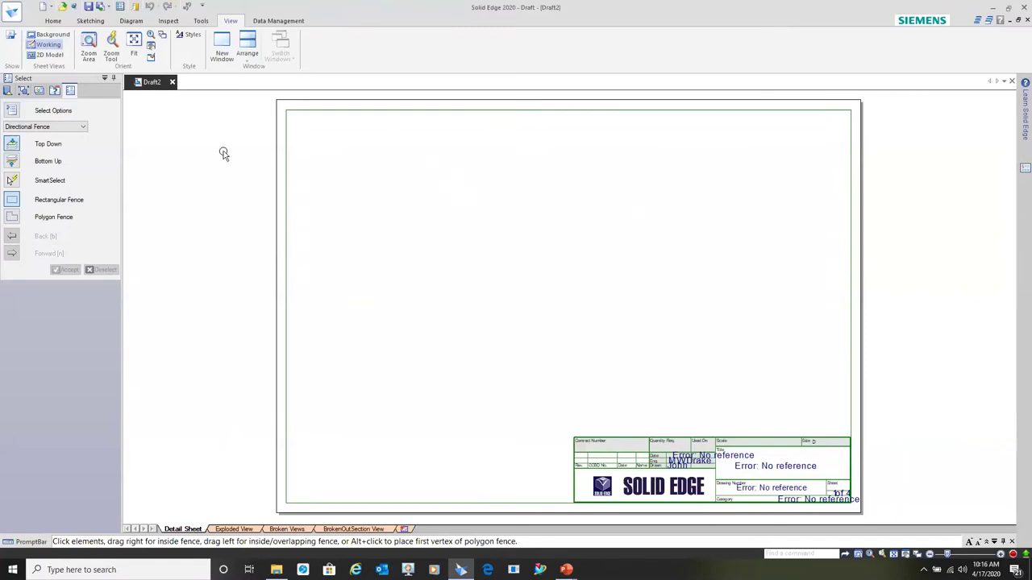
# Step: Start the View Wizard on the Detail Sheet and load a model file for the drawing view
pyautogui.click(54, 22)
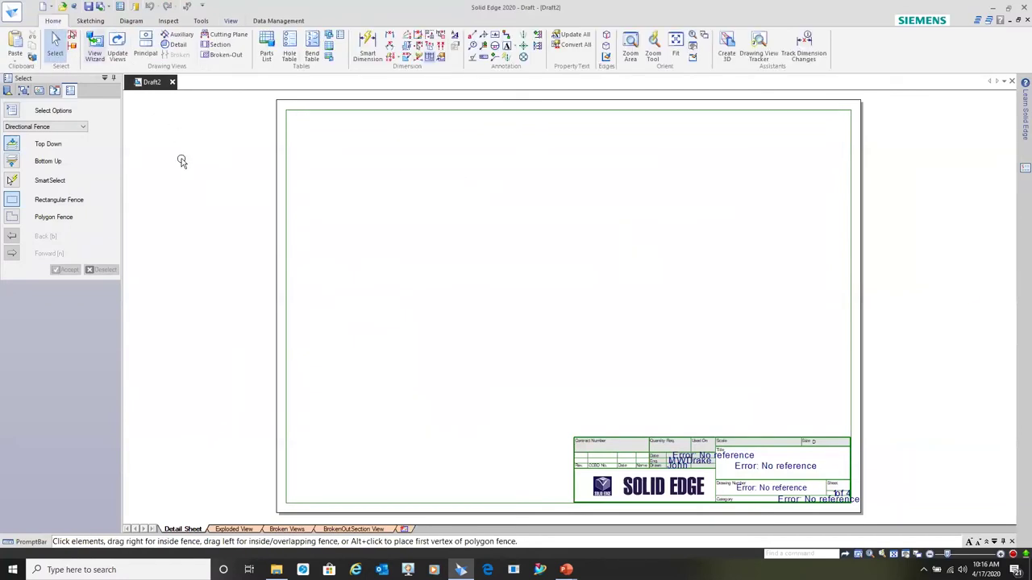
pyautogui.click(95, 55)
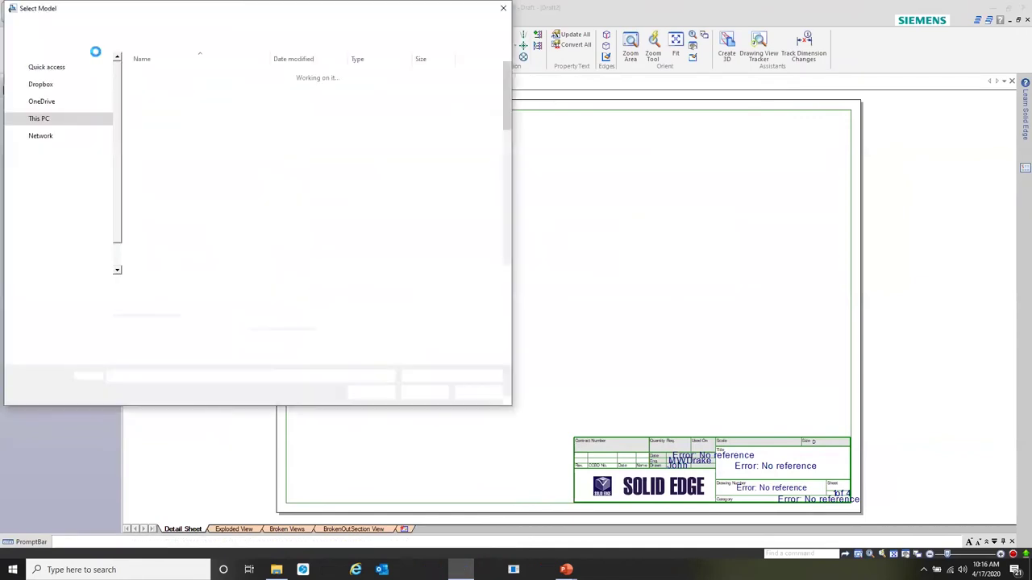
pyautogui.click(183, 85)
pyautogui.click(425, 392)
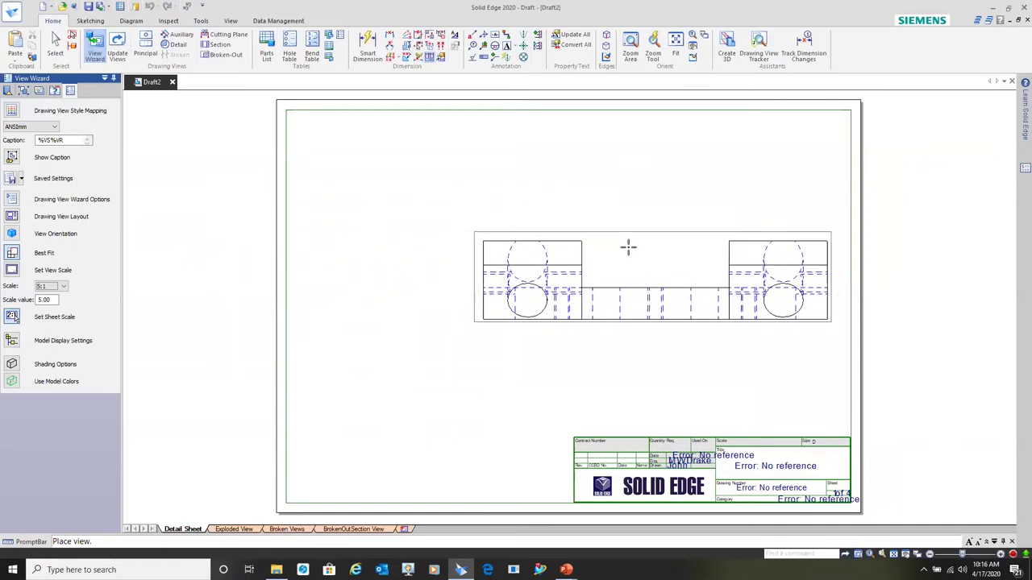
# Step: Try several scales for the previewed view, place it at 2:1 near the sheet's left-centre without projected views, and undo the placement
pyautogui.scroll(1, 511, 256)
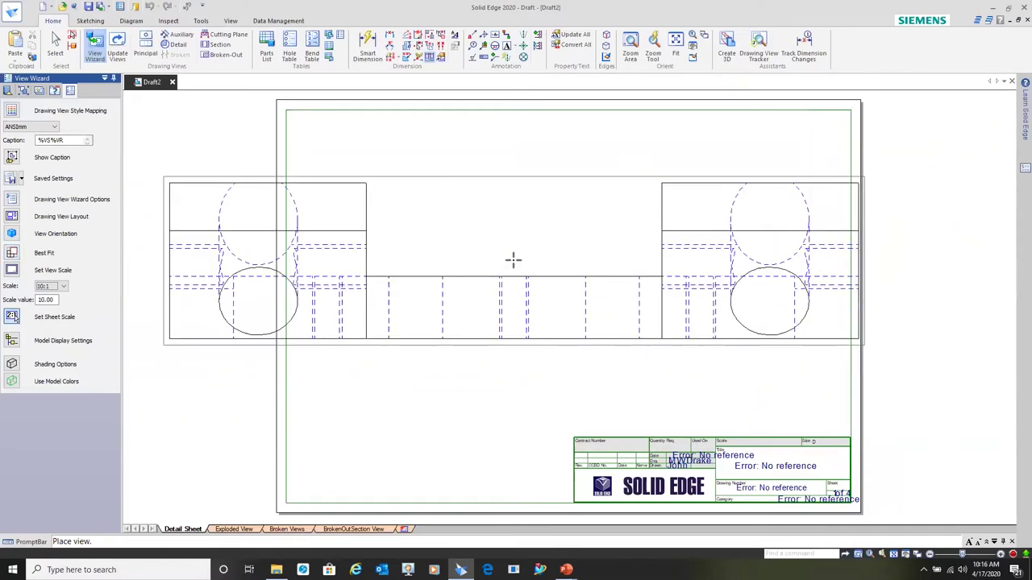
pyautogui.scroll(-2, 513, 259)
pyautogui.scroll(2, 513, 260)
pyautogui.scroll(-2, 513, 259)
pyautogui.scroll(-1, 512, 259)
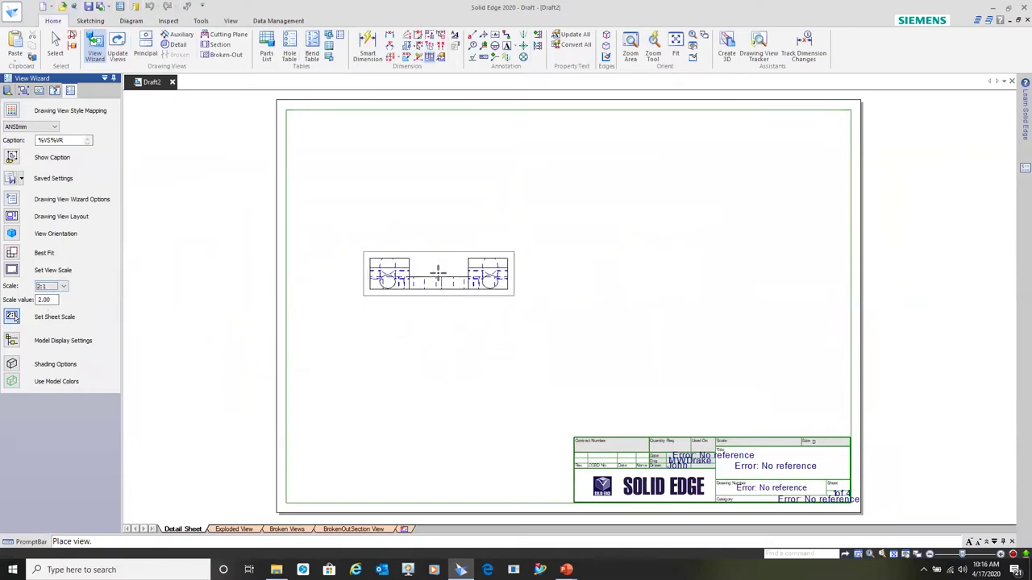
pyautogui.click(438, 274)
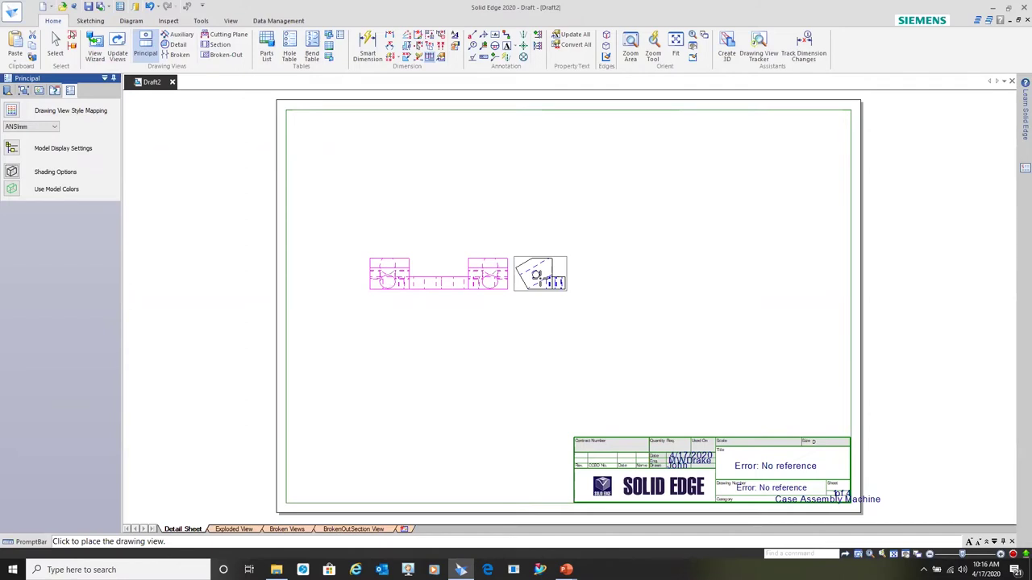
pyautogui.press('Escape')
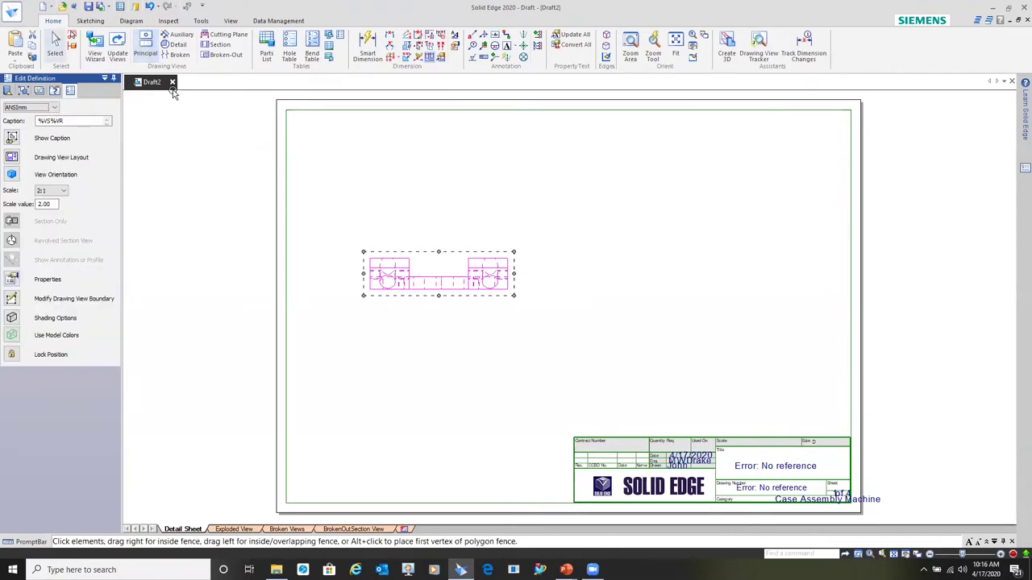
pyautogui.click(149, 6)
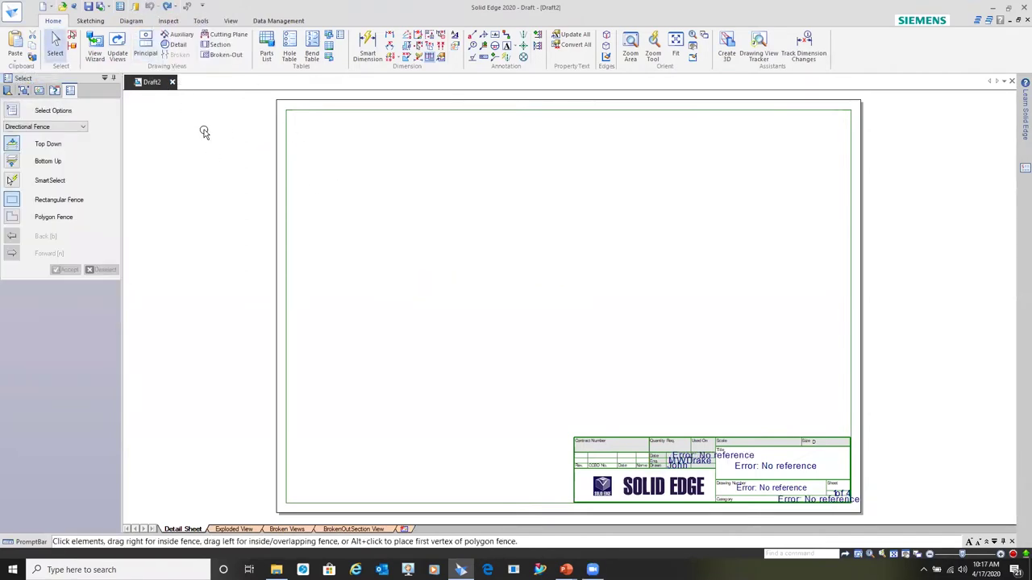
# Step: Start the View Wizard on the Detail Sheet and load _Thread Detection Tool.par as the model
pyautogui.click(103, 56)
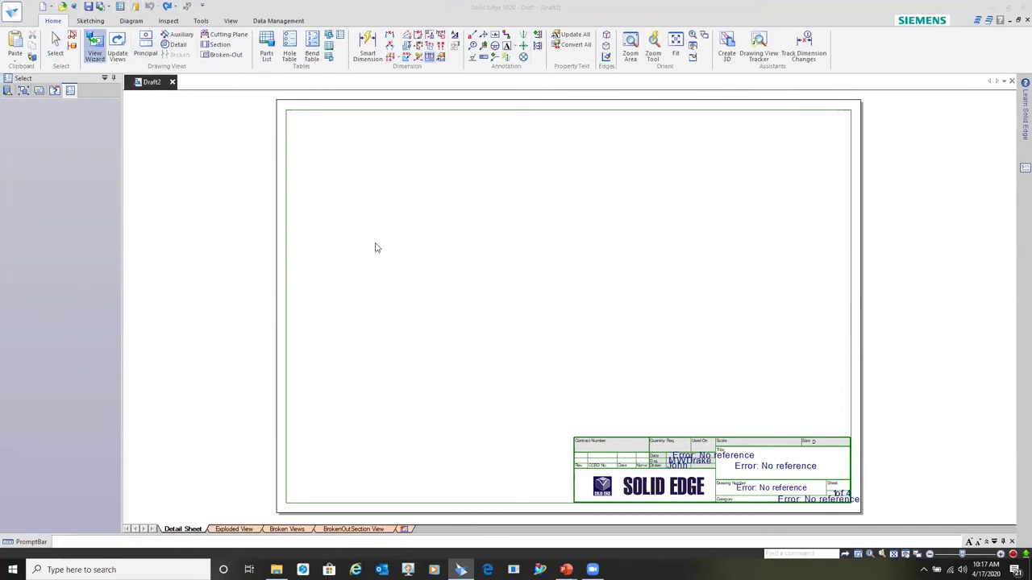
pyautogui.click(191, 86)
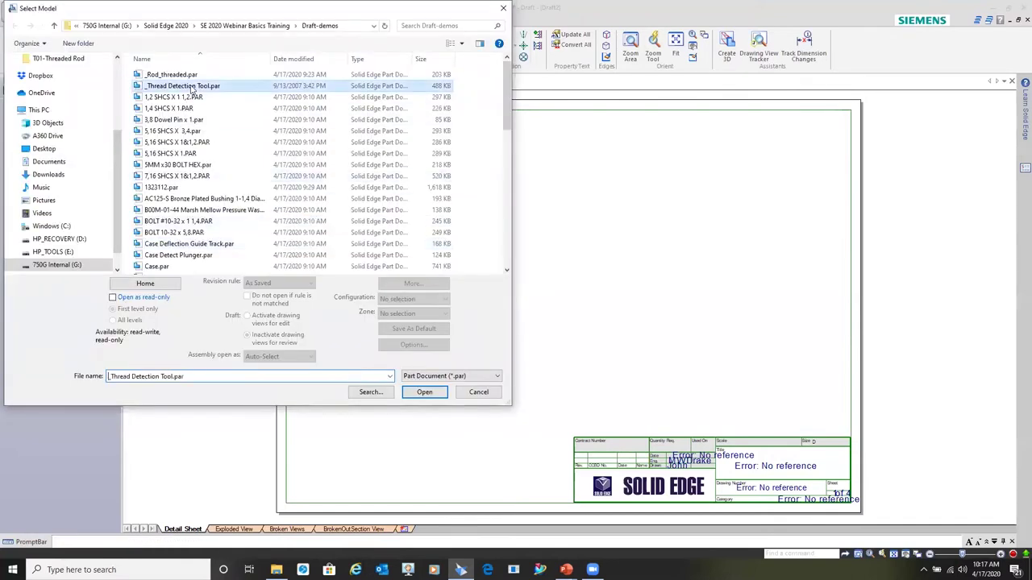
pyautogui.click(424, 392)
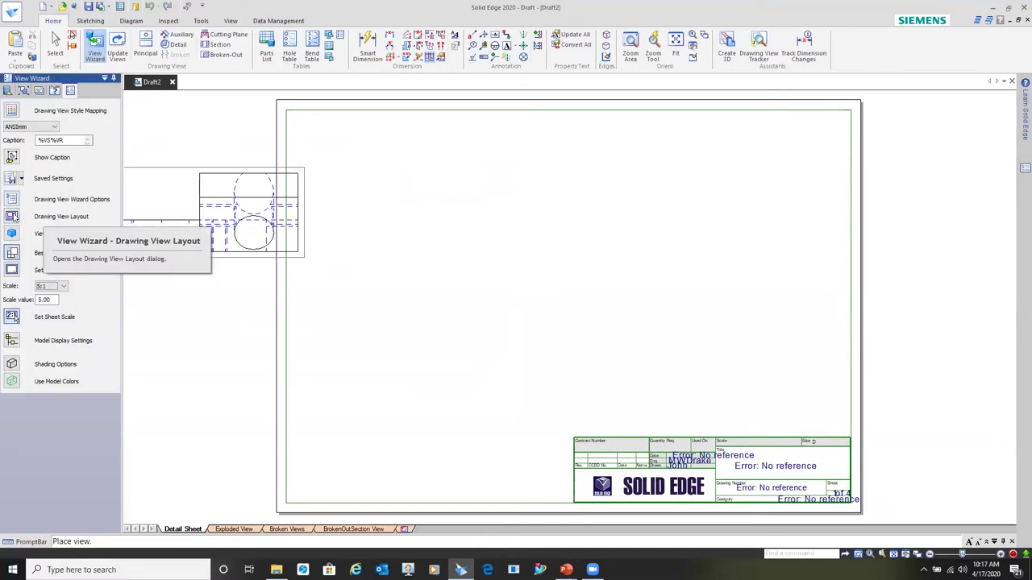
# Step: Set front as the primary view with projected top and right views, and place the layout at 2:1 in the sheet's upper-left area
pyautogui.click(12, 216)
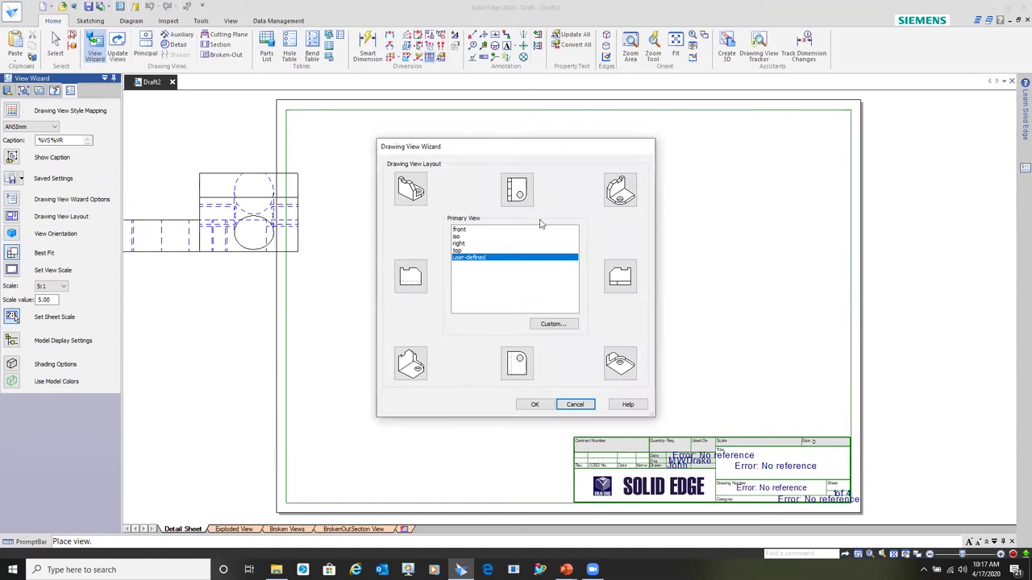
pyautogui.click(461, 231)
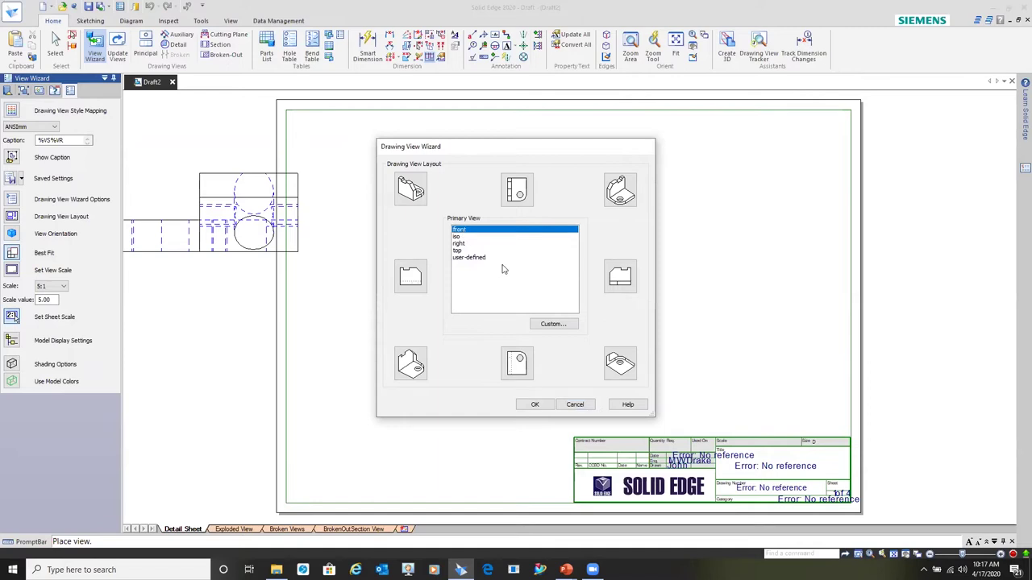
pyautogui.click(516, 193)
pyautogui.click(620, 276)
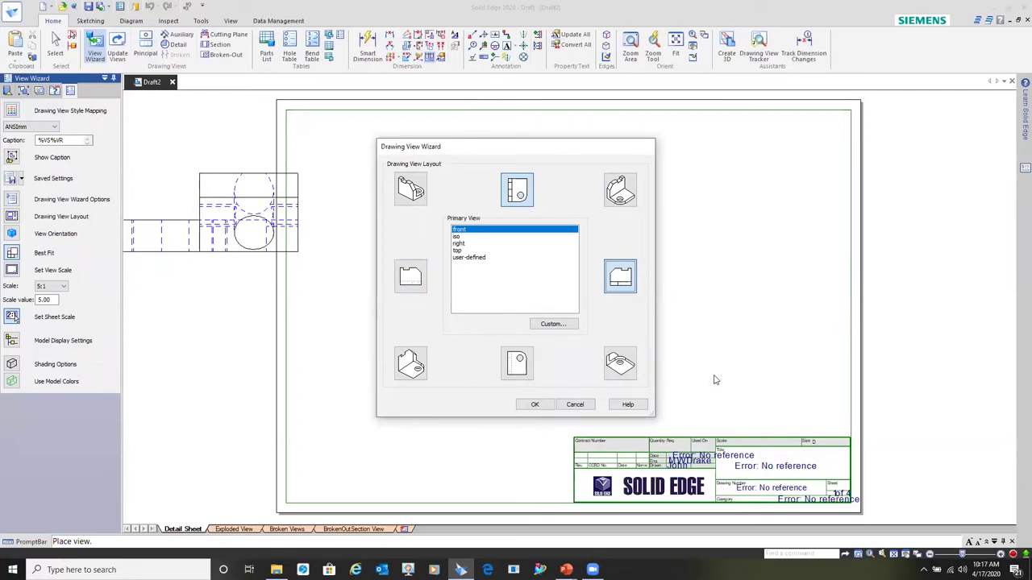
pyautogui.click(536, 406)
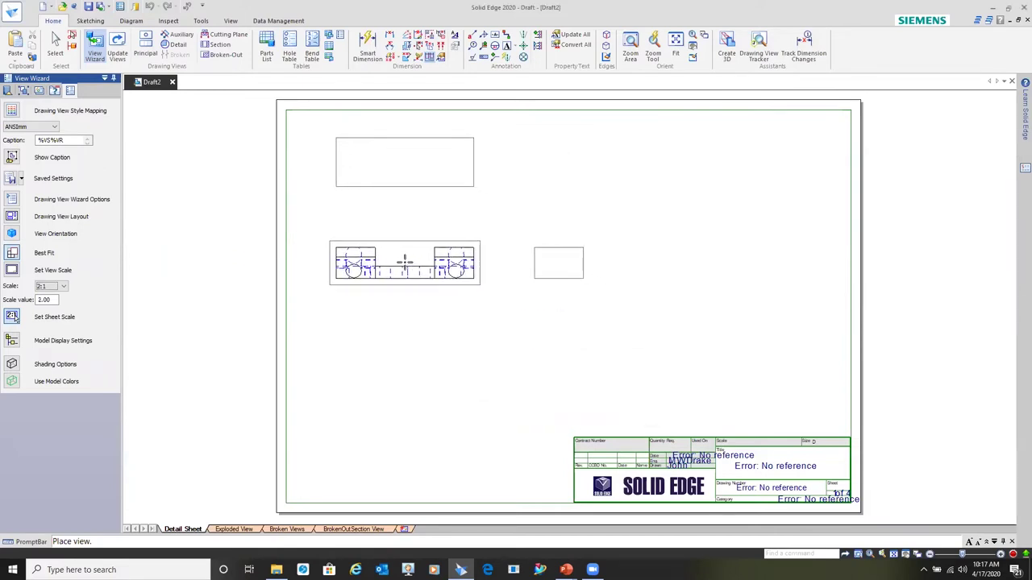
pyautogui.click(400, 258)
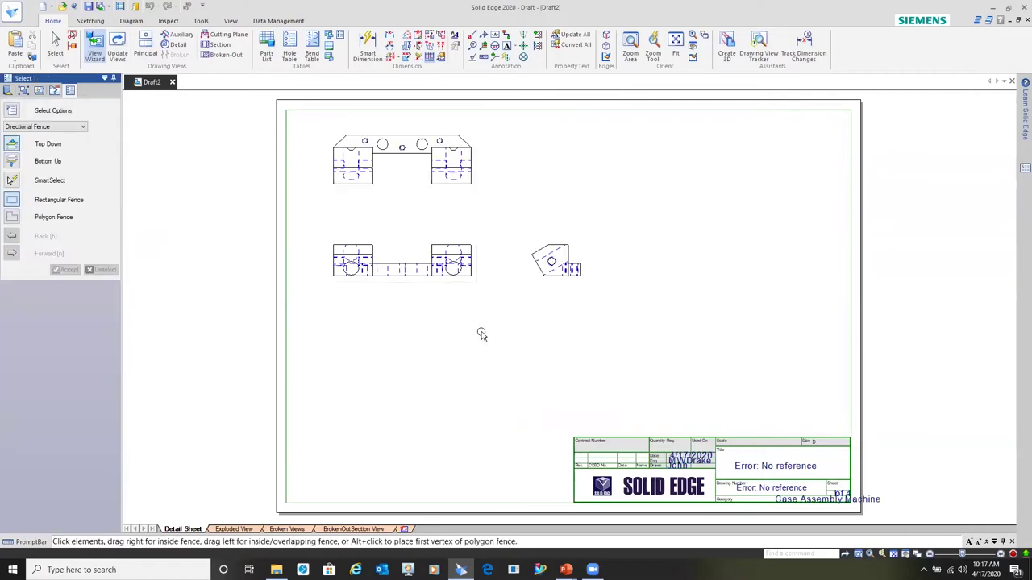
# Step: Move the projected right view lower and farther from the front view, shifting the aligned front view down with it
pyautogui.moveTo(568, 278); pyautogui.dragTo(606, 321)
pyautogui.click(698, 313)
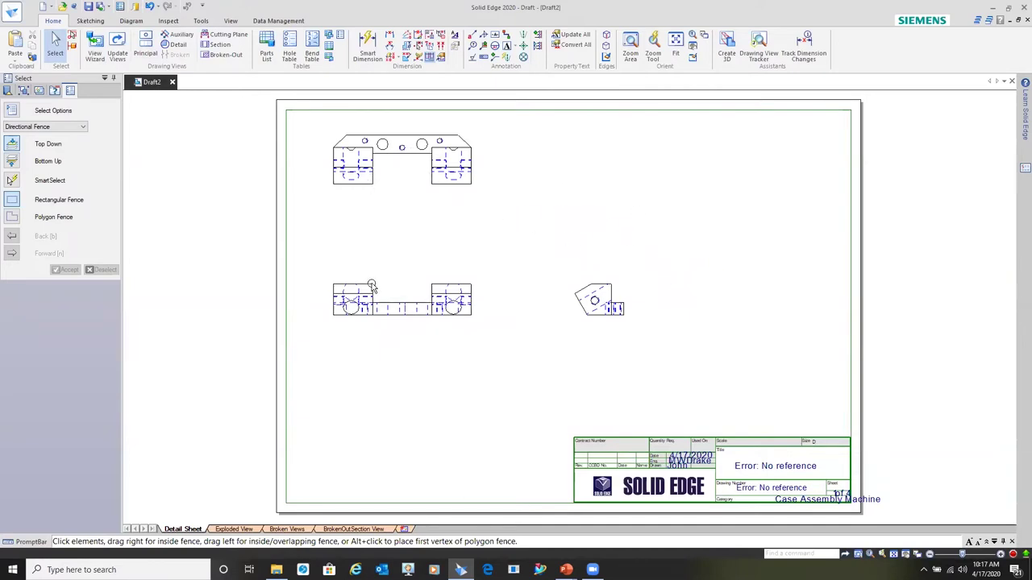
pyautogui.click(402, 145)
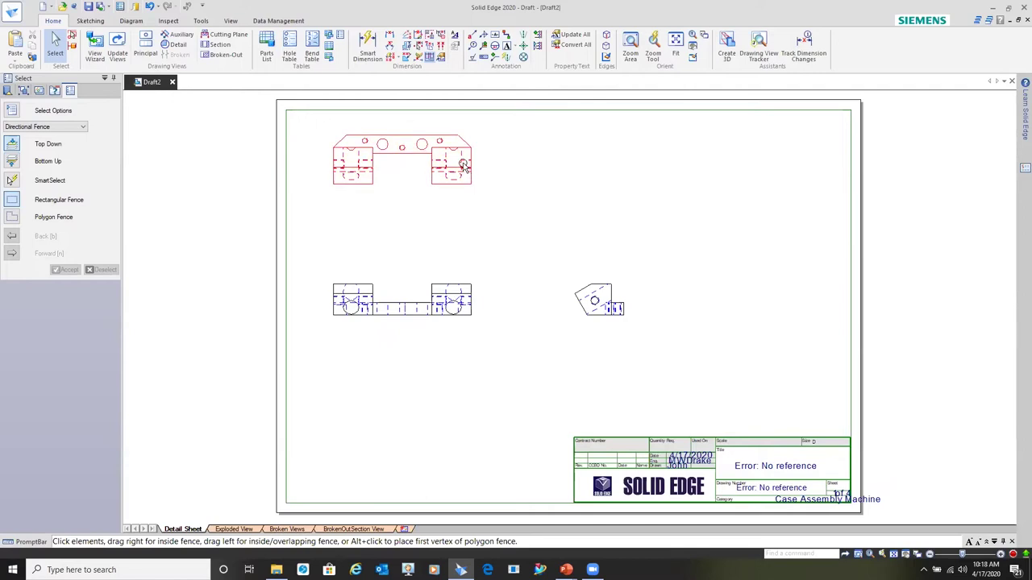
pyautogui.click(524, 202)
pyautogui.click(577, 315)
pyautogui.click(407, 179)
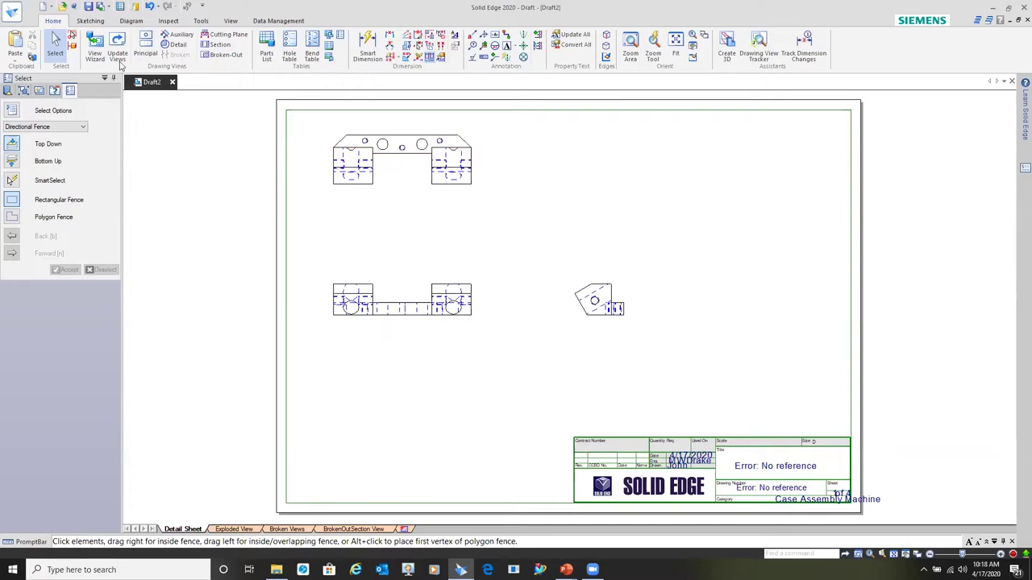
# Step: Create an auxiliary view from the slanted edge of the right view and place it below the front view
pyautogui.click(181, 36)
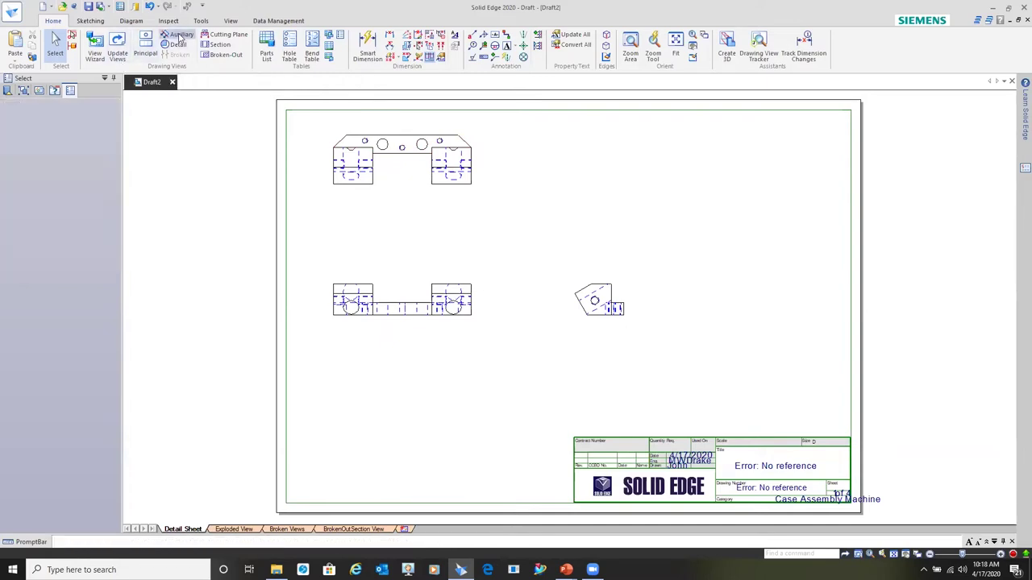
pyautogui.click(587, 313)
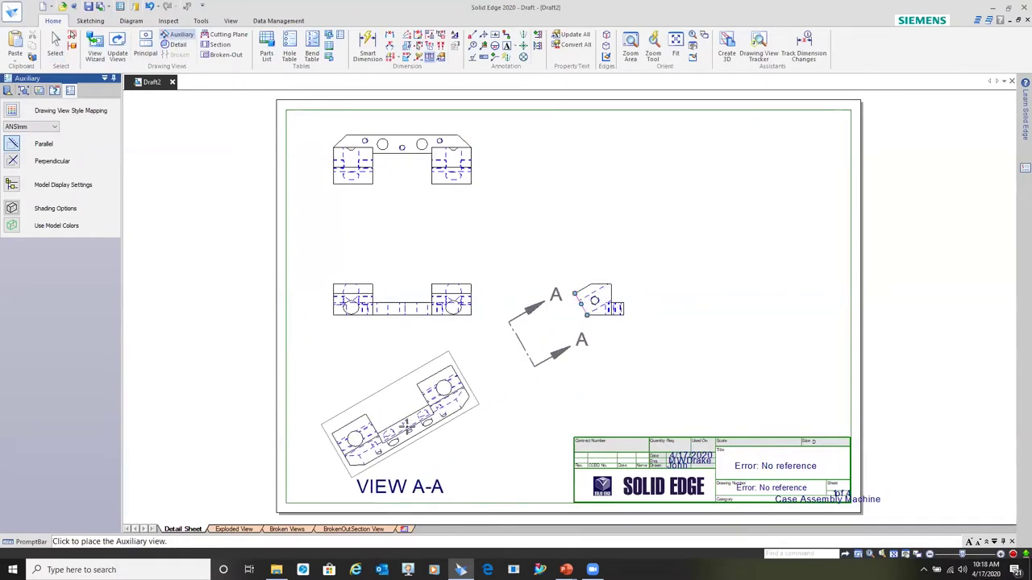
pyautogui.click(409, 431)
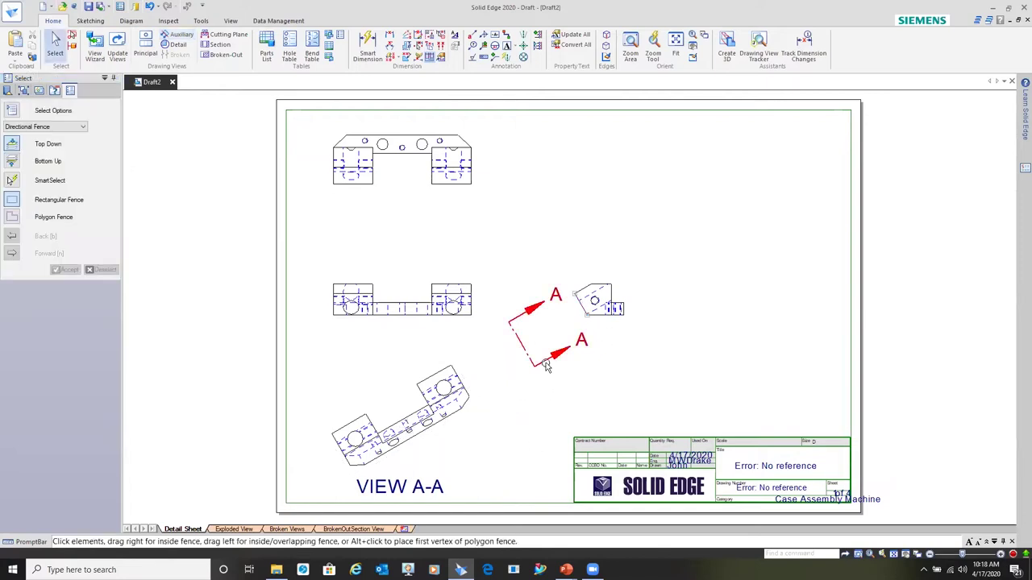
# Step: Change viewing plane A's annotation to a single arrow and move it closer to the auxiliary view
pyautogui.click(546, 363)
pyautogui.rightClick(548, 365)
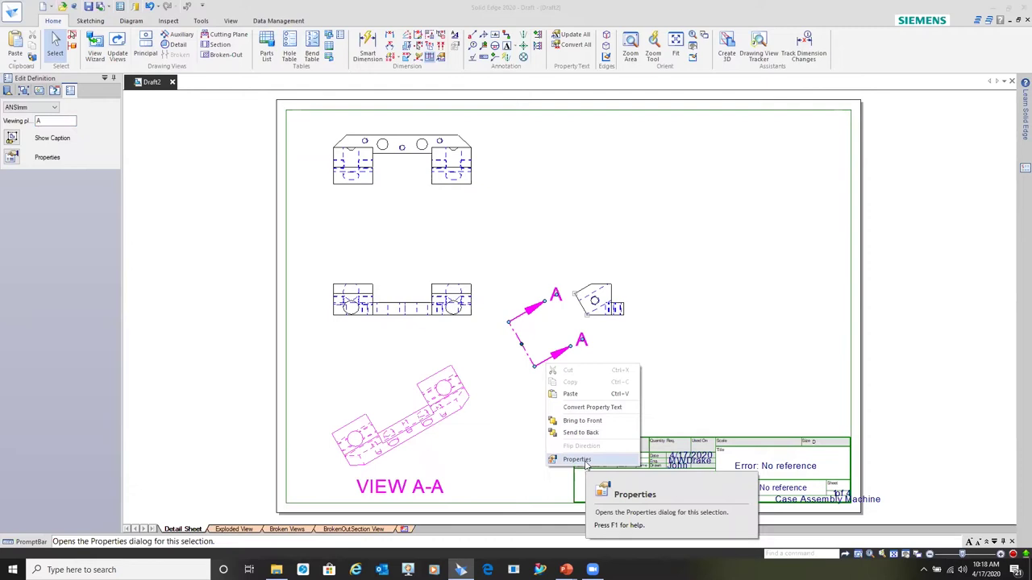
pyautogui.click(577, 459)
pyautogui.click(471, 273)
pyautogui.click(559, 416)
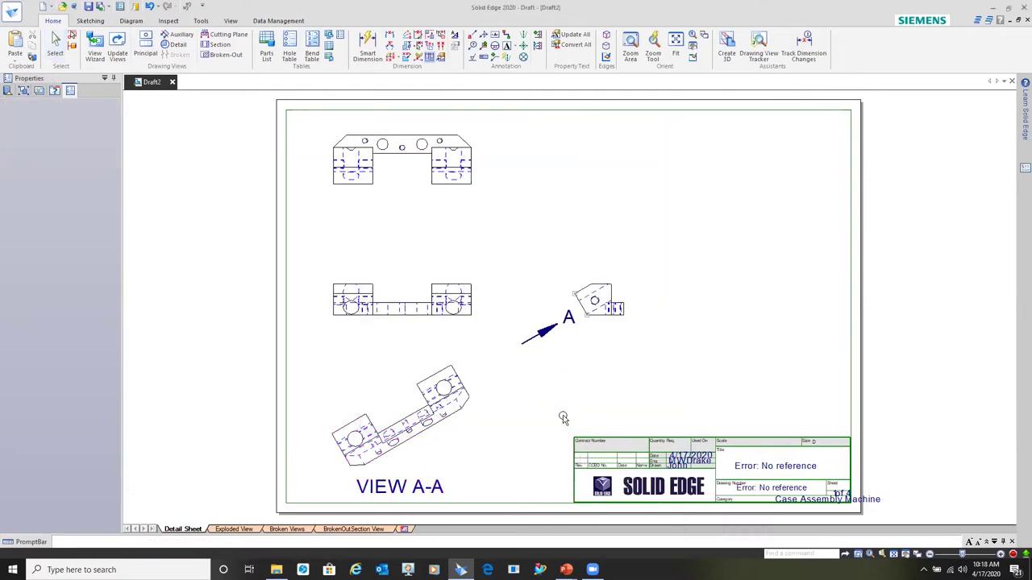
pyautogui.moveTo(532, 343); pyautogui.dragTo(505, 358)
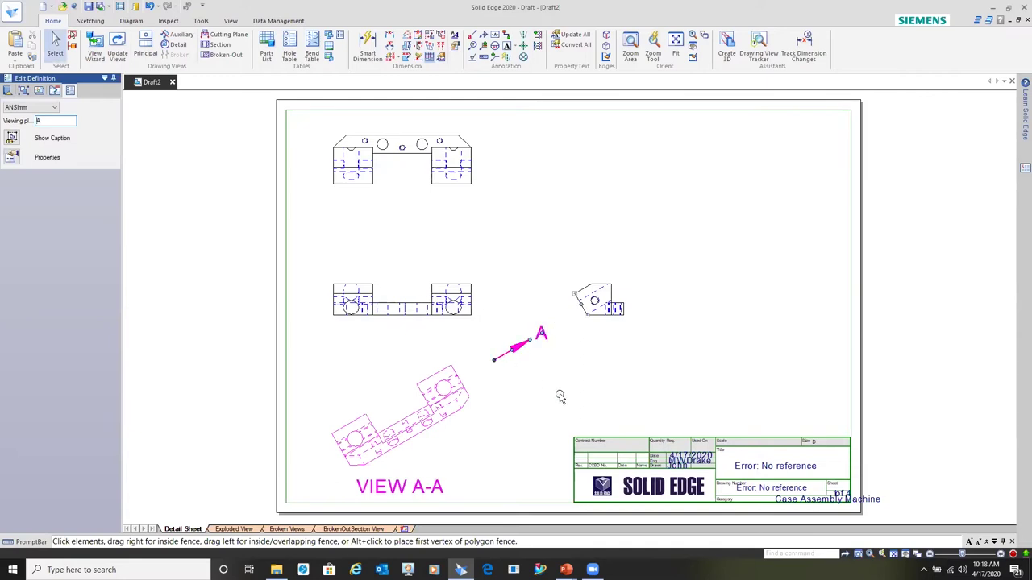
# Step: Set the auxiliary view's caption suffix to %VA in its view properties
pyautogui.click(427, 429)
pyautogui.click(427, 429)
pyautogui.rightClick(427, 430)
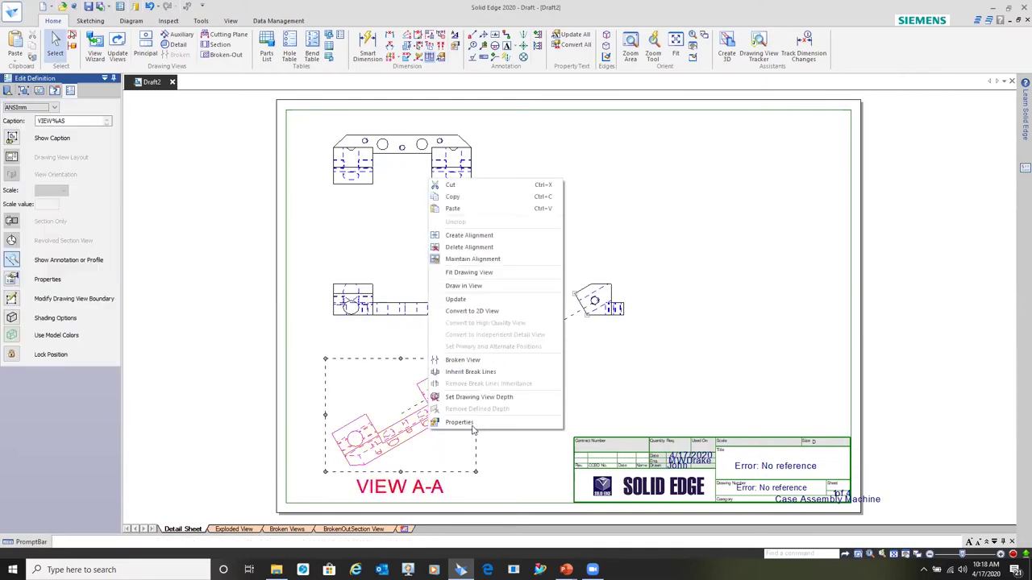
pyautogui.click(472, 425)
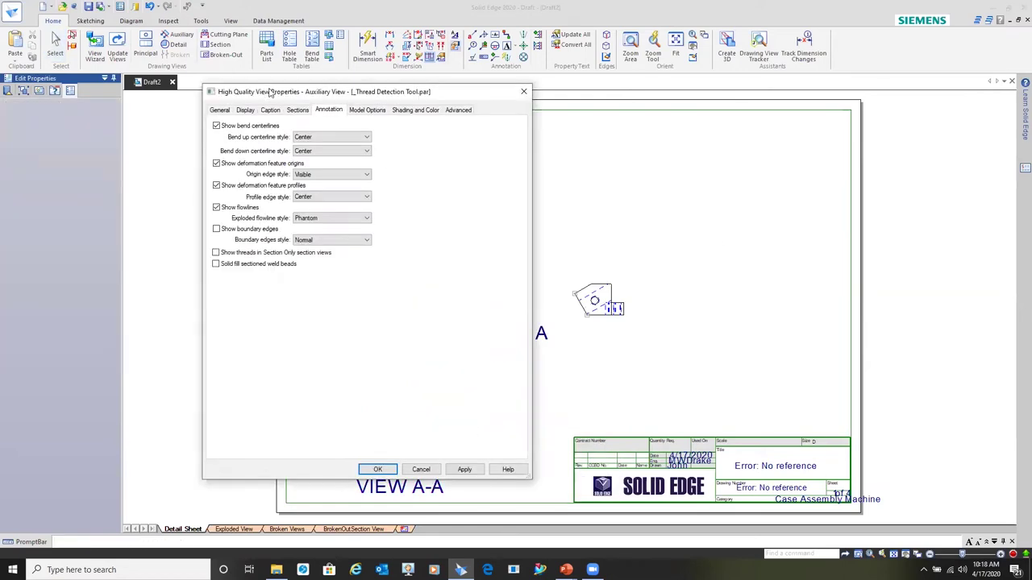
pyautogui.moveTo(270, 93); pyautogui.dragTo(696, 108)
pyautogui.click(696, 128)
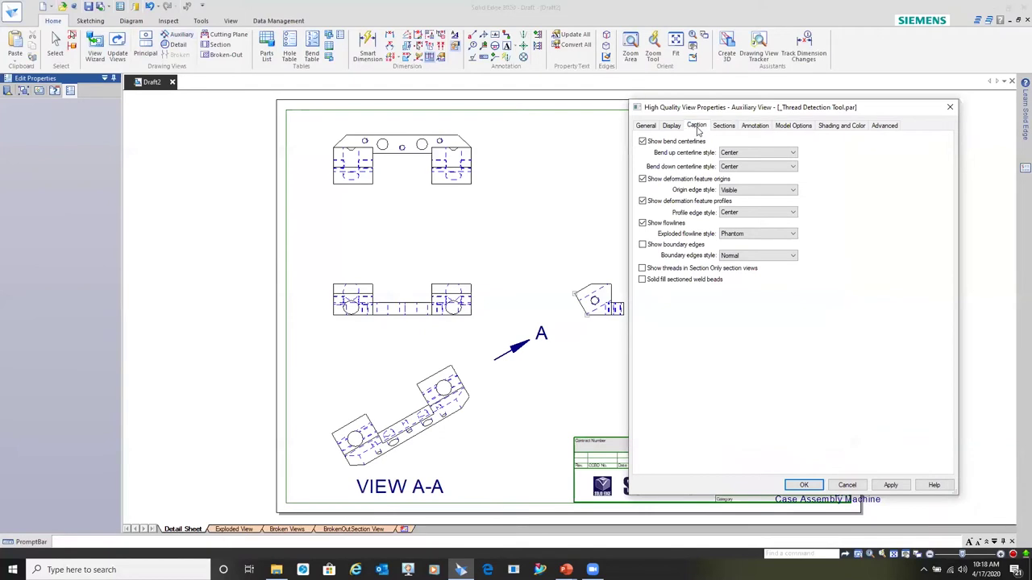
pyautogui.click(908, 411)
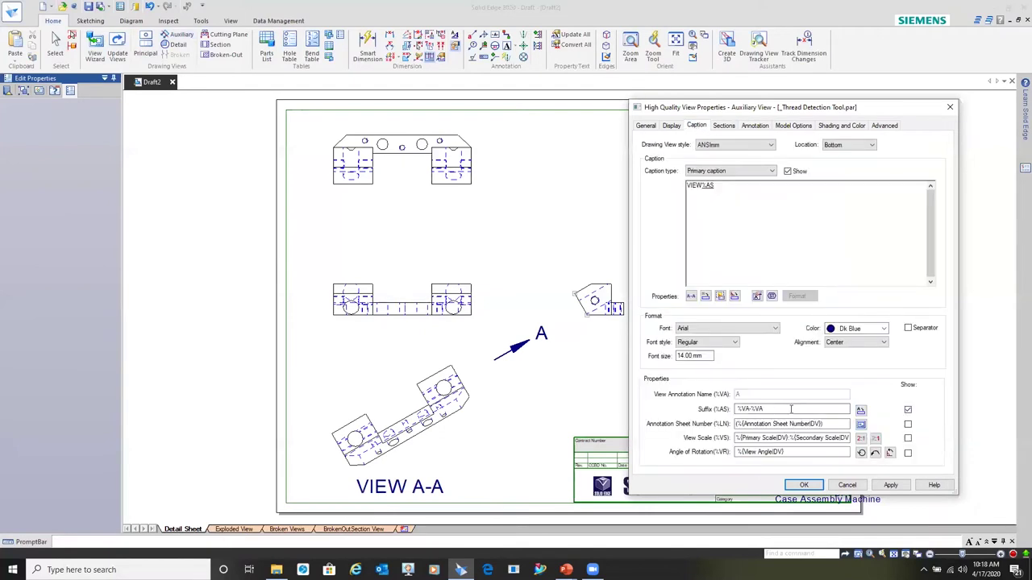
pyautogui.click(767, 409)
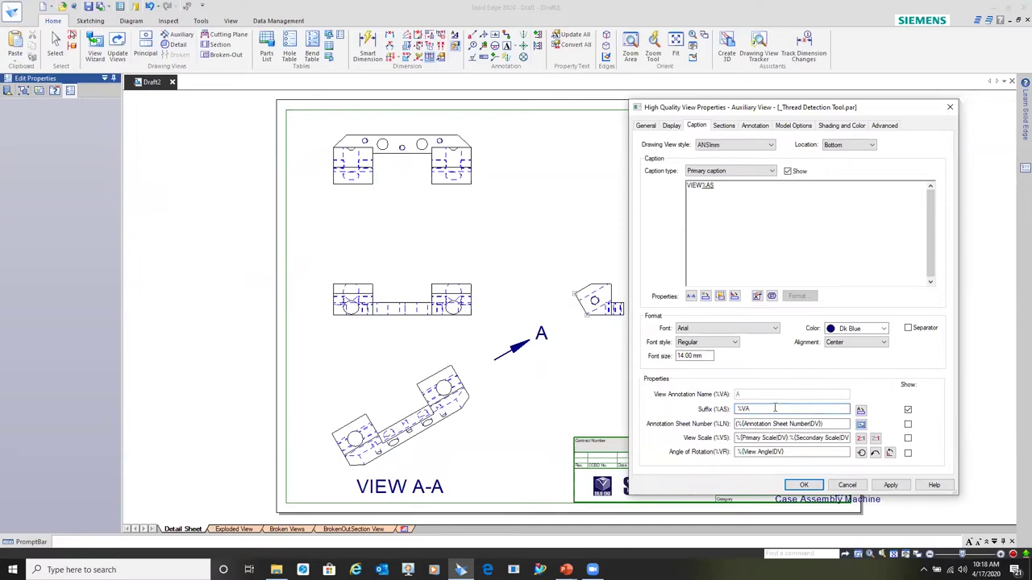
pyautogui.click(890, 485)
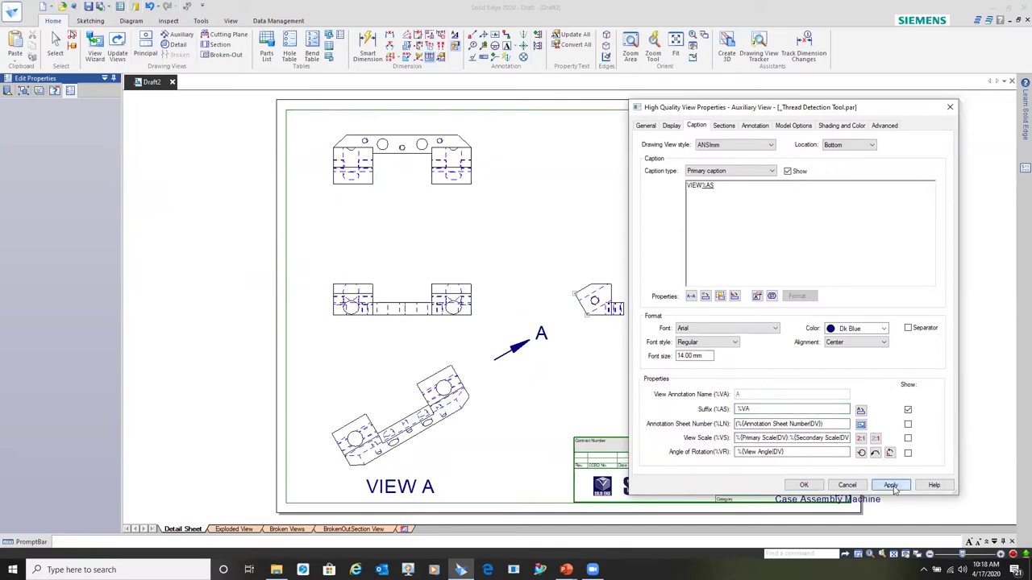
pyautogui.click(804, 484)
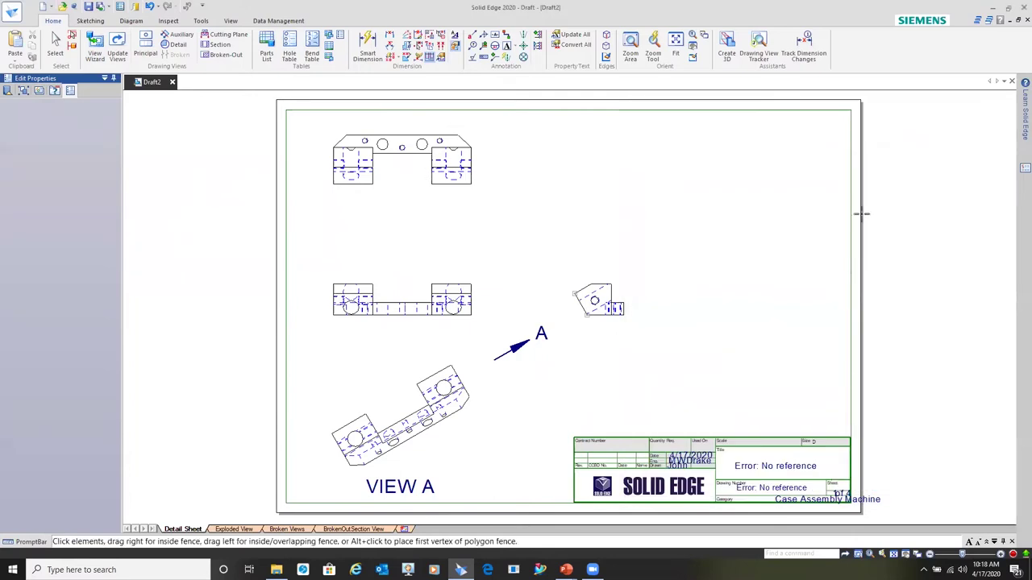
pyautogui.click(915, 211)
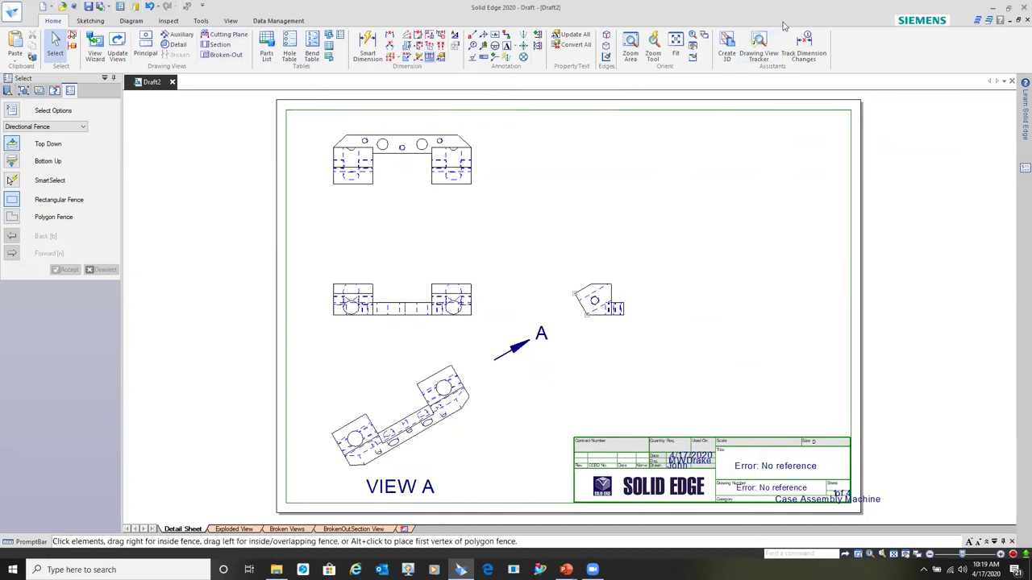
# Step: Draw a vertical cutting plane about 90 mm long through the right-hand block of the top view, with the viewing direction toward the left
pyautogui.click(229, 34)
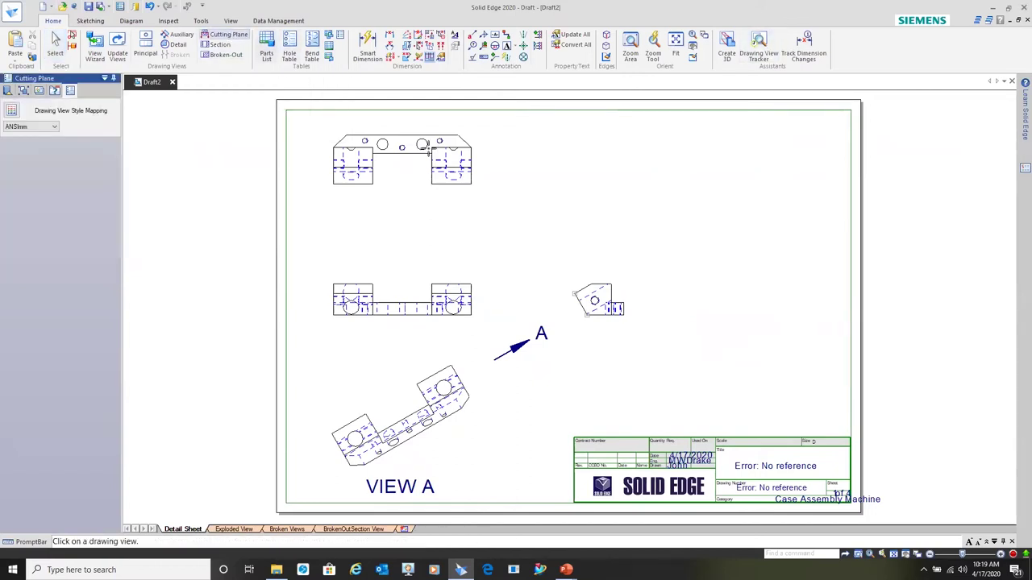
pyautogui.click(472, 180)
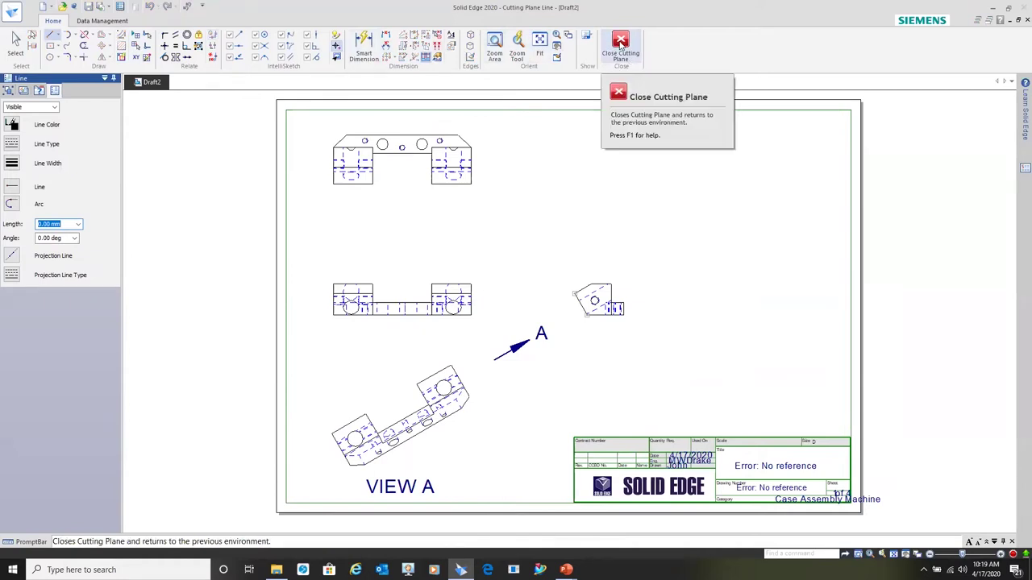
pyautogui.click(452, 205)
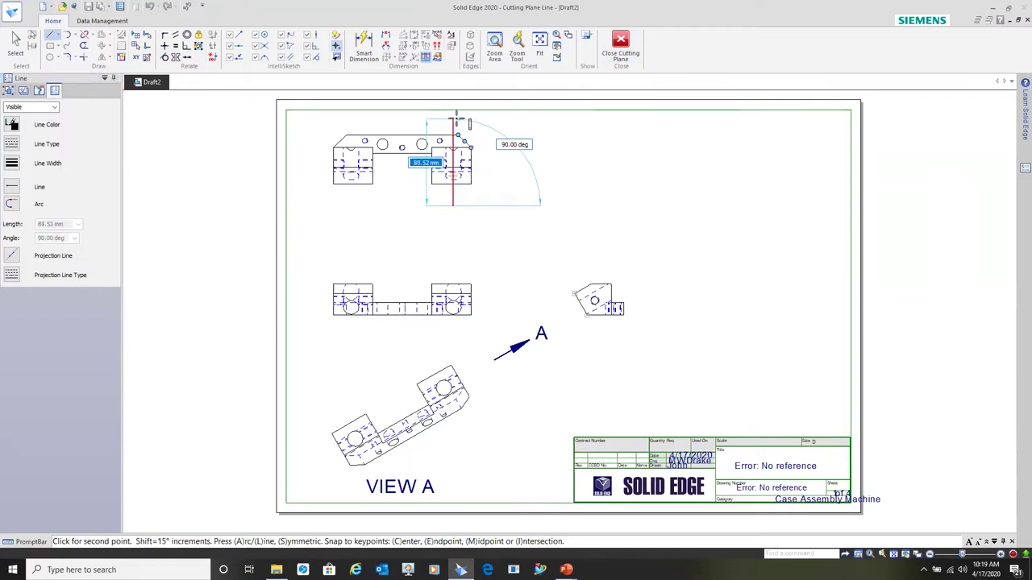
pyautogui.click(453, 114)
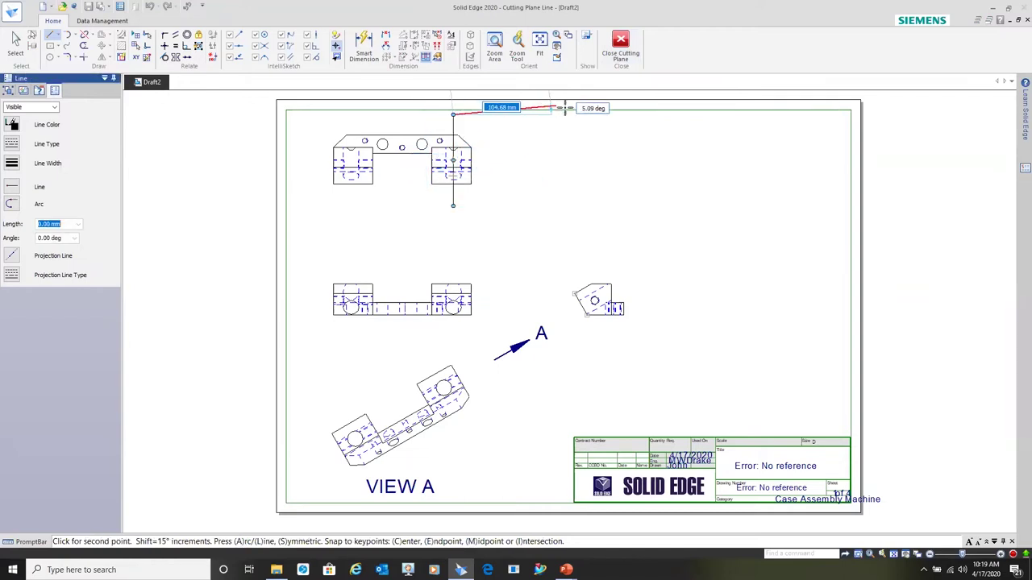
pyautogui.click(621, 40)
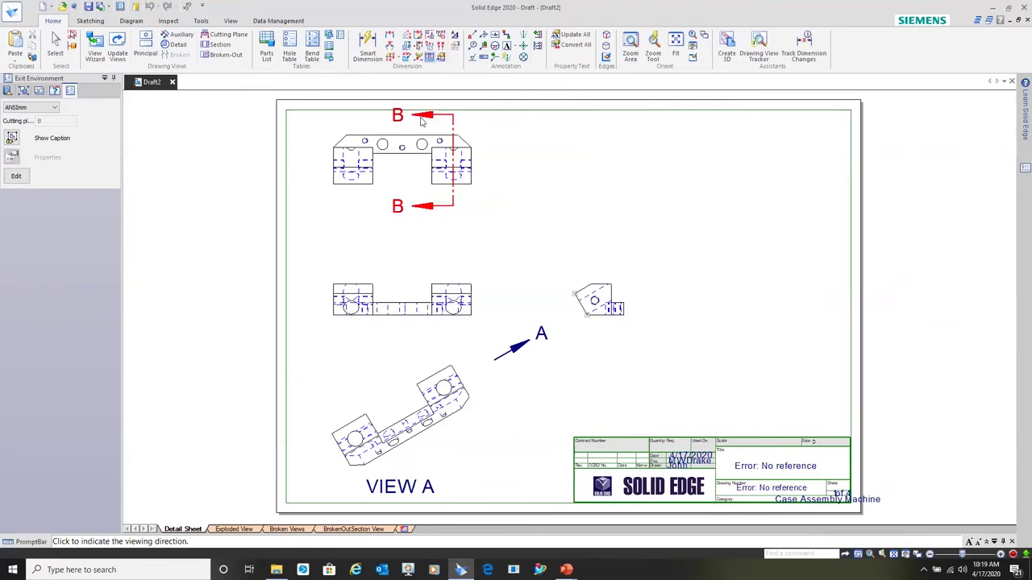
pyautogui.click(420, 121)
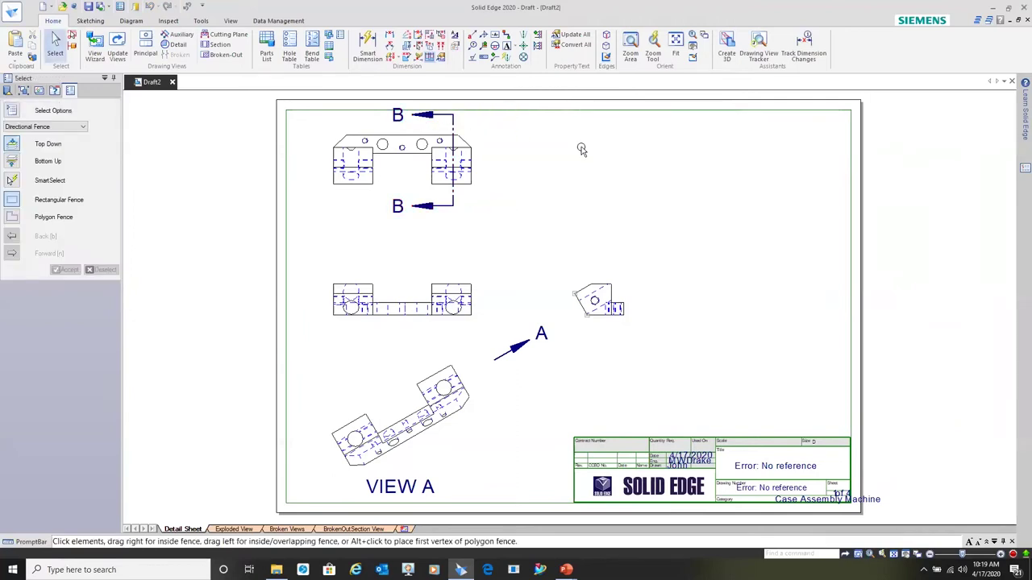
# Step: Create a section view from cutting plane B and place it to the right of the top view
pyautogui.click(224, 47)
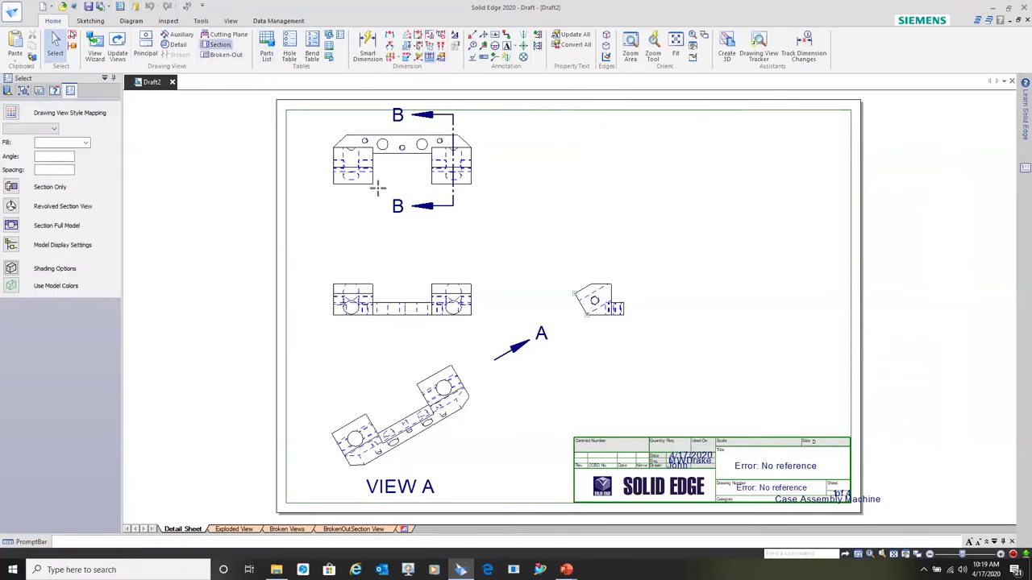
pyautogui.click(454, 195)
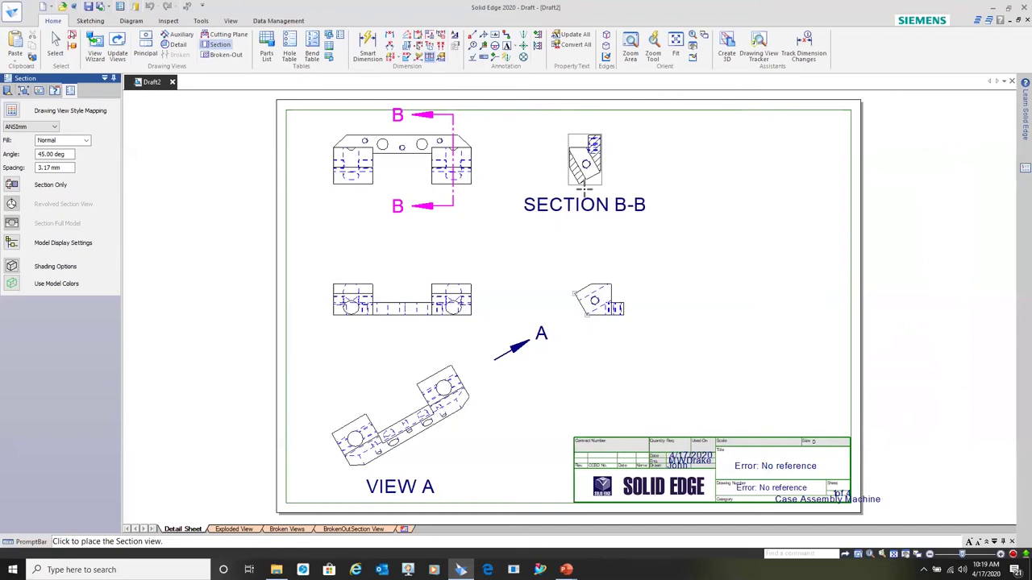
pyautogui.click(584, 191)
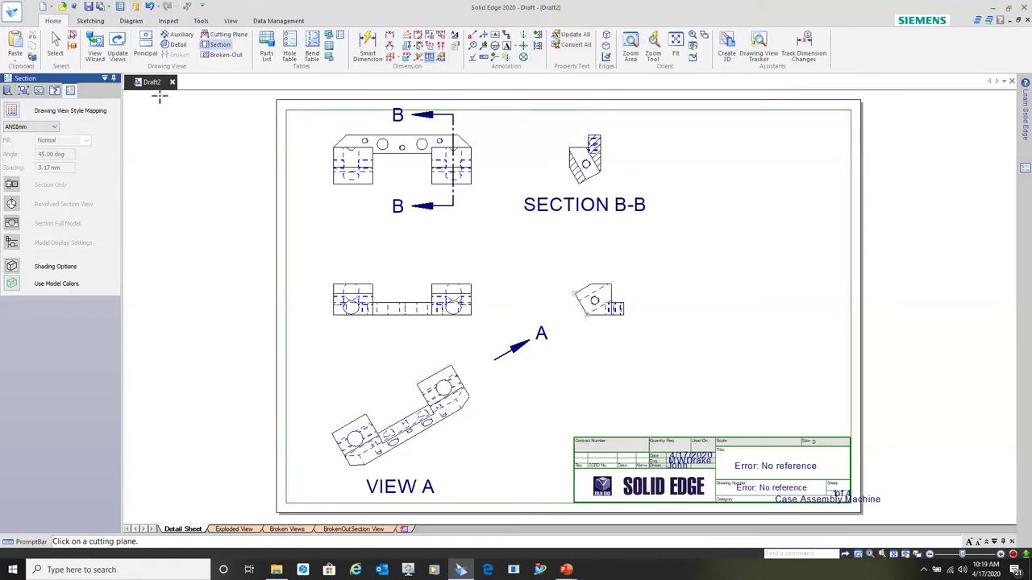
# Step: Create a circular detail view of the section view's upper end at 2x magnification and place it above the title block
pyautogui.click(178, 44)
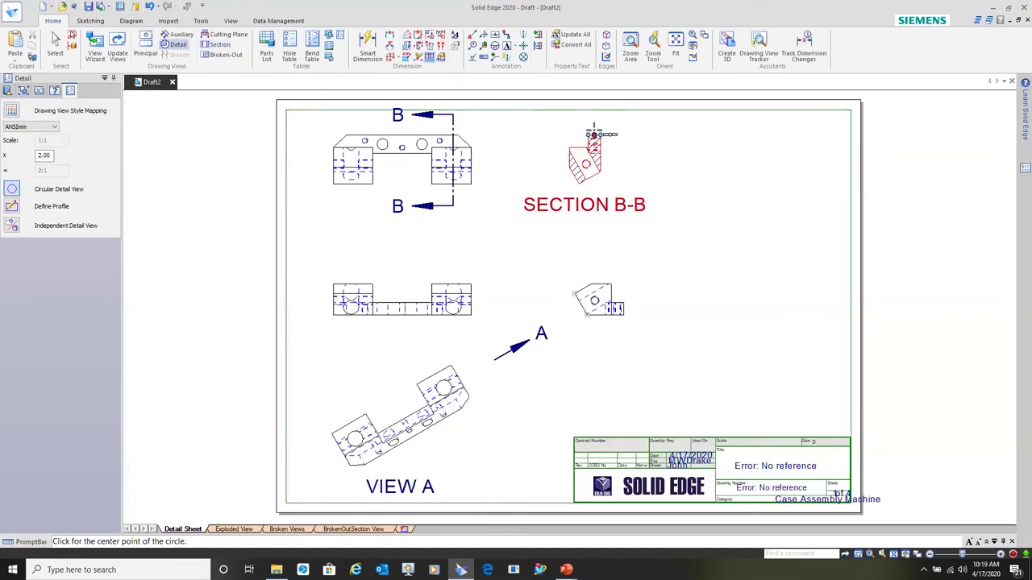
pyautogui.click(593, 130)
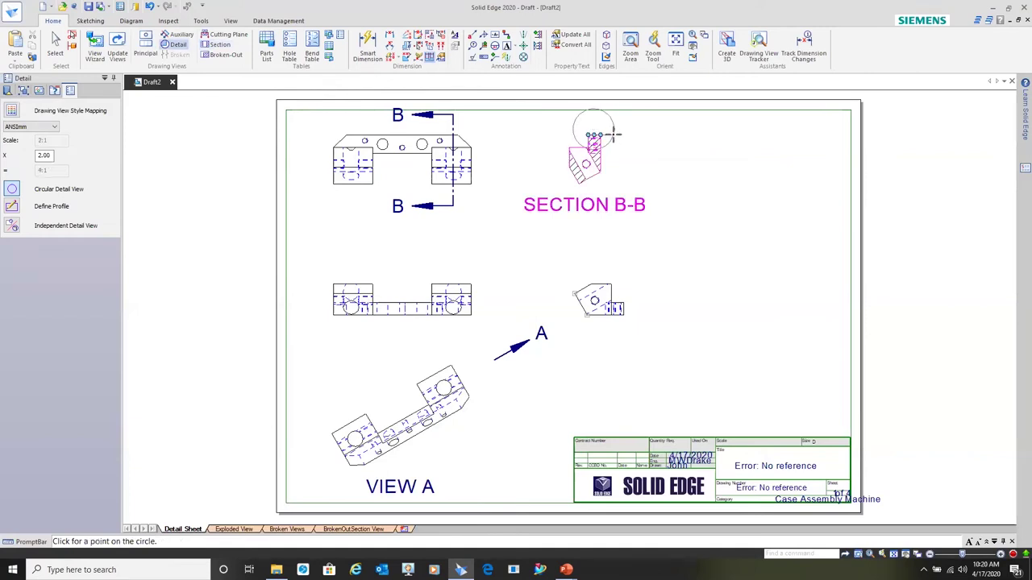
pyautogui.click(614, 136)
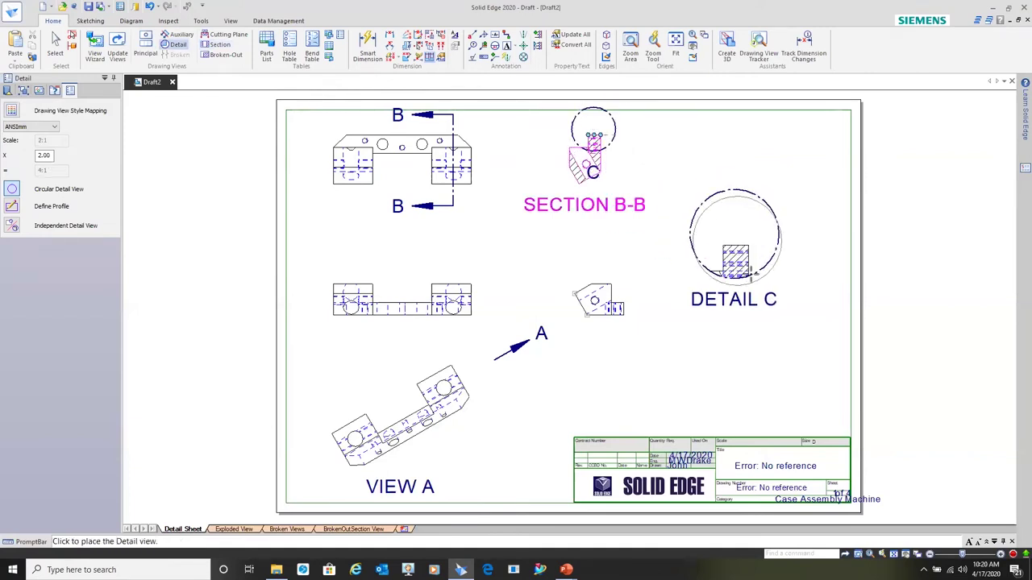
pyautogui.click(766, 338)
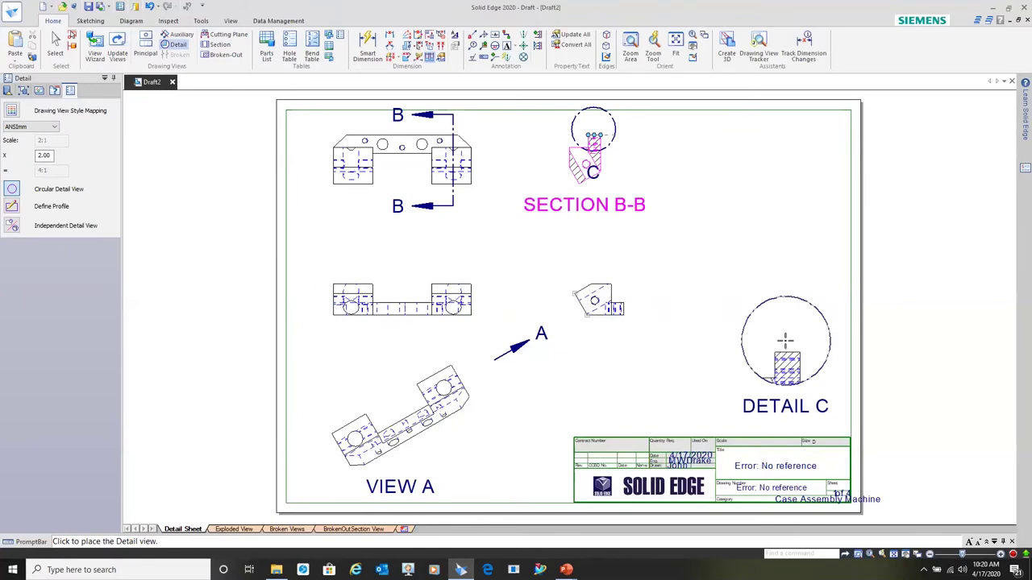
pyautogui.click(785, 342)
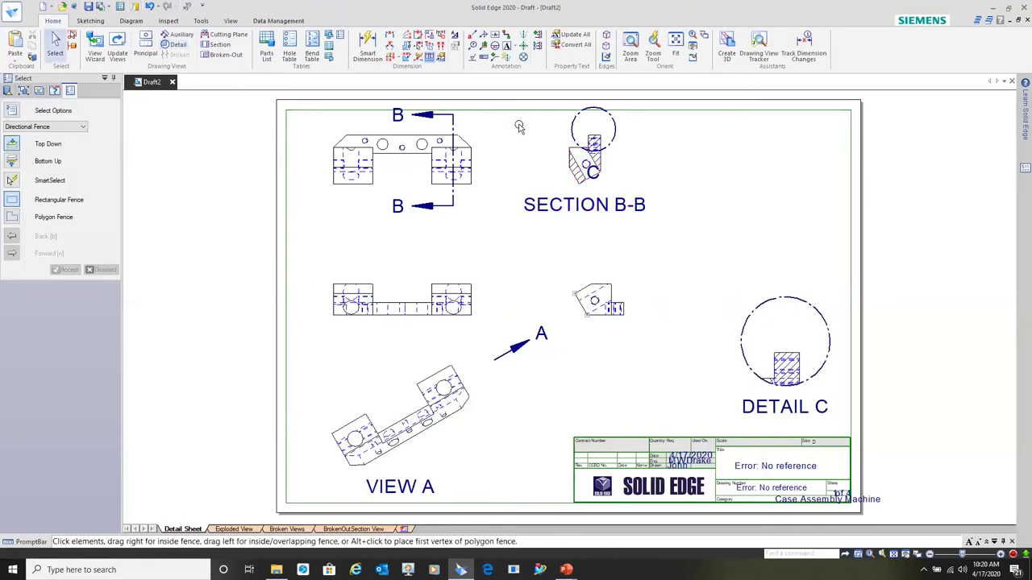
# Step: Move the detail circle's C label off the section geometry to the right of the circle
pyautogui.click(598, 183)
pyautogui.moveTo(630, 125); pyautogui.dragTo(631, 126)
pyautogui.click(904, 206)
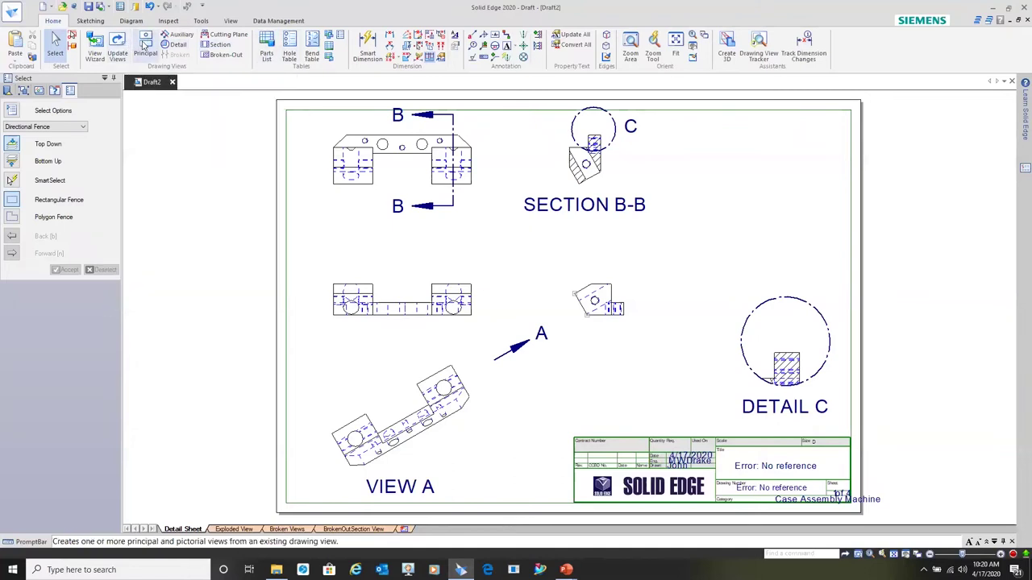
# Step: Create a pictorial view from the front view and move it to the sheet's upper right corner
pyautogui.click(145, 47)
pyautogui.click(575, 296)
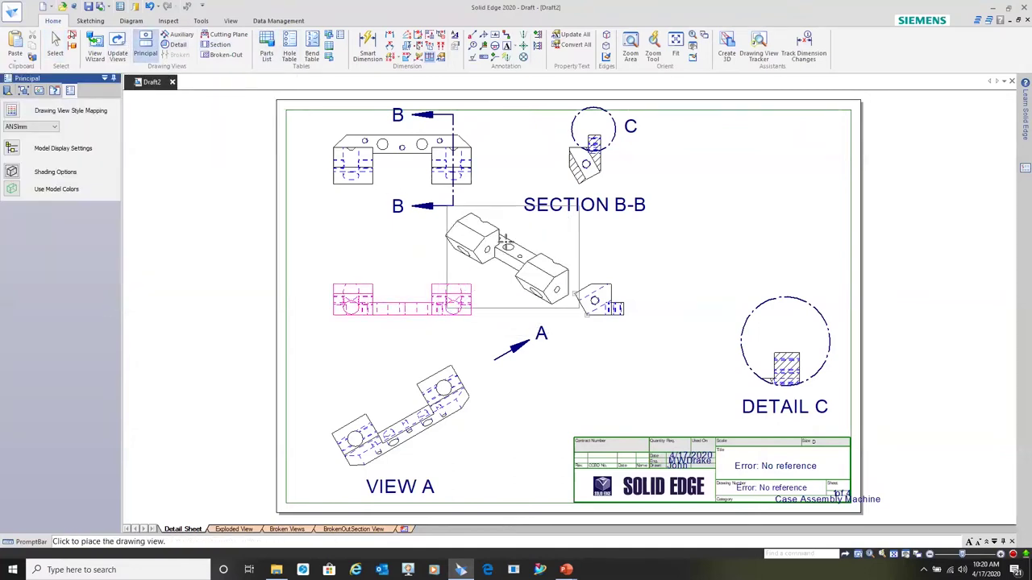
pyautogui.click(617, 241)
pyautogui.press('Escape')
pyautogui.moveTo(606, 246)
pyautogui.mouseDown()
pyautogui.moveTo(776, 226)
pyautogui.moveTo(835, 195)
pyautogui.mouseUp()
pyautogui.click(932, 216)
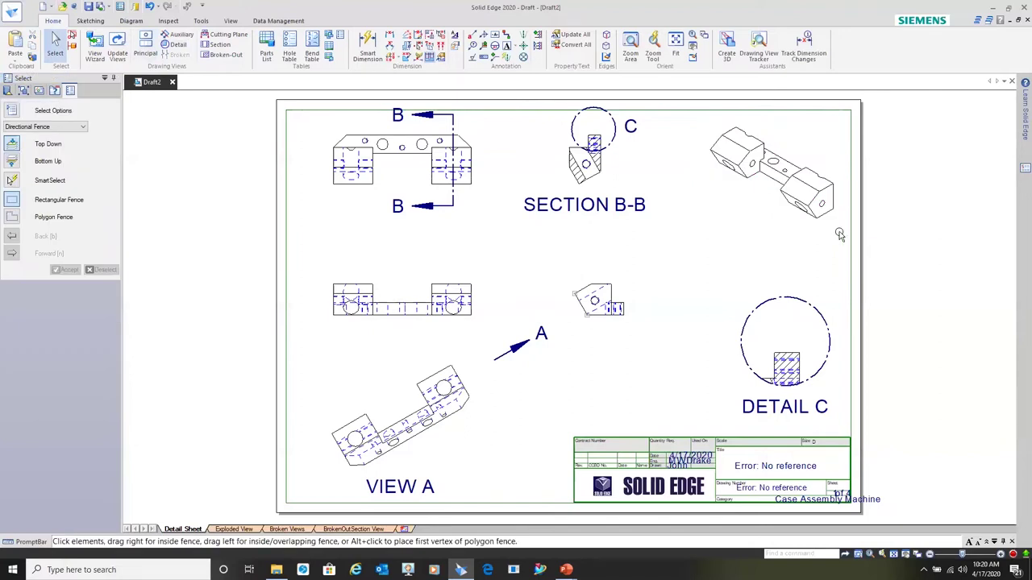
# Step: Enable the pictorial view's primary caption and show its suffix, annotation sheet number, view scale and angle of rotation properties
pyautogui.click(806, 208)
pyautogui.rightClick(806, 207)
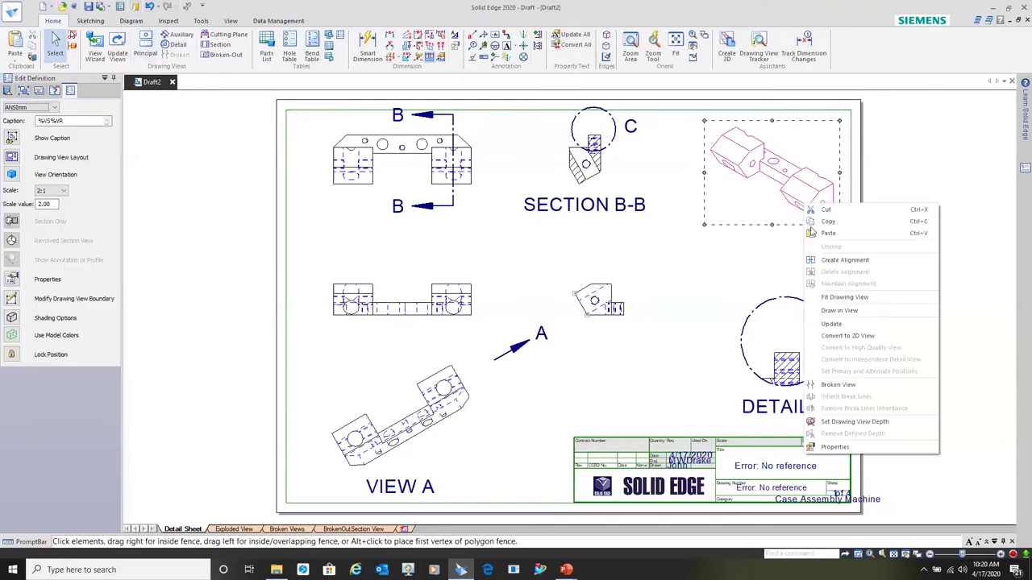
pyautogui.click(849, 448)
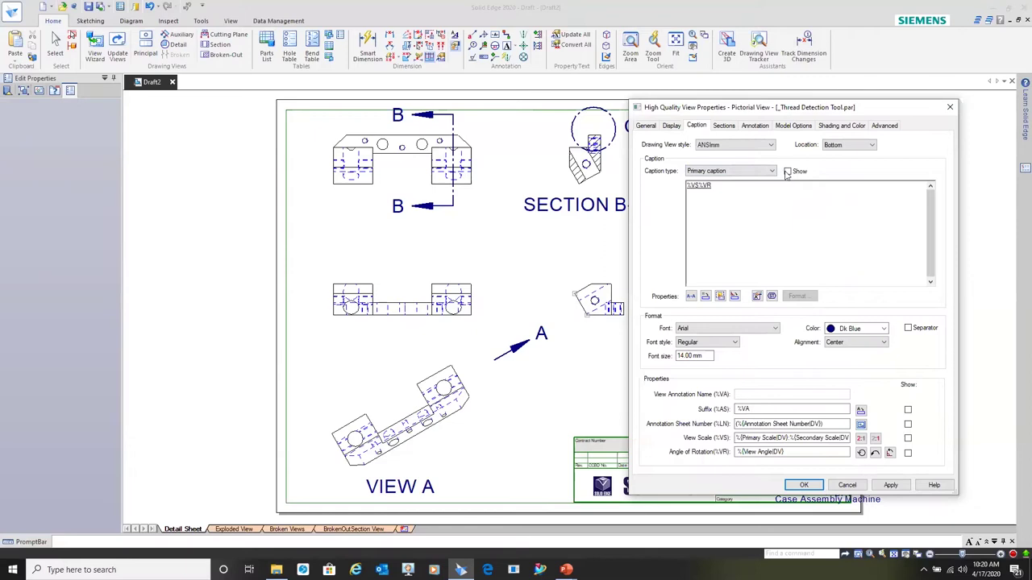
pyautogui.click(908, 425)
# Step: Remove %VR from the pictorial view's caption and add "ISO View" on a second line below %VS
pyautogui.click(715, 186)
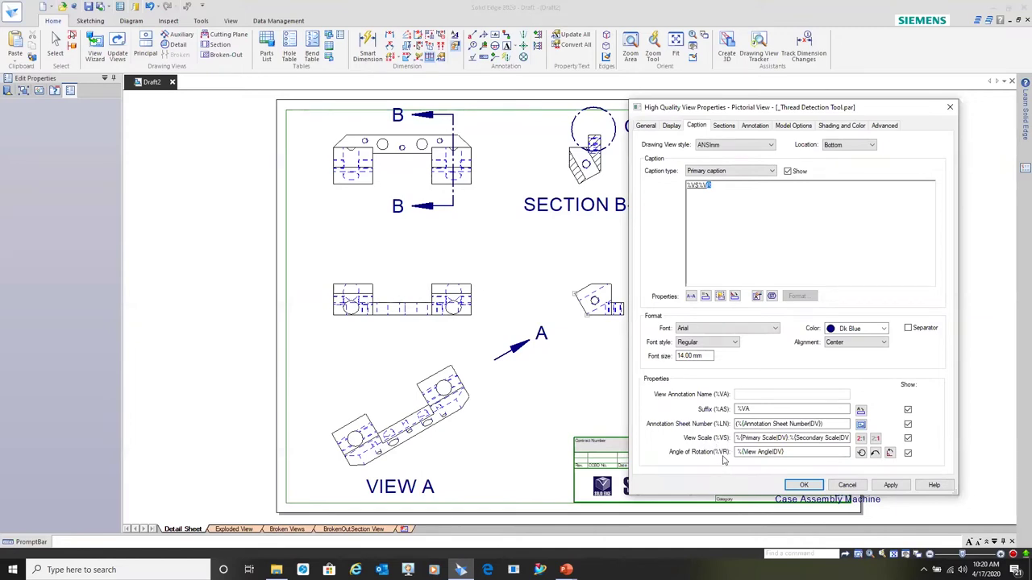
pyautogui.click(709, 185)
pyautogui.press('Delete')
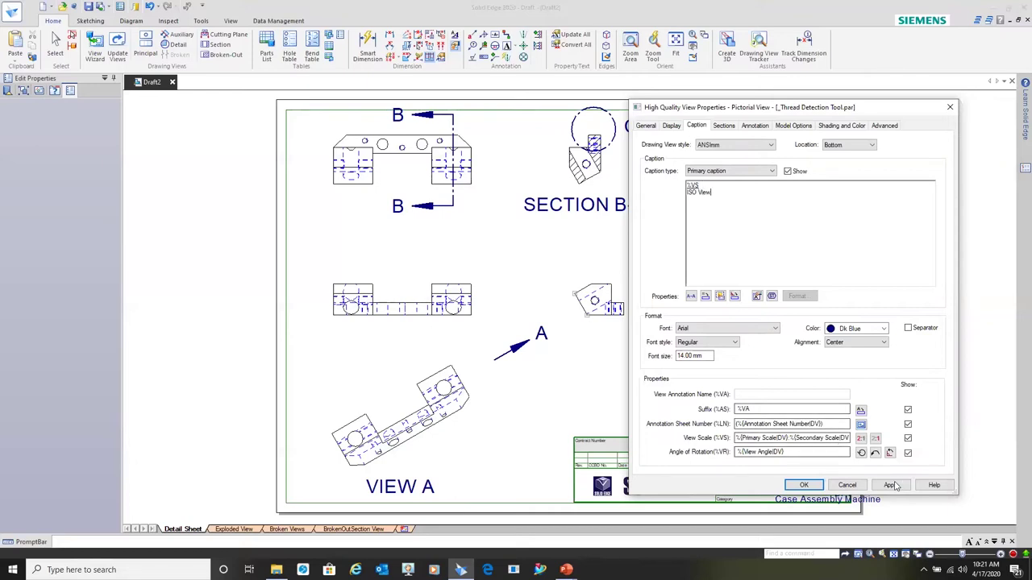
pyautogui.click(804, 485)
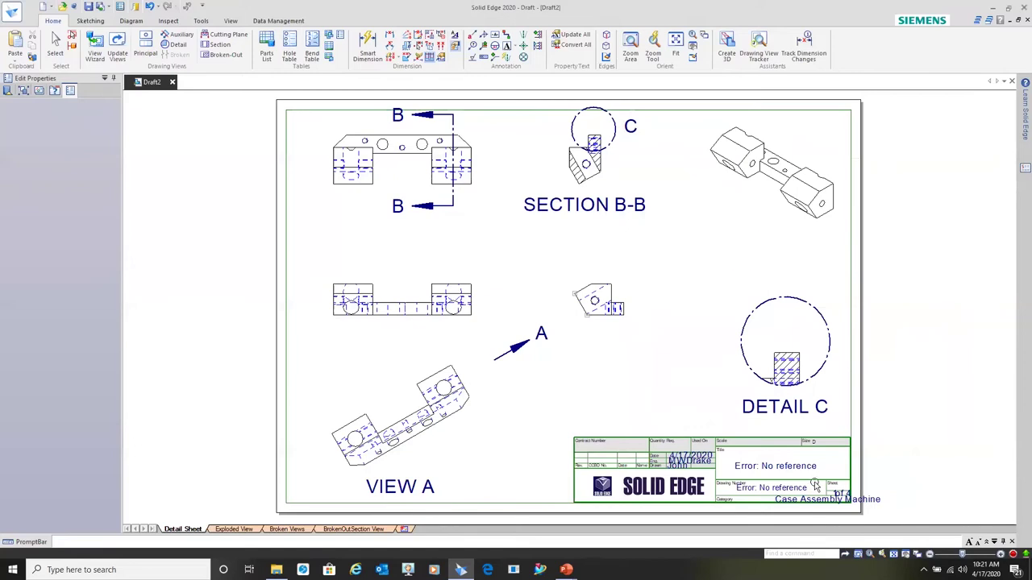
pyautogui.click(824, 258)
pyautogui.click(976, 320)
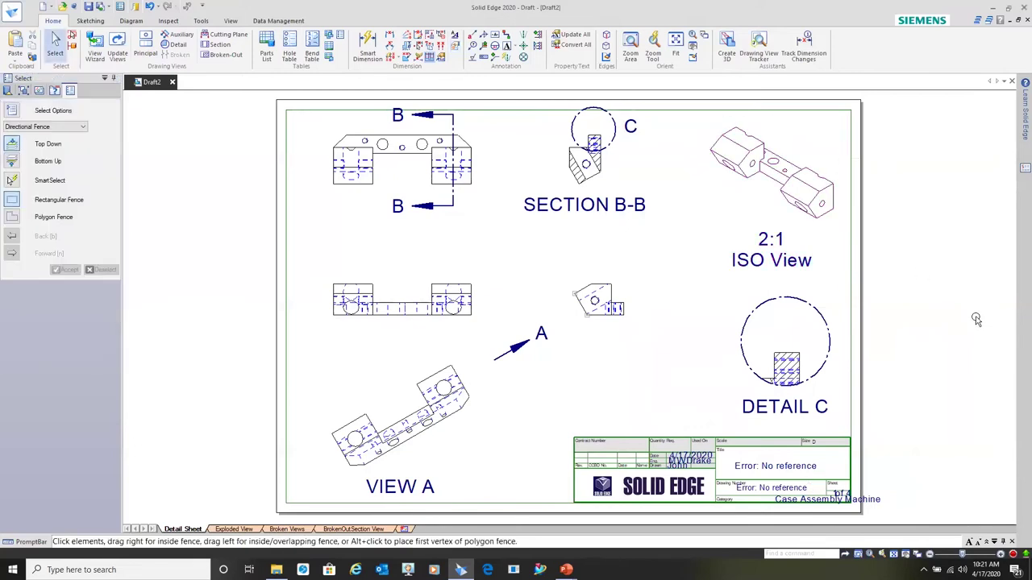
# Step: Set the ISO view's shading to Shaded with Edges and update the drawing views
pyautogui.click(816, 215)
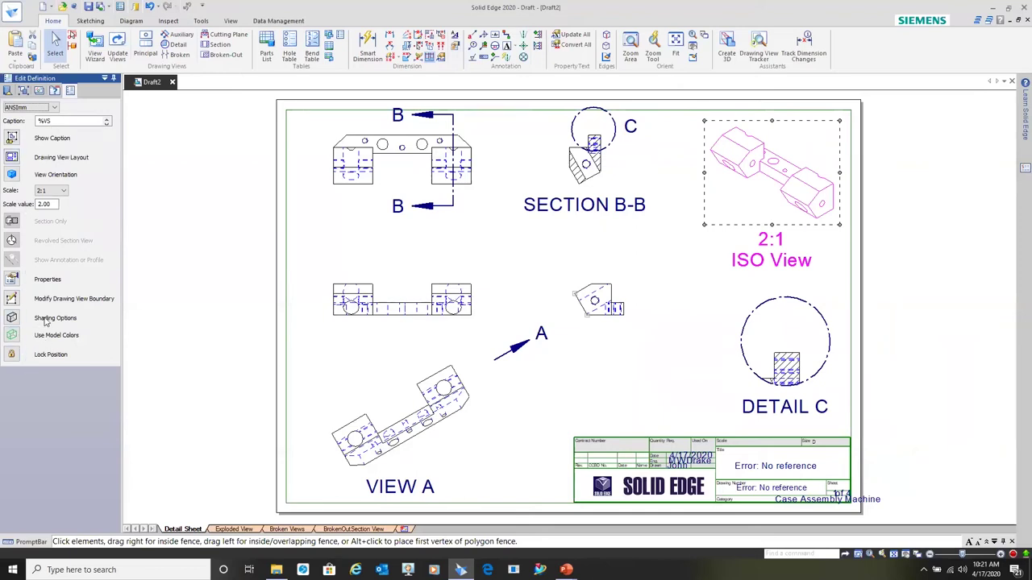
pyautogui.click(14, 319)
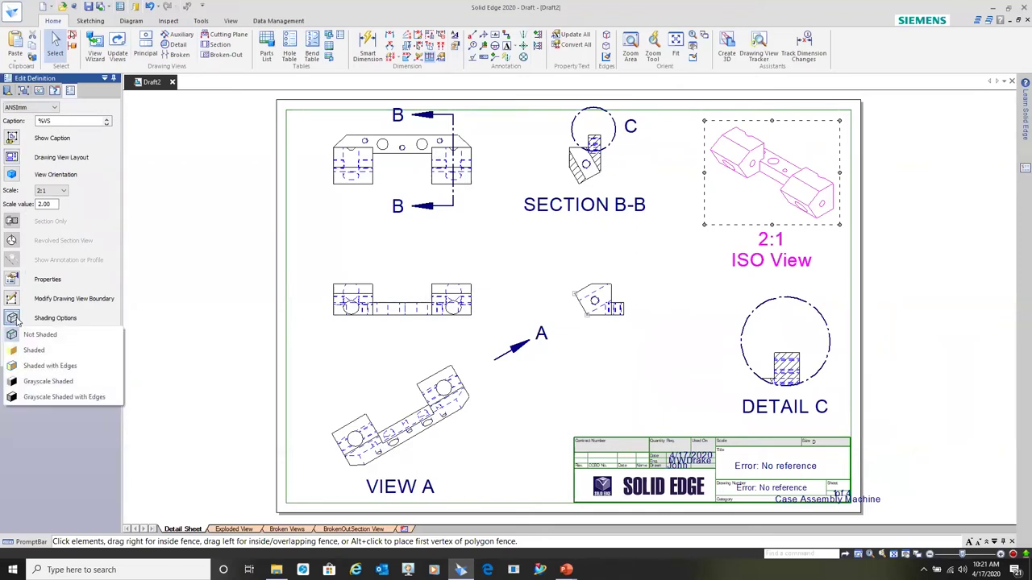
pyautogui.click(65, 367)
pyautogui.click(225, 384)
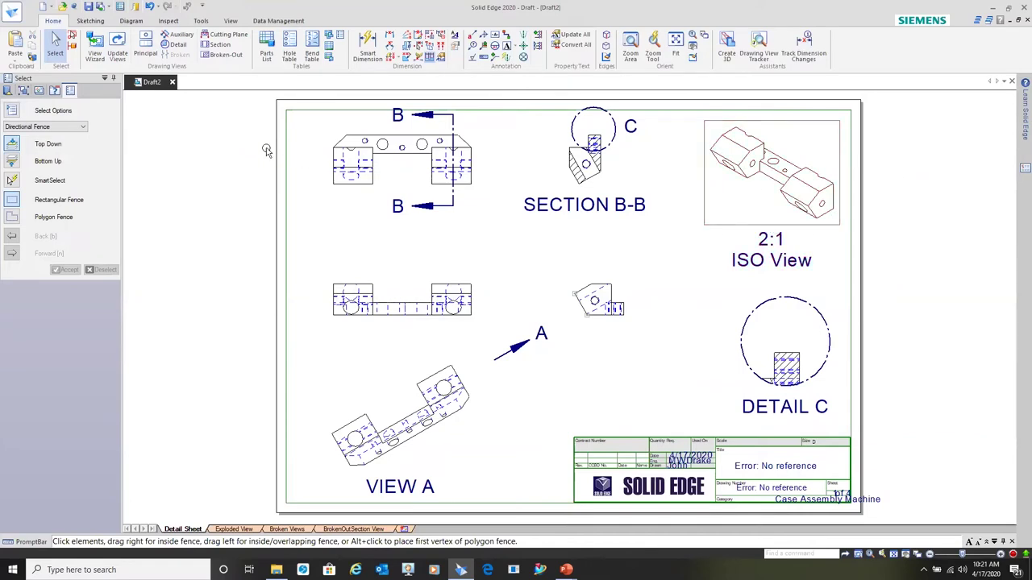
pyautogui.click(117, 44)
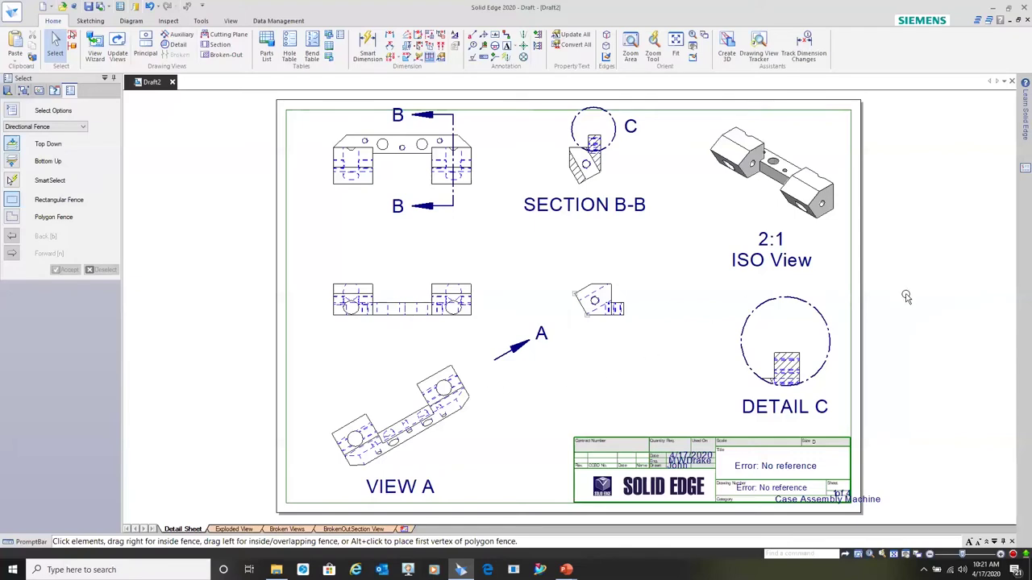
# Step: Go to the Broken Views sheet and start a new drawing view of the part _Rod_threaded.par
pyautogui.click(298, 531)
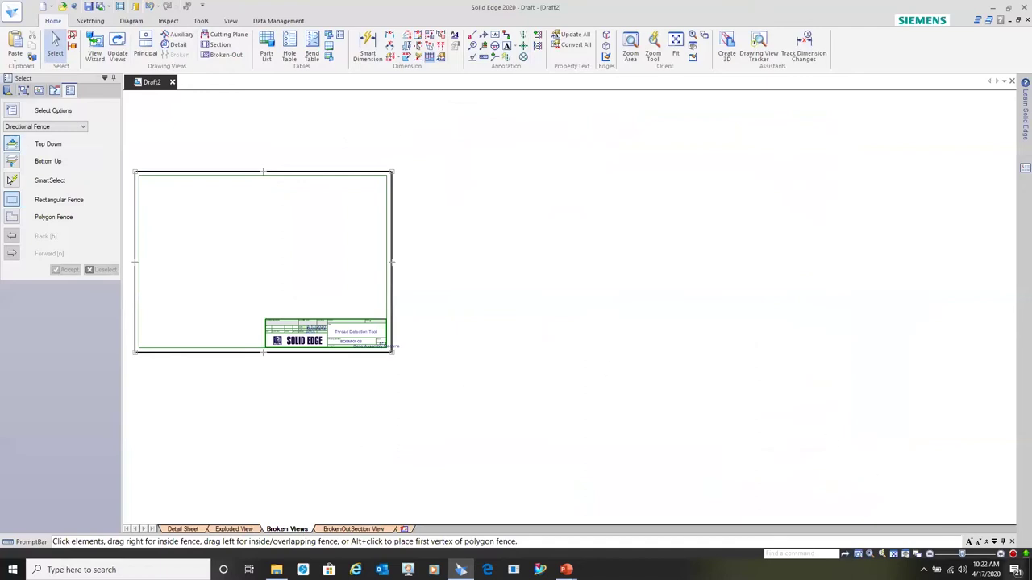
pyautogui.click(893, 555)
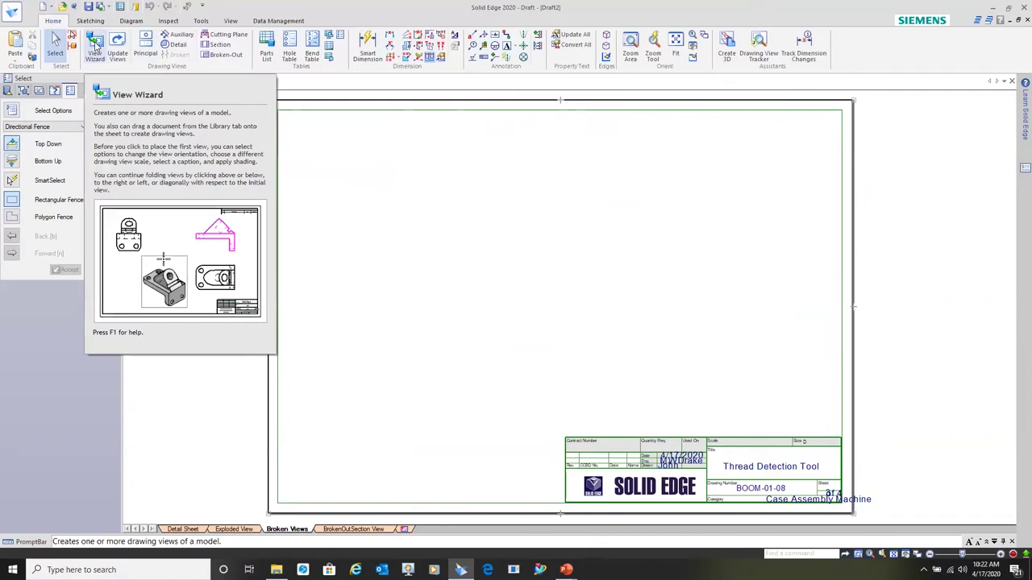
pyautogui.click(95, 46)
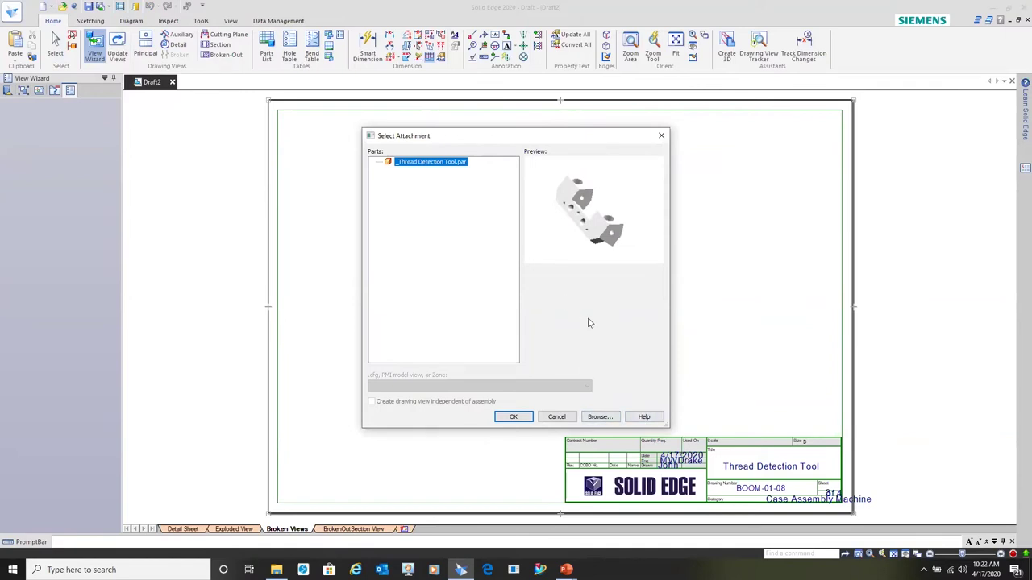
pyautogui.click(602, 420)
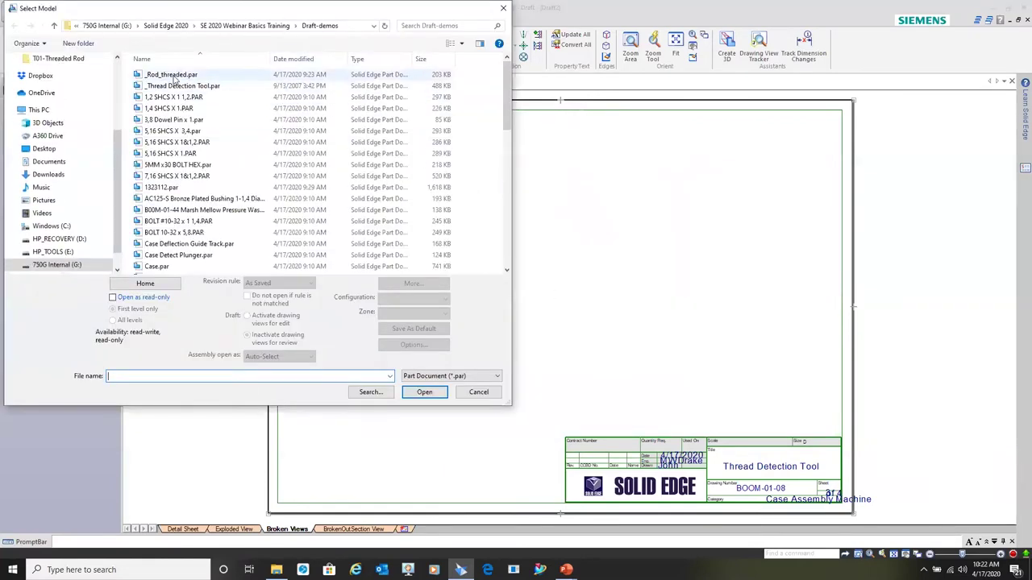
pyautogui.click(170, 74)
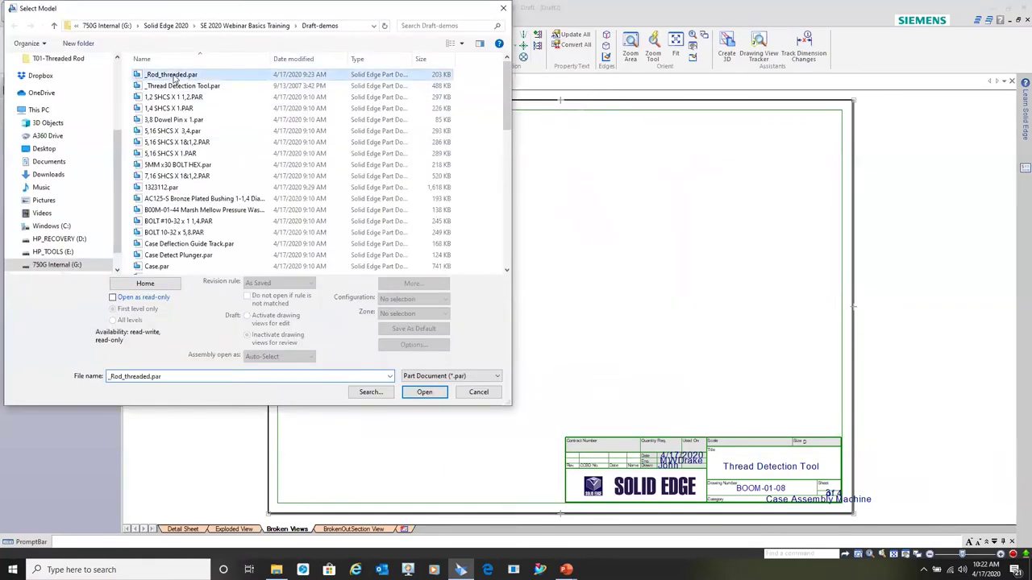
pyautogui.click(427, 392)
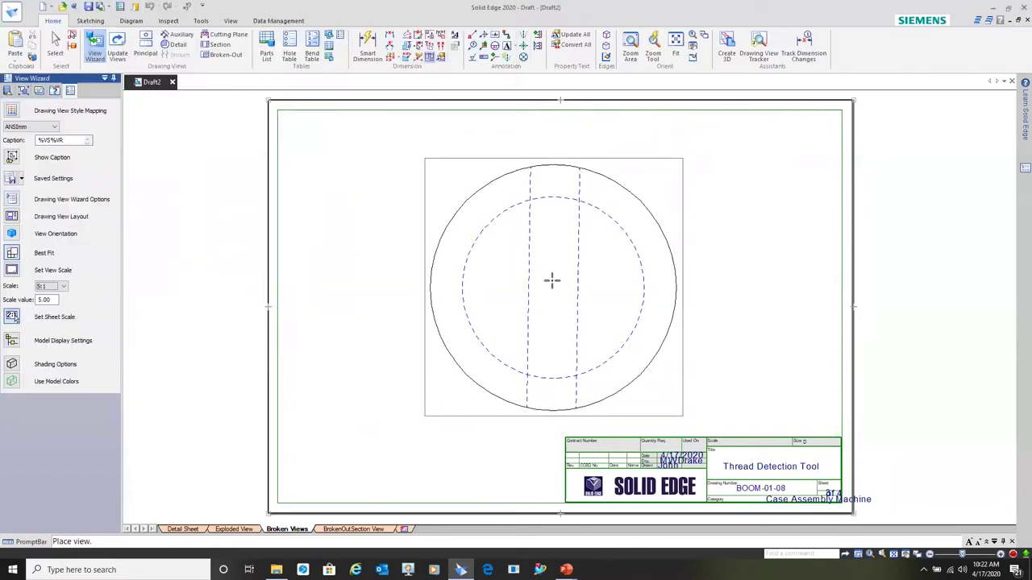
# Step: Set the threaded rod's view orientation to Front View and switch it to Right View
pyautogui.click(12, 235)
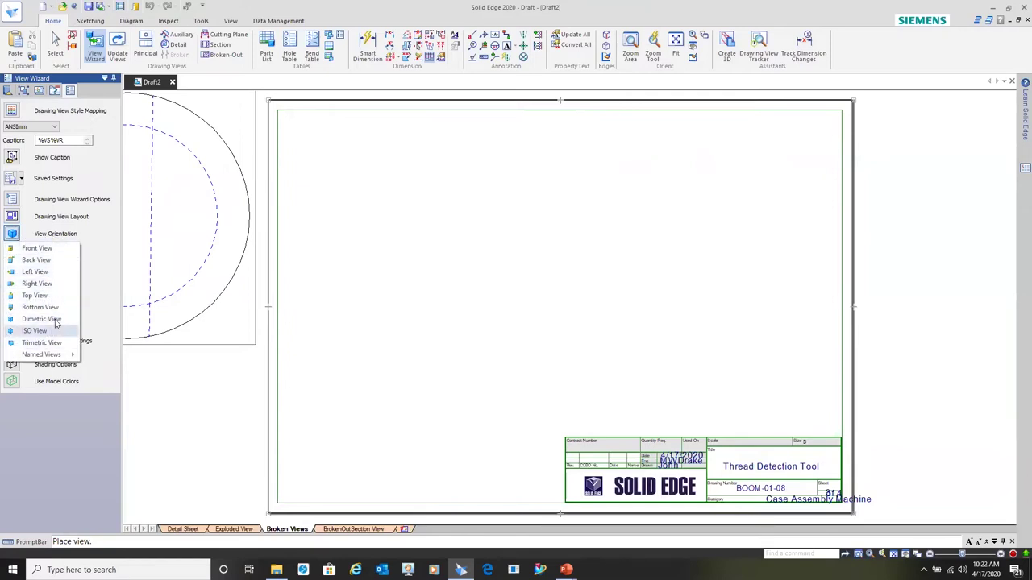
pyautogui.click(64, 250)
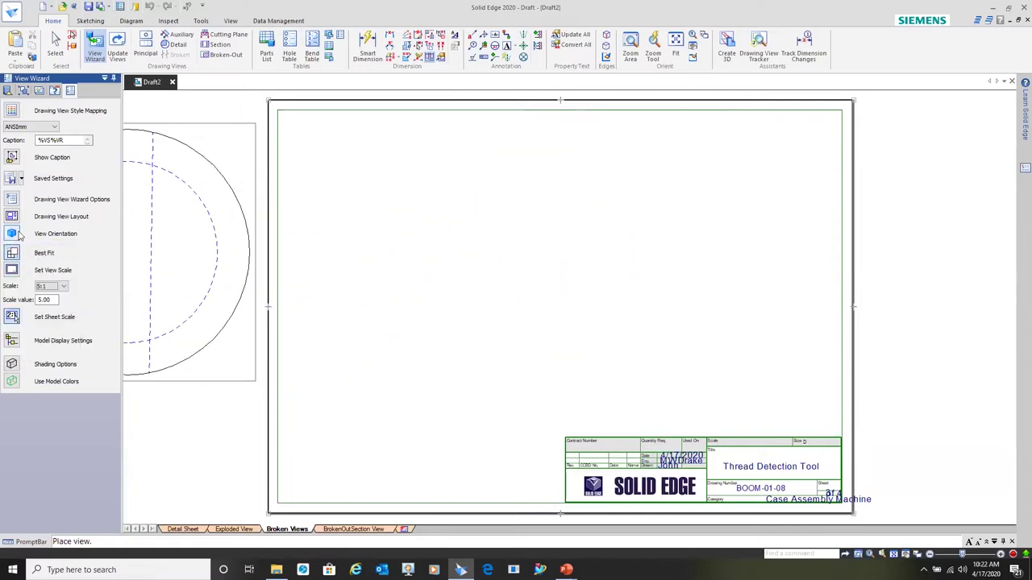
pyautogui.click(19, 235)
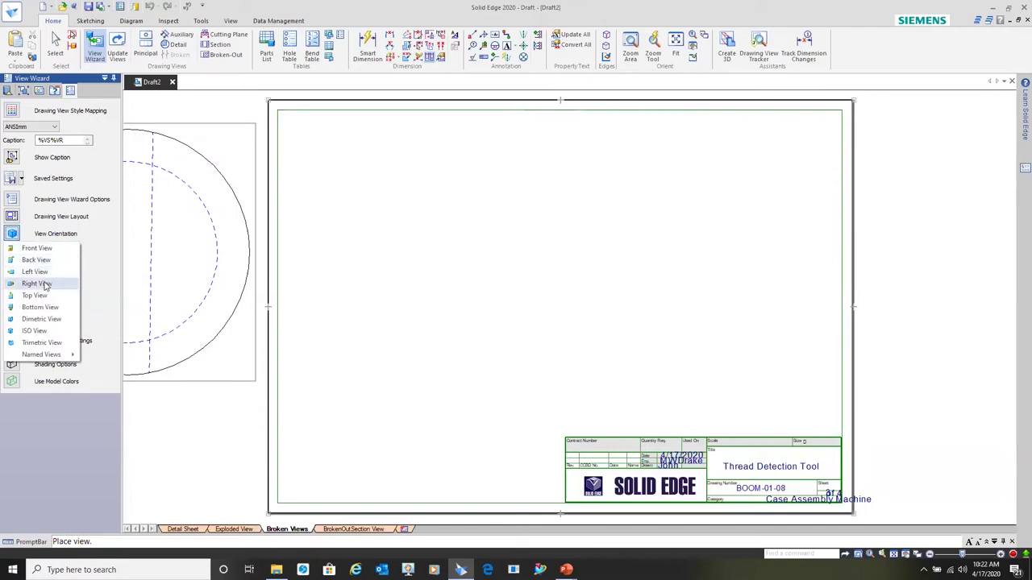
pyautogui.click(37, 283)
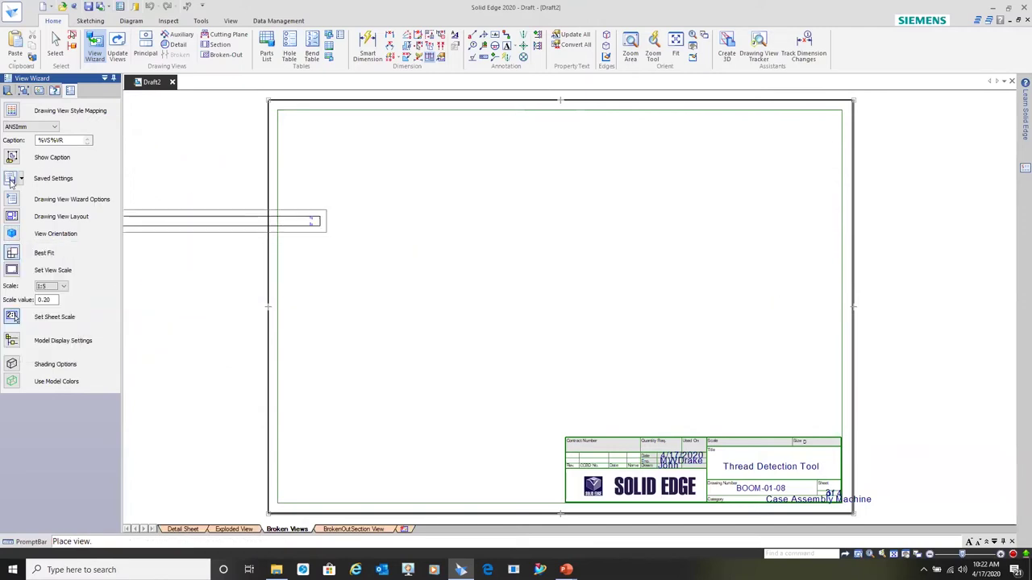
# Step: Define a custom primary view facing the rod's right side and place it at 1:1 scale across the middle of the sheet
pyautogui.click(11, 216)
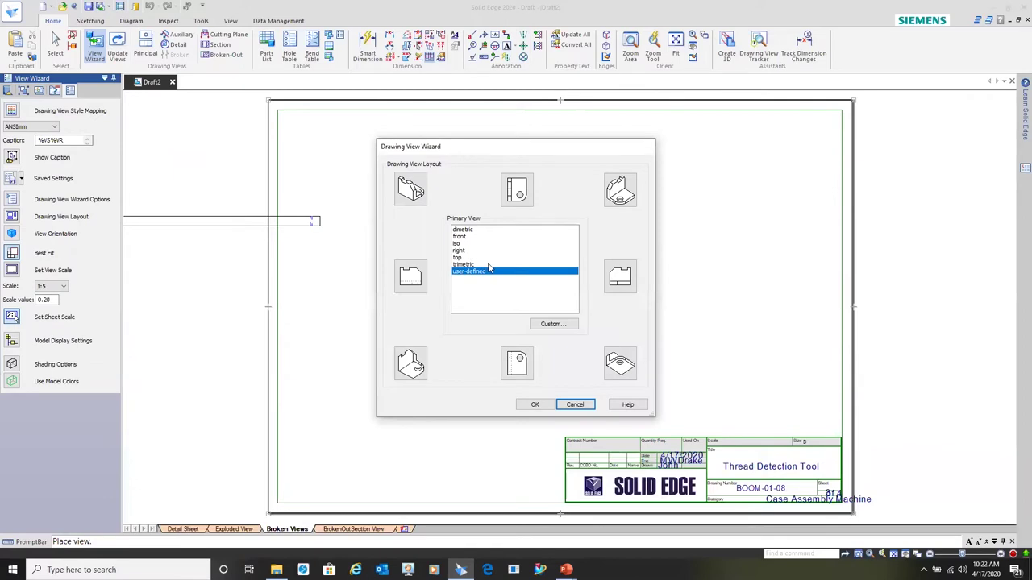
pyautogui.click(567, 323)
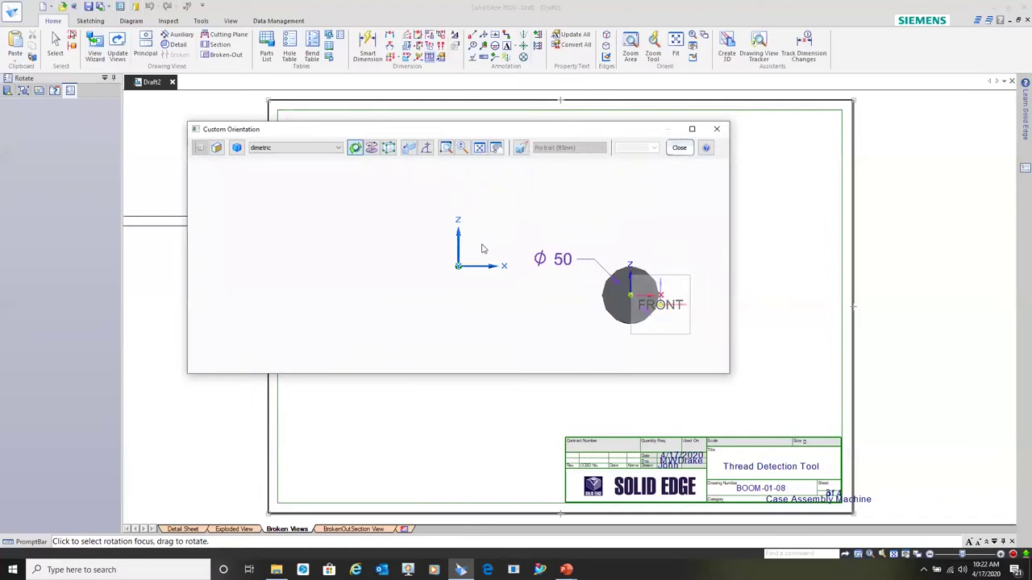
pyautogui.moveTo(662, 305)
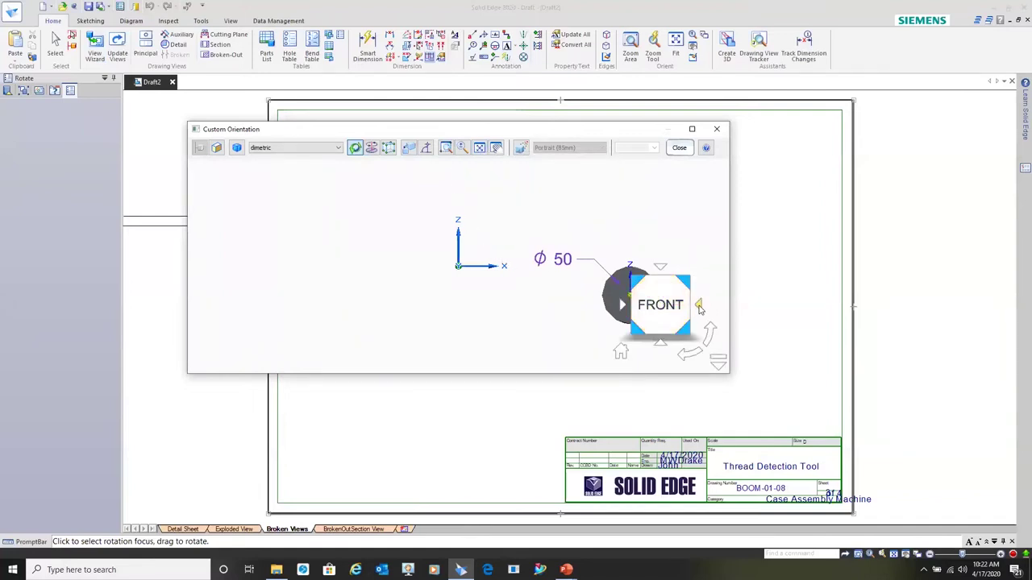
pyautogui.click(699, 306)
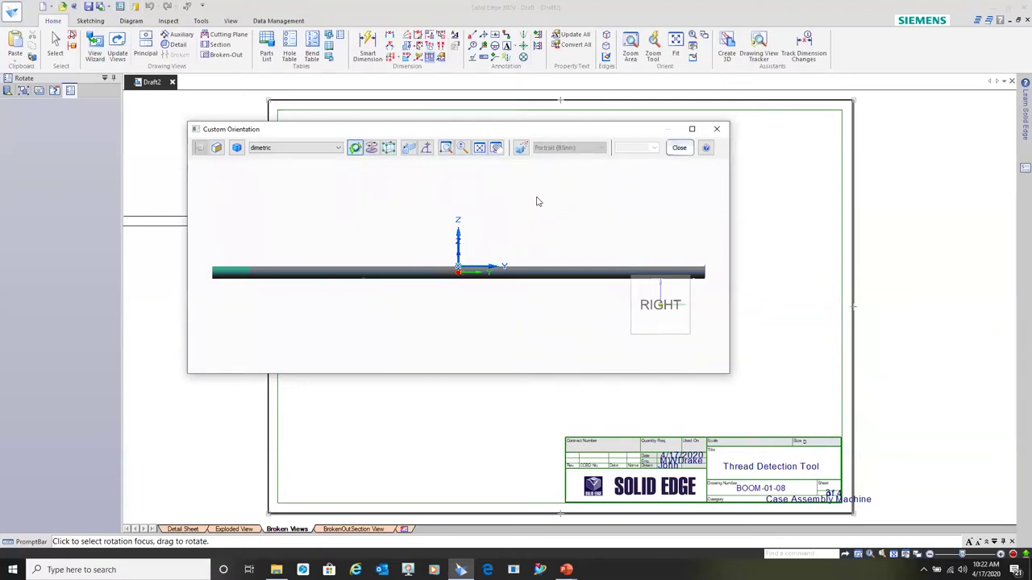
pyautogui.click(680, 149)
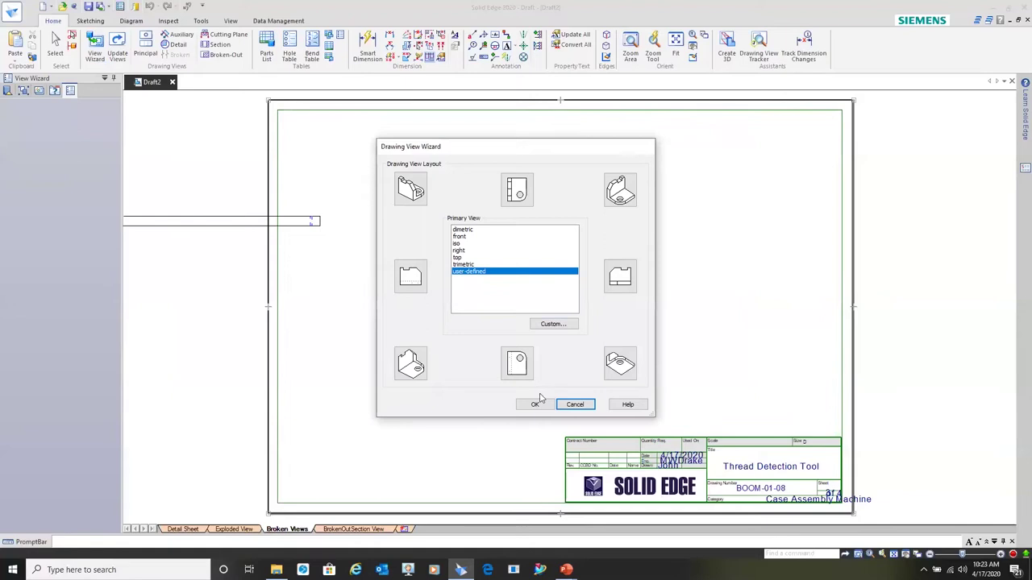
pyautogui.click(536, 406)
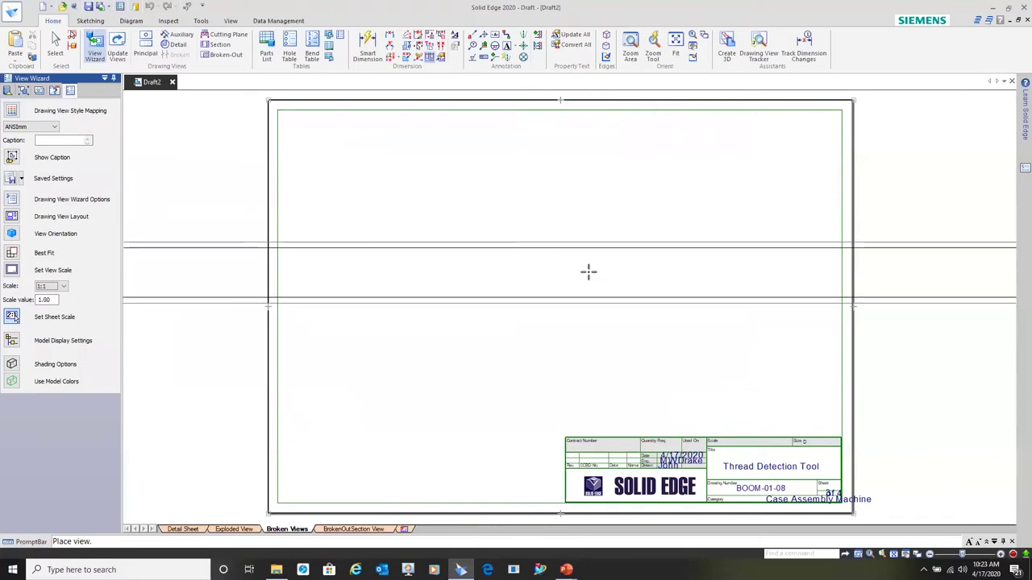
pyautogui.click(563, 275)
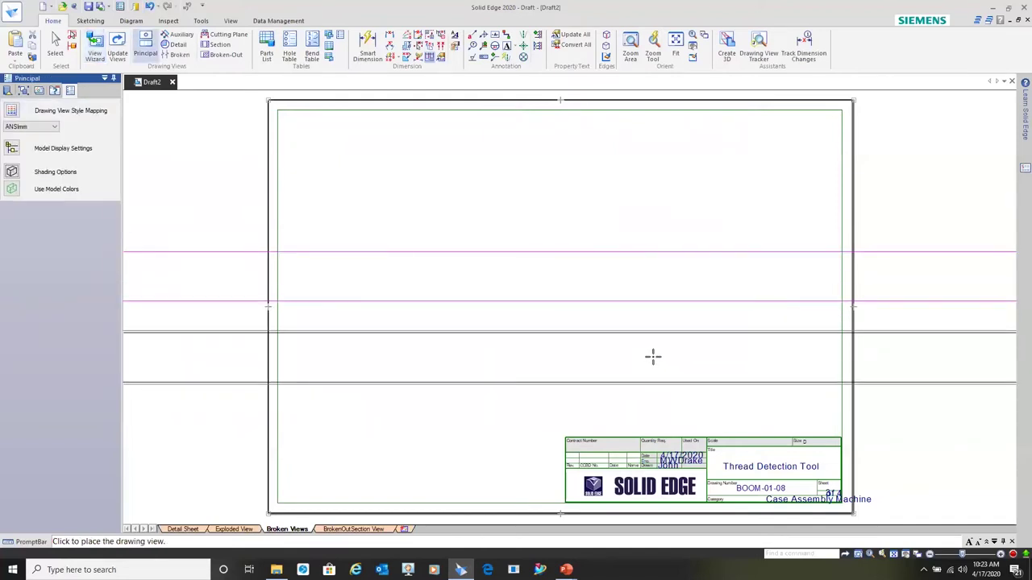
# Step: Convert the rod's view to a broken view with vertical break lines just past the threaded end and just before the cross hole
pyautogui.scroll(-2, 542, 184)
pyautogui.scroll(-2, 542, 185)
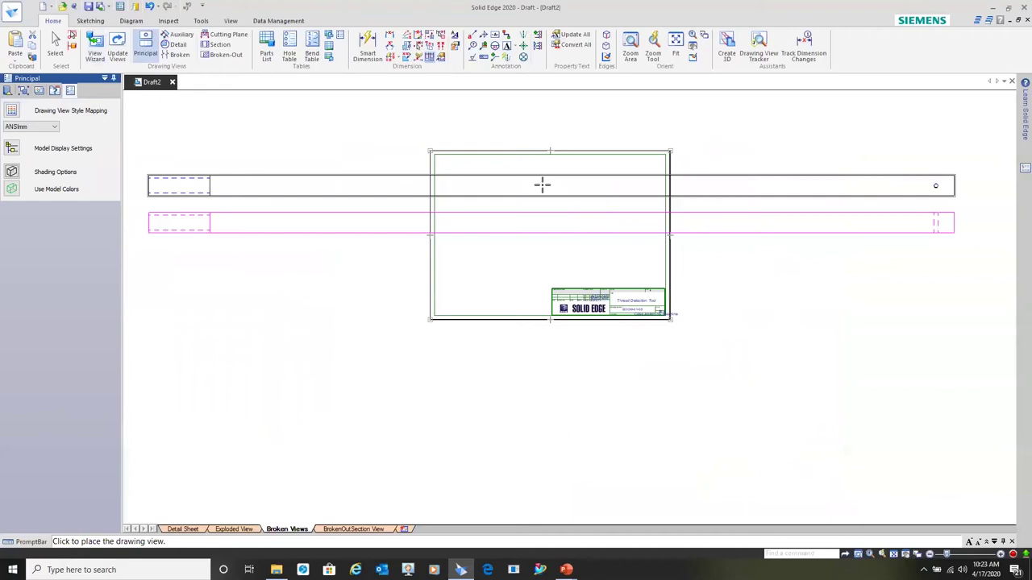
pyautogui.press('Escape')
pyautogui.click(707, 237)
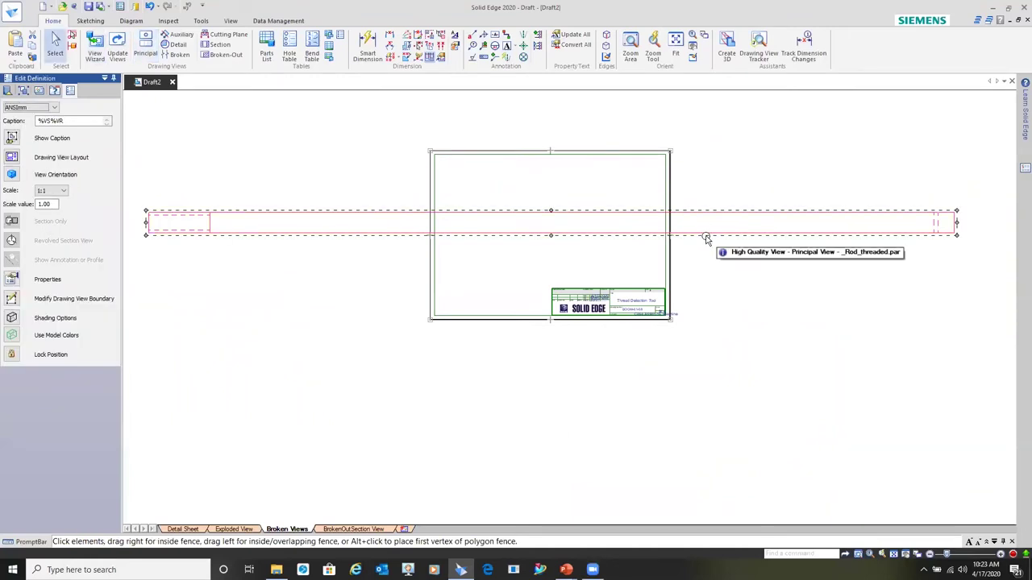
pyautogui.rightClick(705, 237)
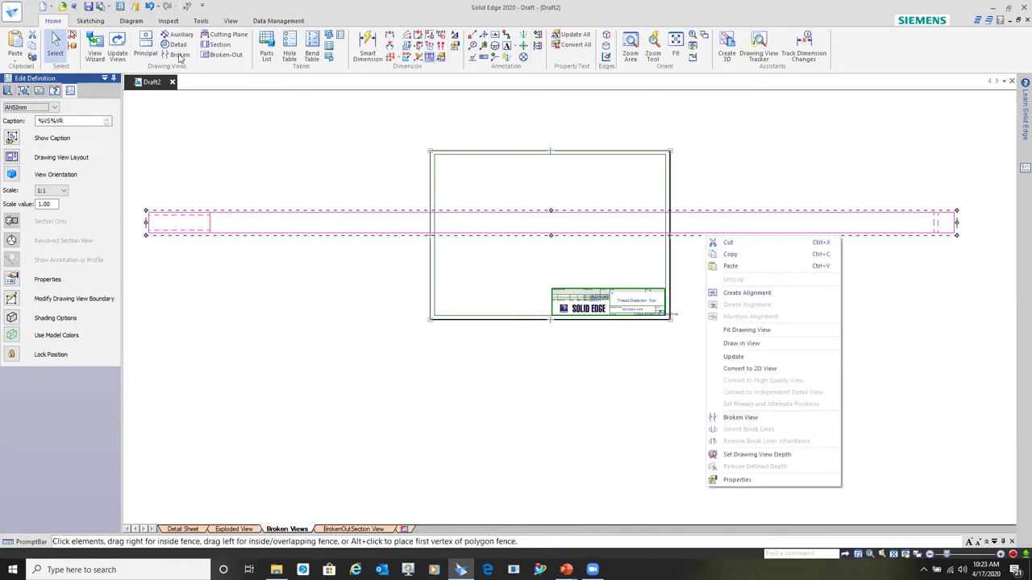
pyautogui.click(742, 417)
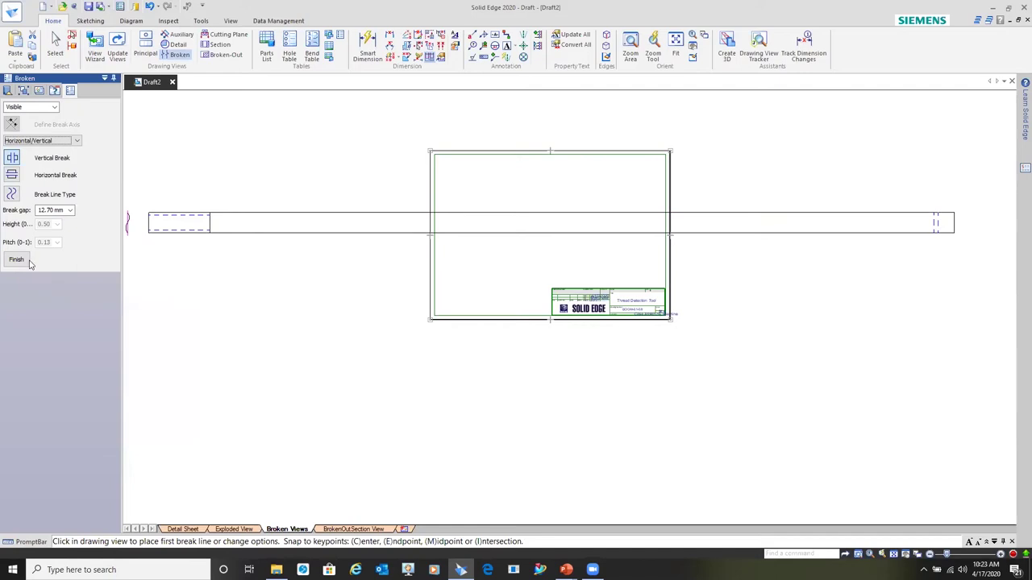
pyautogui.click(224, 222)
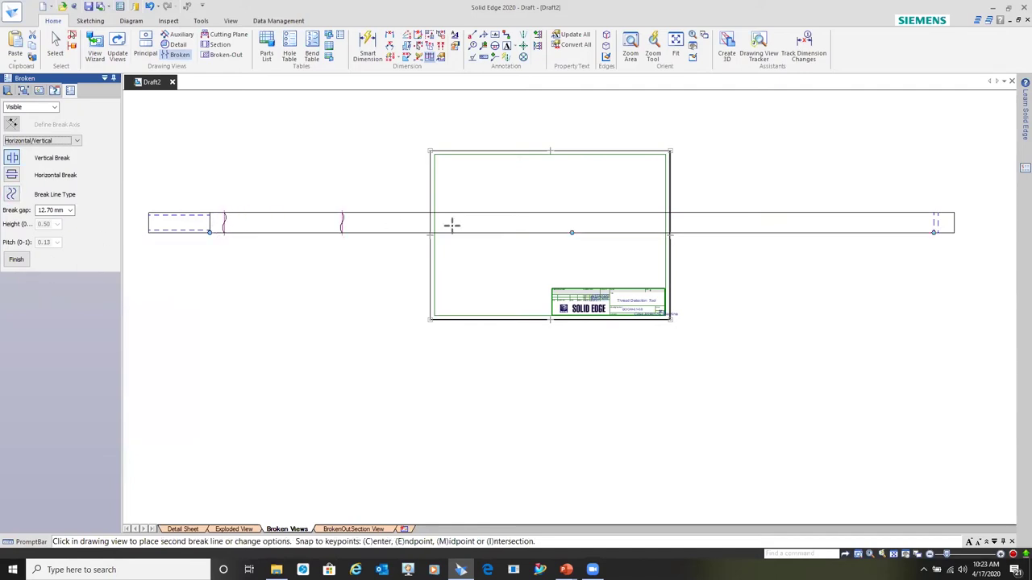
pyautogui.click(882, 229)
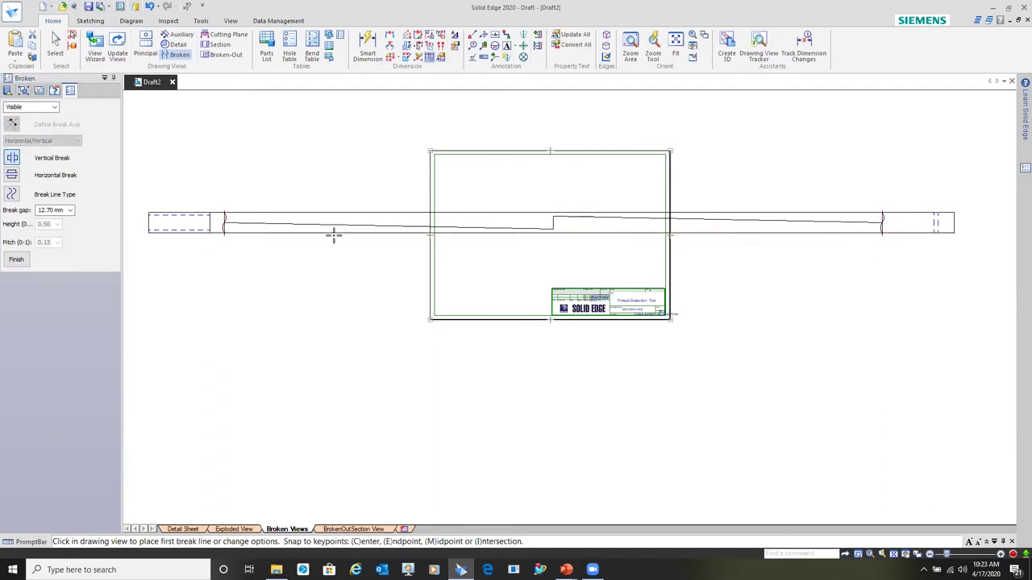
pyautogui.click(28, 259)
pyautogui.scroll(2, 639, 144)
pyautogui.scroll(1, 642, 145)
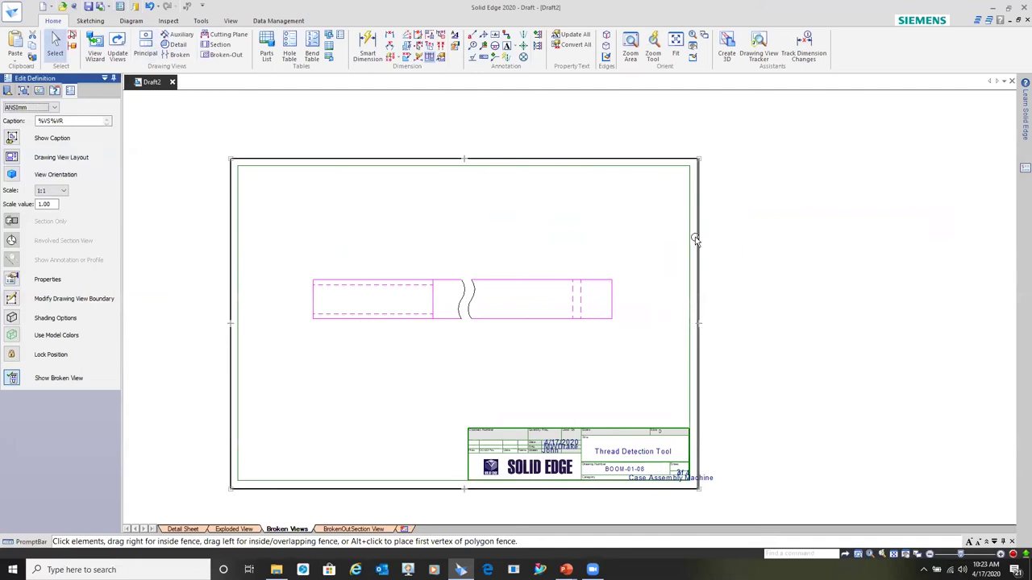
# Step: Dimension the broken rod's overall length between its two end edges, placing the dimension above the view
pyautogui.click(368, 48)
pyautogui.click(314, 292)
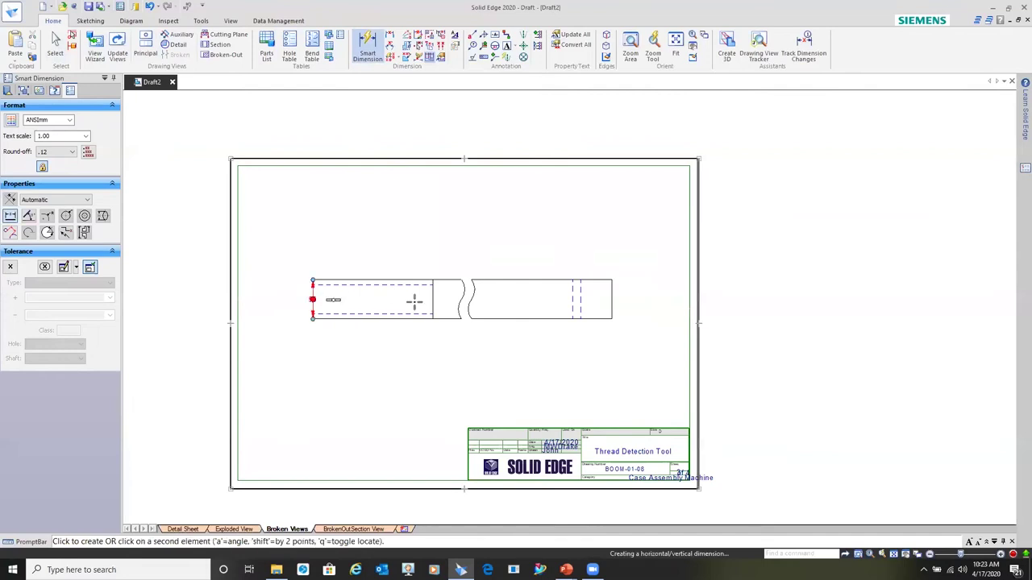
pyautogui.click(612, 298)
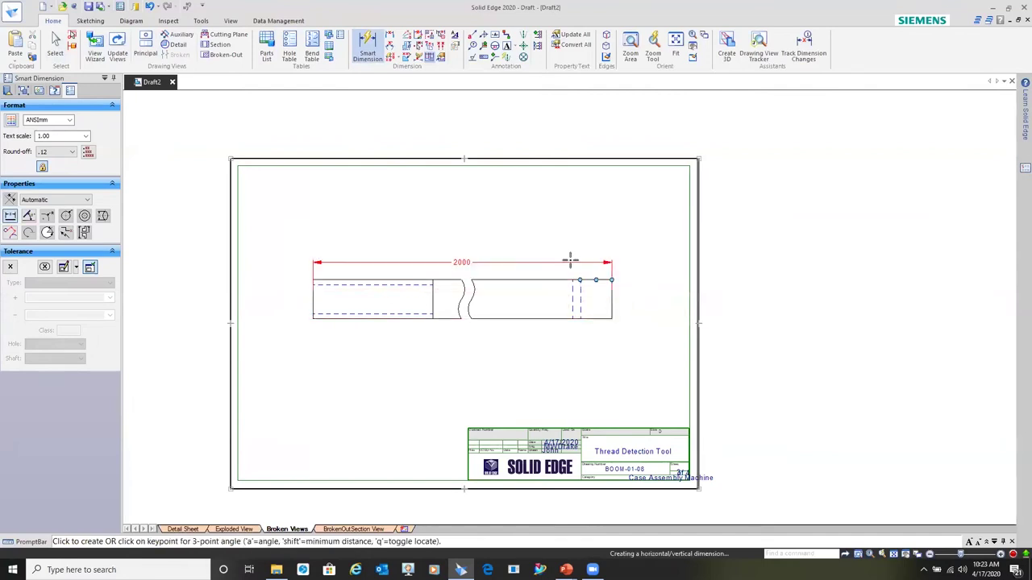
pyautogui.click(490, 254)
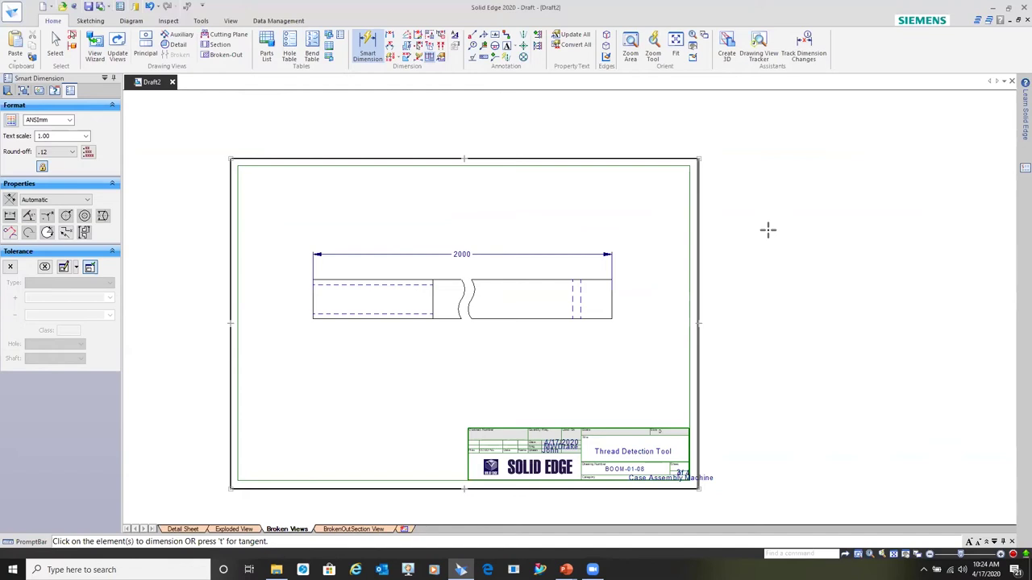
pyautogui.press('Escape')
# Step: Switch the rod's view to its unbroken display, restore the broken display, and fit the sheet
pyautogui.click(553, 320)
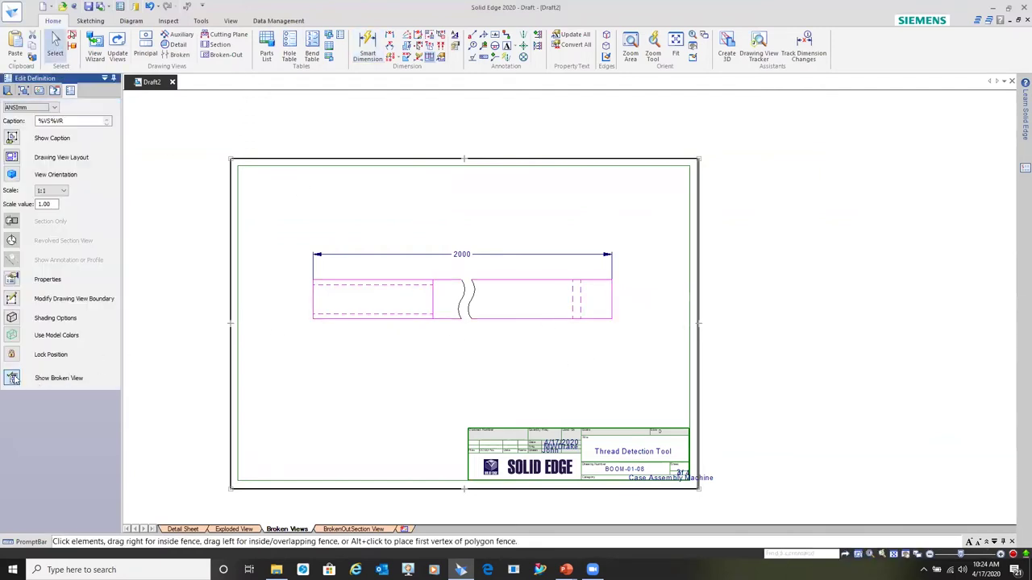
pyautogui.click(12, 379)
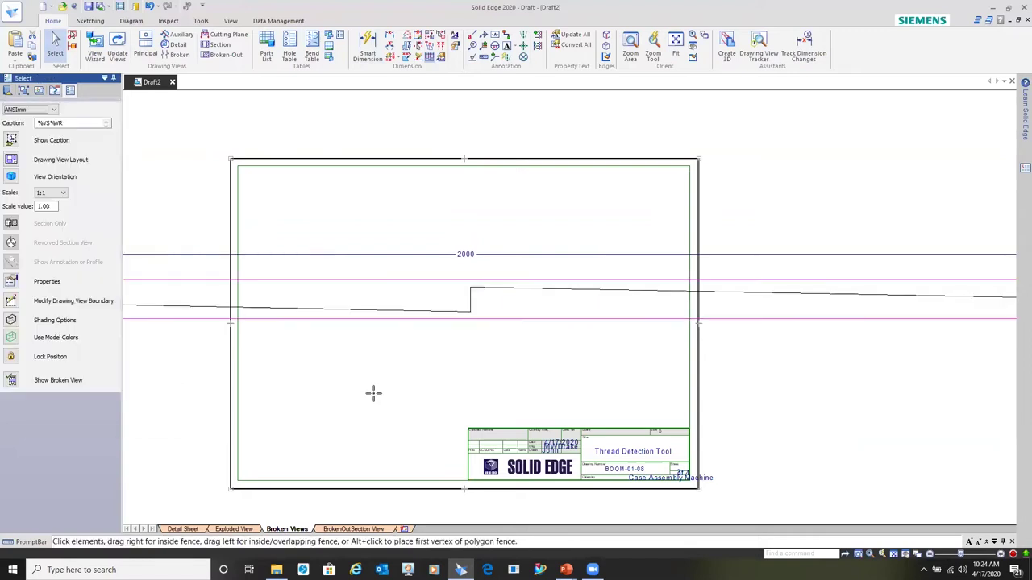
pyautogui.scroll(-3, 415, 394)
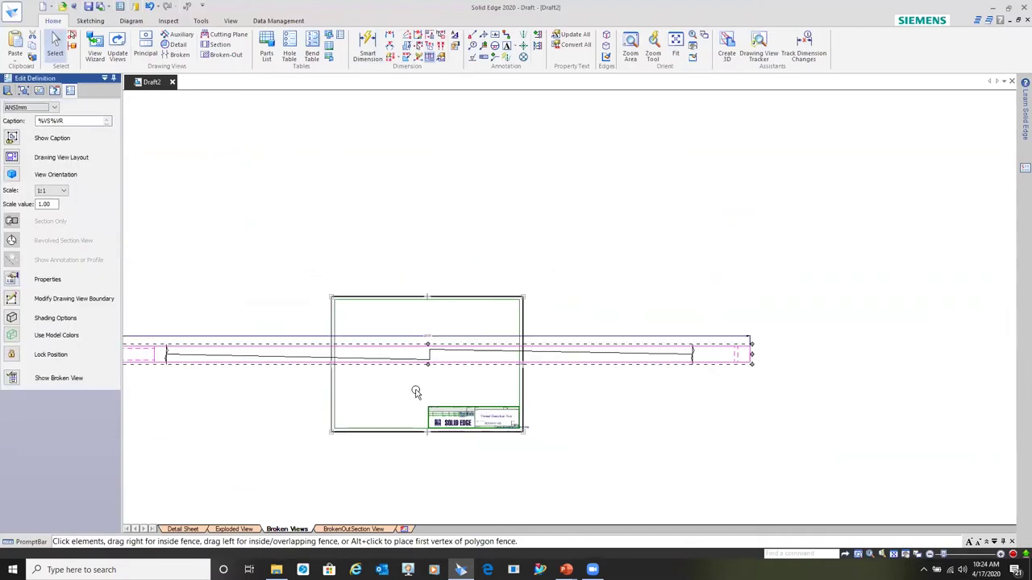
pyautogui.click(13, 377)
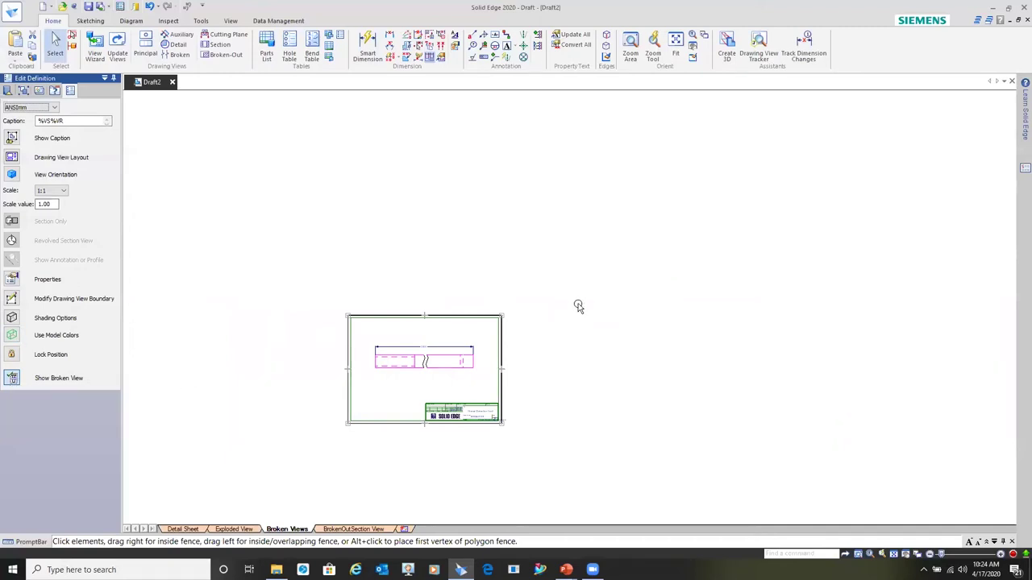
pyautogui.click(931, 554)
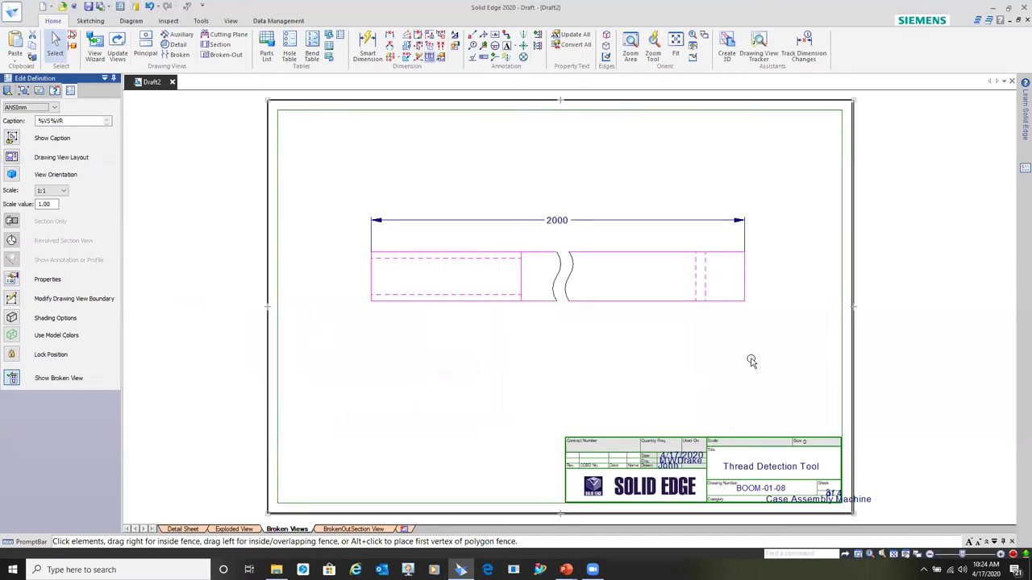
# Step: Go to the BrokenOutSection View sheet and start a new drawing view of the part pipe.par
pyautogui.click(371, 529)
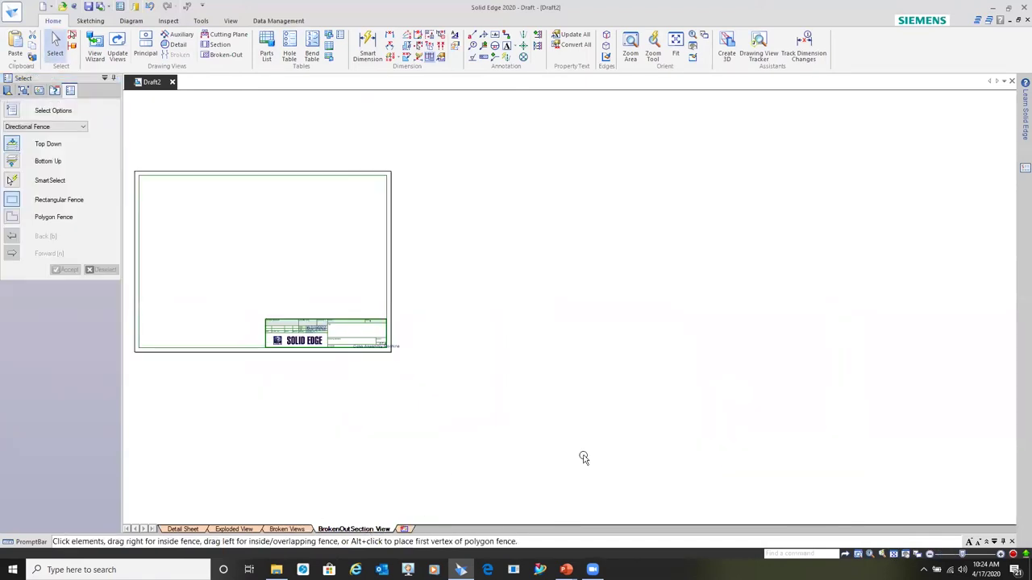
pyautogui.click(894, 556)
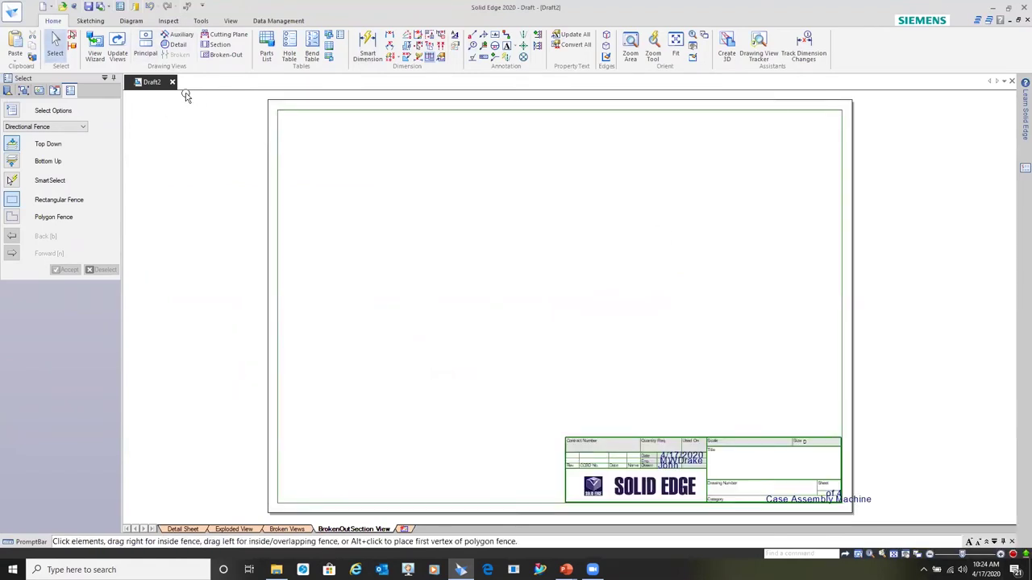
pyautogui.click(95, 45)
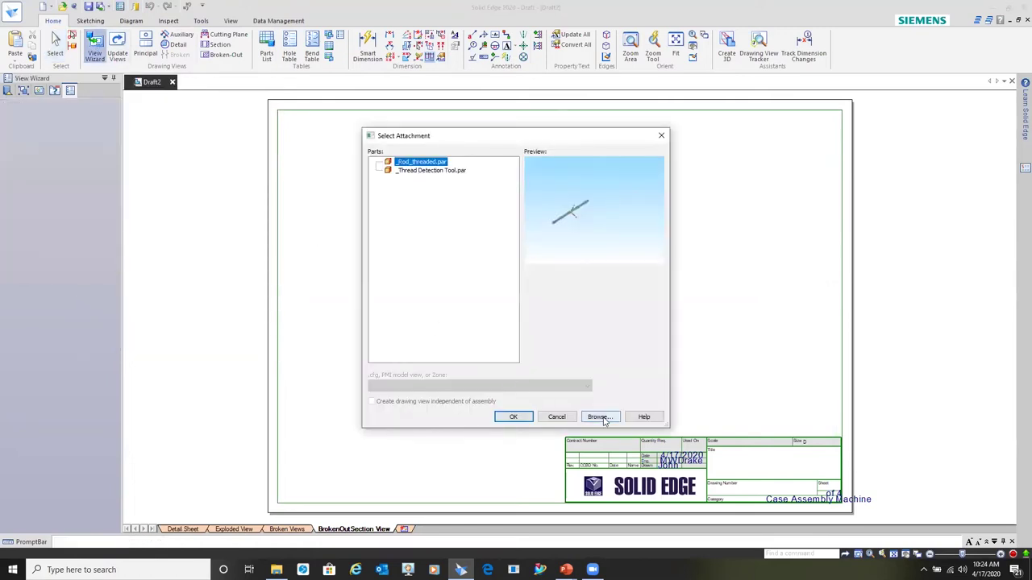
pyautogui.click(598, 417)
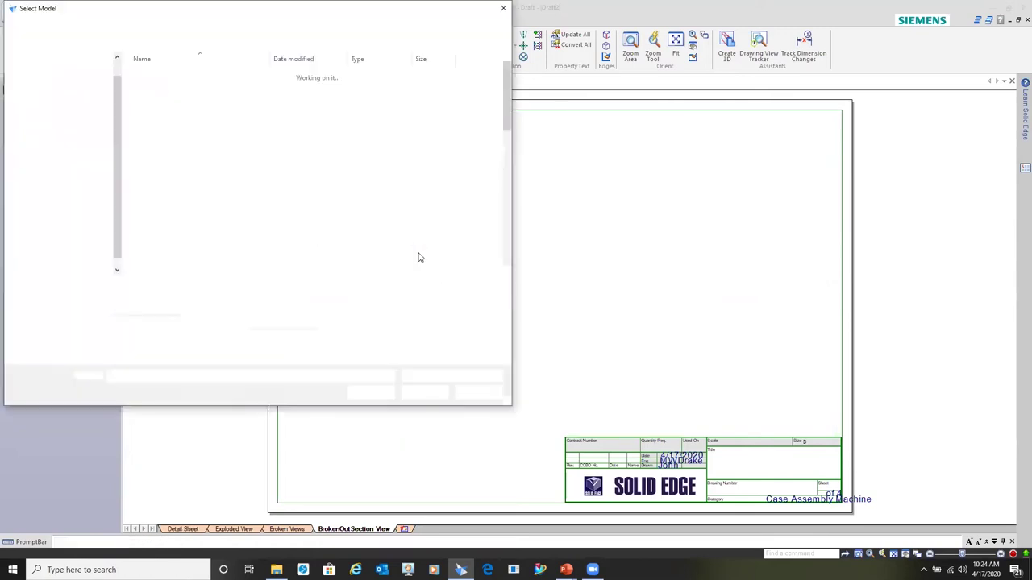
pyautogui.scroll(-6, 197, 187)
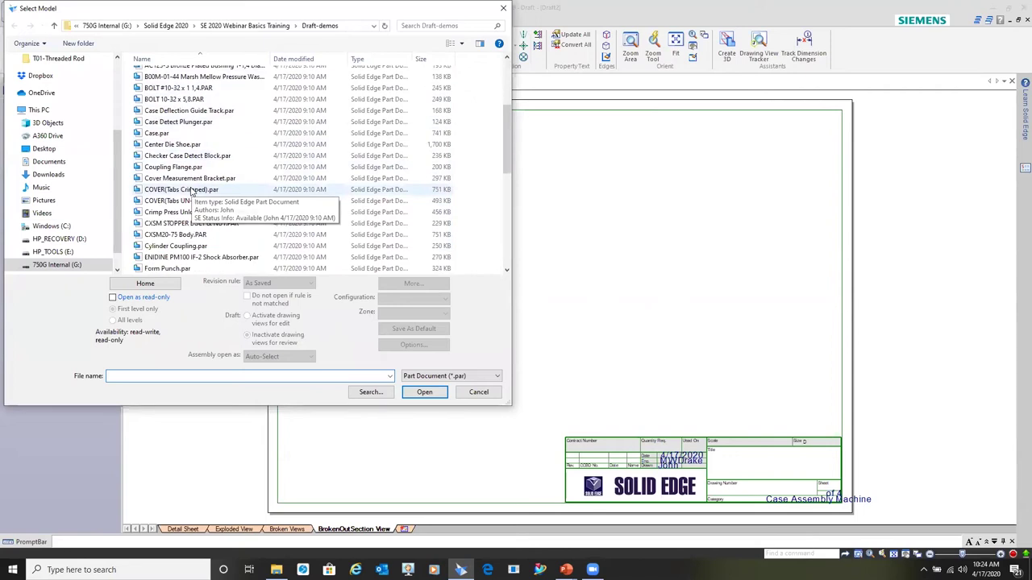
pyautogui.scroll(-1, 191, 191)
pyautogui.click(178, 156)
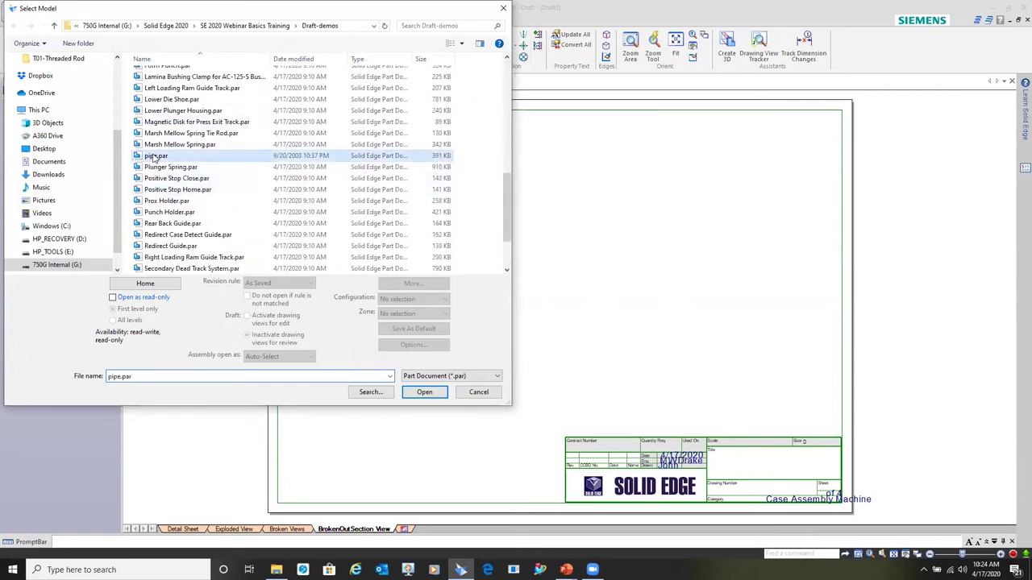
pyautogui.click(425, 392)
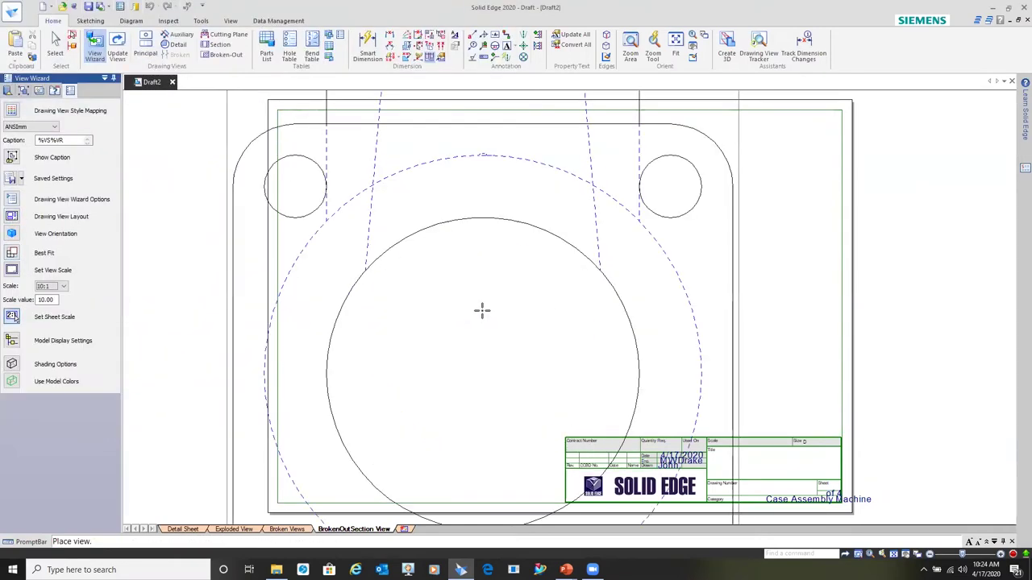
# Step: Place the pipe's front, right and pictorial views at 2:1 scale, and move the pictorial view to the empty area left of the front view
pyautogui.click(11, 216)
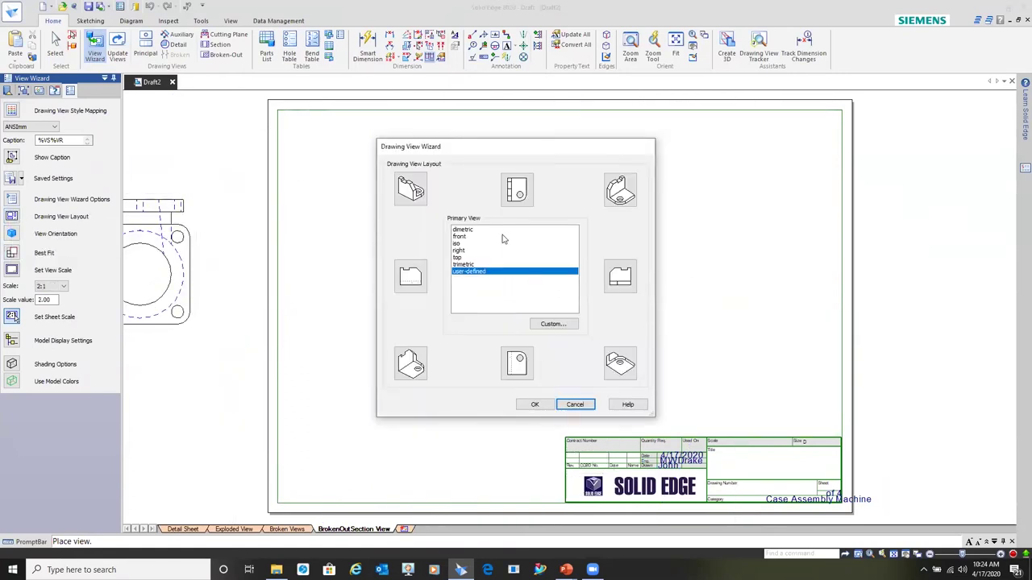
pyautogui.click(459, 236)
pyautogui.click(623, 280)
pyautogui.click(624, 203)
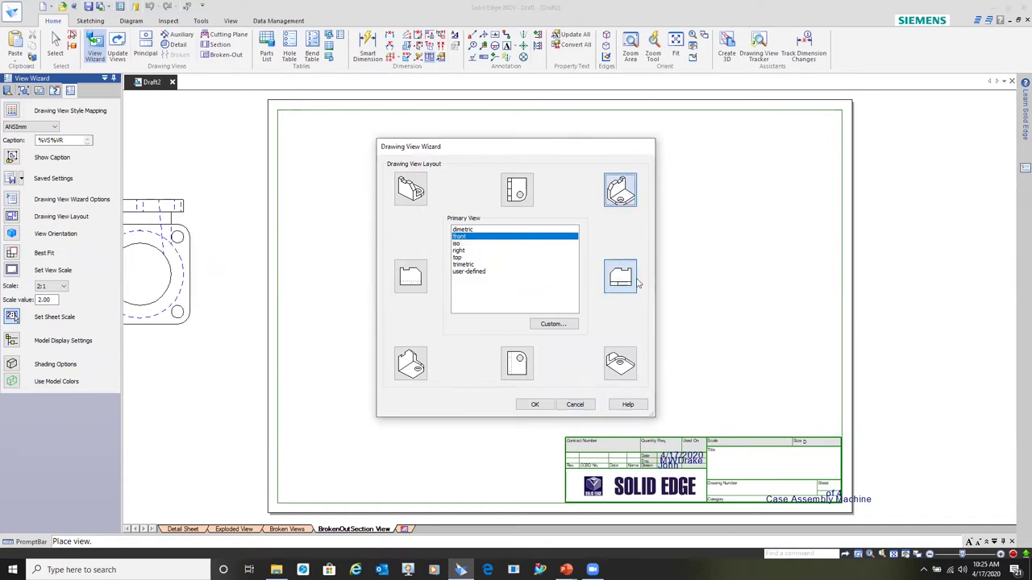
pyautogui.click(537, 404)
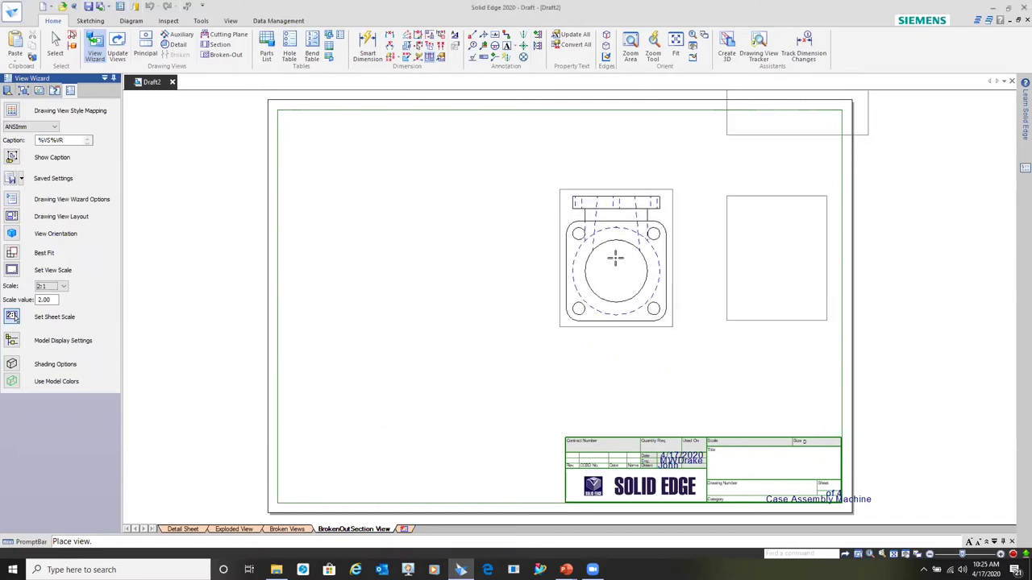
pyautogui.click(610, 256)
pyautogui.moveTo(788, 137); pyautogui.dragTo(391, 341)
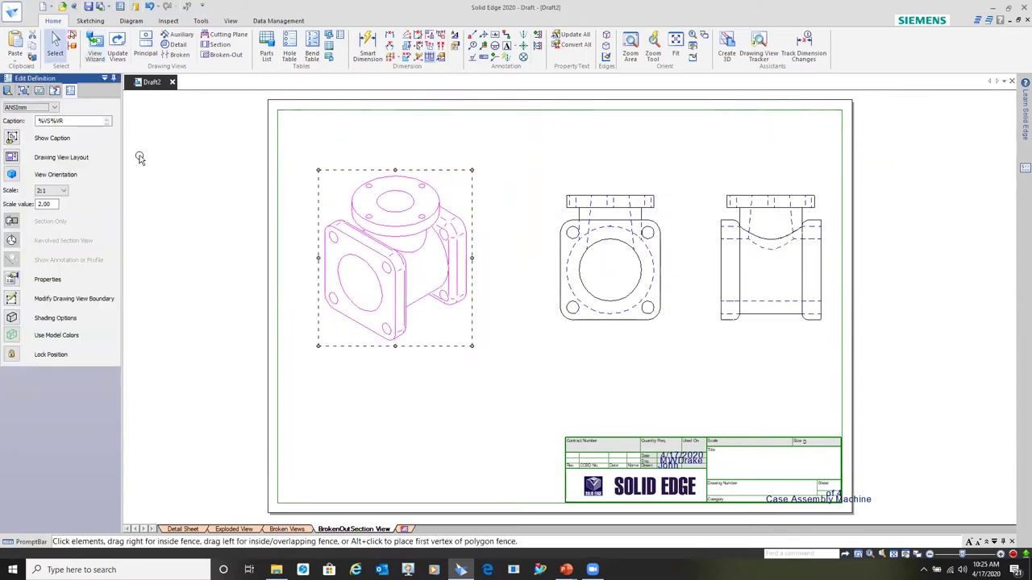
# Step: Start a broken-out section on the front view and draw a rectangle about 64 by 93 mm from the bore's center past the upper-right corner
pyautogui.click(225, 54)
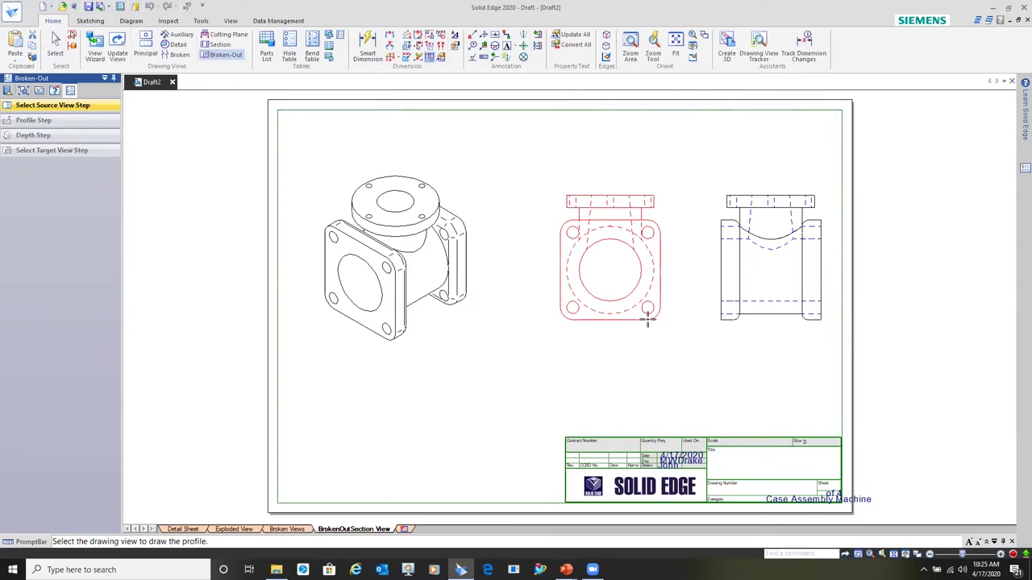
pyautogui.click(648, 320)
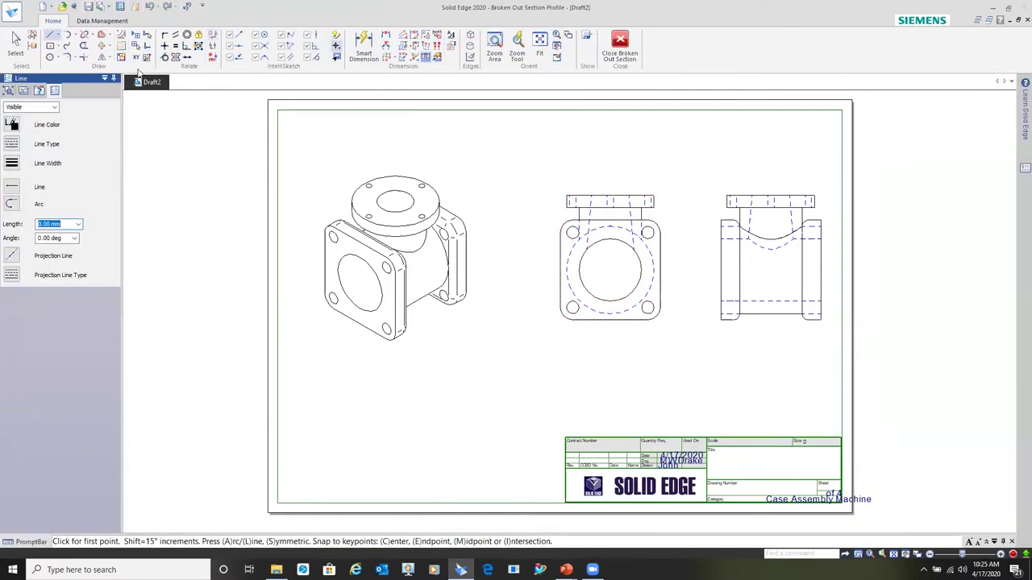
pyautogui.click(57, 46)
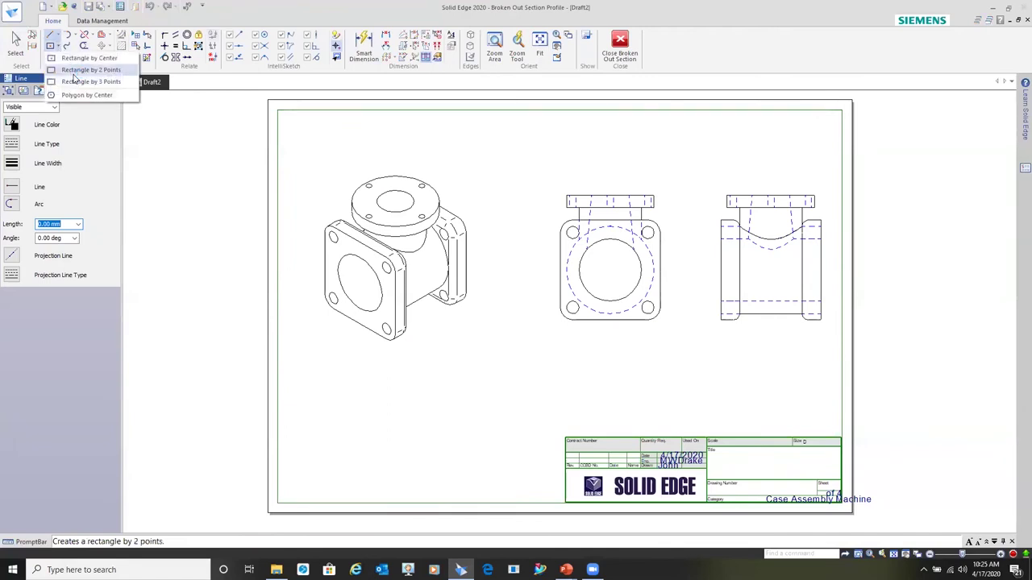
pyautogui.click(79, 70)
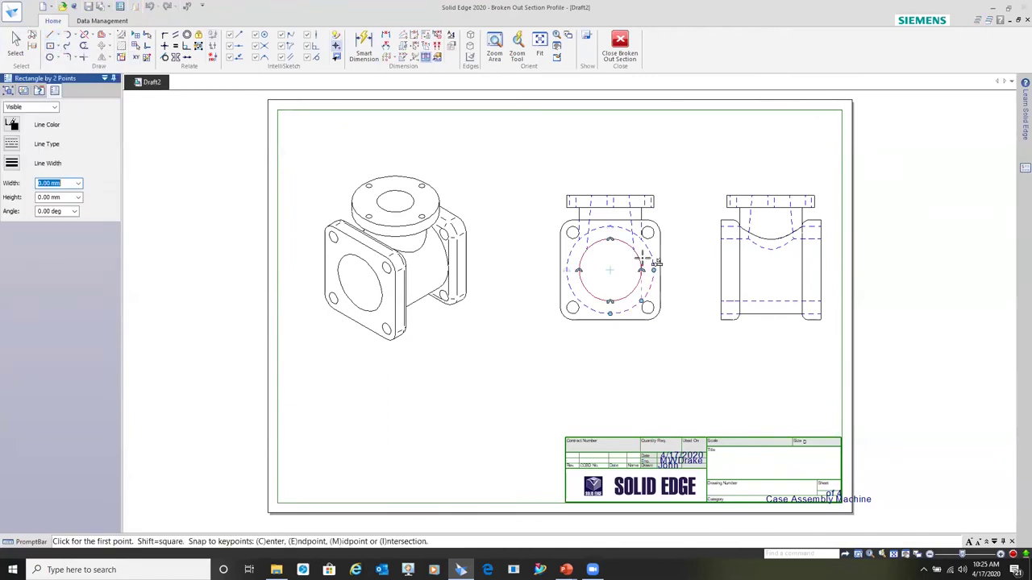
pyautogui.click(610, 270)
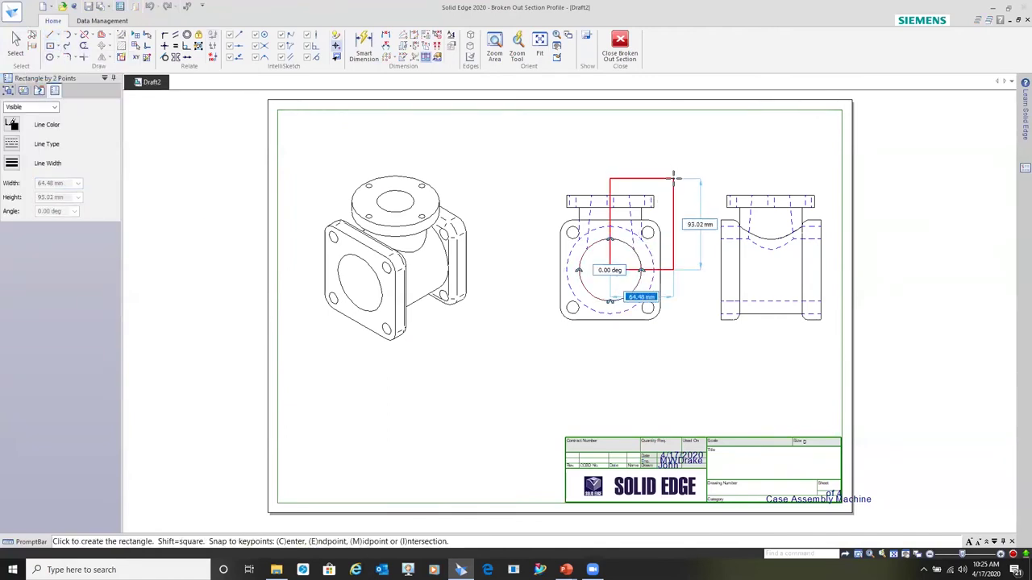
pyautogui.click(673, 178)
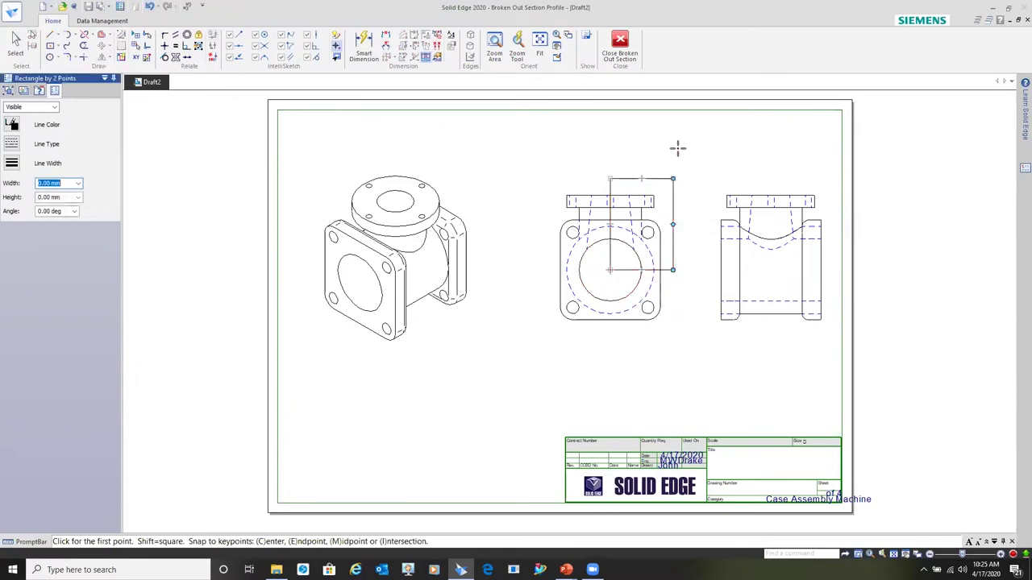
# Step: Finish the profile, set the cut depth at the midpoint of the right view's lower edge, and apply the cutout to the pictorial view
pyautogui.click(628, 51)
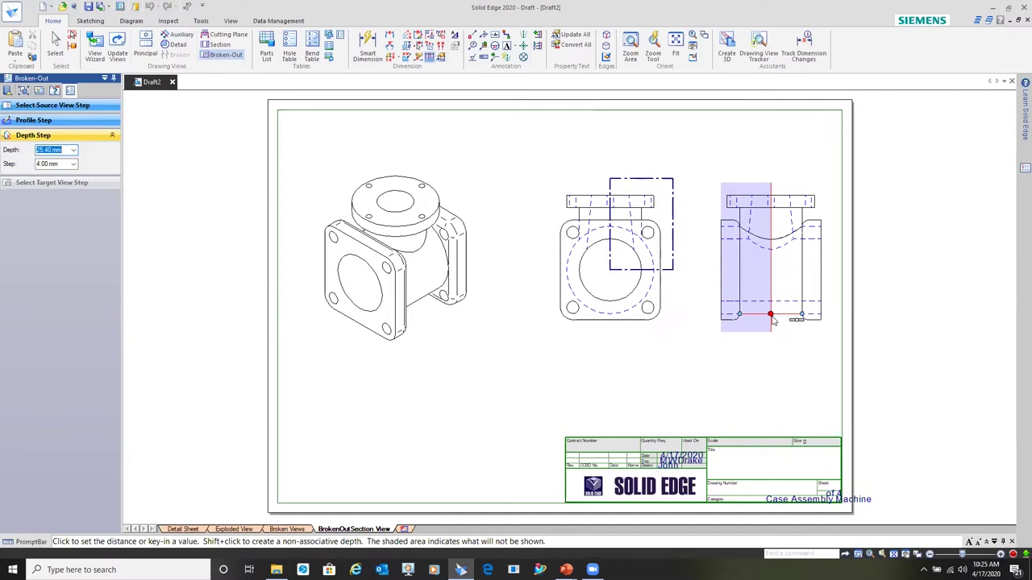
pyautogui.click(772, 317)
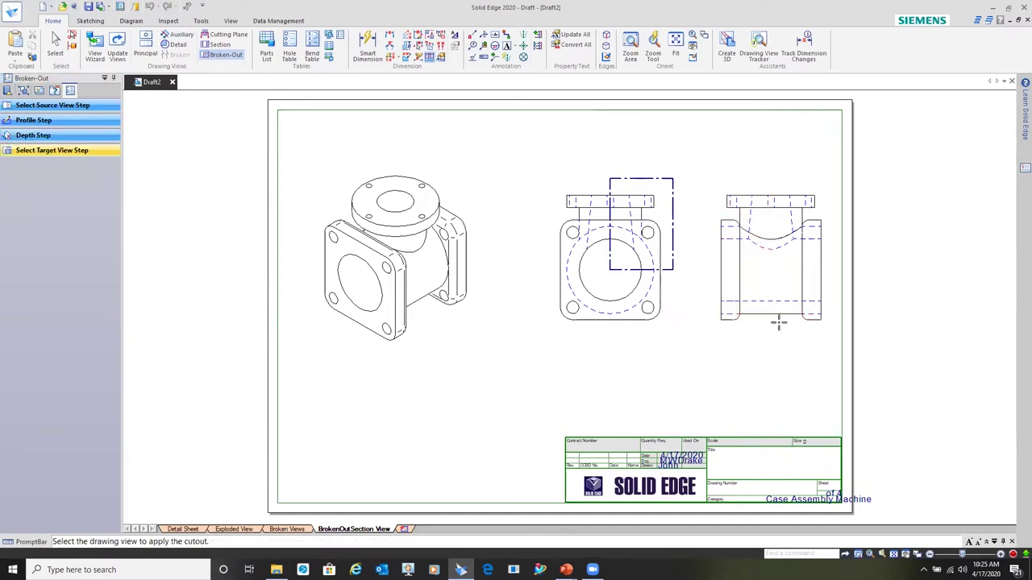
pyautogui.click(394, 289)
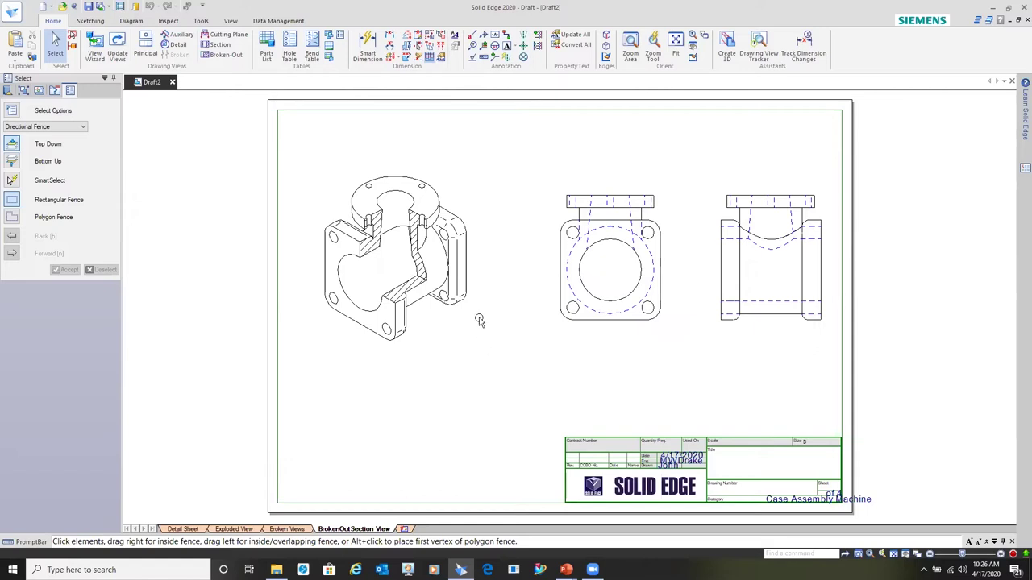
# Step: Turn on the display of broken-out section view profiles in the pictorial view's properties
pyautogui.rightClick(466, 241)
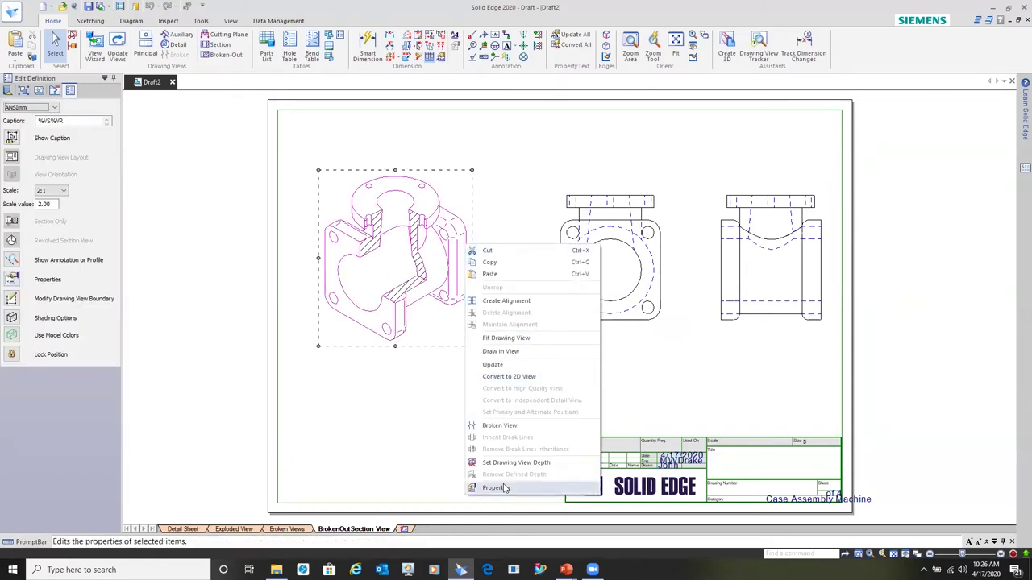
pyautogui.click(495, 487)
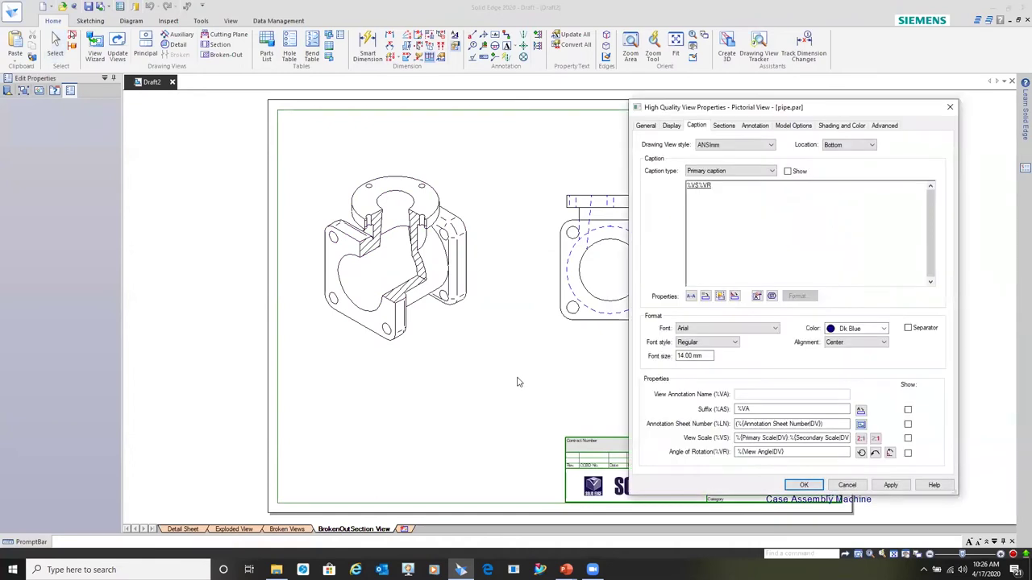
pyautogui.click(645, 127)
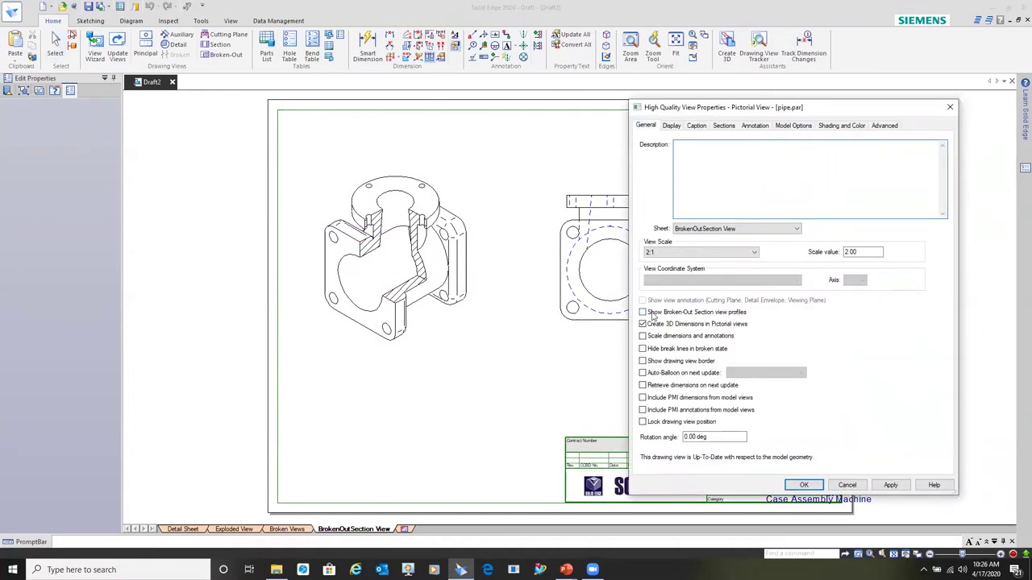
pyautogui.click(804, 484)
# Step: Open the broken-out section's rectangular profile on the front view for inspection and close it without edits
pyautogui.click(674, 199)
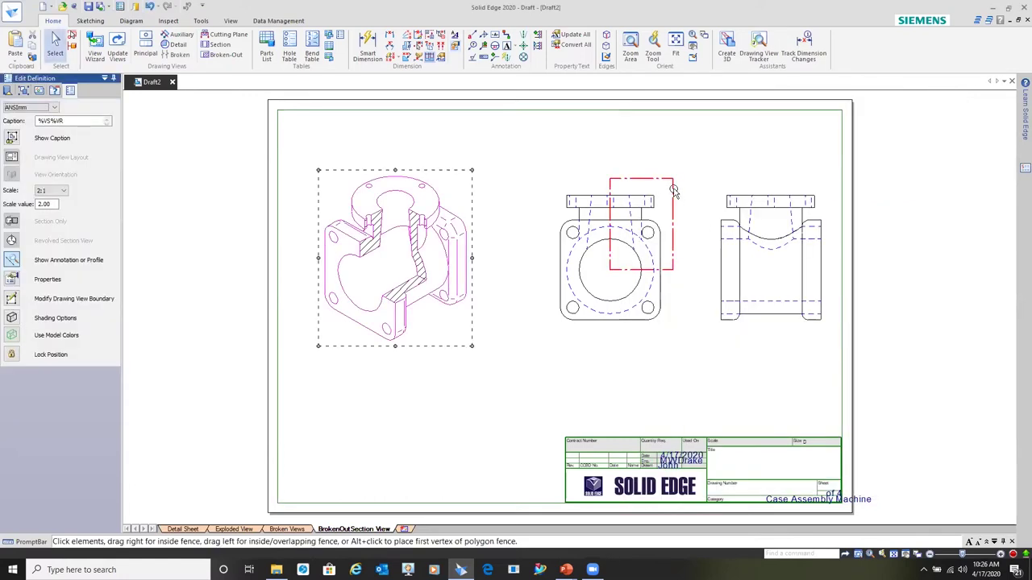
pyautogui.click(675, 193)
pyautogui.doubleClick(675, 193)
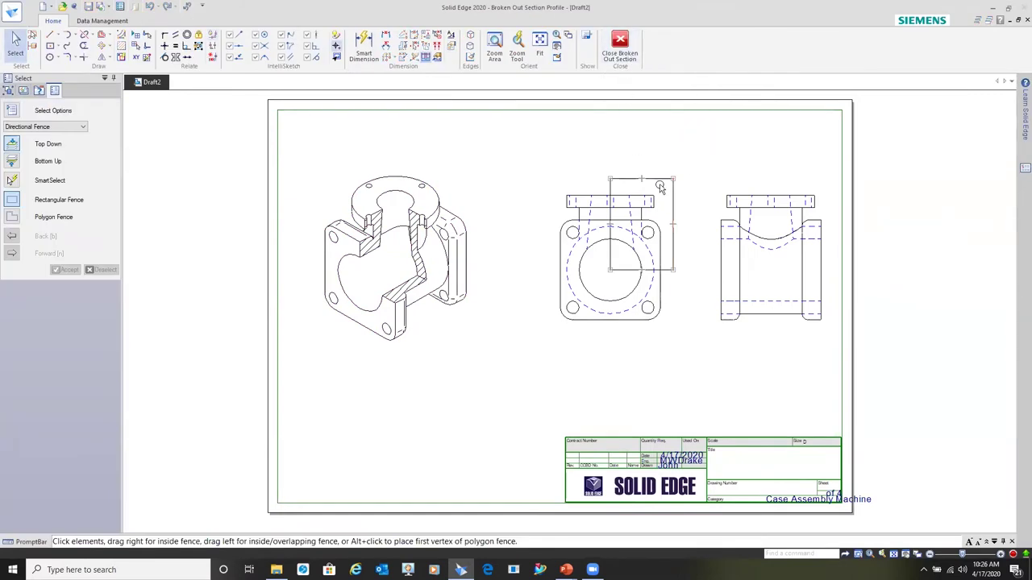
pyautogui.click(619, 58)
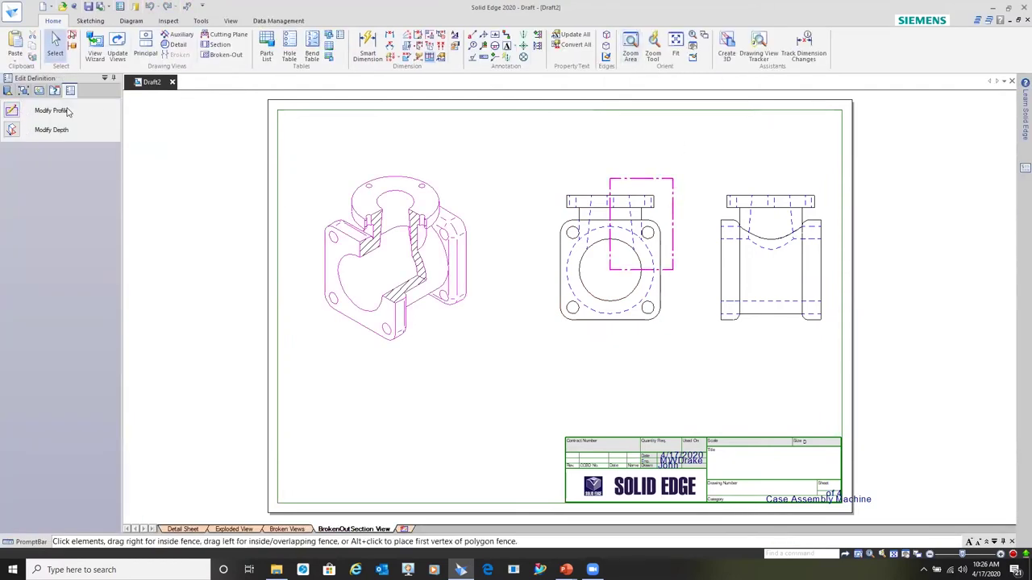
# Step: Extend the broken-out section's depth to the right view's far right edge and update the drawing views
pyautogui.click(11, 130)
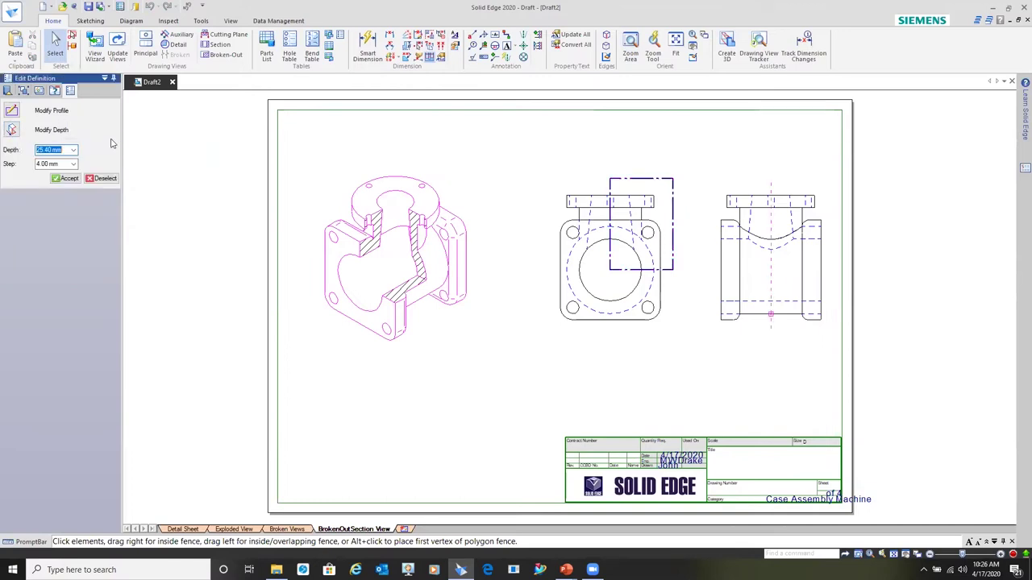
pyautogui.click(828, 322)
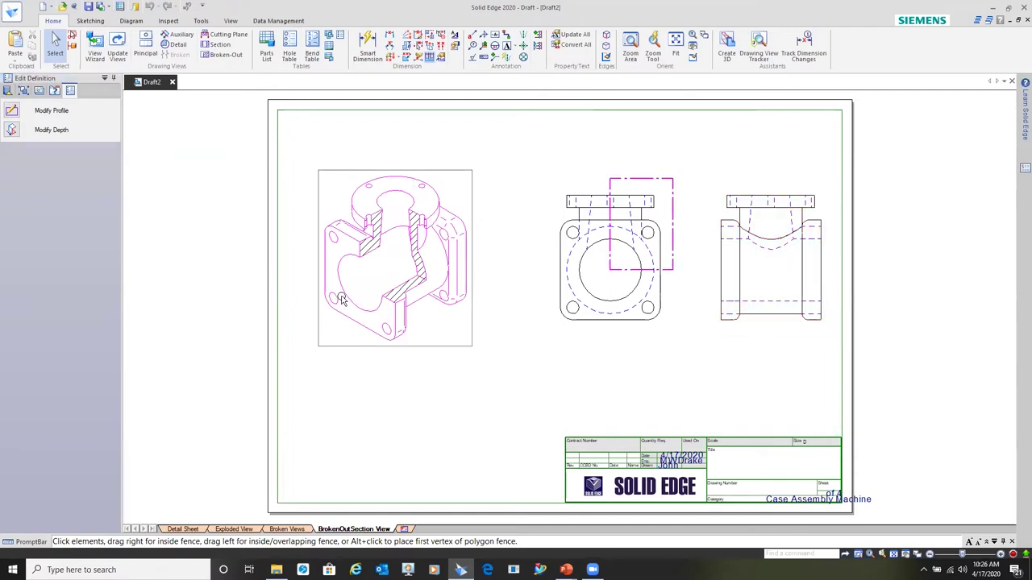
pyautogui.click(117, 46)
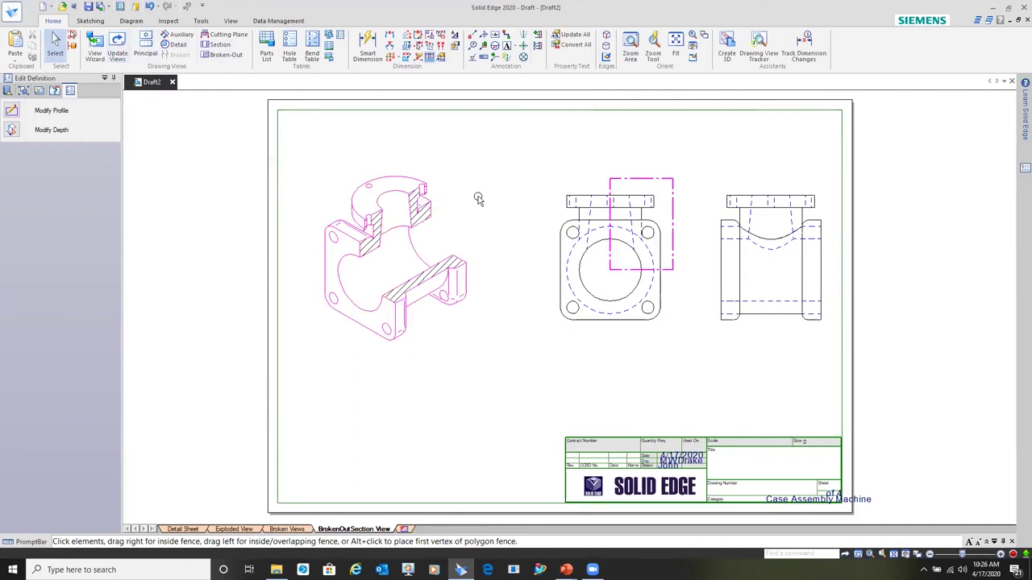
pyautogui.click(495, 395)
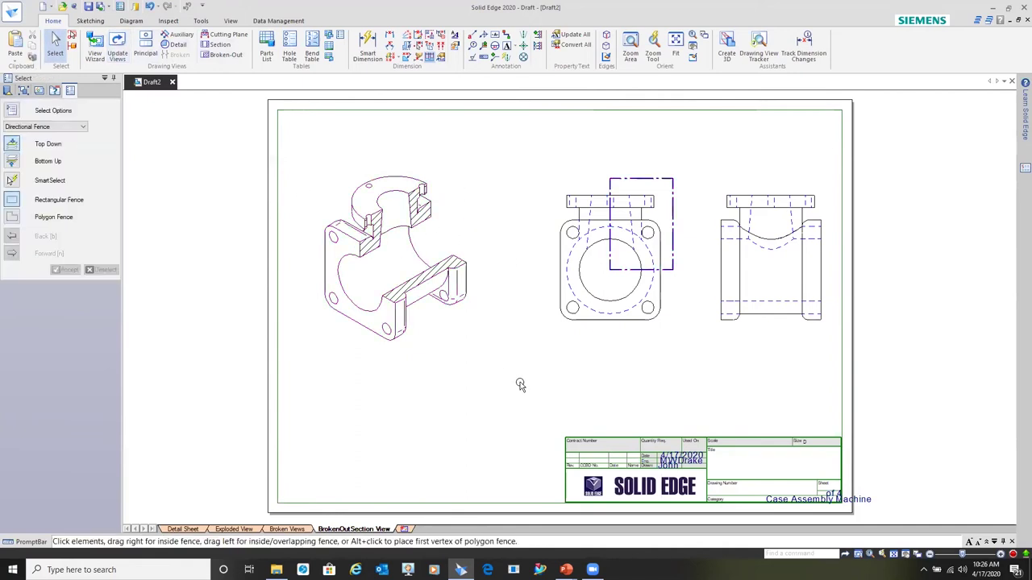
# Step: Hide the broken-out section view profiles through the pictorial view's properties
pyautogui.rightClick(441, 279)
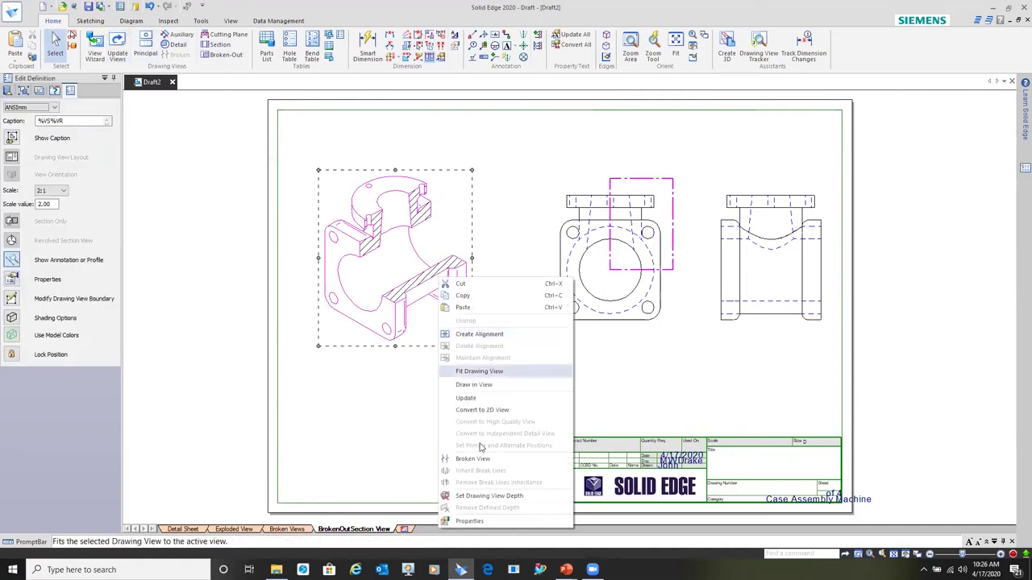
pyautogui.click(470, 521)
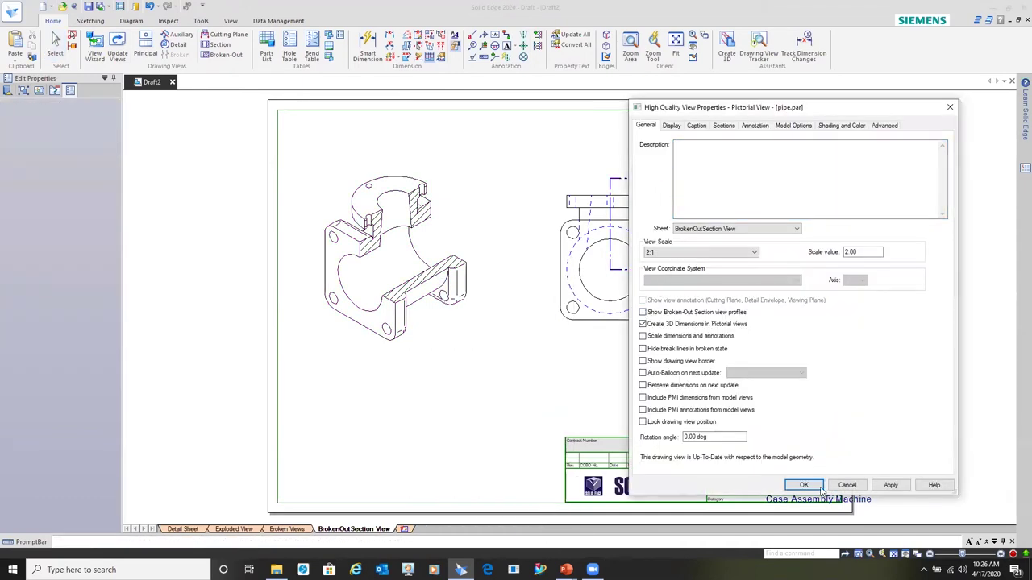
pyautogui.click(810, 485)
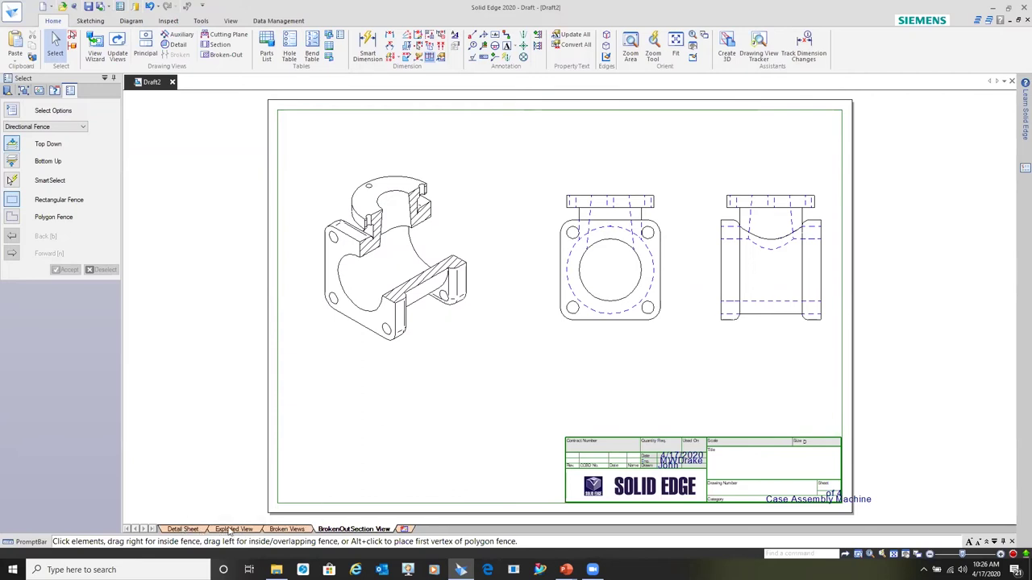
# Step: Look through the Exploded View, Broken Views and BrokenOutSection View sheets and return to the Detail Sheet
pyautogui.click(233, 529)
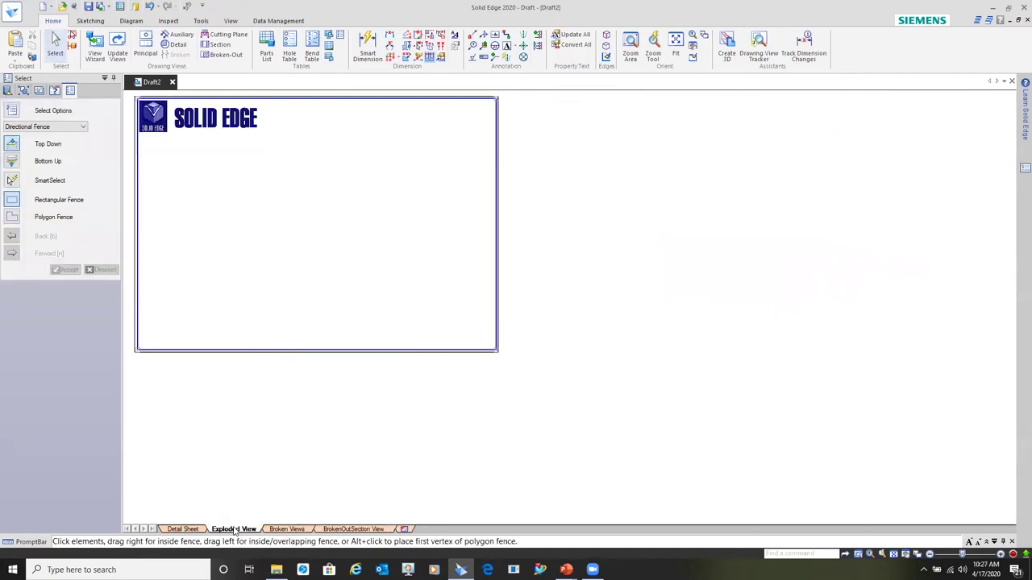
pyautogui.click(289, 529)
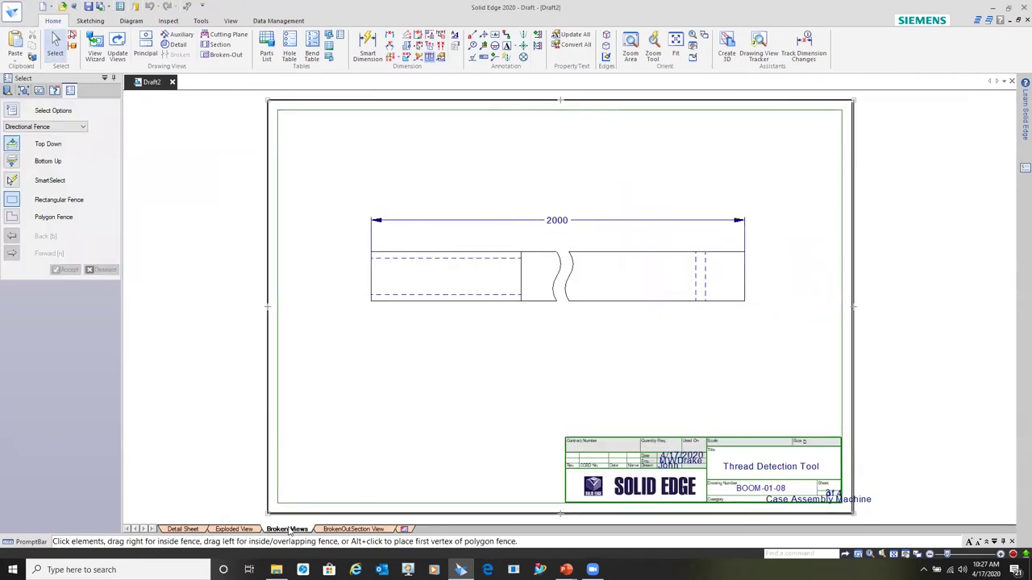
pyautogui.click(331, 531)
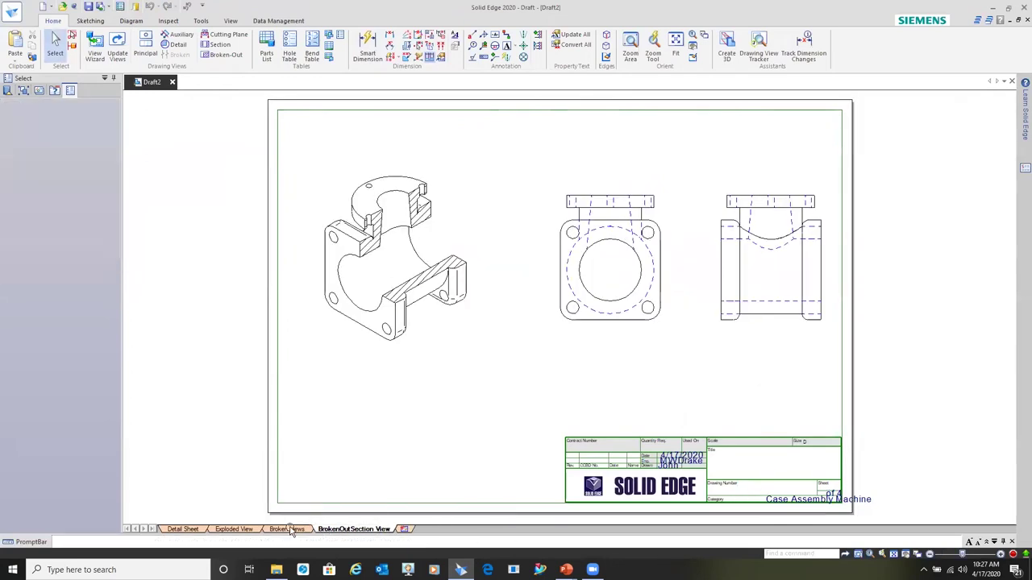
pyautogui.click(290, 529)
pyautogui.click(183, 529)
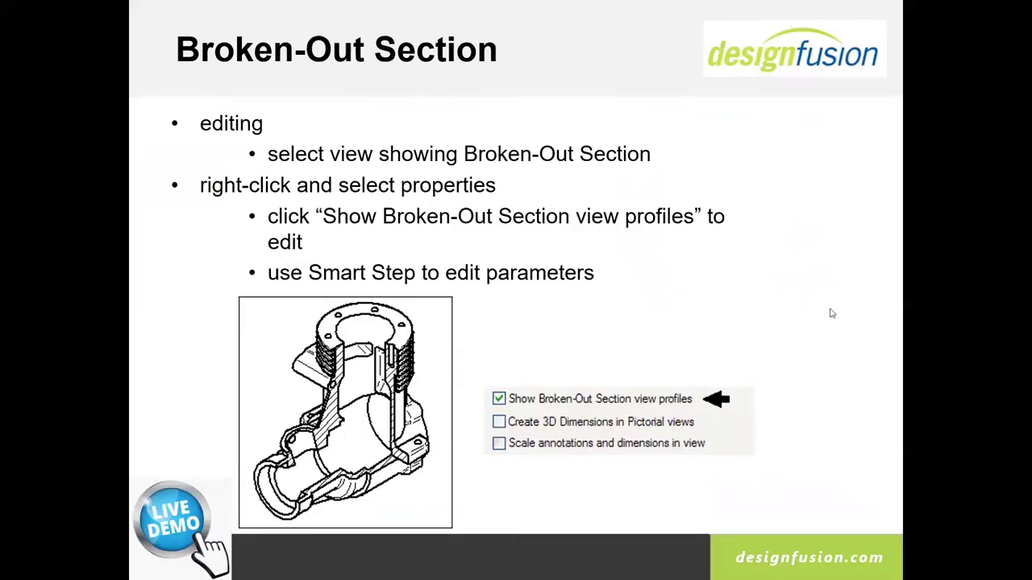
pyautogui.press('Right')
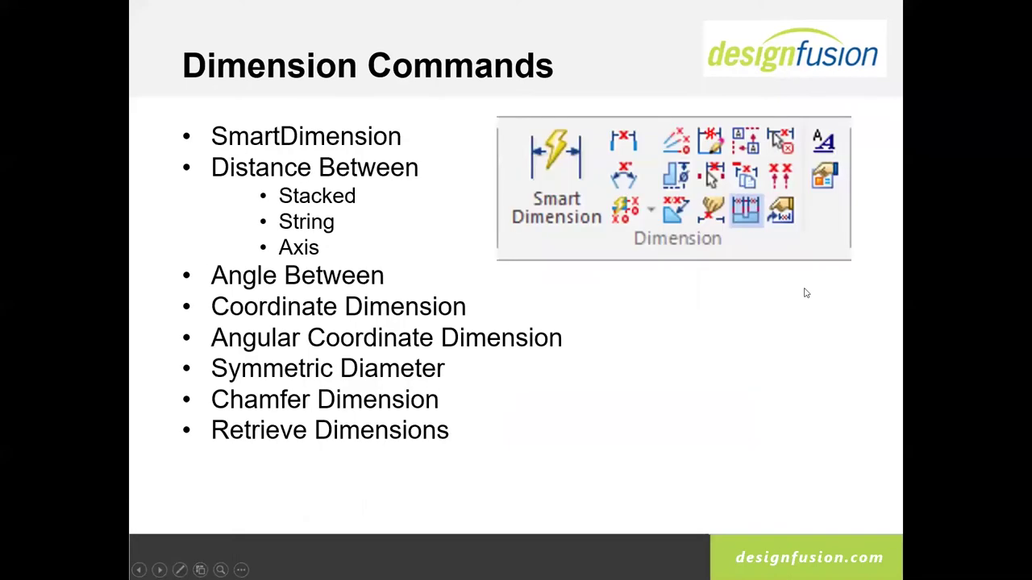
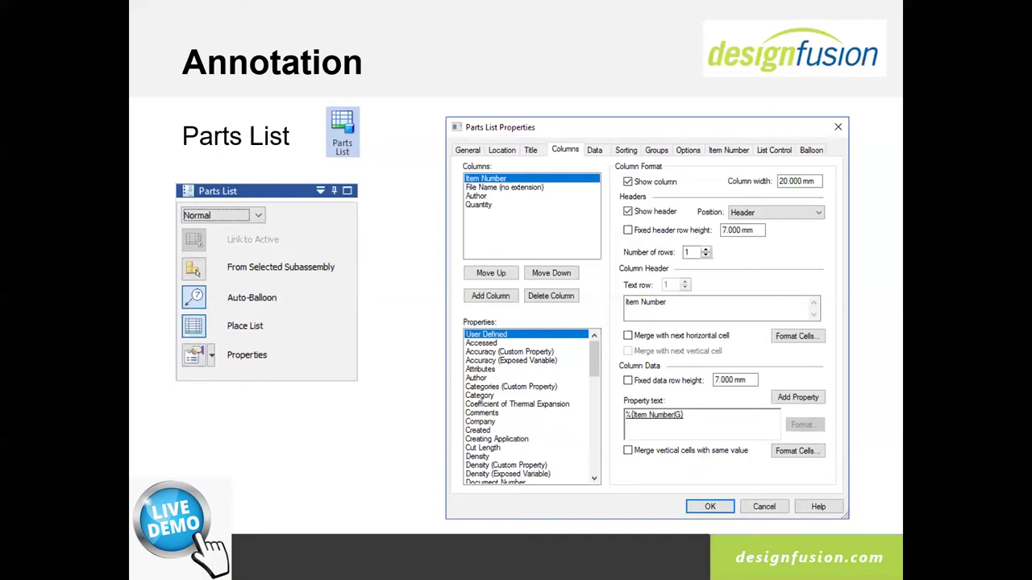
# Step: Switch to Solid Edge full screen and dimension the lower-left block's width in View A with Distance Between, using its slanted edge as dimension axis
pyautogui.hotkey('alt', 'Tab')
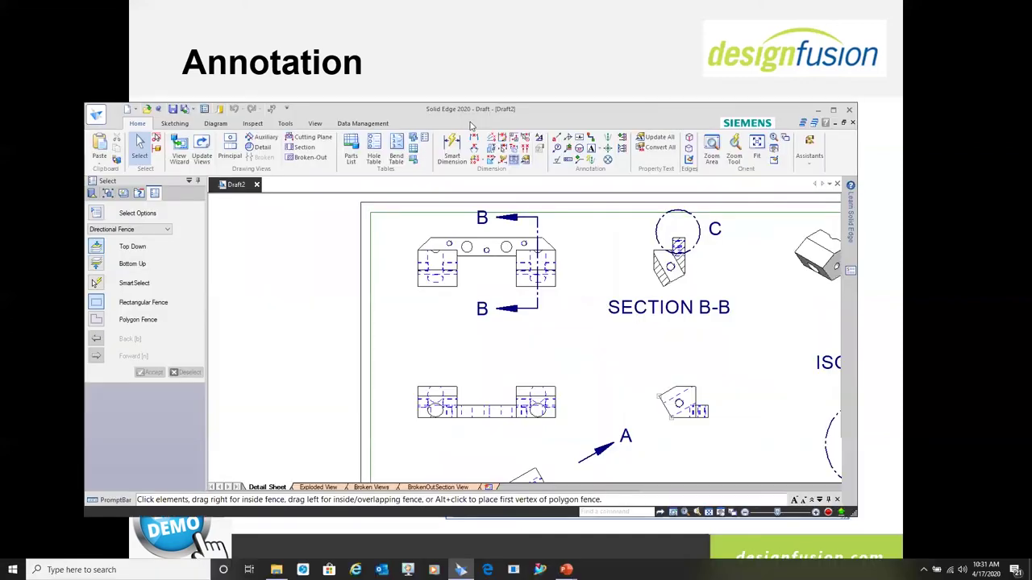
pyautogui.click(833, 111)
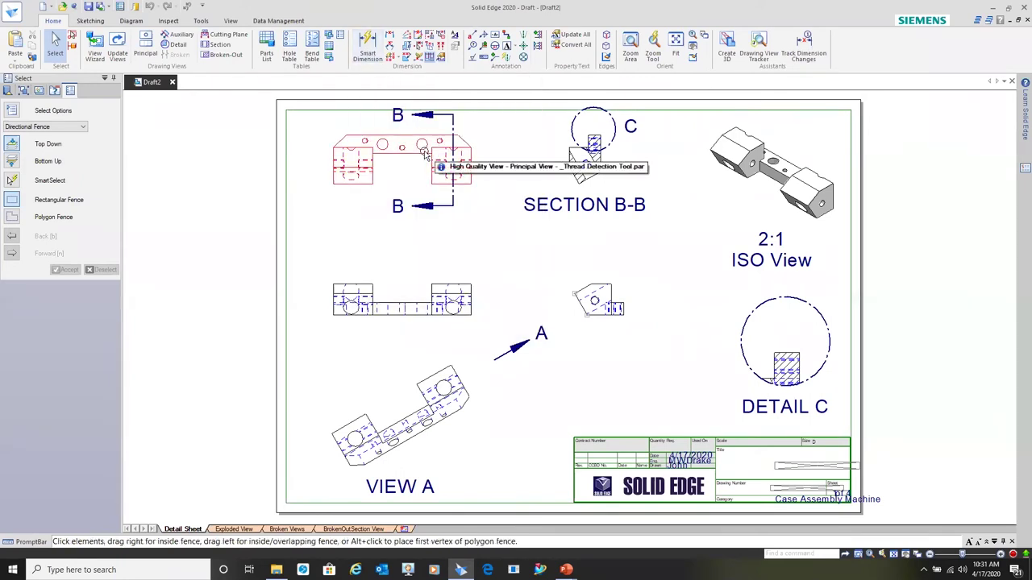
pyautogui.click(391, 37)
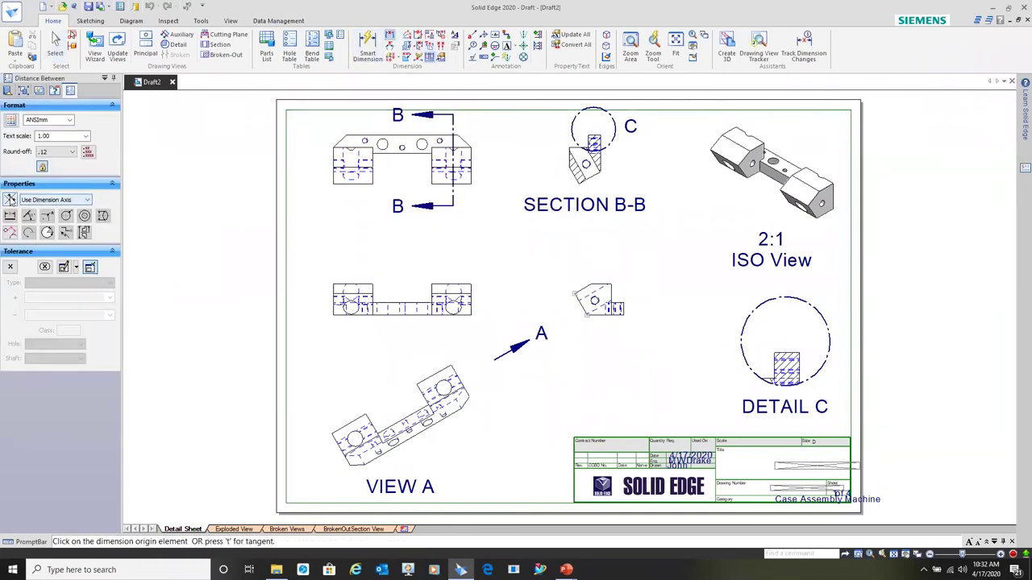
pyautogui.click(345, 421)
pyautogui.click(333, 437)
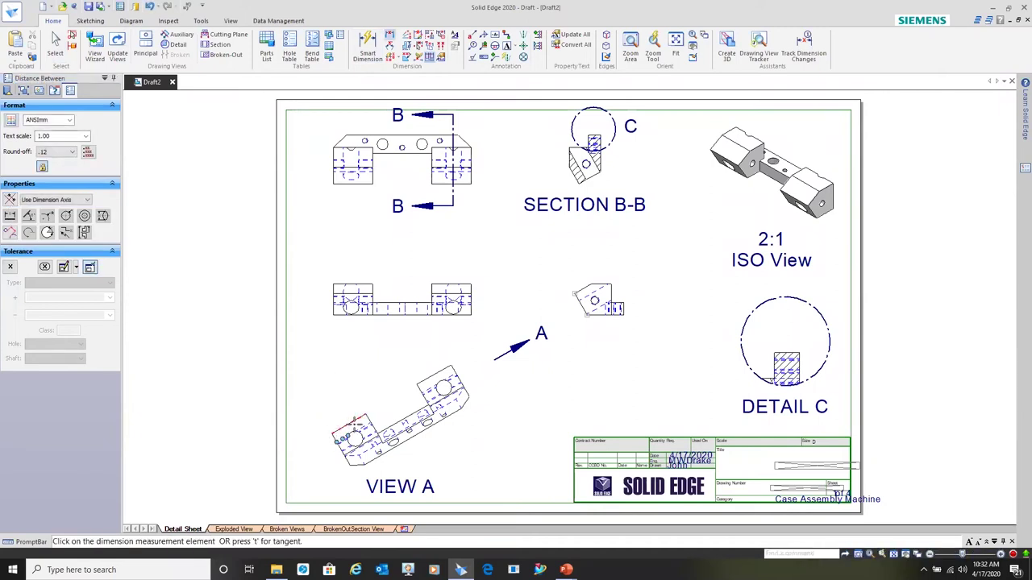
pyautogui.click(364, 412)
pyautogui.click(359, 400)
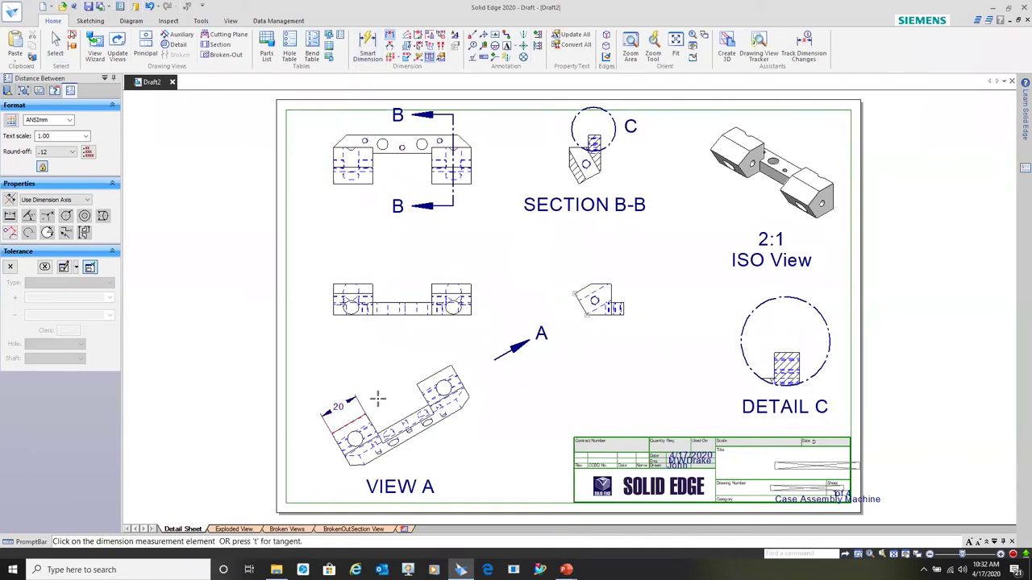
# Step: Add two stacked dimensions in View A from the same origin to the near and far edges of the upper-right block
pyautogui.click(419, 389)
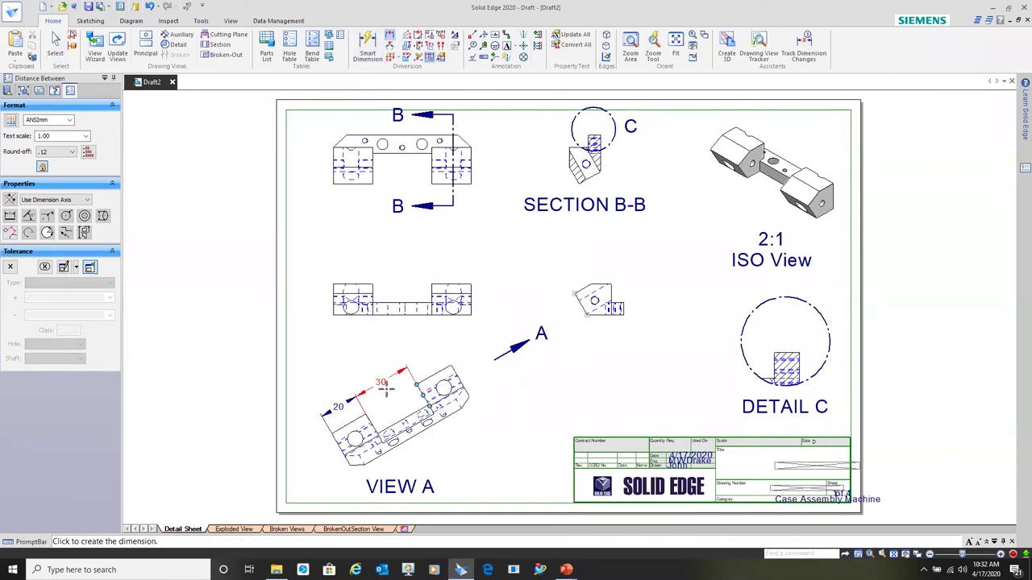
pyautogui.click(373, 367)
pyautogui.click(452, 367)
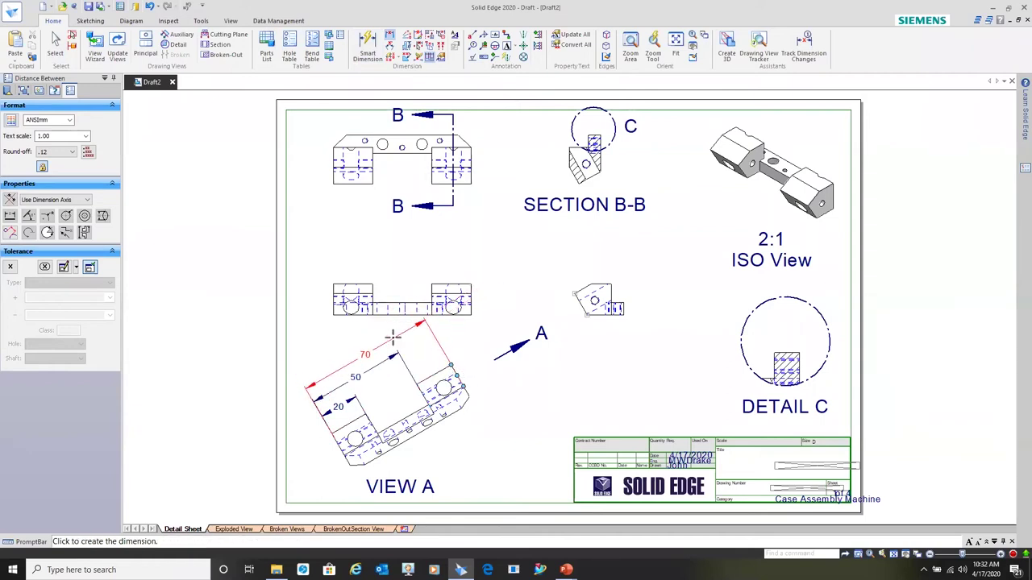
pyautogui.click(400, 339)
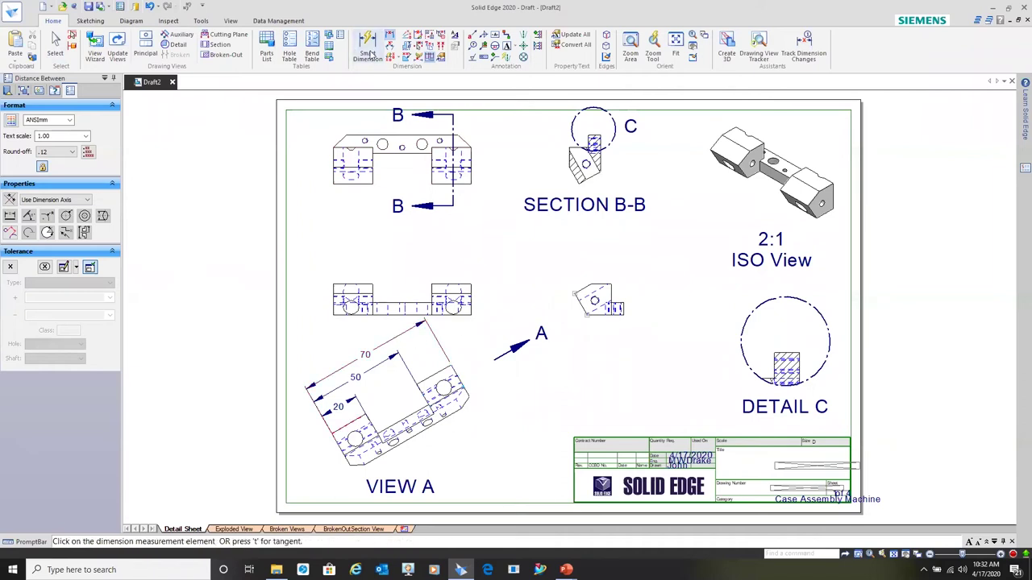
# Step: Add diameter dimensions with Smart Dimension to the large holes in both blocks of View A
pyautogui.click(371, 43)
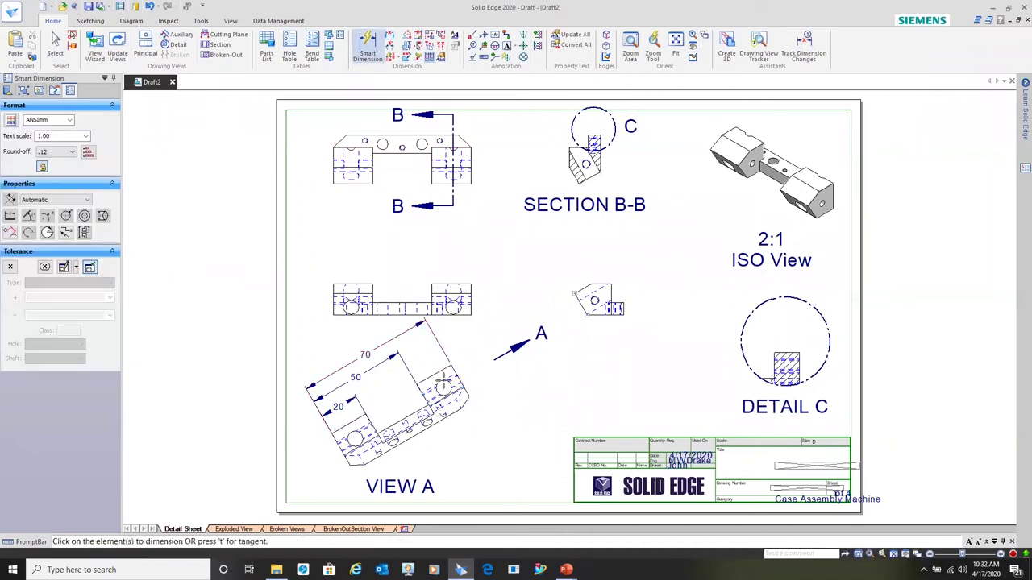
pyautogui.scroll(2, 445, 395)
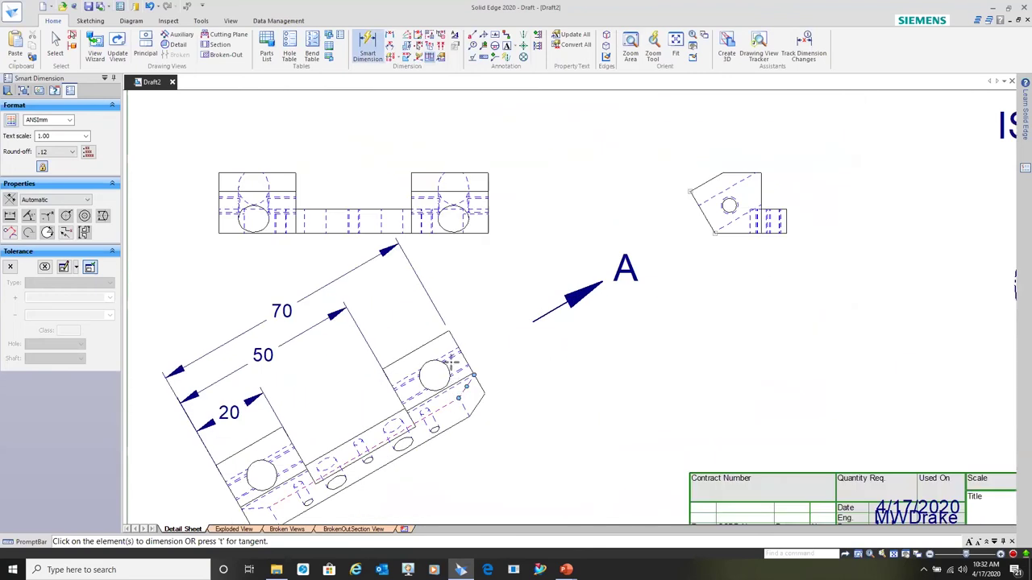
pyautogui.click(446, 371)
pyautogui.click(546, 448)
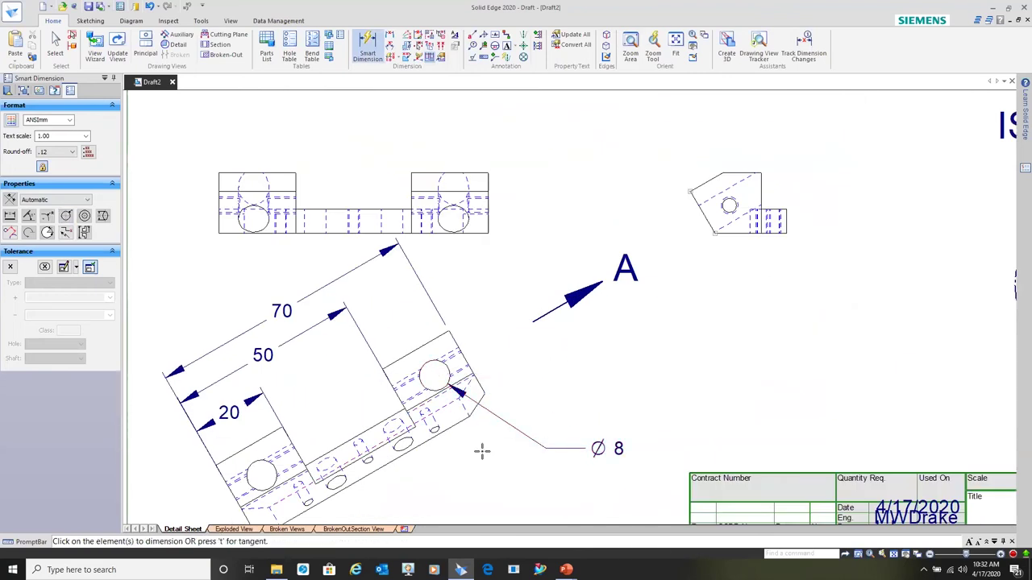
pyautogui.click(273, 464)
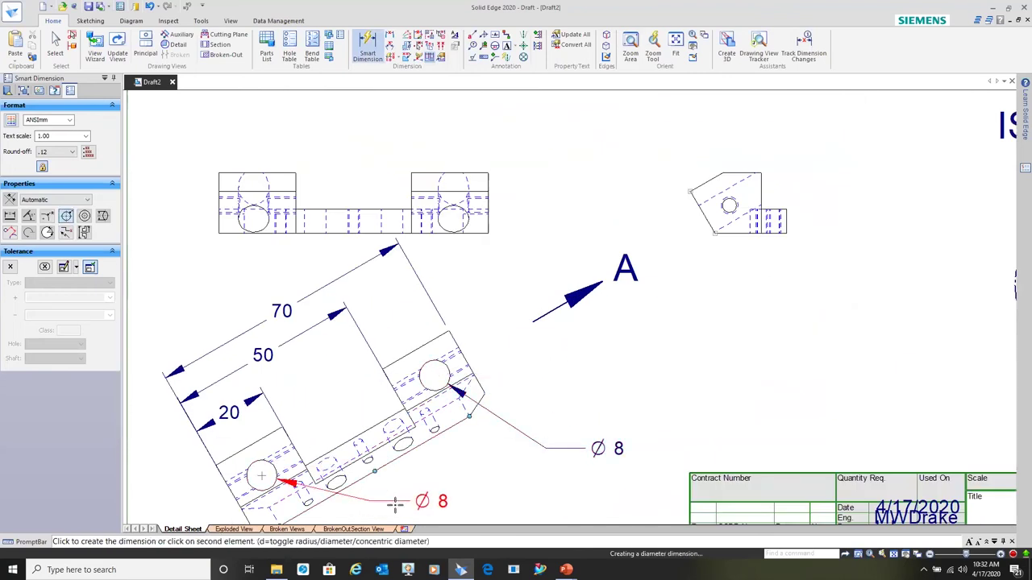
pyautogui.click(418, 504)
pyautogui.scroll(-2, 645, 379)
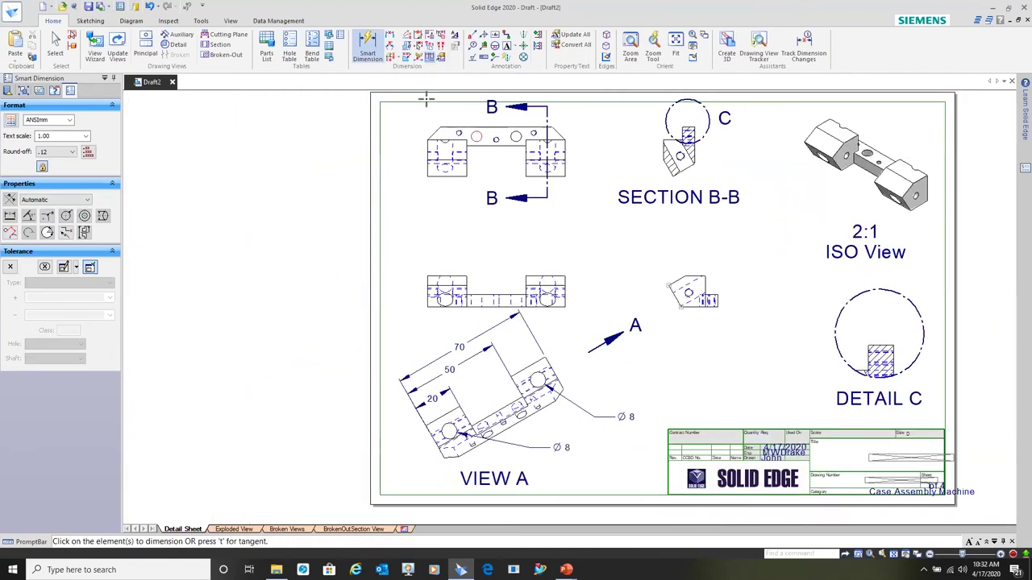
# Step: Retrieve the model dimensions into the side view below Section B-B
pyautogui.click(418, 58)
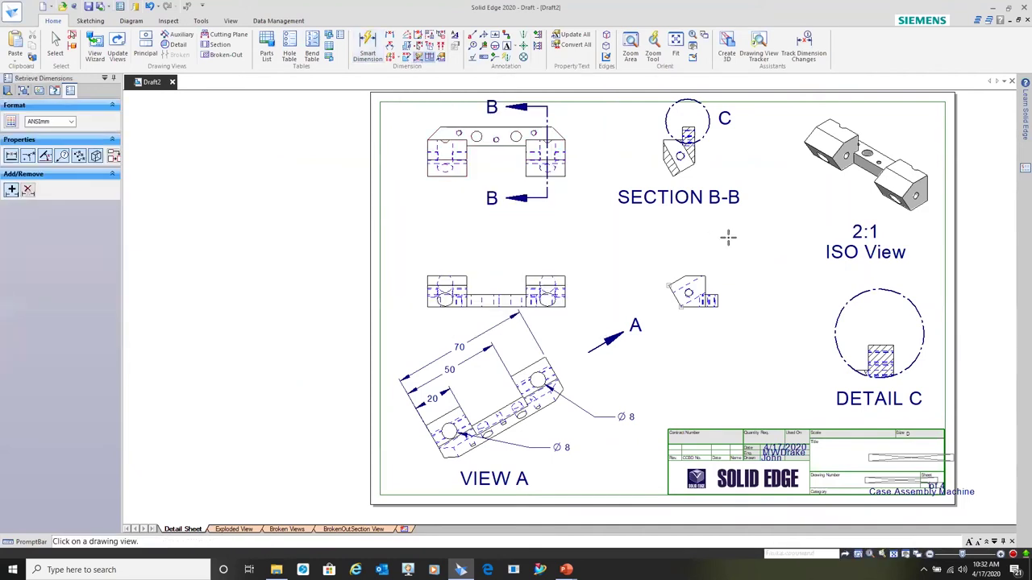
pyautogui.click(694, 274)
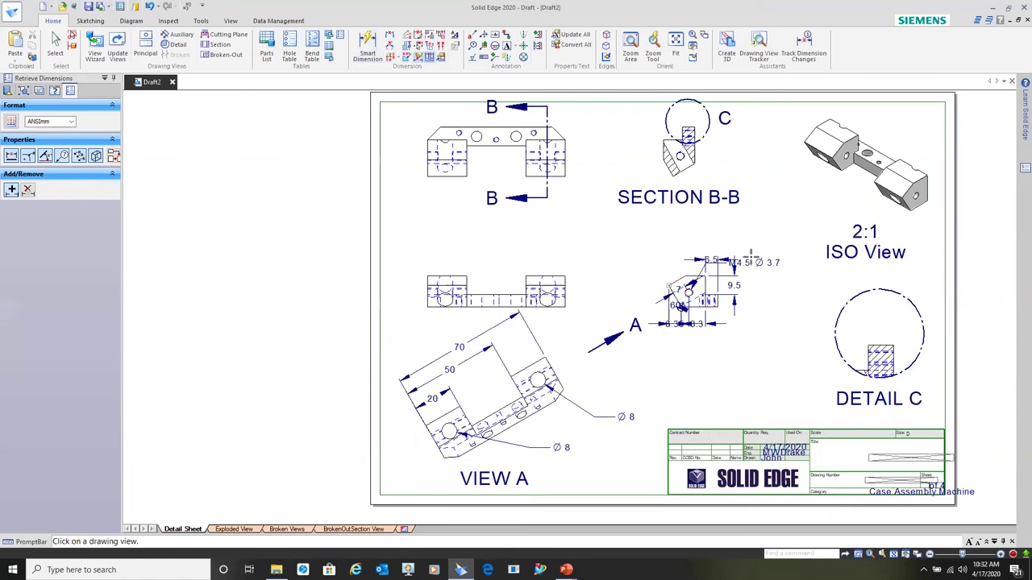
pyautogui.scroll(3, 790, 302)
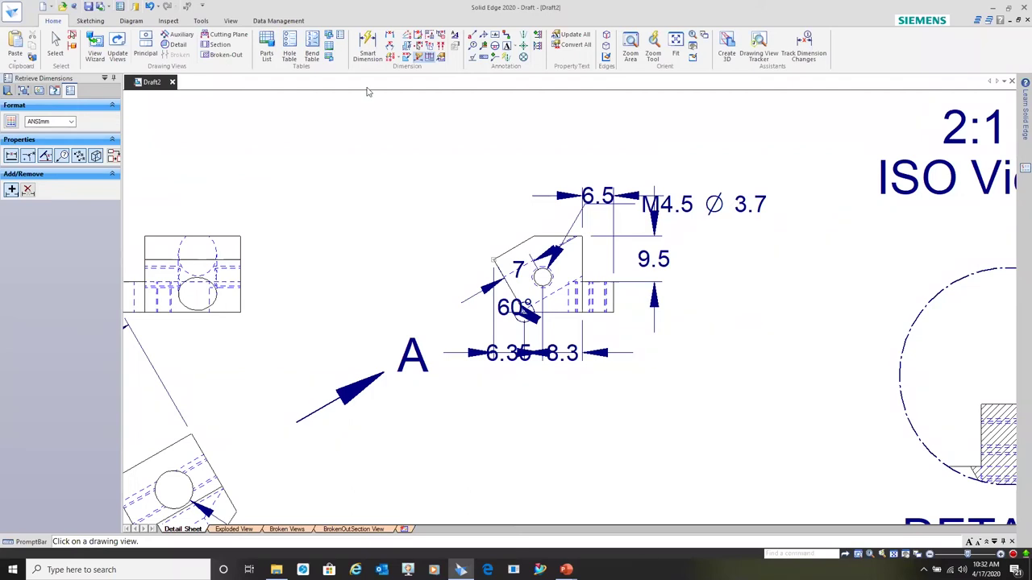
# Step: Move the M4.5 hole callout above the side view and separate the 8.3 and 6.35 dimensions below it
pyautogui.click(55, 41)
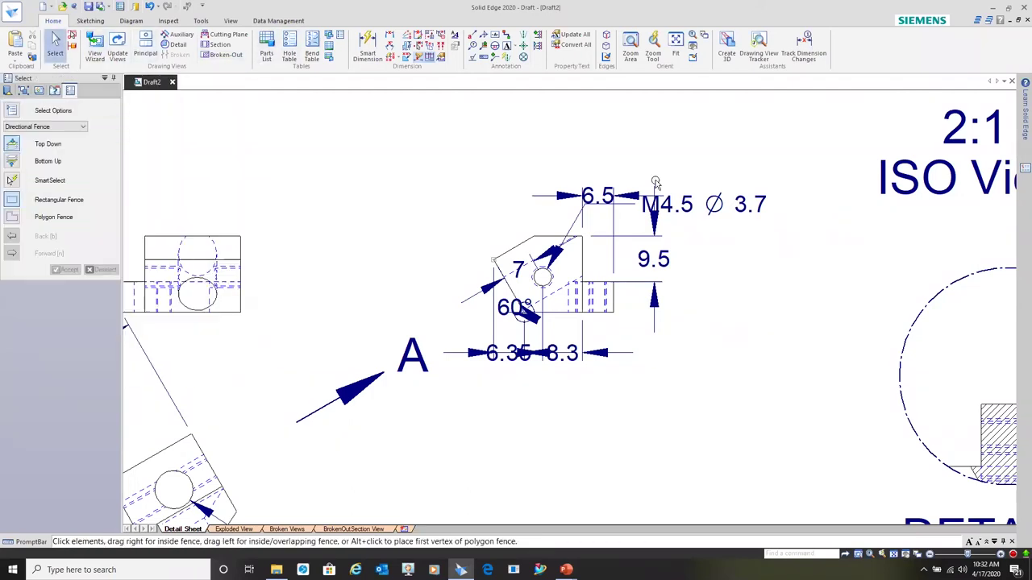
pyautogui.click(638, 156)
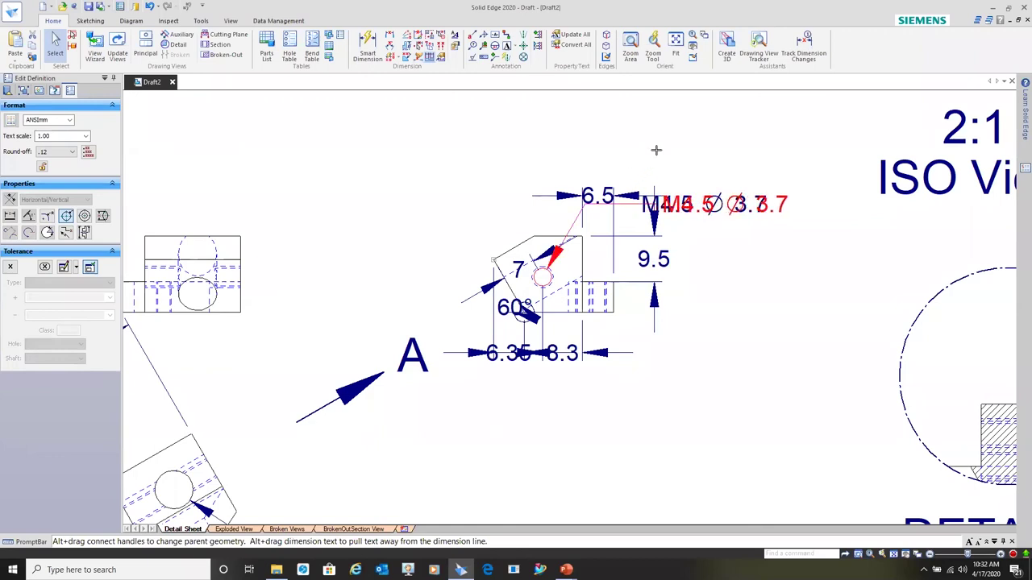
pyautogui.moveTo(672, 211); pyautogui.dragTo(637, 144)
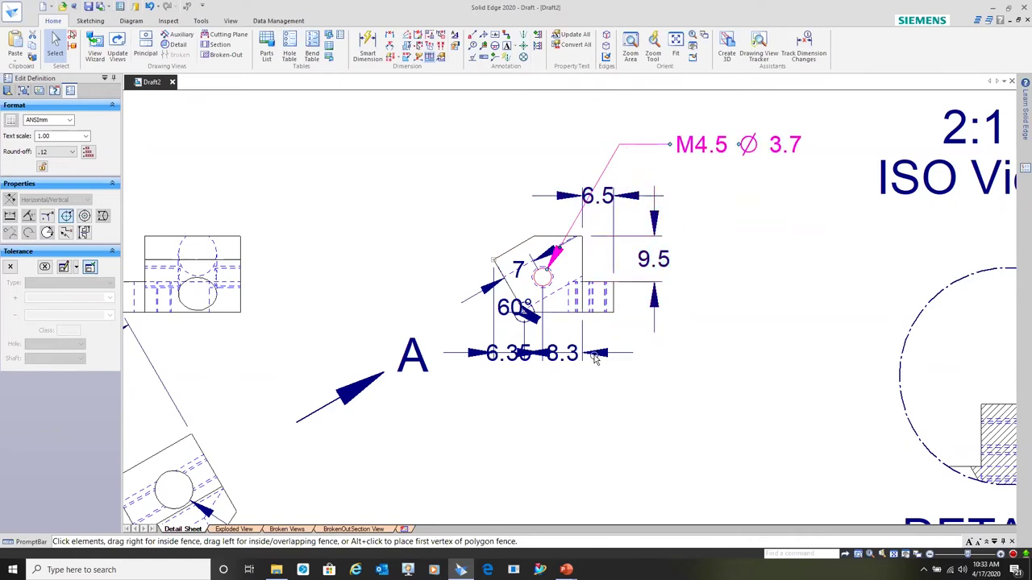
pyautogui.moveTo(574, 364); pyautogui.dragTo(655, 363)
pyautogui.moveTo(505, 368); pyautogui.dragTo(539, 393)
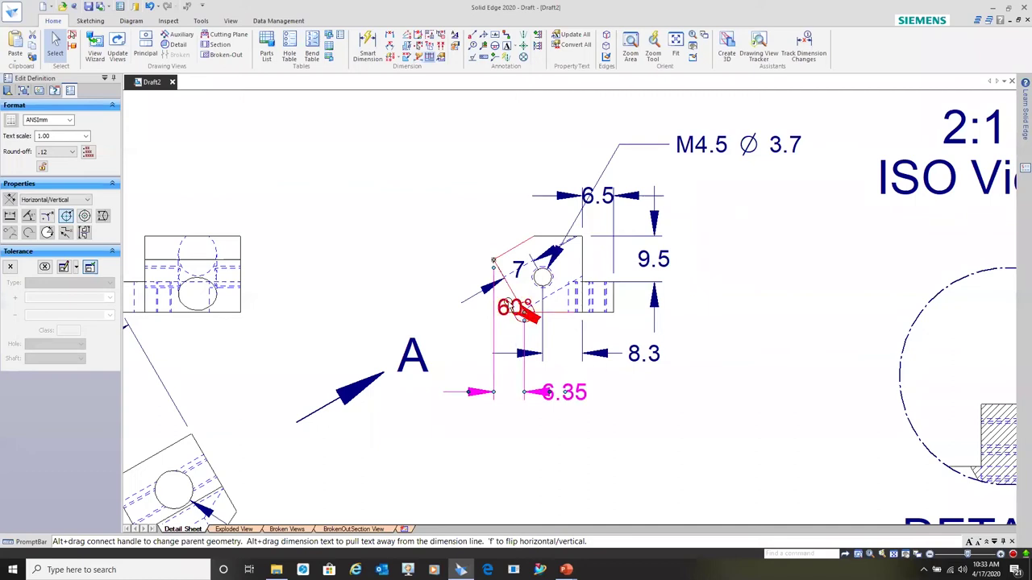
# Step: Delete the 60° angle dimension from the side view and move the 7 mm dimension outside the part's slanted edge
pyautogui.click(519, 311)
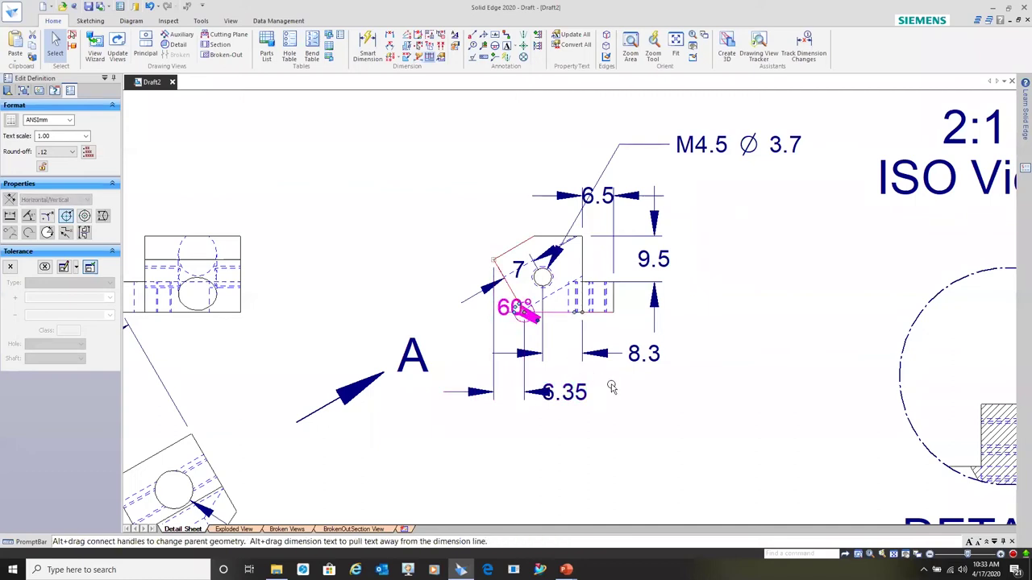
pyautogui.press('Delete')
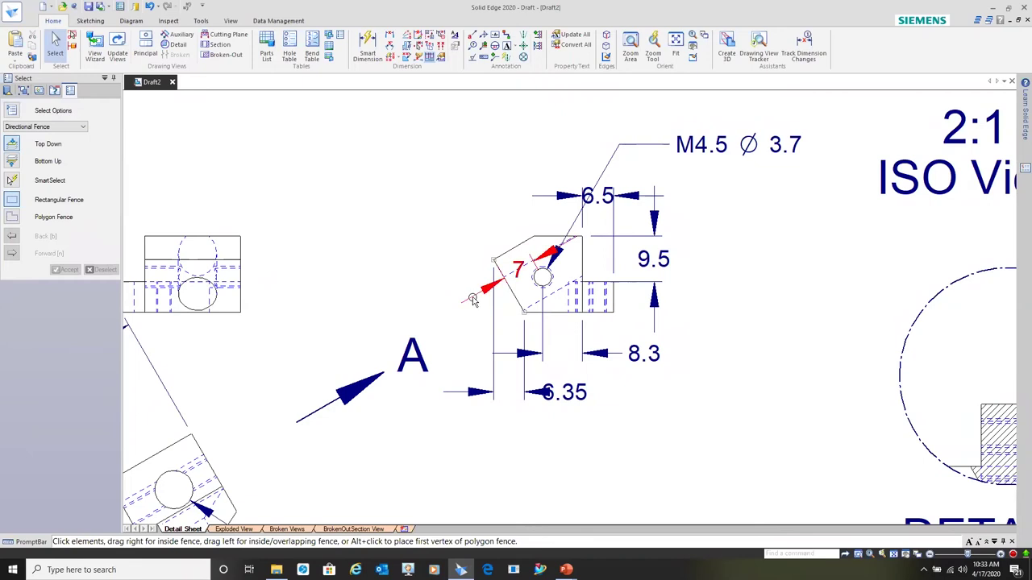
pyautogui.click(473, 300)
pyautogui.moveTo(462, 282); pyautogui.dragTo(428, 226)
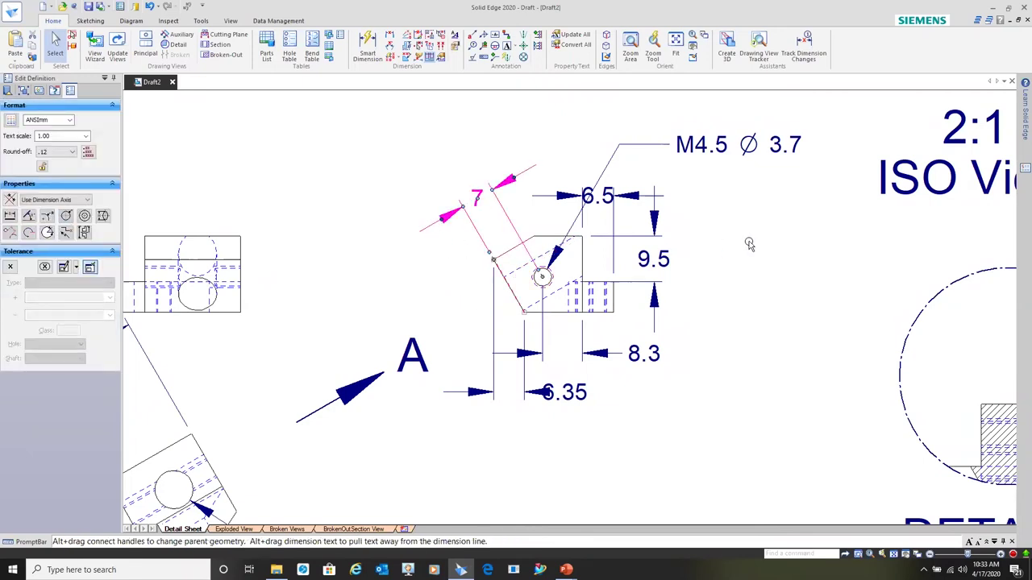
pyautogui.click(758, 314)
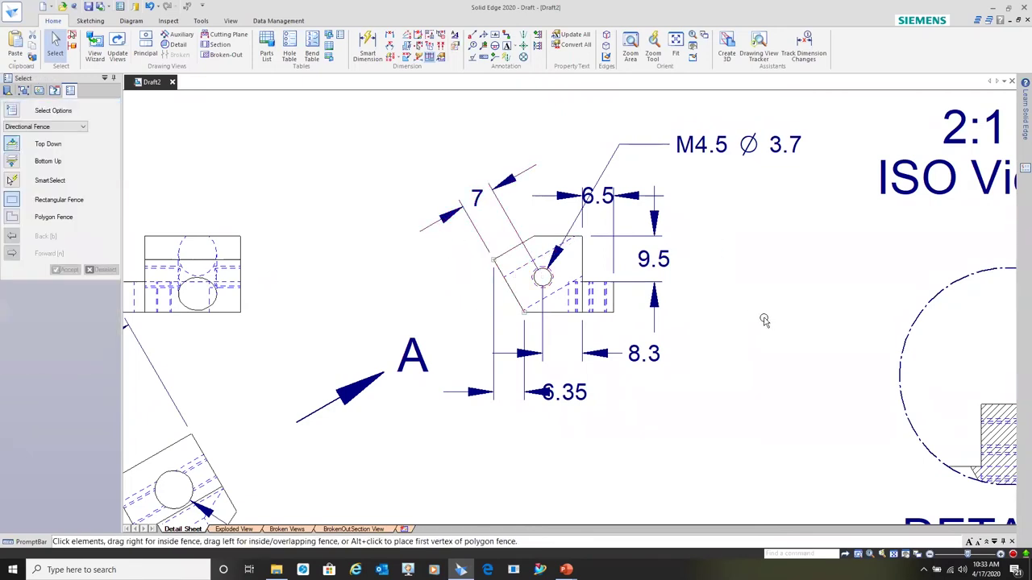
# Step: Move the 6.35 dimension's text clear of its arrowhead
pyautogui.click(577, 403)
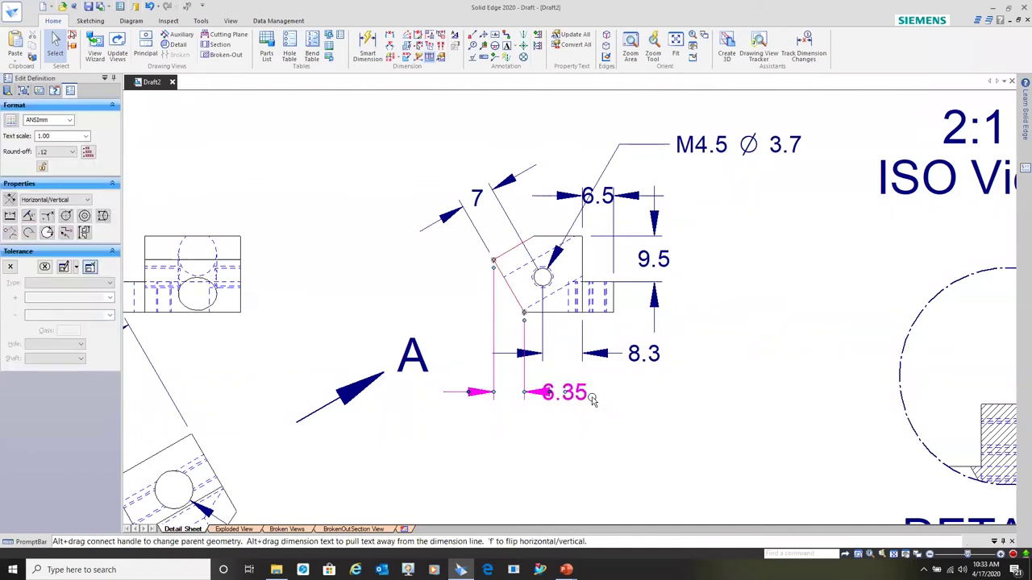
pyautogui.moveTo(566, 393); pyautogui.dragTo(604, 394)
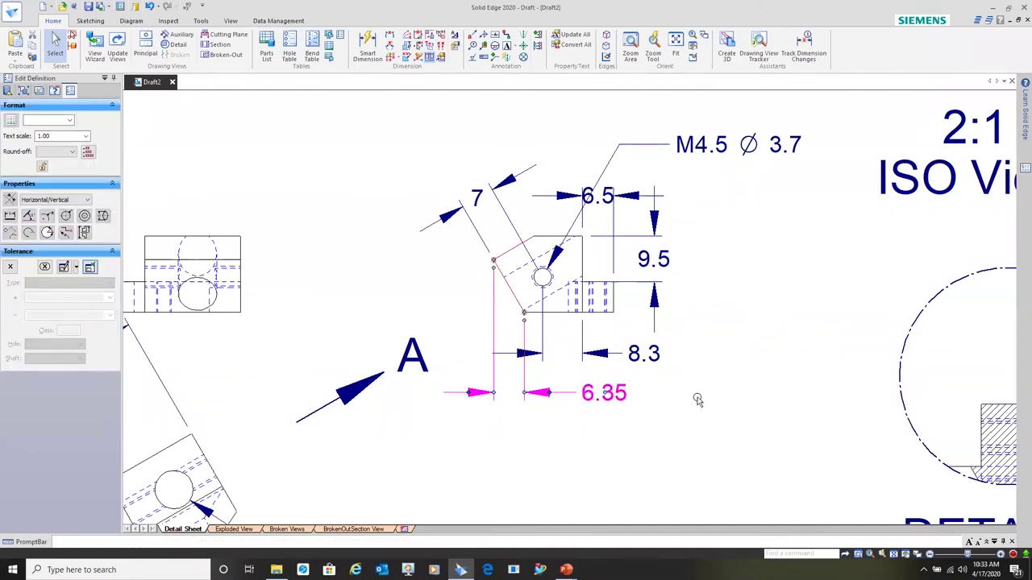
pyautogui.click(697, 396)
pyautogui.click(601, 406)
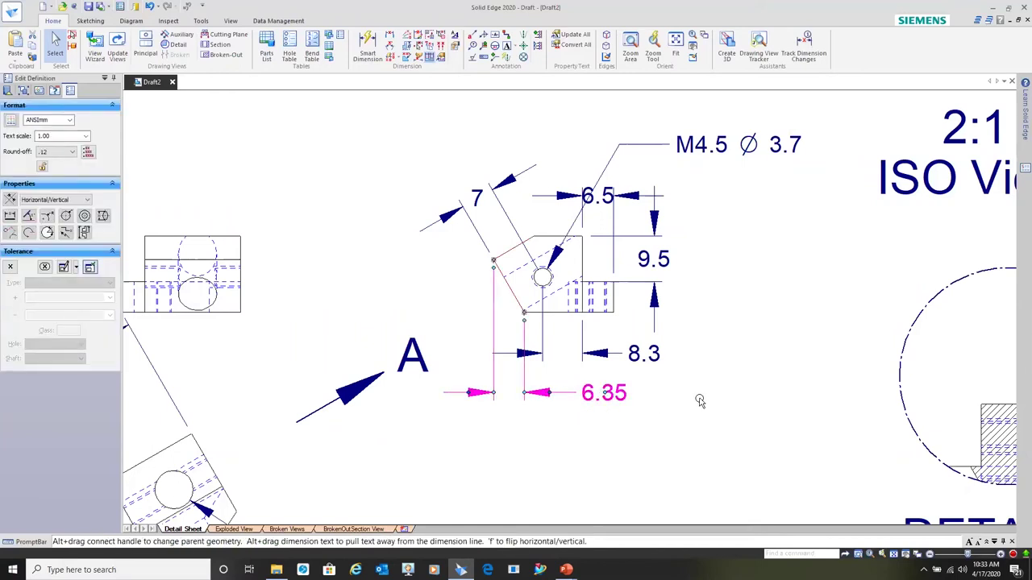
pyautogui.scroll(-1, 698, 401)
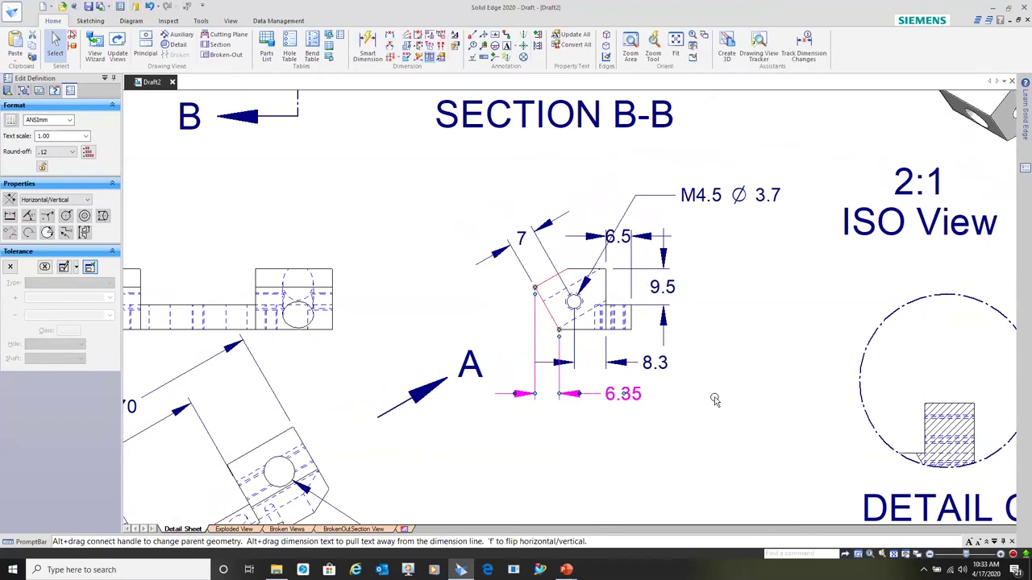
# Step: Review the M4.5 hole callout's dimension properties, including its secondary units, and close them without changes
pyautogui.rightClick(703, 201)
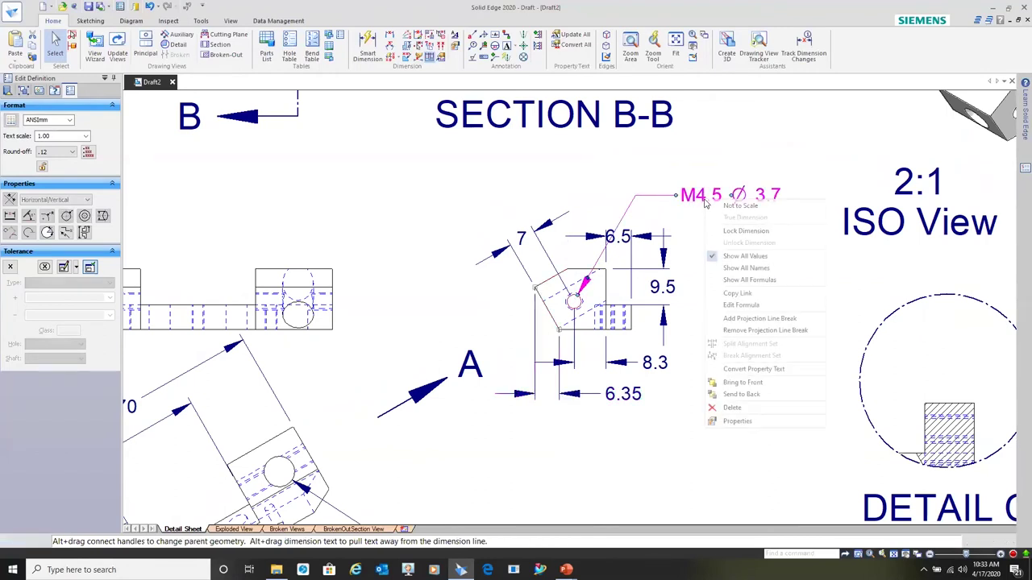
pyautogui.click(737, 421)
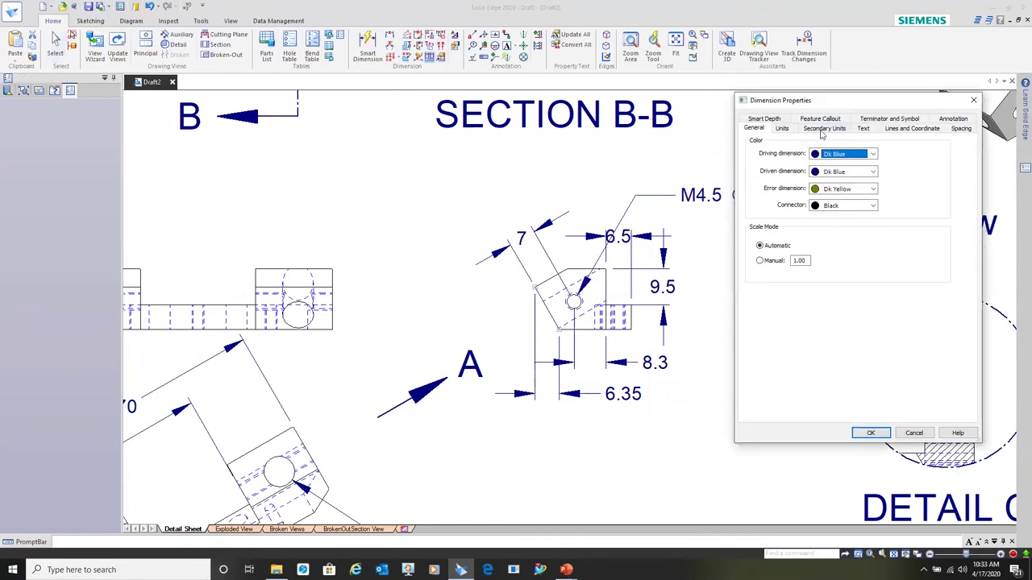
pyautogui.click(824, 129)
pyautogui.click(862, 129)
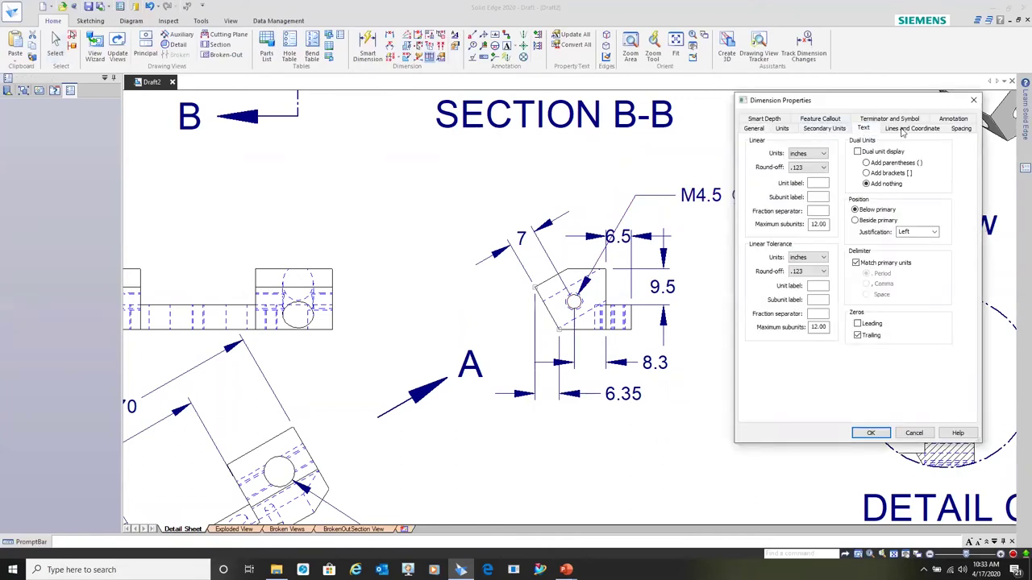
pyautogui.click(973, 100)
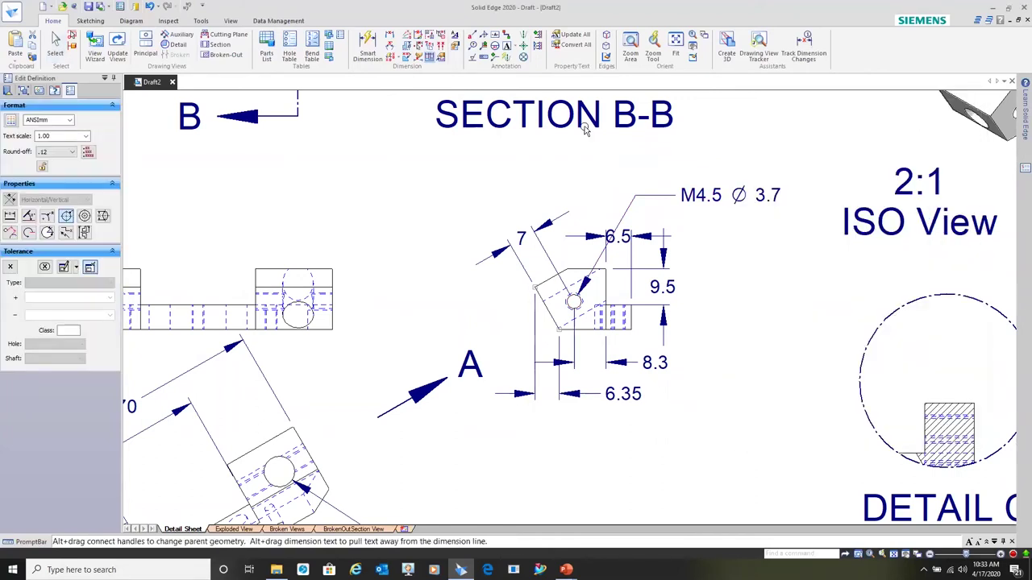
pyautogui.press('Escape')
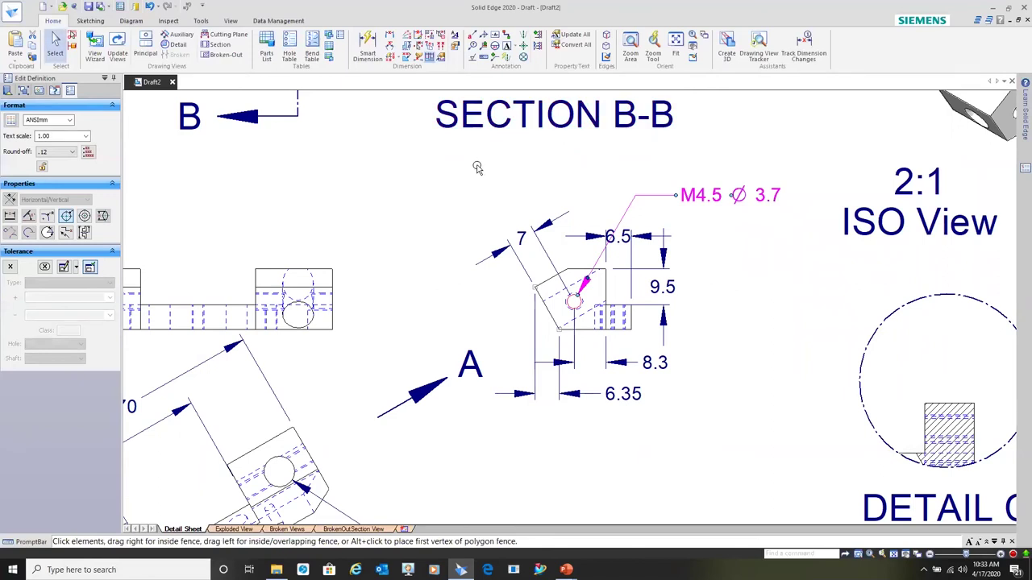
# Step: Review the definition of the ANSI dimension style in the Style dialog
pyautogui.click(456, 37)
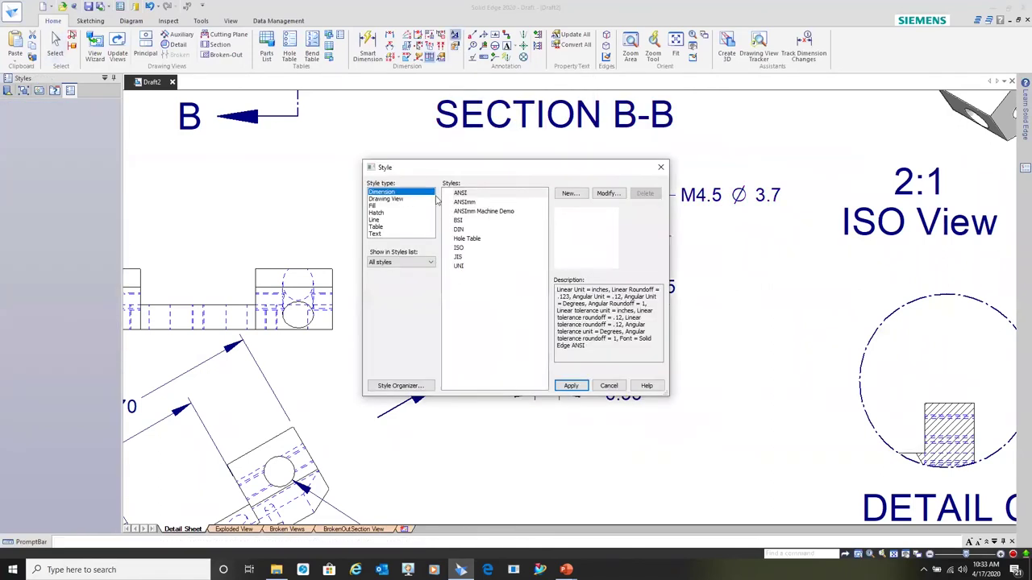
pyautogui.click(607, 193)
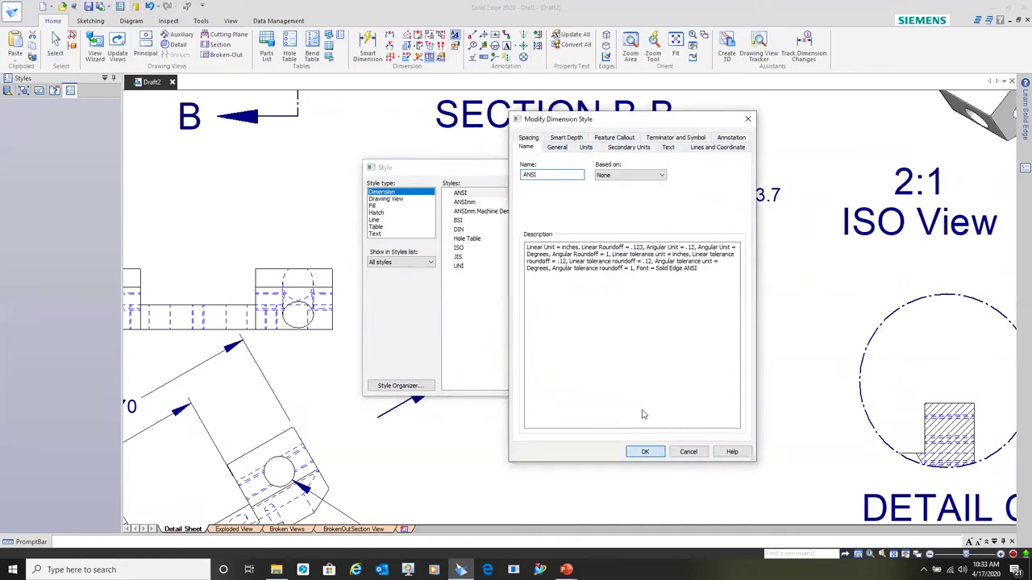
pyautogui.click(645, 452)
pyautogui.click(662, 167)
# Step: Add automatic centerlines for full cylinders and center marks for circles to the view carrying cutting plane B-B
pyautogui.hotkey('ctrl', 'f')
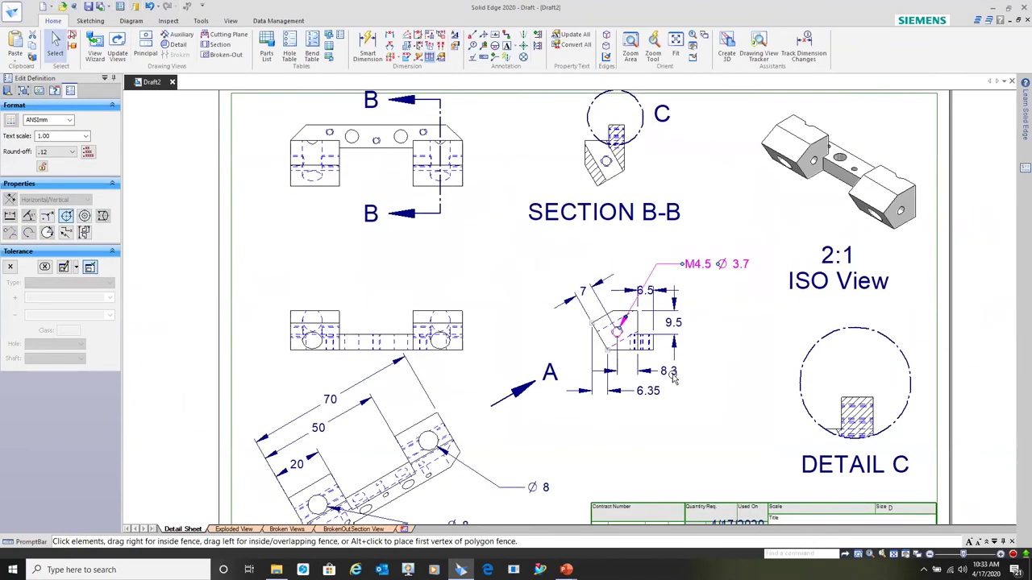
pyautogui.scroll(-3, 677, 379)
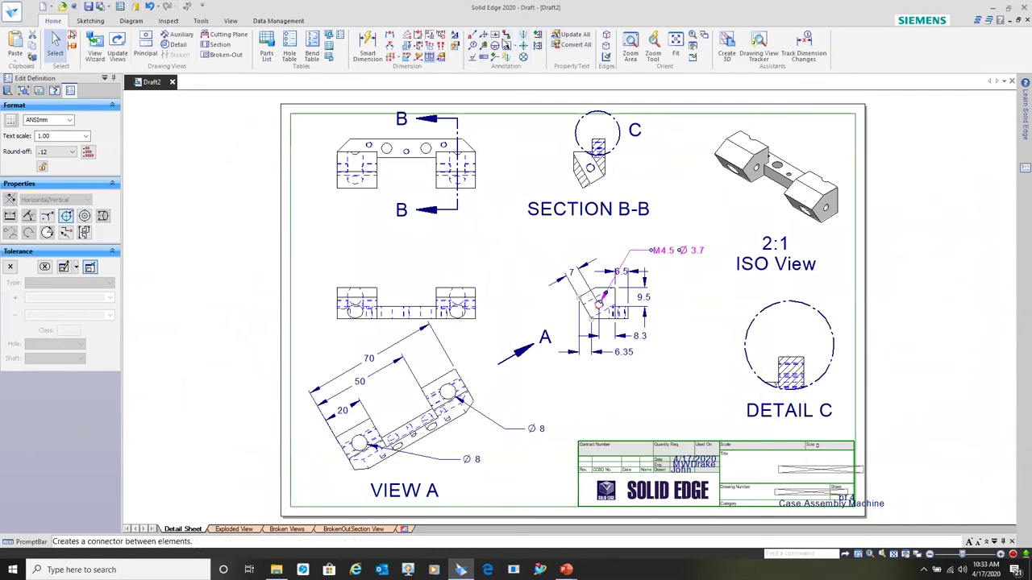
pyautogui.click(506, 57)
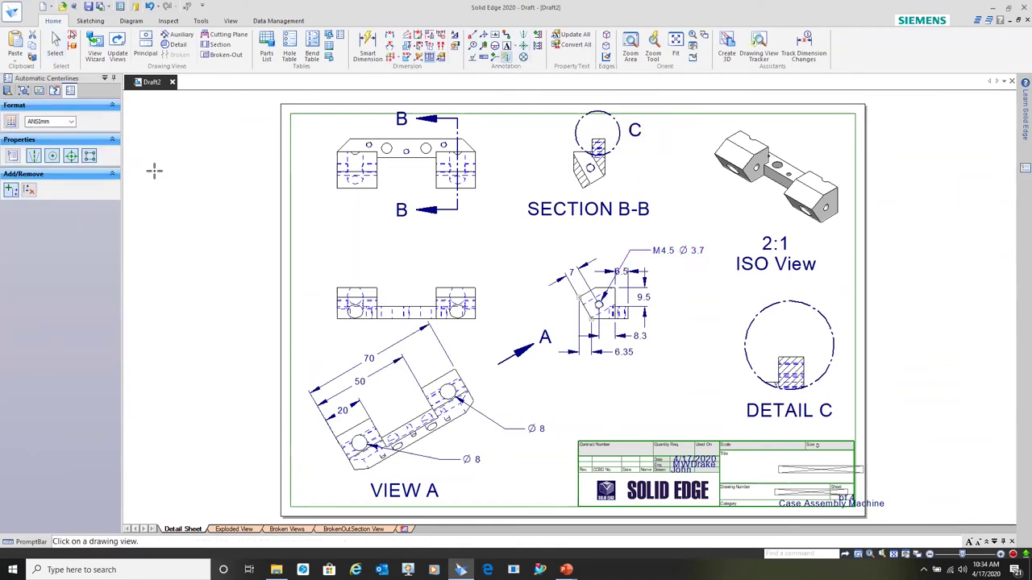
pyautogui.click(13, 157)
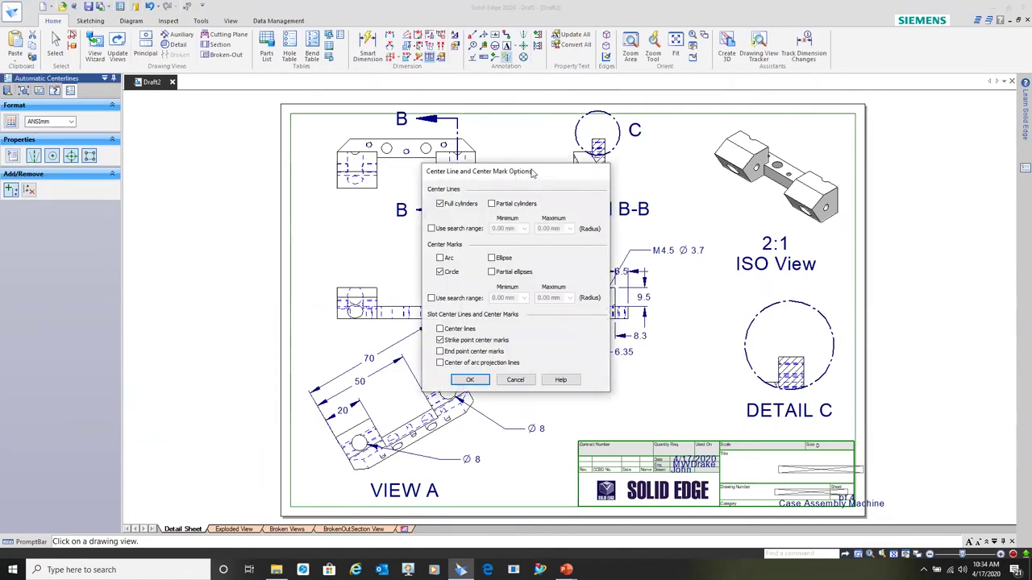
pyautogui.moveTo(532, 172); pyautogui.dragTo(210, 114)
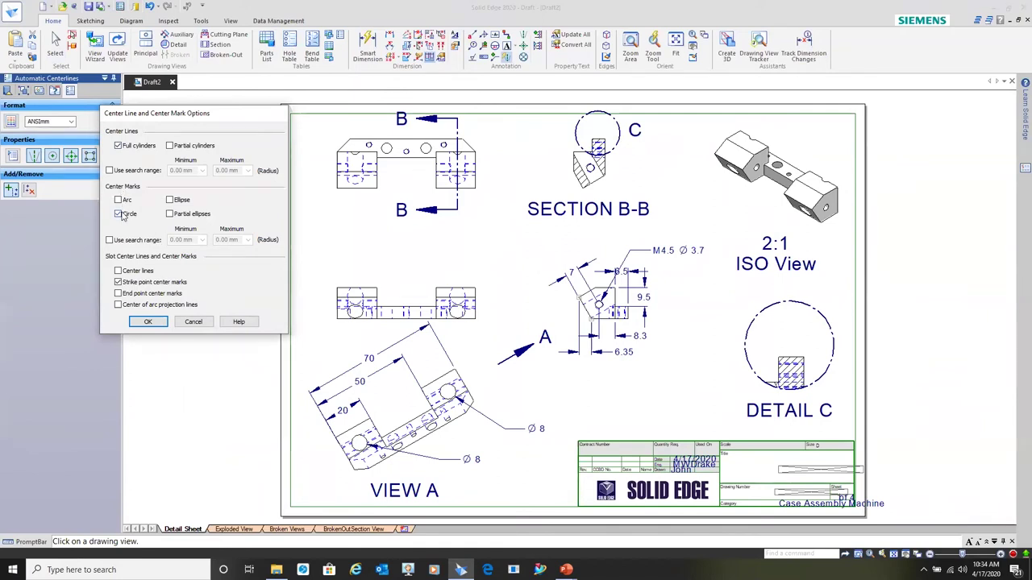
pyautogui.click(148, 322)
pyautogui.click(348, 192)
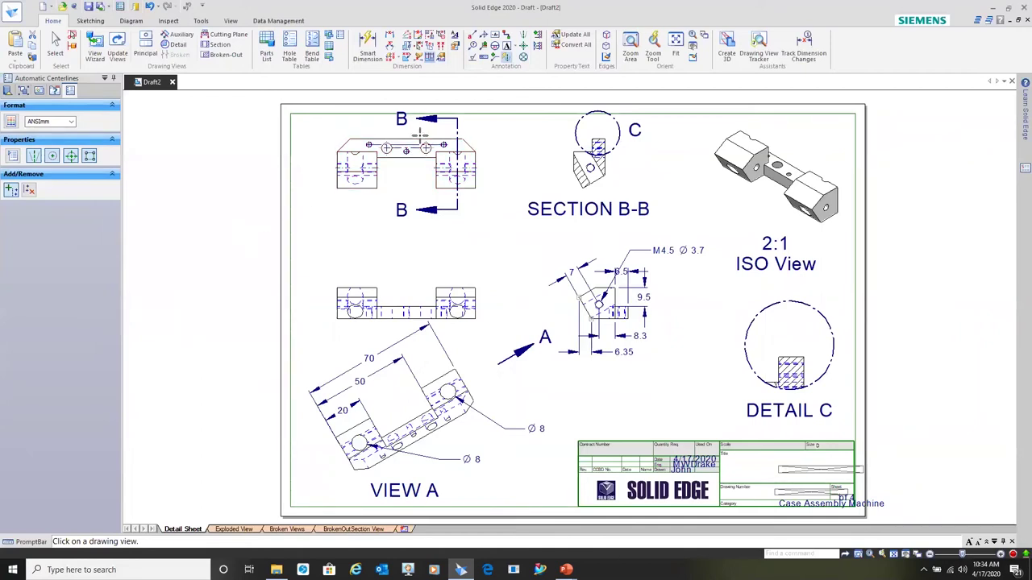
pyautogui.scroll(4, 420, 134)
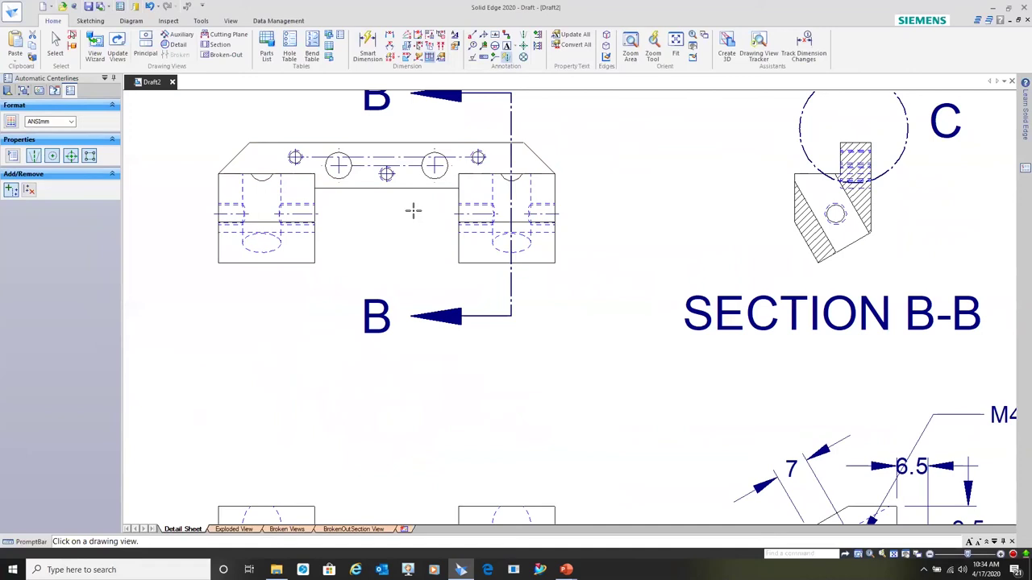
pyautogui.scroll(-2, 413, 211)
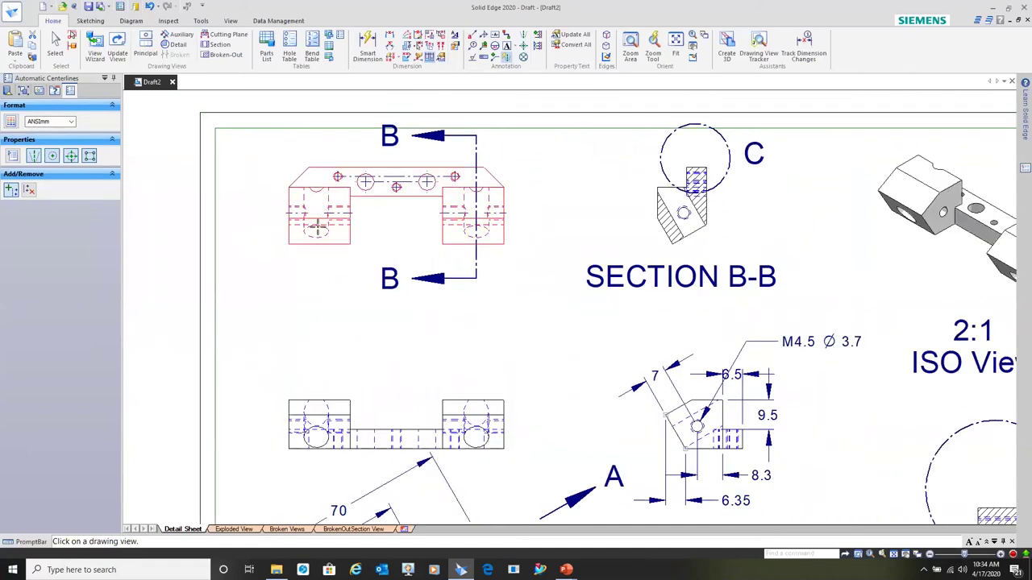
pyautogui.click(524, 37)
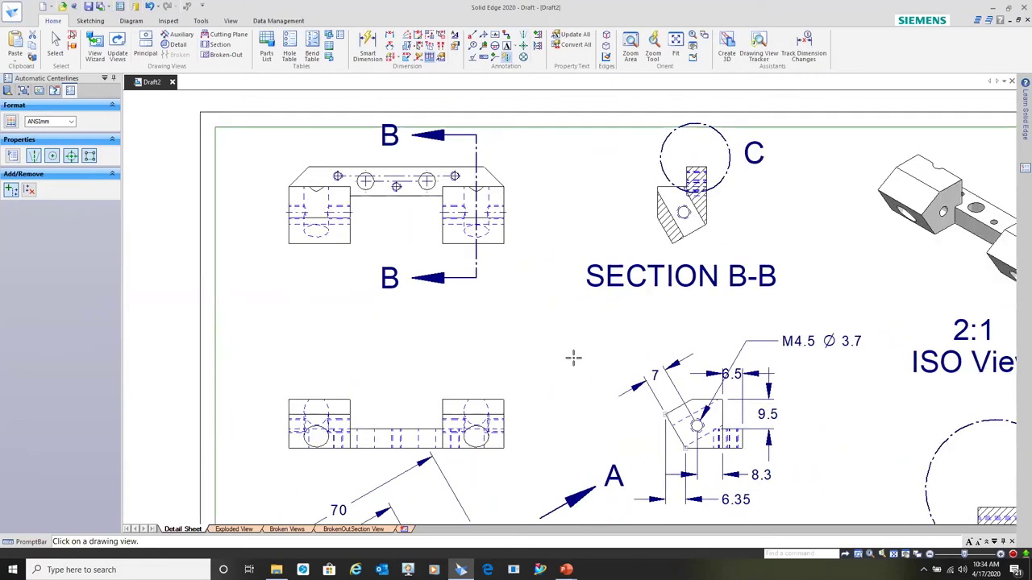
pyautogui.scroll(5, 574, 358)
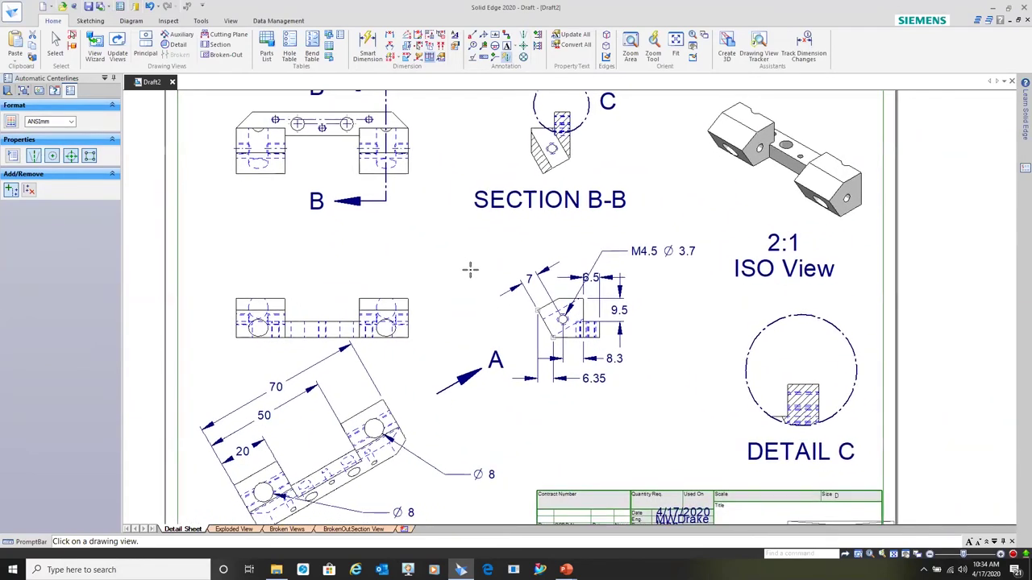
pyautogui.scroll(1, 471, 272)
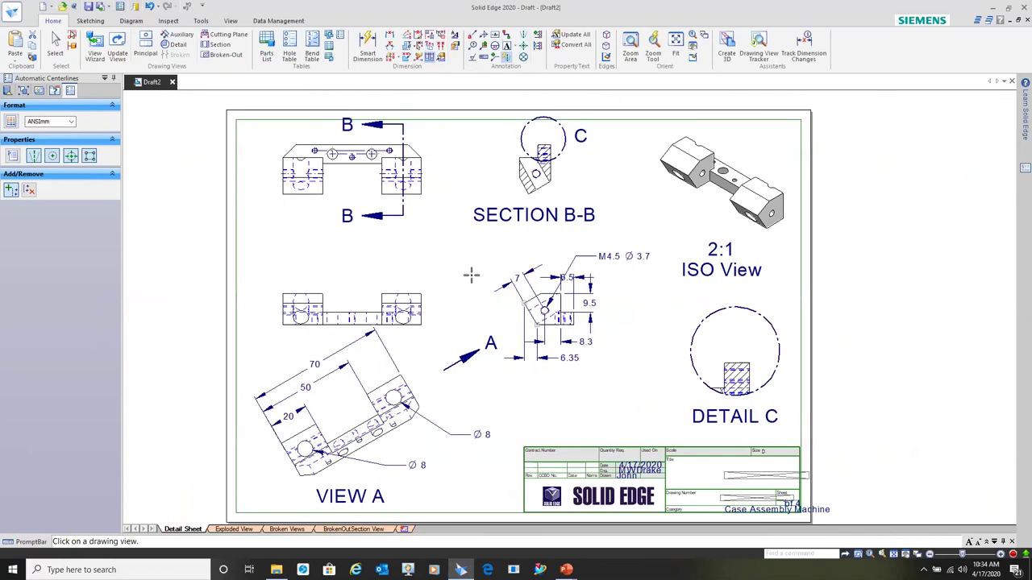
# Step: Switch to the Exploded View sheet, fit it, and start a drawing view from the top-level assembly Hydraulic Crimp Press.asm
pyautogui.click(233, 529)
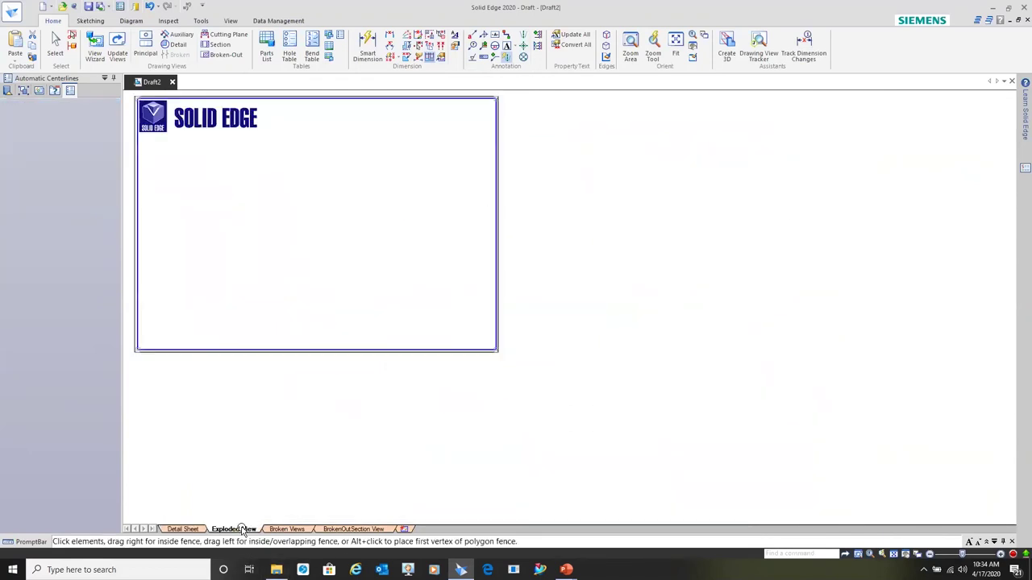
pyautogui.click(893, 555)
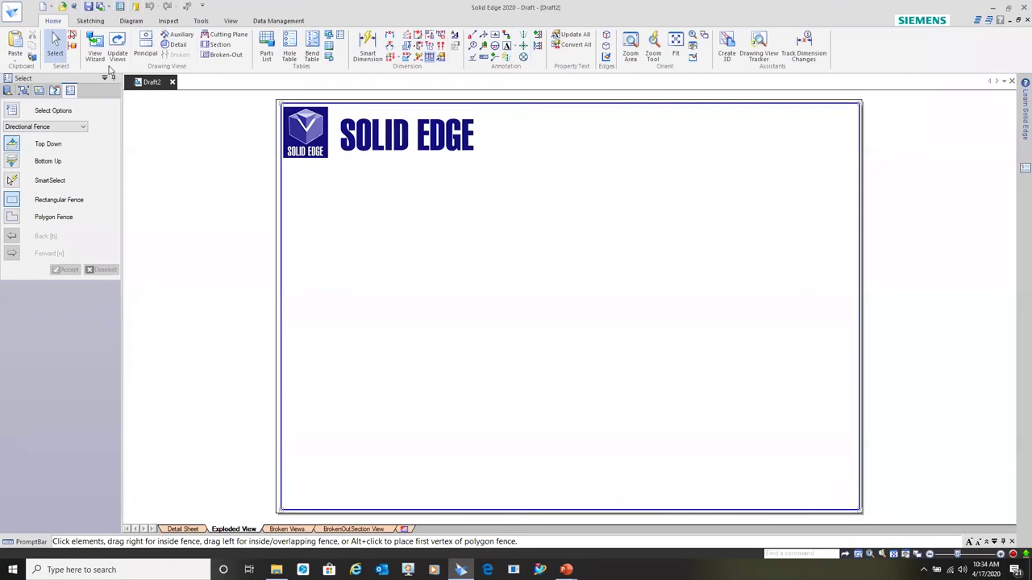
pyautogui.click(94, 46)
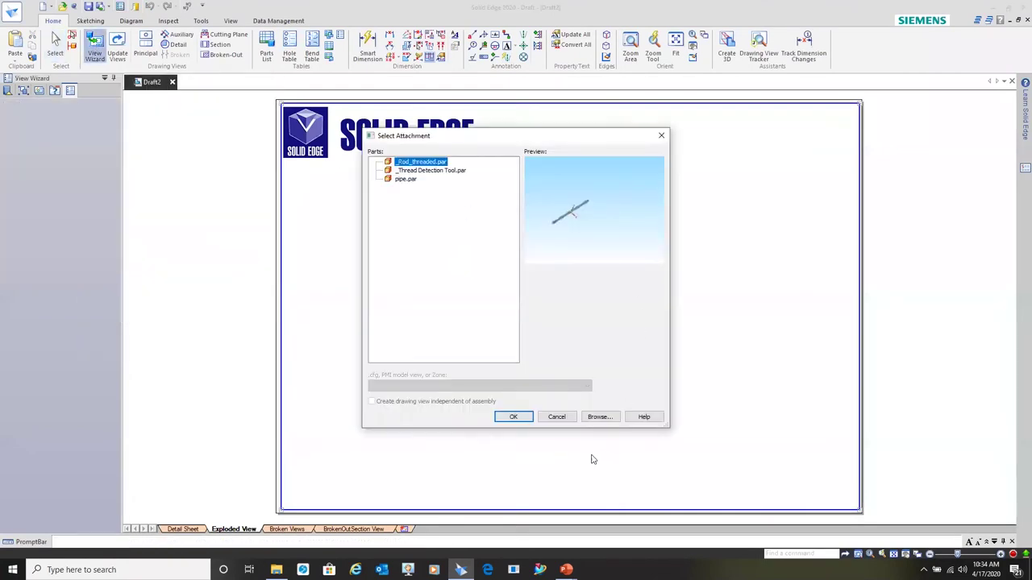
pyautogui.click(599, 416)
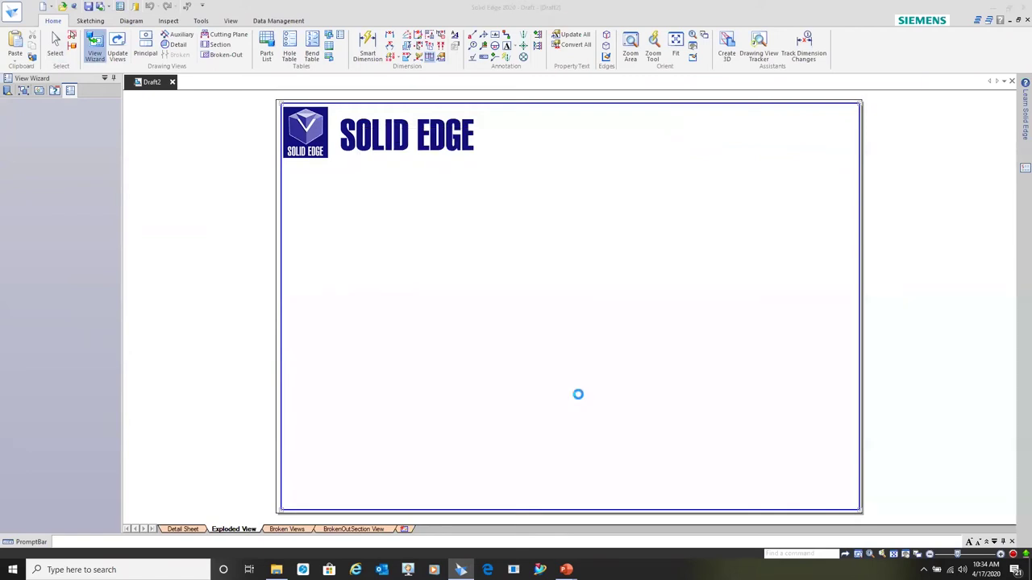
pyautogui.click(489, 378)
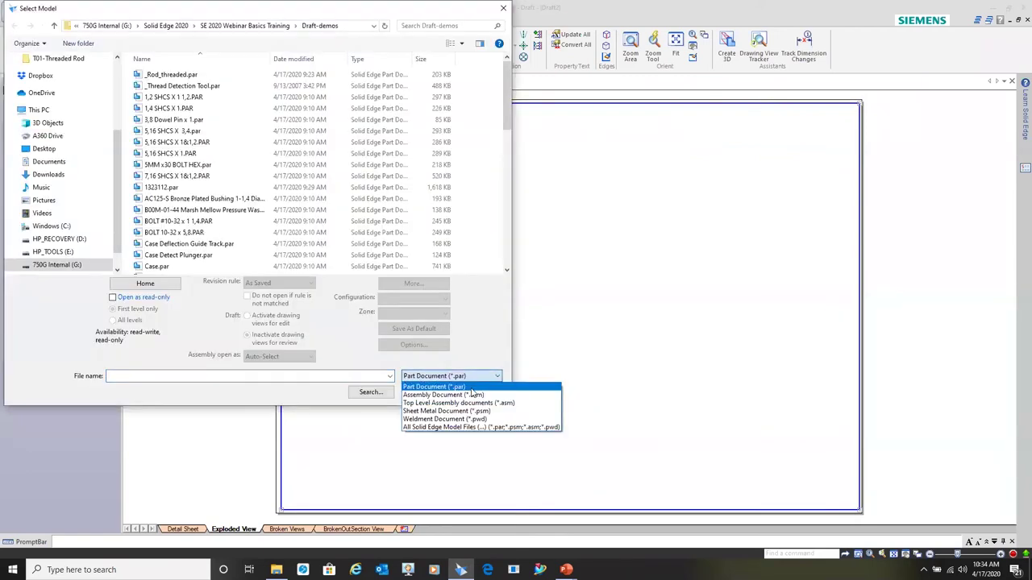
pyautogui.click(470, 403)
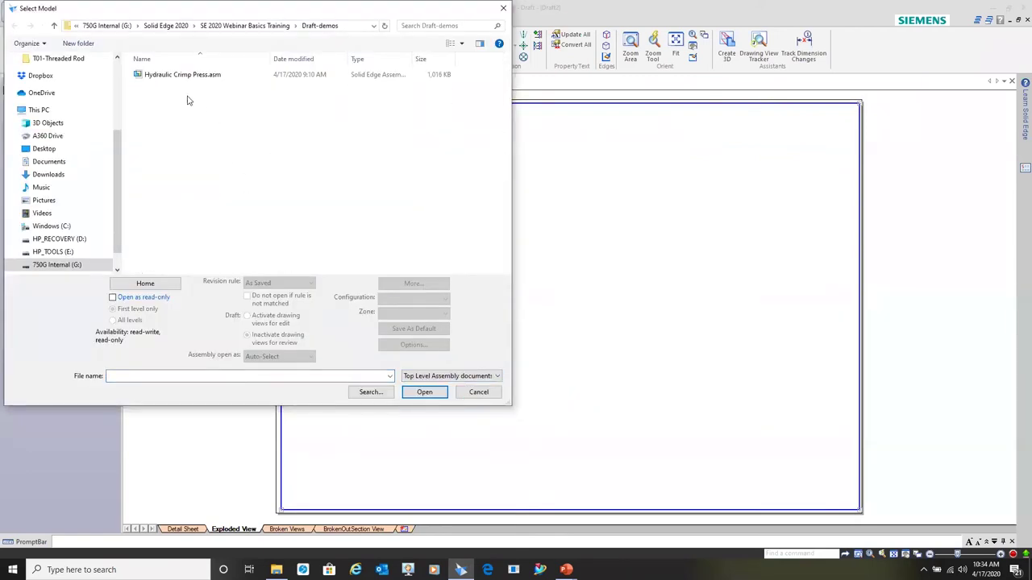
pyautogui.click(184, 76)
pyautogui.click(424, 391)
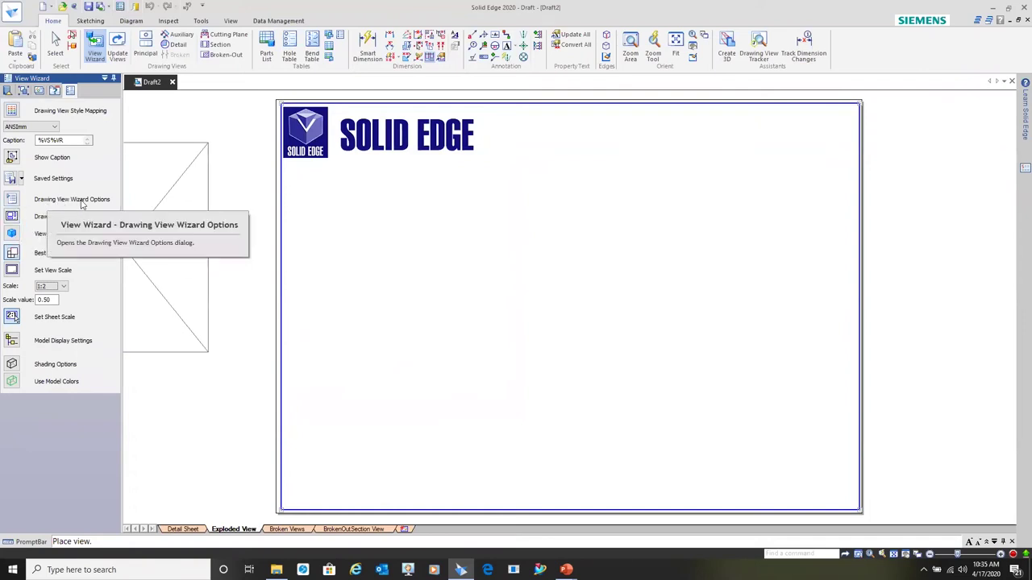
# Step: Set the view to the Die Explode configuration in draft quality and place it beneath the sheet's Solid Edge logo
pyautogui.click(12, 201)
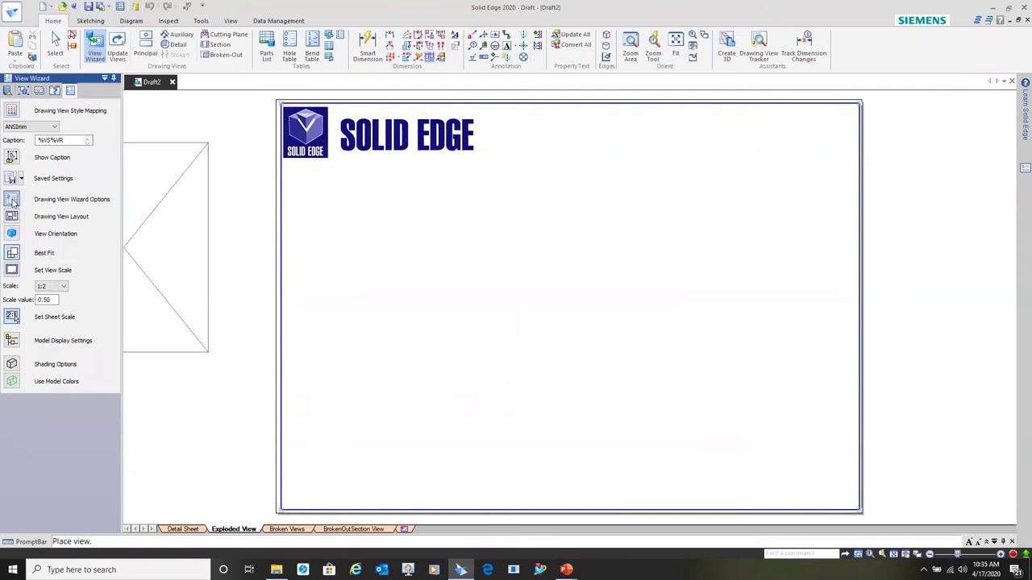
pyautogui.click(597, 194)
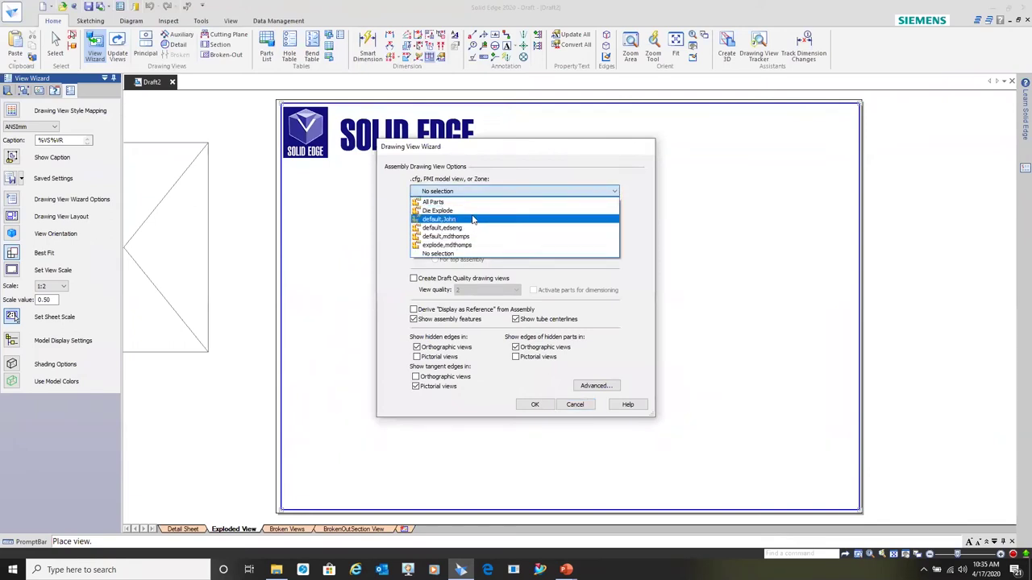
pyautogui.click(443, 211)
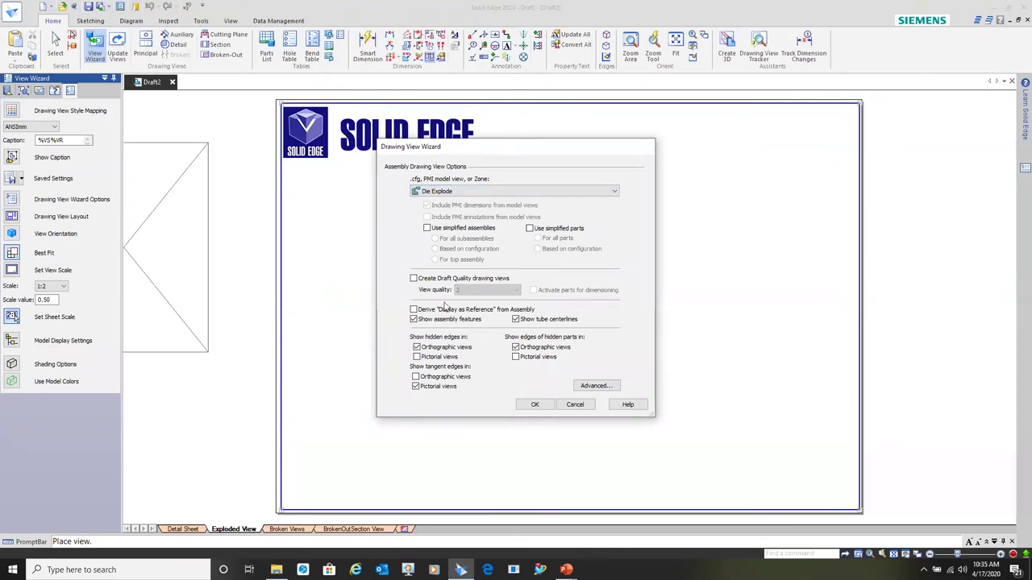
pyautogui.click(414, 278)
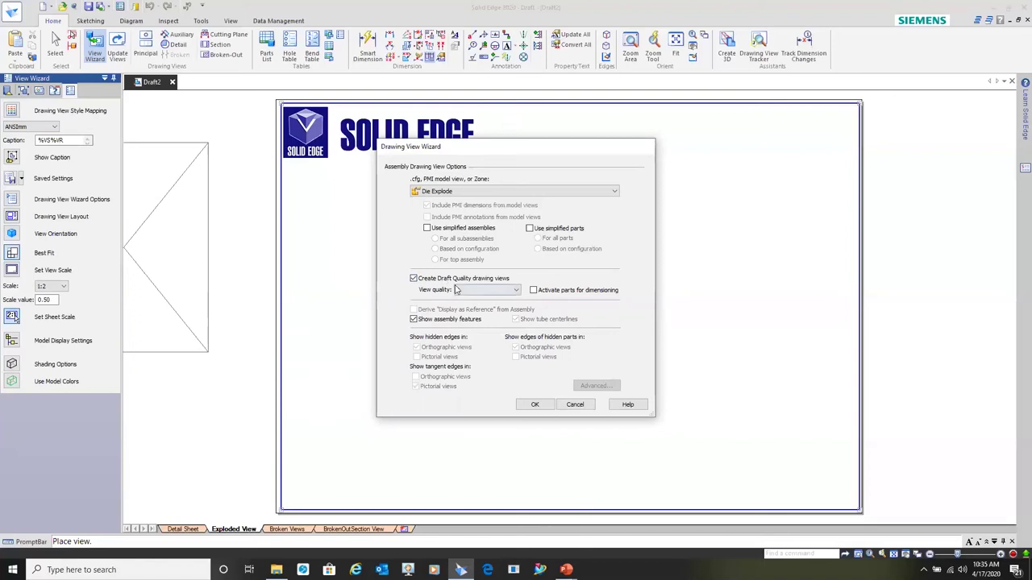
pyautogui.click(537, 405)
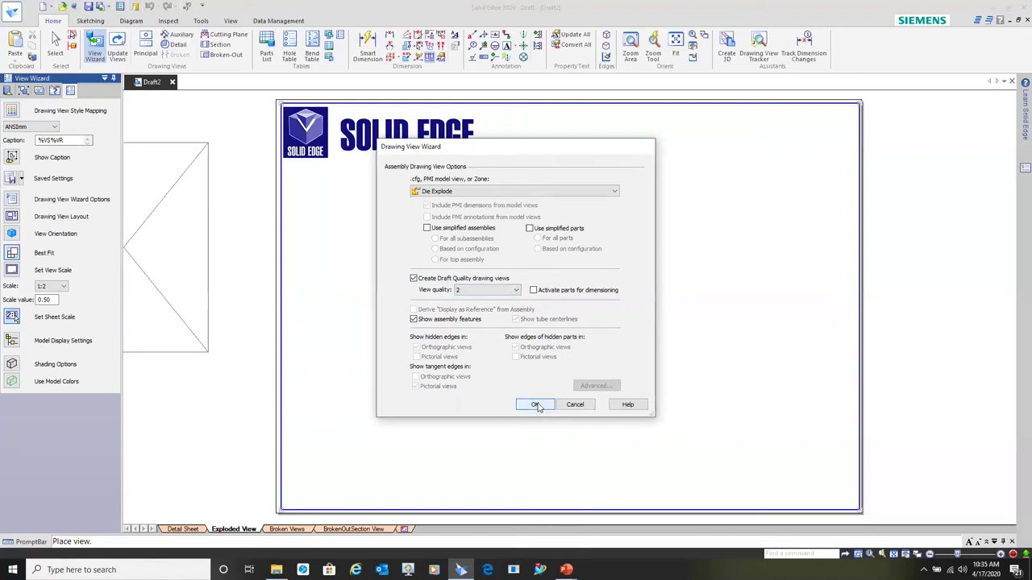
pyautogui.click(537, 405)
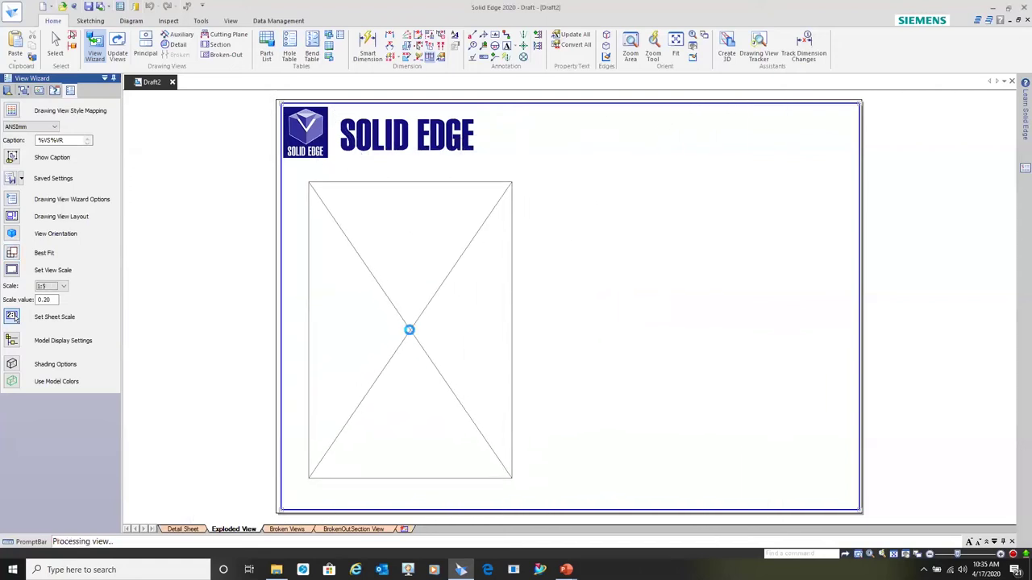
pyautogui.click(409, 330)
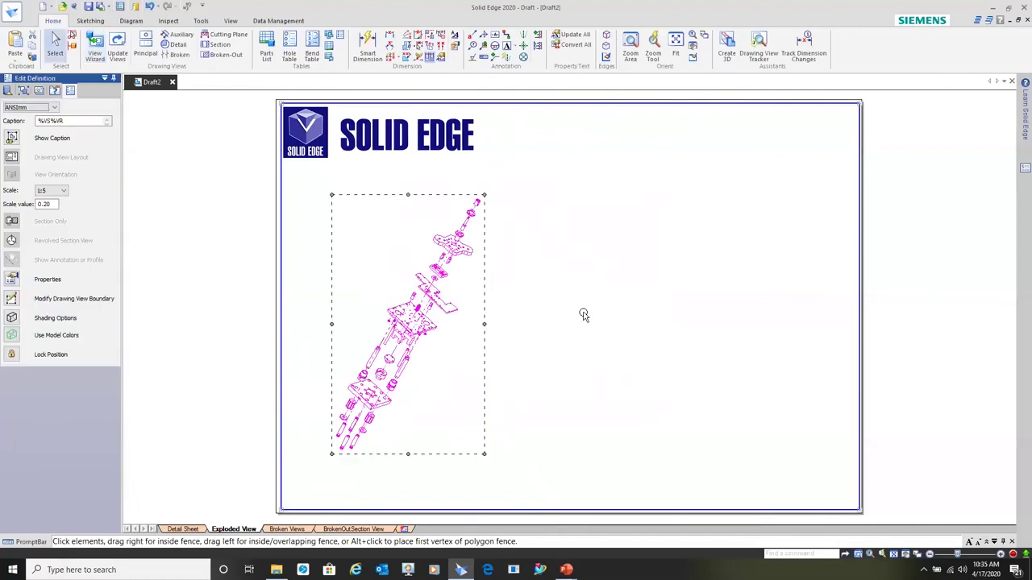
# Step: Start a parts list for the exploded view using the Exploded saved settings
pyautogui.click(268, 41)
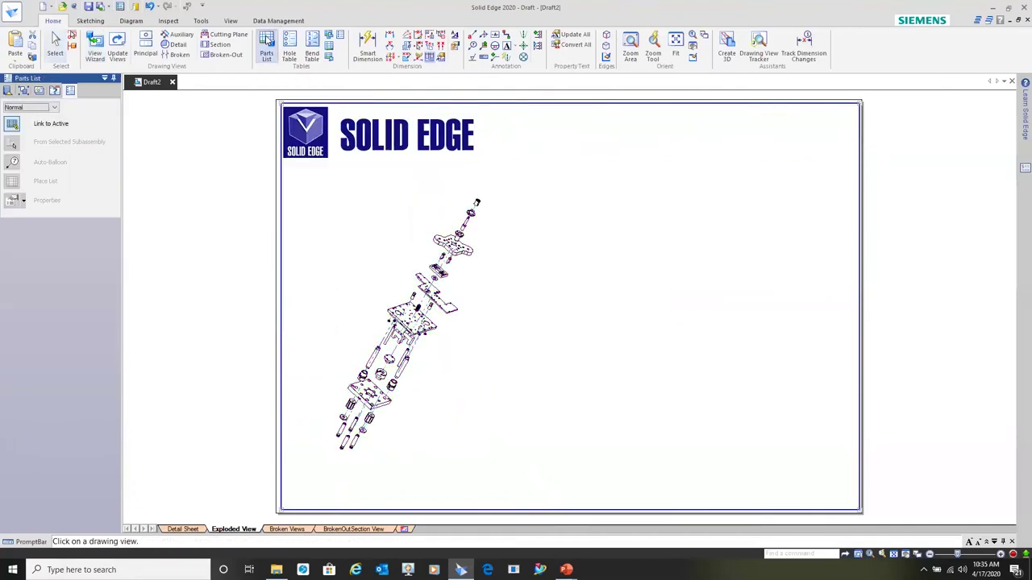
pyautogui.click(466, 253)
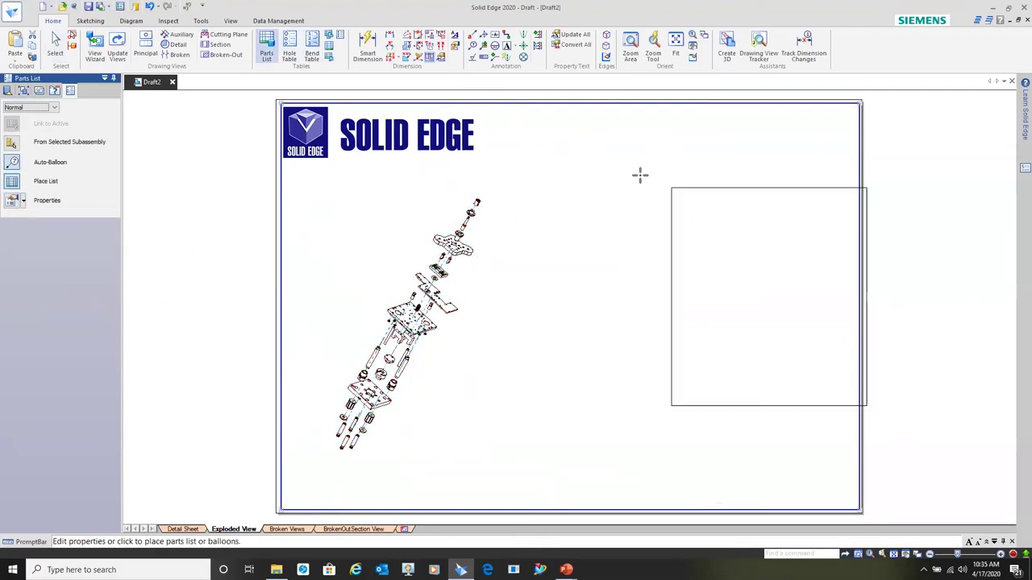
pyautogui.click(23, 202)
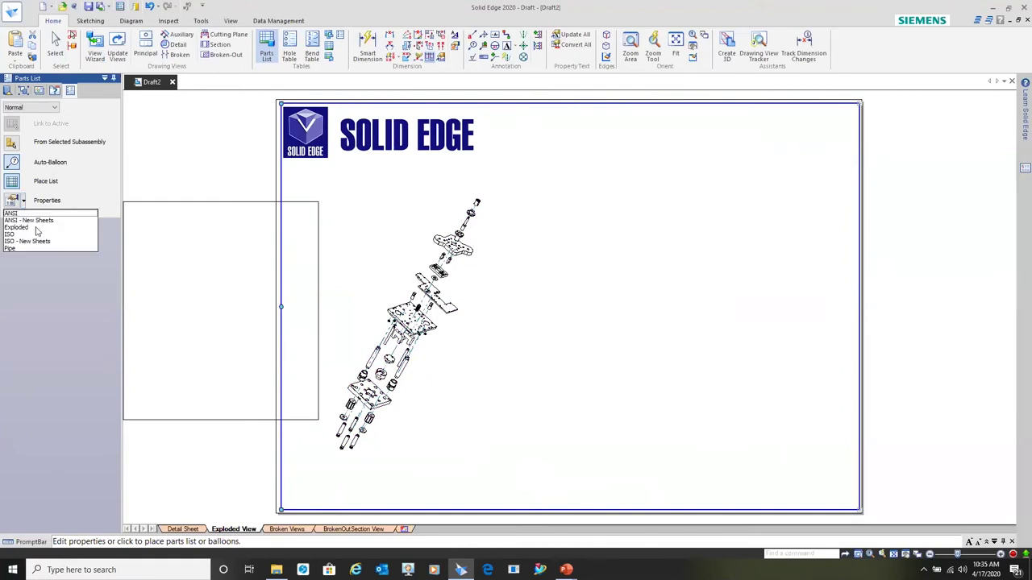
pyautogui.click(23, 228)
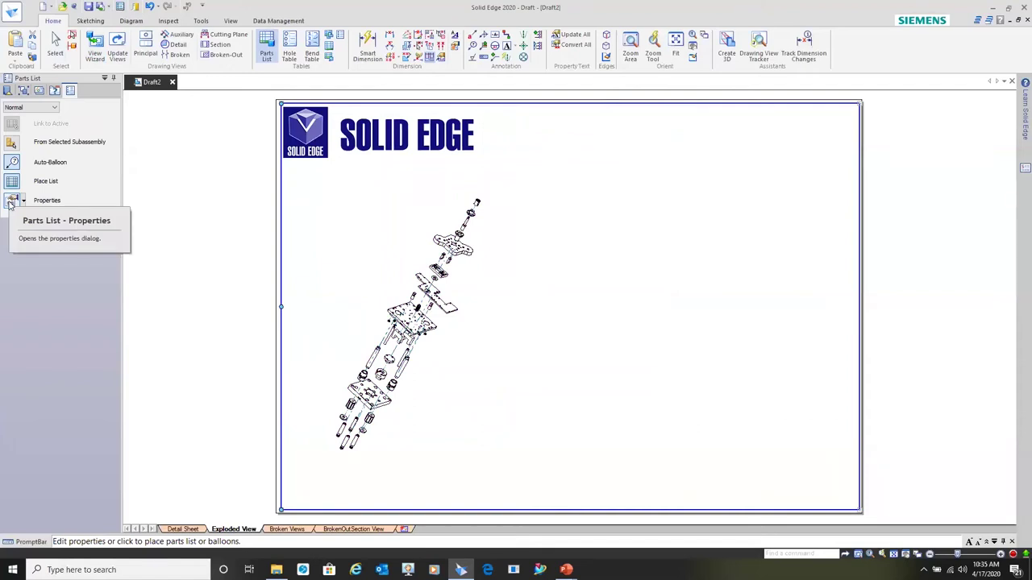
# Step: Review the parts list properties, from general, location, title and column settings through sorting, options, item numbers, list control and balloons
pyautogui.click(11, 202)
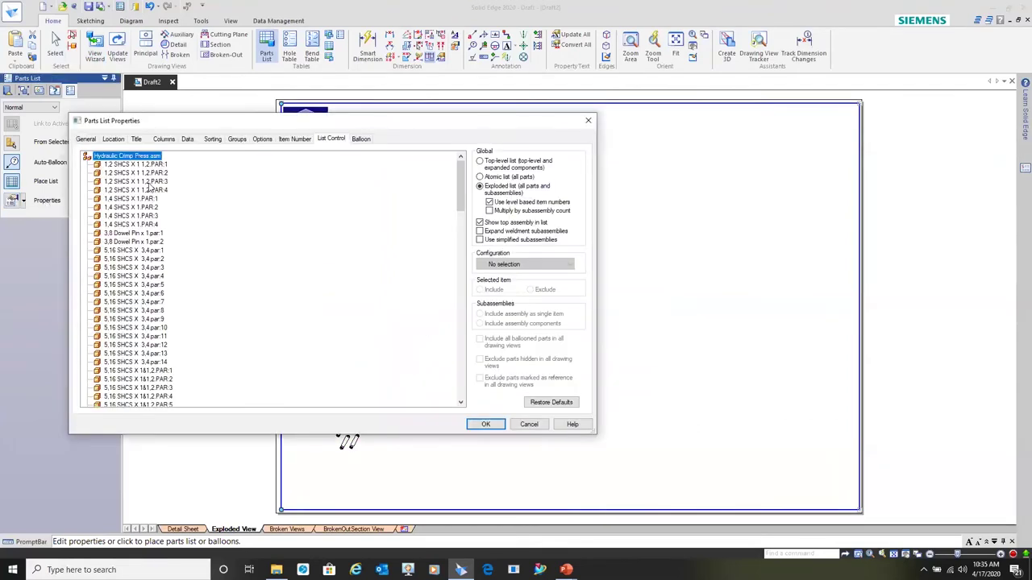
pyautogui.click(85, 139)
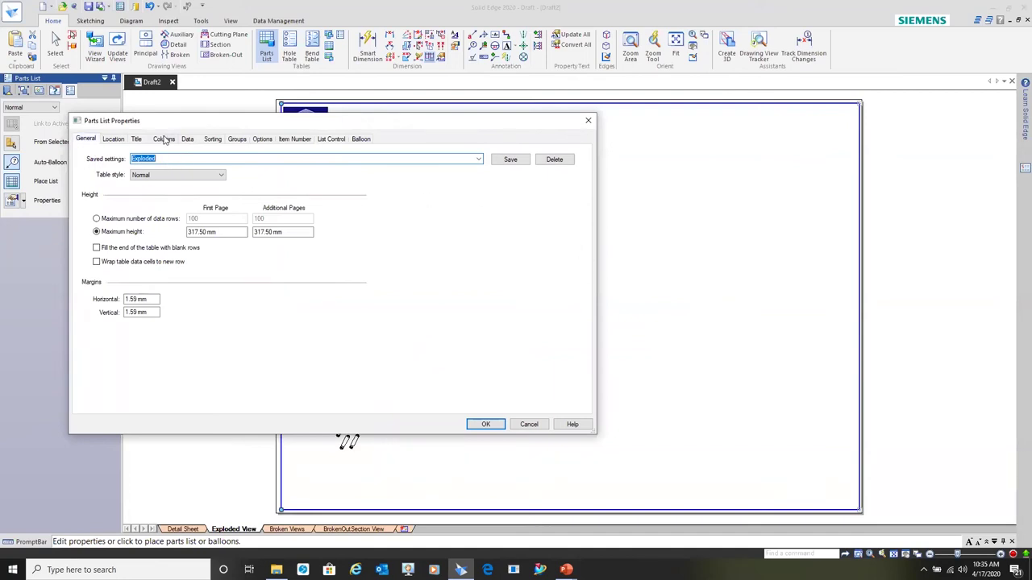
pyautogui.click(113, 139)
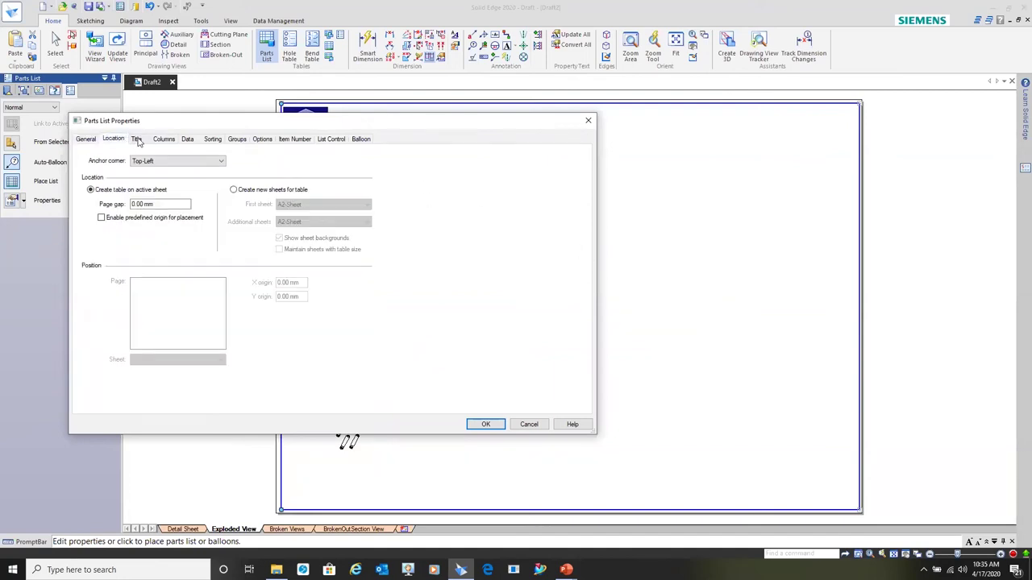
pyautogui.click(137, 139)
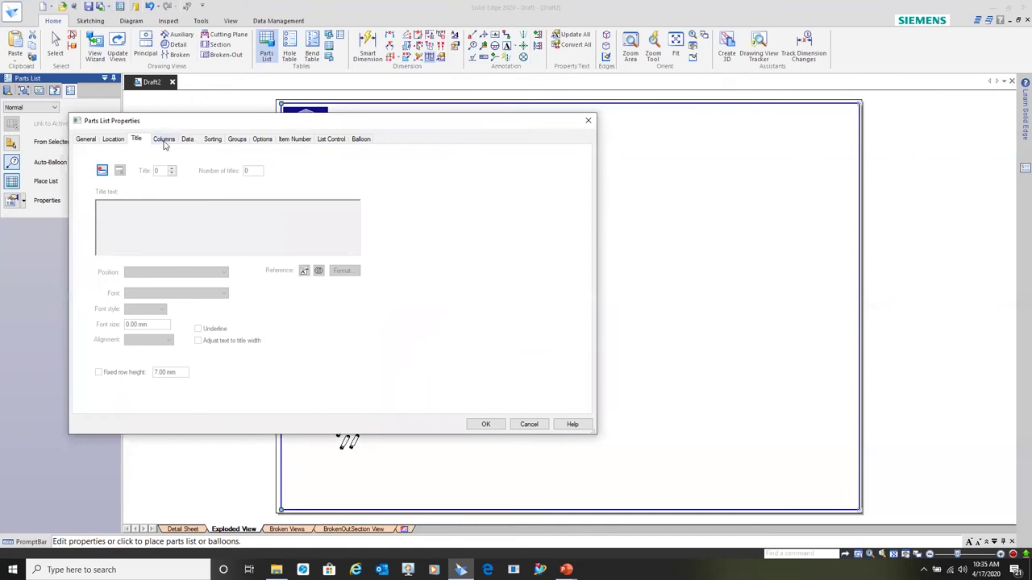
pyautogui.click(163, 140)
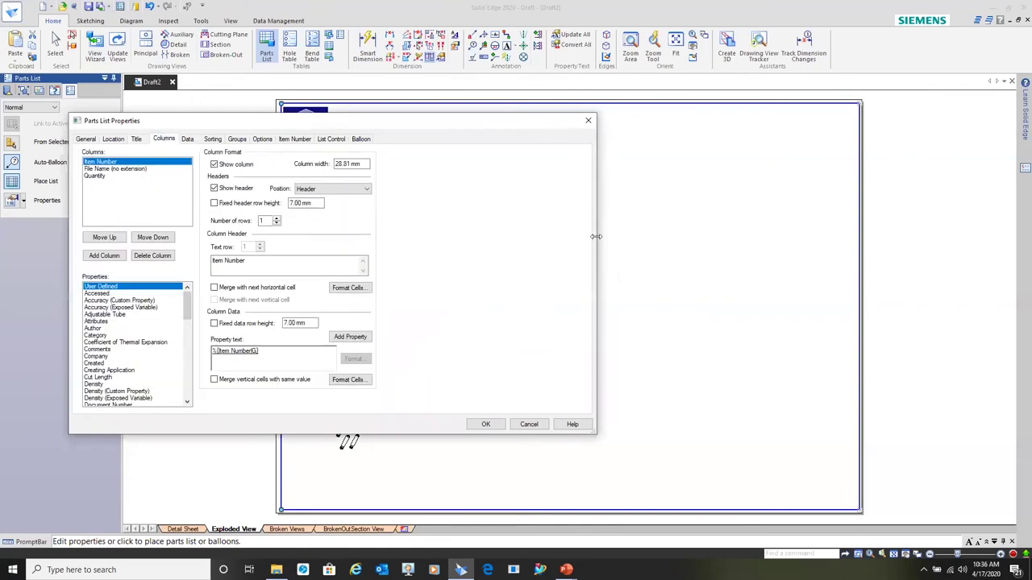
pyautogui.moveTo(596, 236); pyautogui.dragTo(402, 236)
pyautogui.click(188, 139)
pyautogui.click(212, 139)
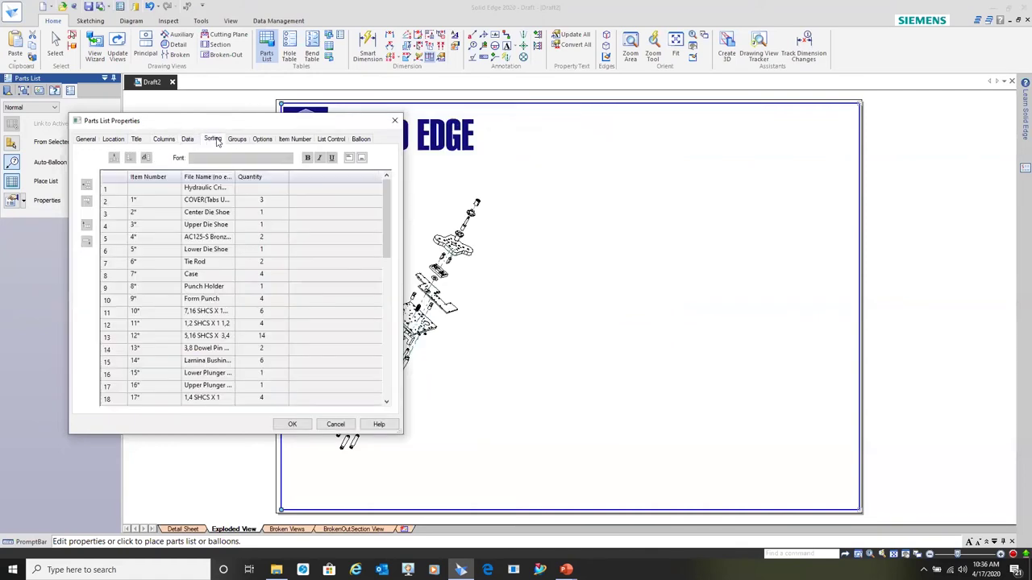
pyautogui.click(237, 139)
pyautogui.click(262, 140)
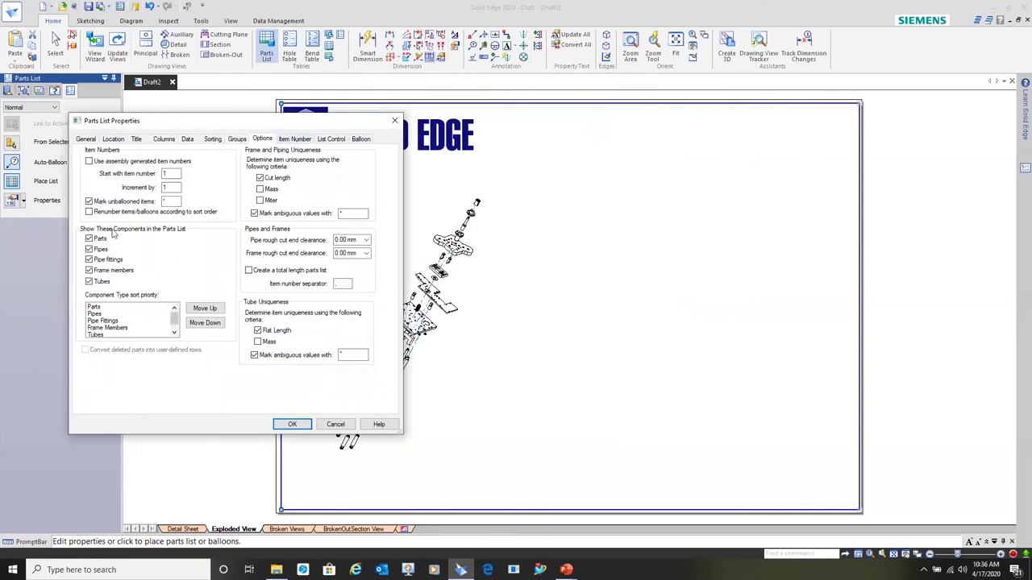
pyautogui.click(295, 141)
pyautogui.click(331, 140)
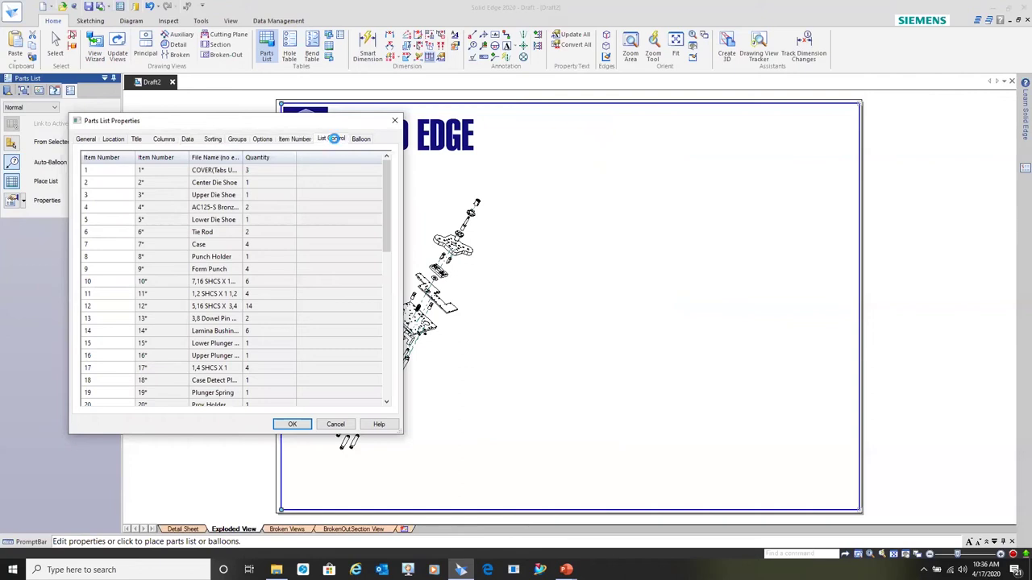
pyautogui.click(363, 141)
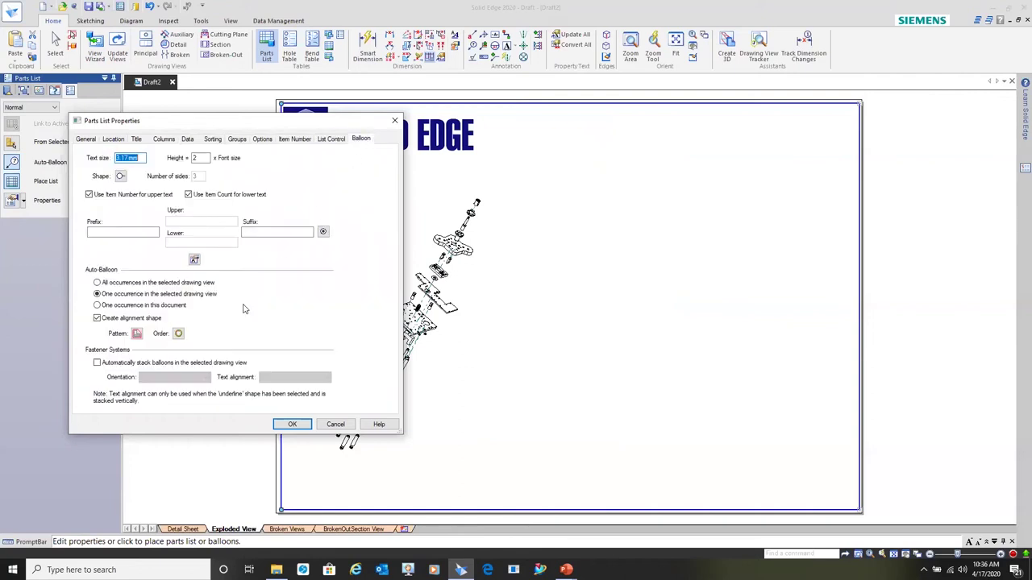
pyautogui.click(293, 425)
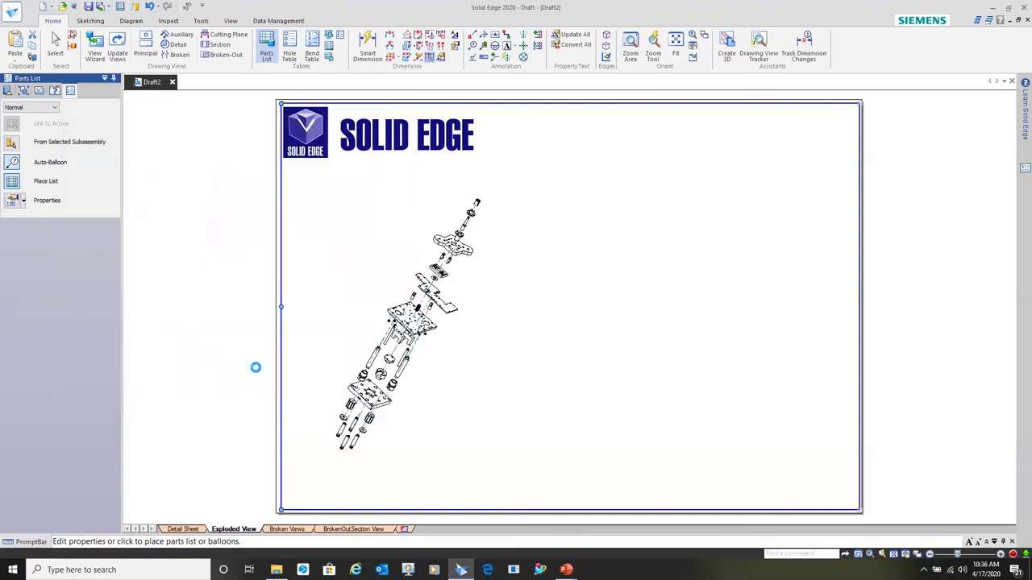
# Step: Reapply the Exploded saved settings and place the parts list with automatic balloons in the sheet's upper right area
pyautogui.click(25, 202)
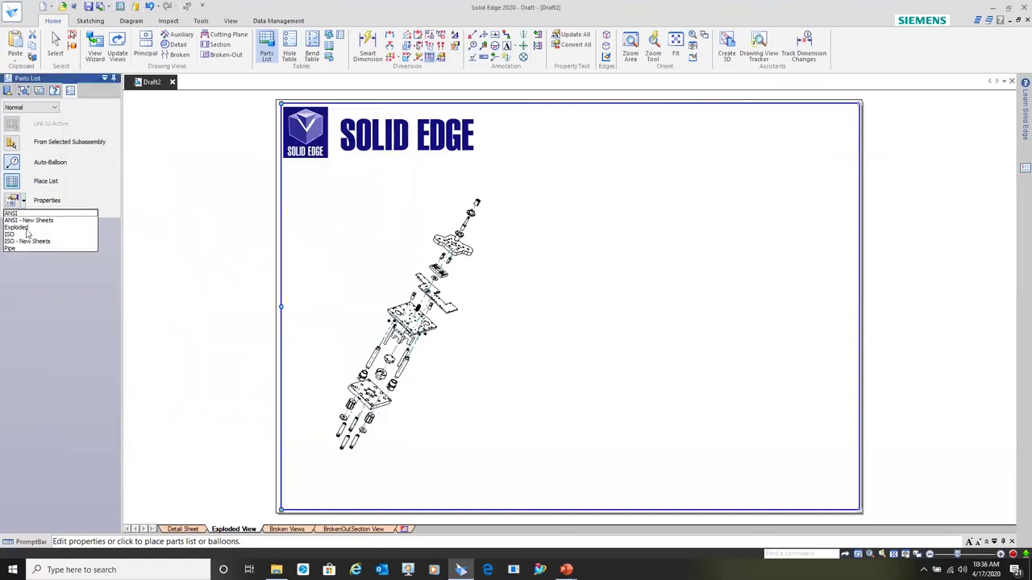
pyautogui.click(25, 229)
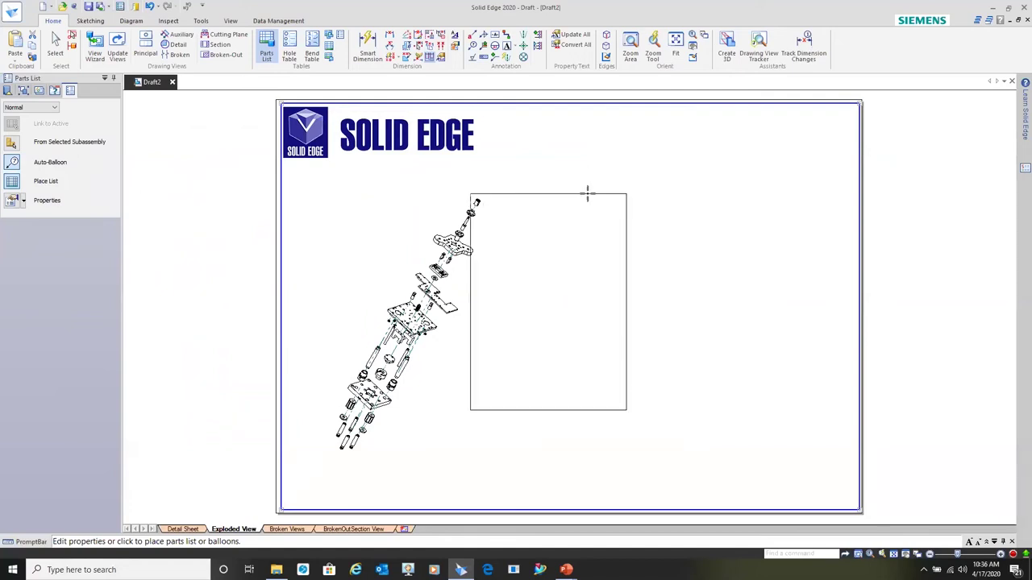
pyautogui.click(636, 156)
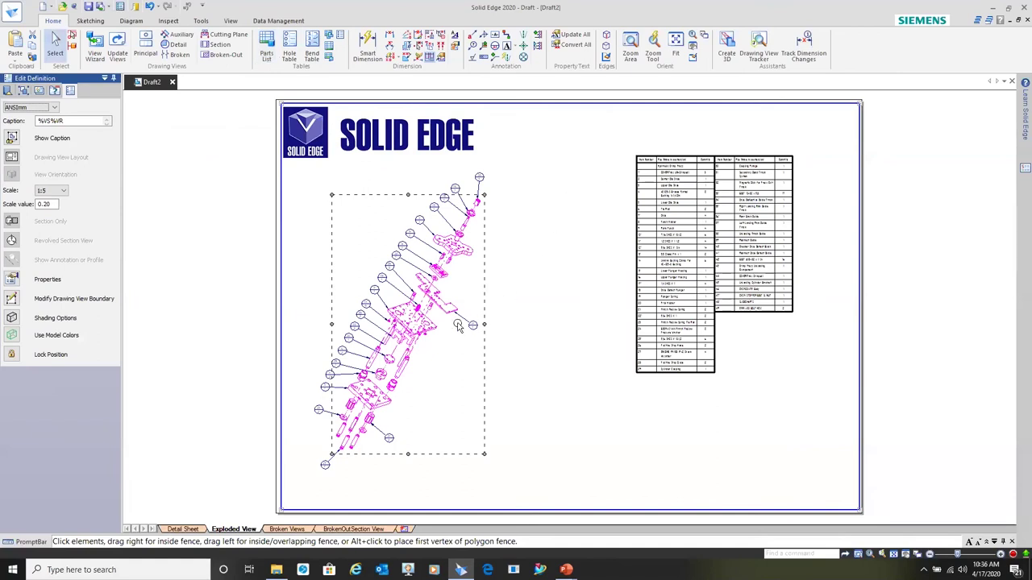
# Step: Examine the item number and quantity balloons along the exploded view and select one on its upper left side
pyautogui.click(577, 251)
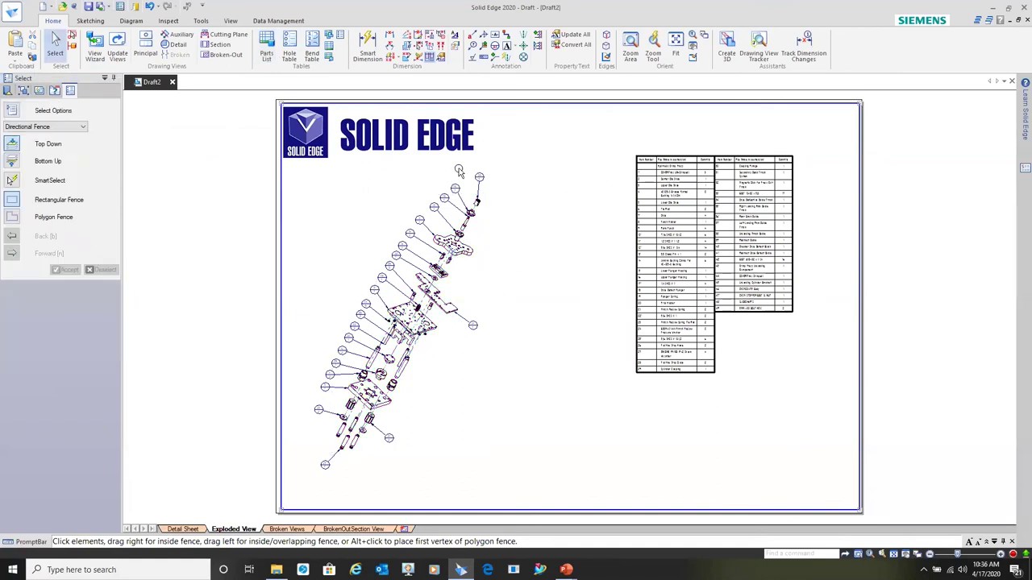
pyautogui.scroll(3, 413, 200)
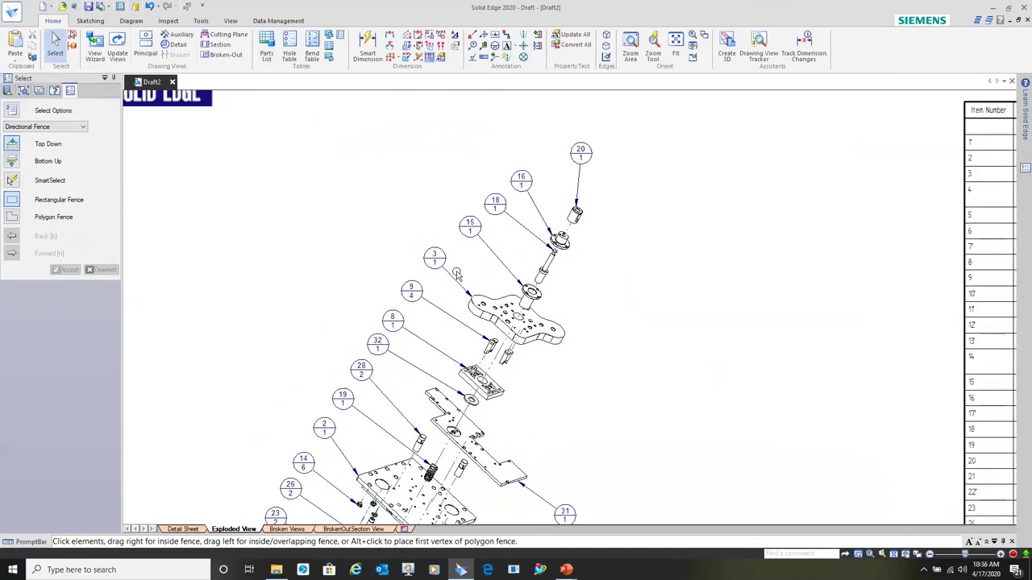
pyautogui.scroll(-1, 488, 355)
pyautogui.scroll(-2, 499, 332)
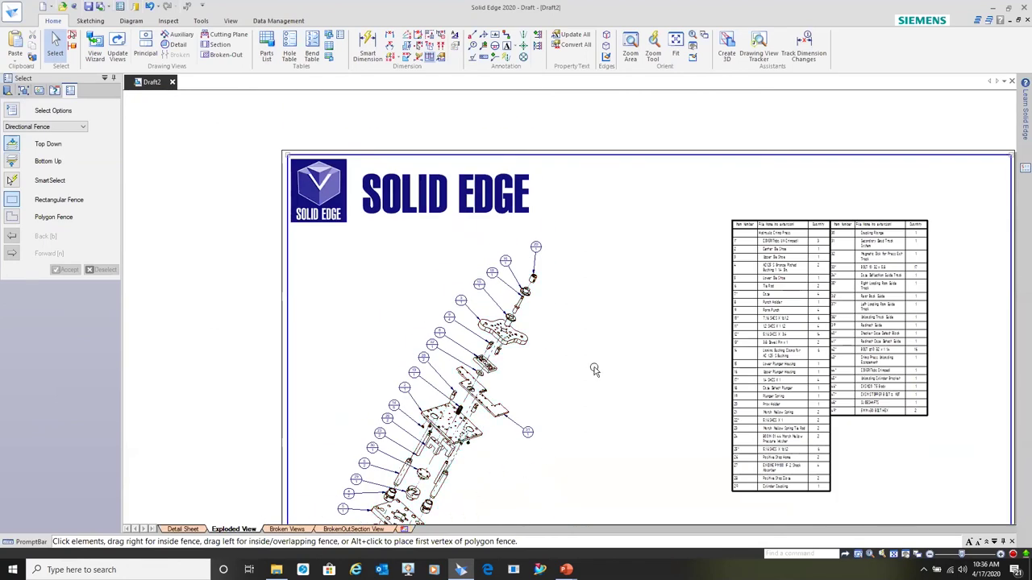
pyautogui.click(450, 323)
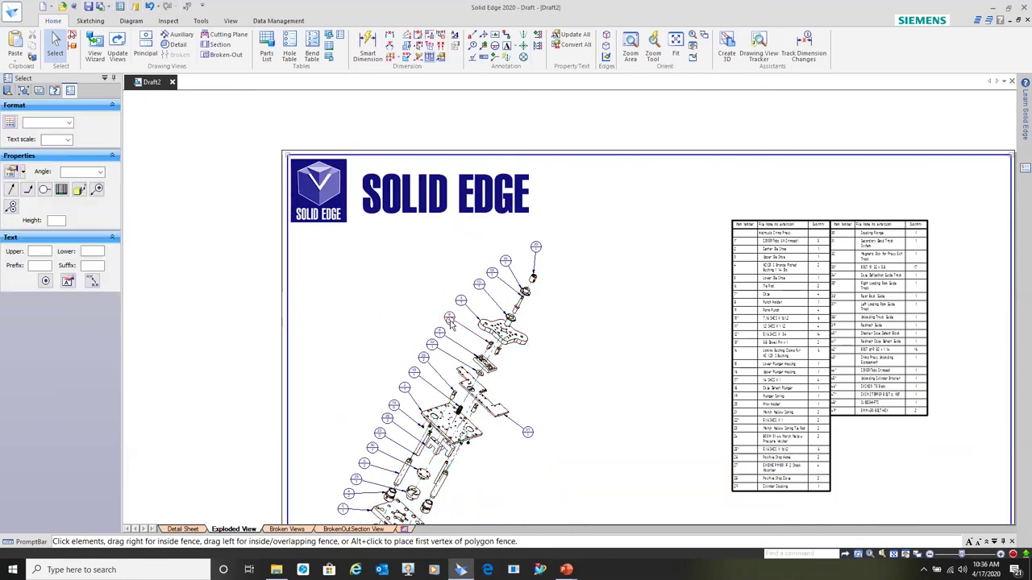
# Step: Slide the selected balloon up along the exploded view's alignment shape and examine the parts list entries
pyautogui.moveTo(454, 315)
pyautogui.mouseDown()
pyautogui.moveTo(437, 361)
pyautogui.moveTo(453, 311)
pyautogui.mouseUp()
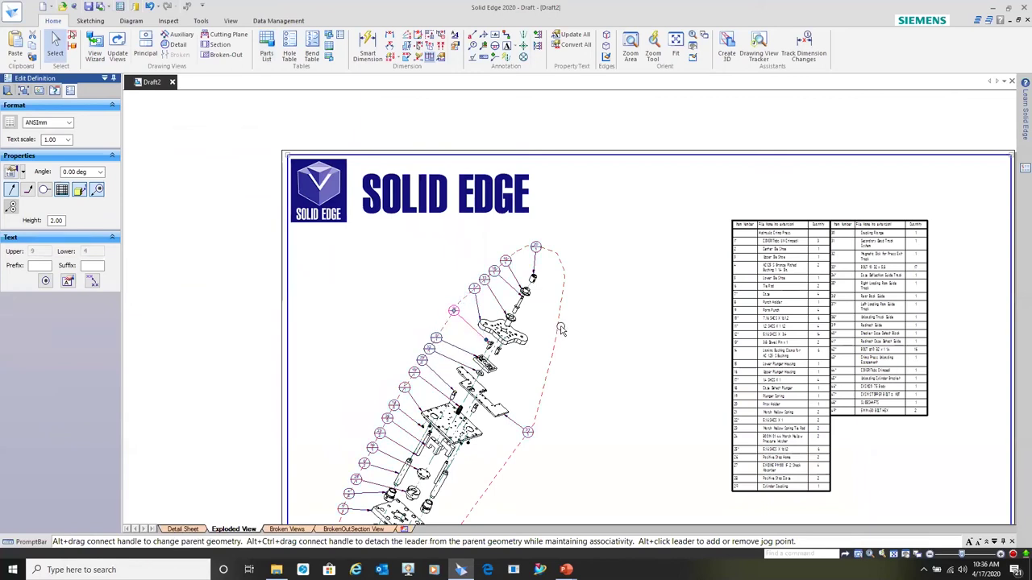
pyautogui.click(614, 337)
pyautogui.scroll(-1, 615, 332)
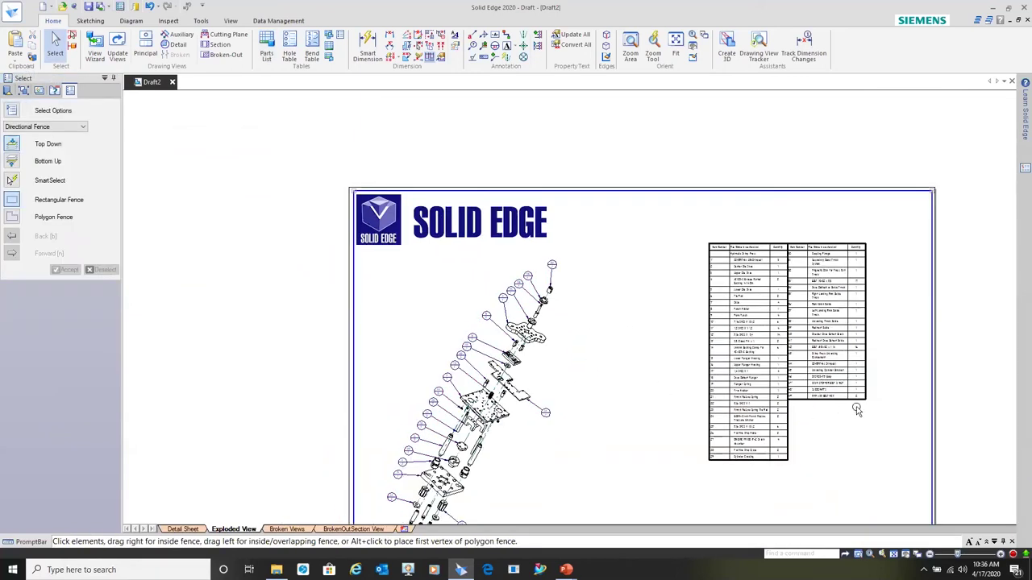
pyautogui.scroll(2, 848, 424)
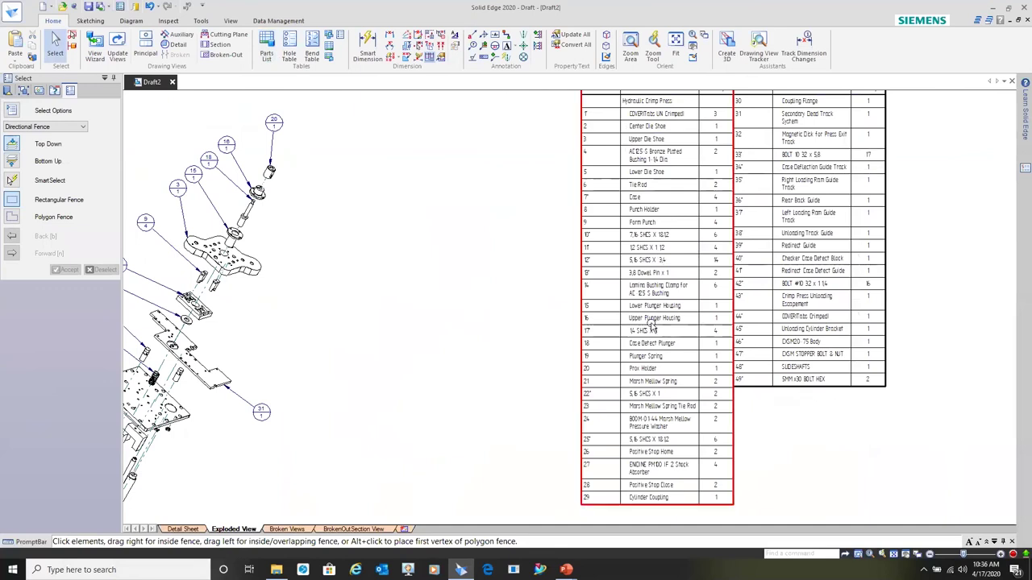
pyautogui.scroll(-1, 653, 309)
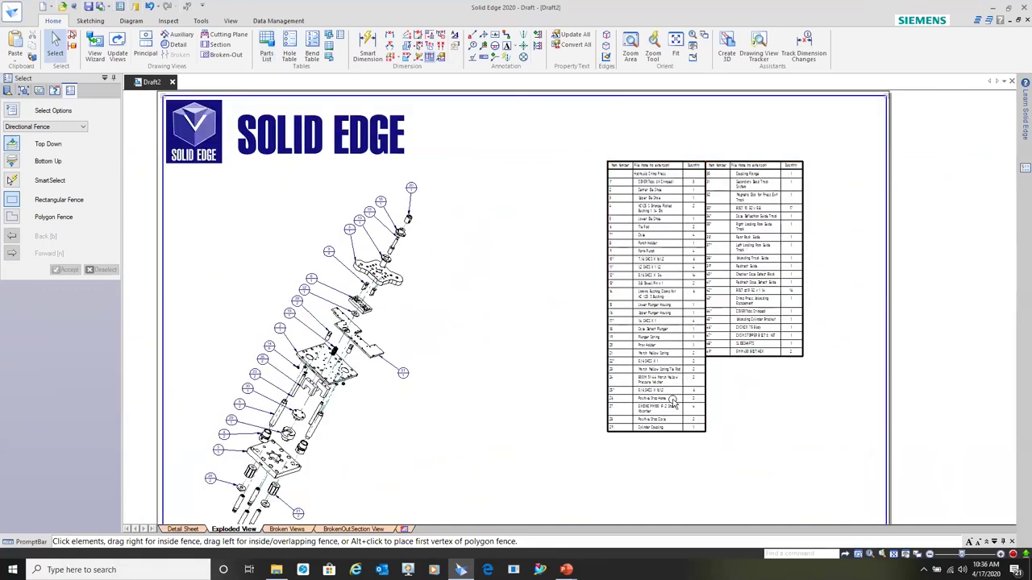
pyautogui.scroll(-1, 498, 364)
pyautogui.scroll(2, 504, 364)
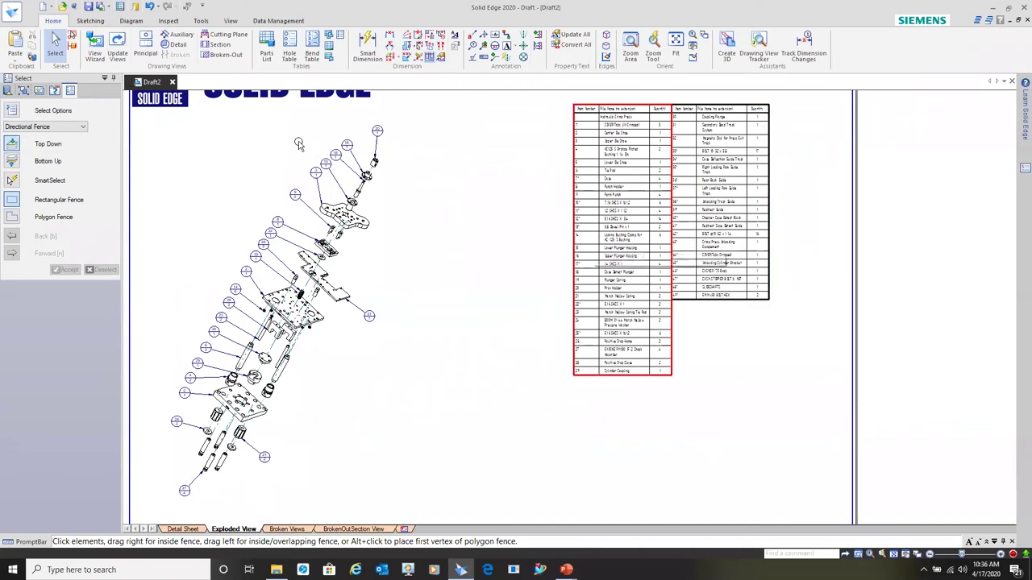
# Step: Create a detail view from a custom four-sided profile around the lobed plate of the exploded view and place it below the parts list
pyautogui.click(178, 44)
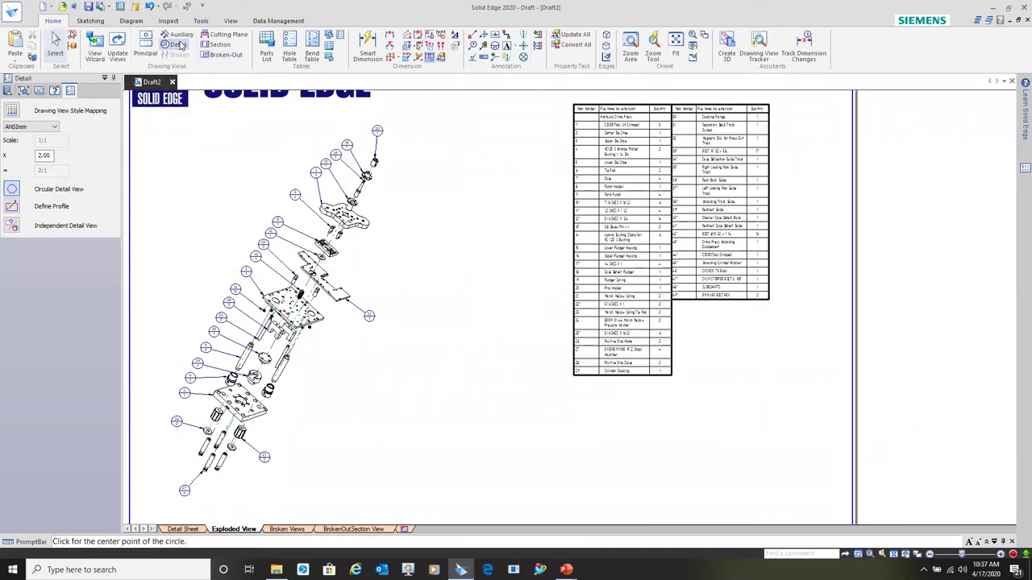
pyautogui.click(12, 206)
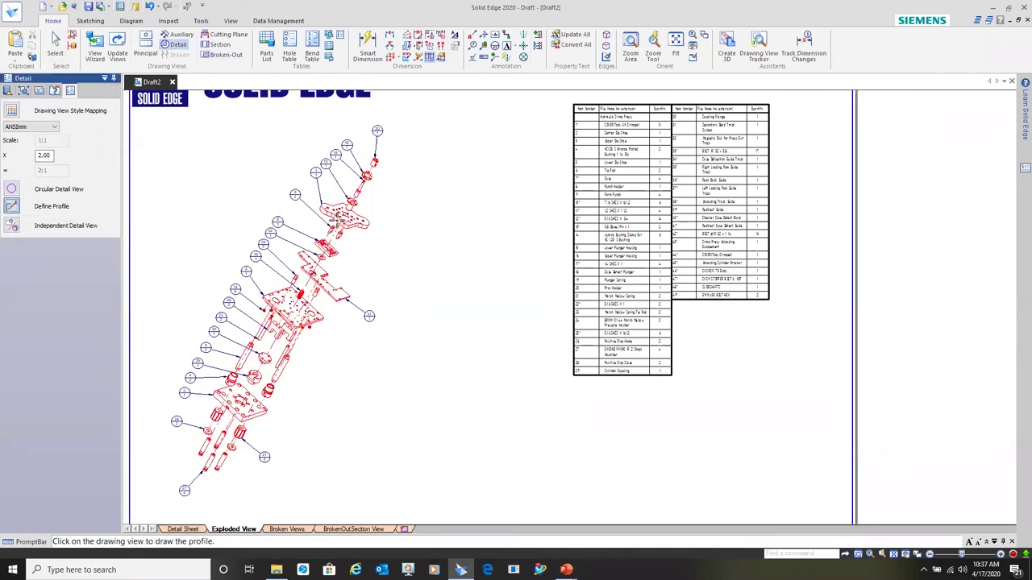
pyautogui.click(345, 226)
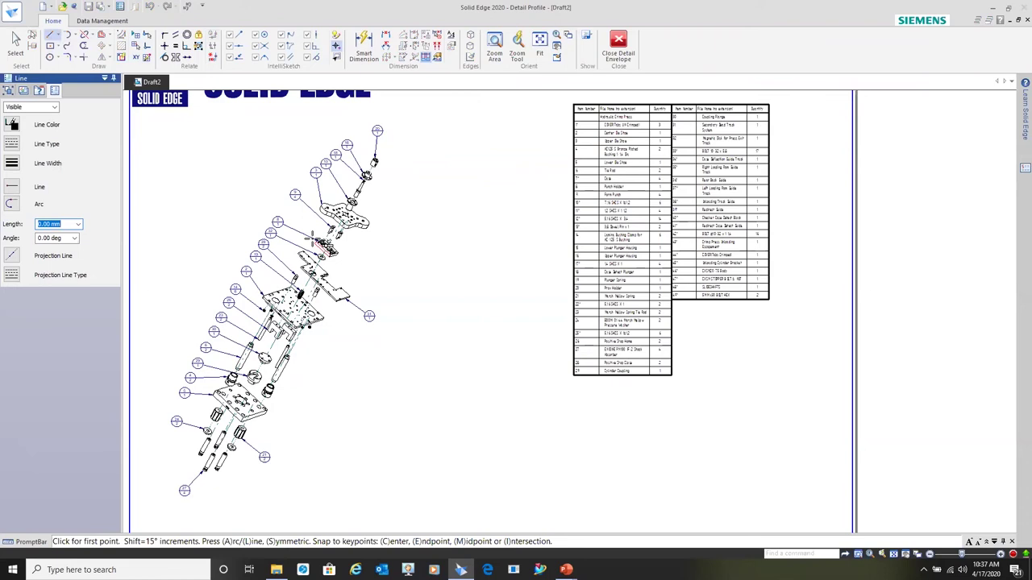
pyautogui.click(392, 234)
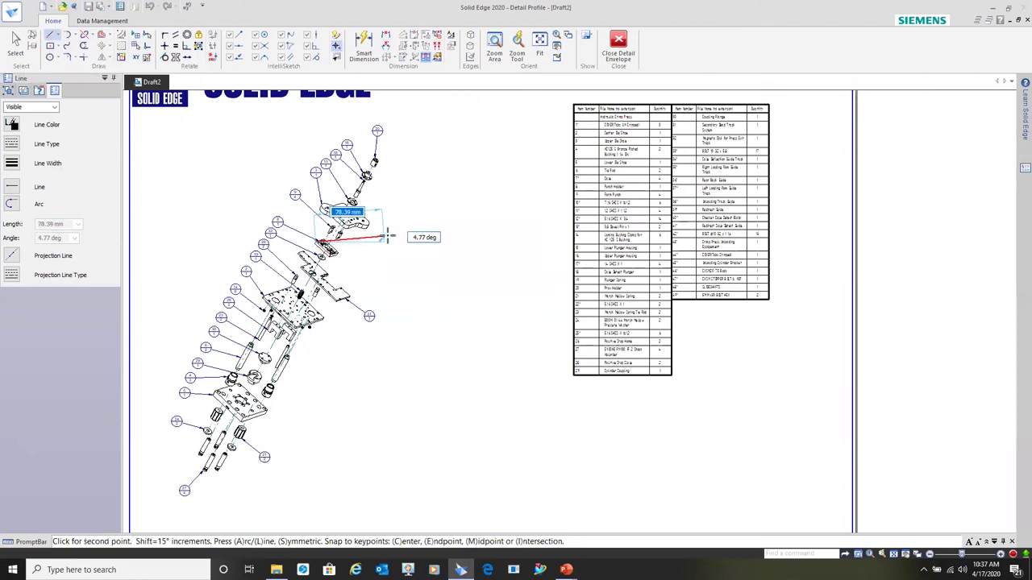
pyautogui.click(383, 185)
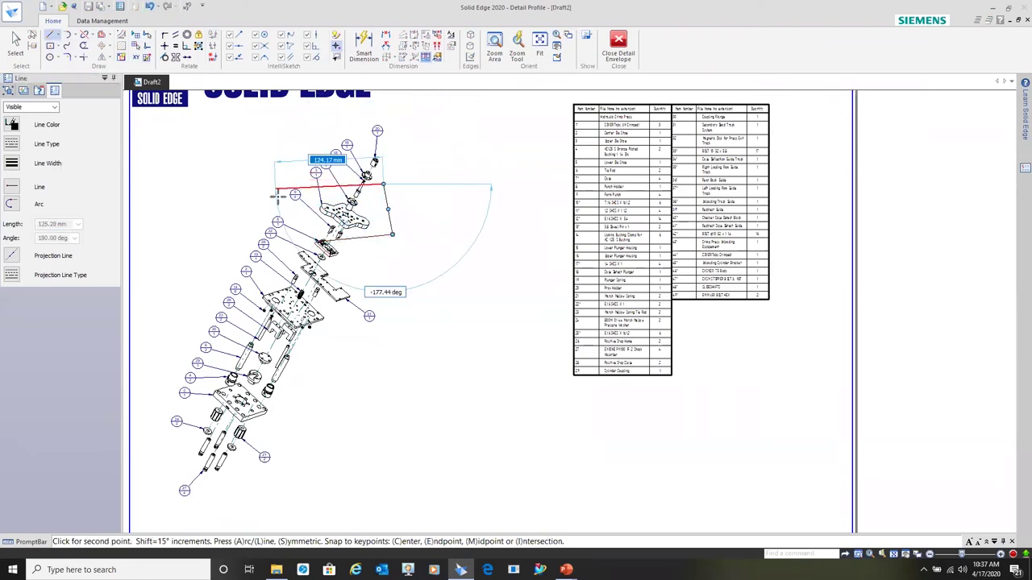
pyautogui.click(295, 185)
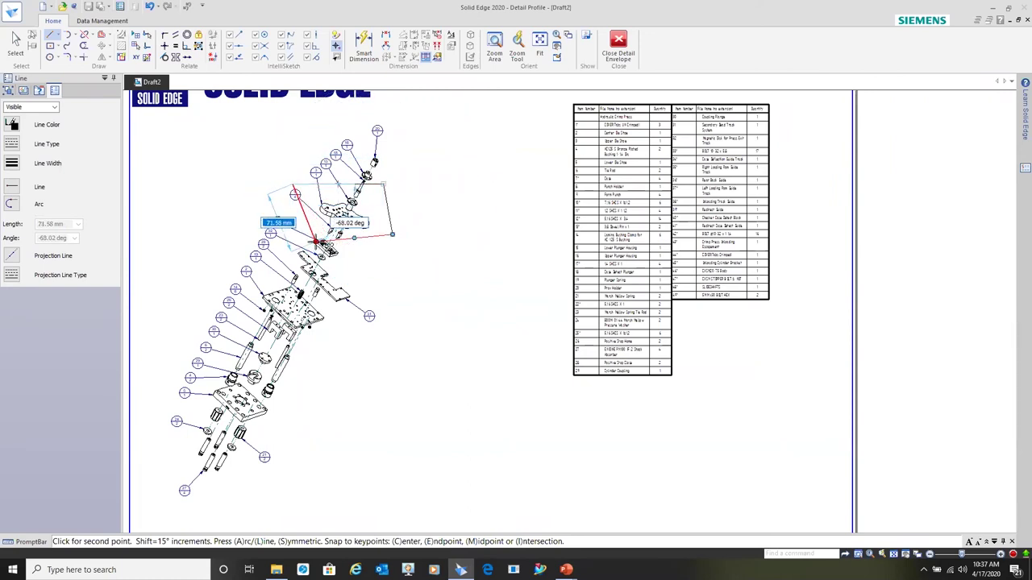
pyautogui.click(316, 241)
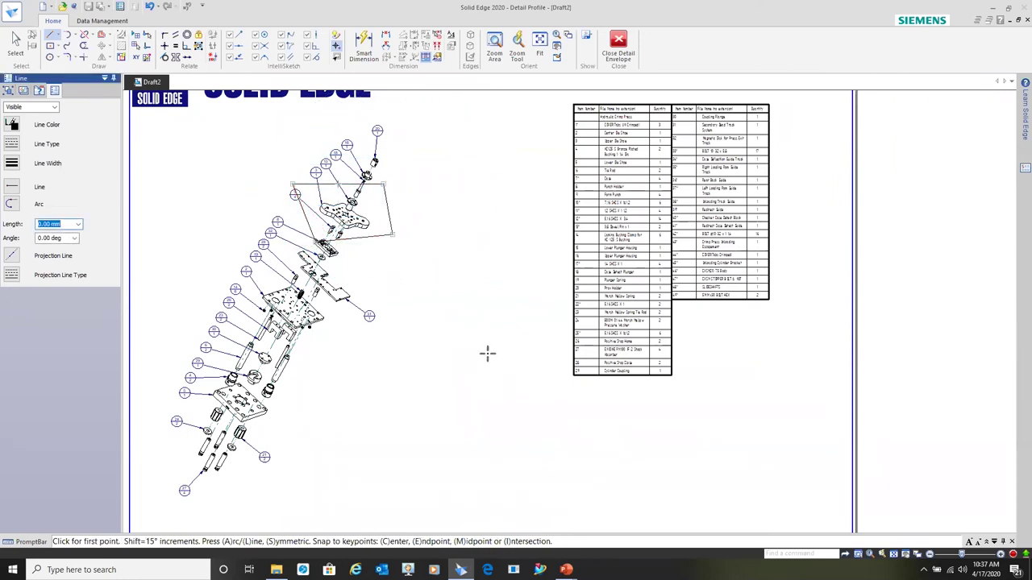
pyautogui.click(618, 47)
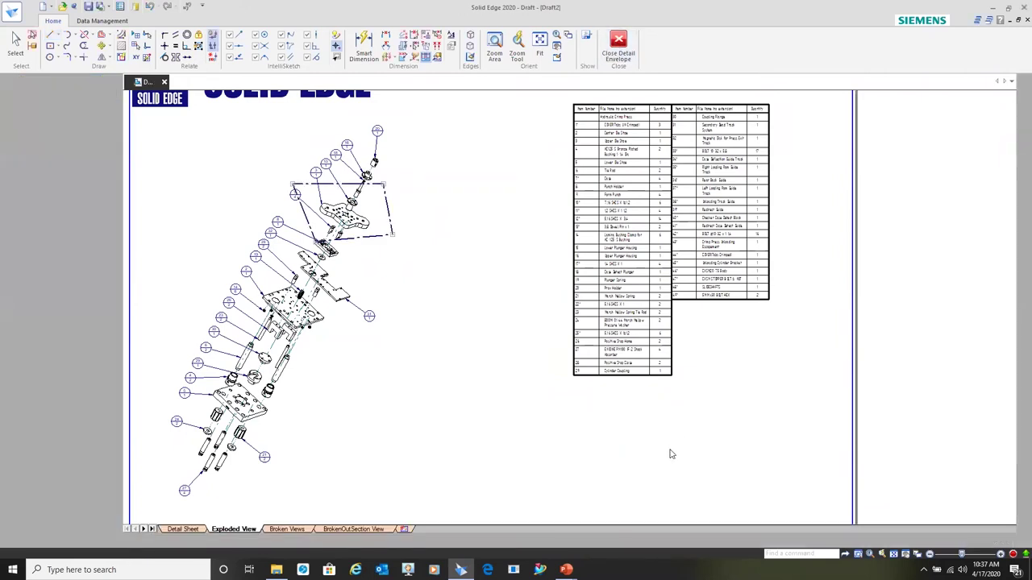
pyautogui.click(668, 450)
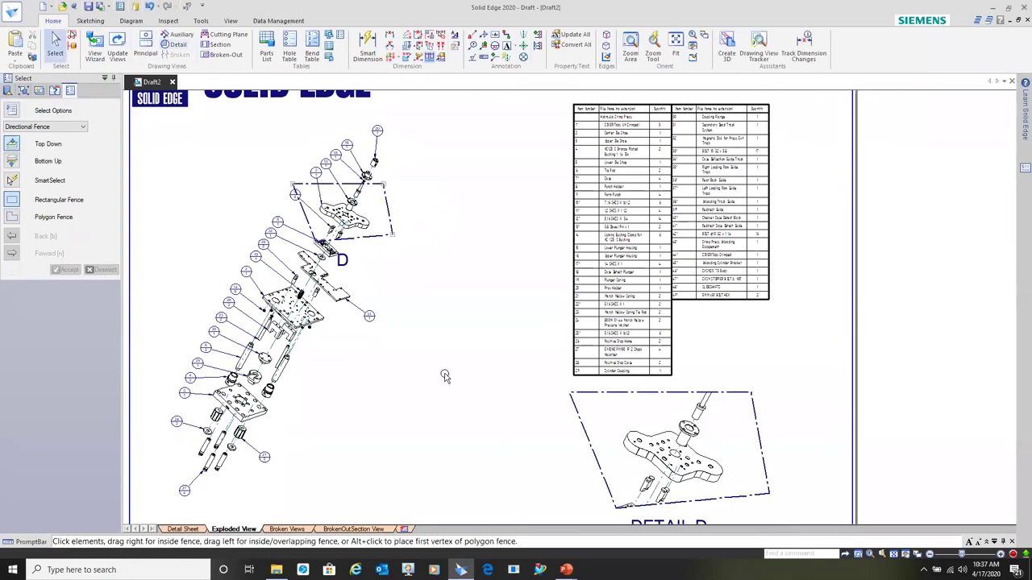
# Step: Move the detail envelope D down onto the square plate in the lower exploded view and update the drawing views
pyautogui.click(378, 240)
pyautogui.moveTo(377, 240); pyautogui.dragTo(272, 423)
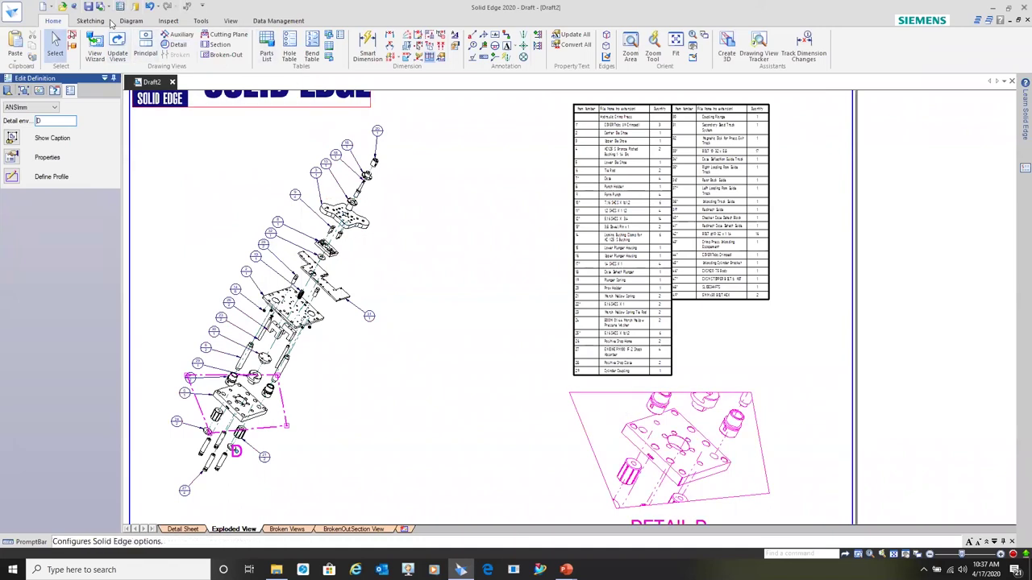
pyautogui.click(116, 53)
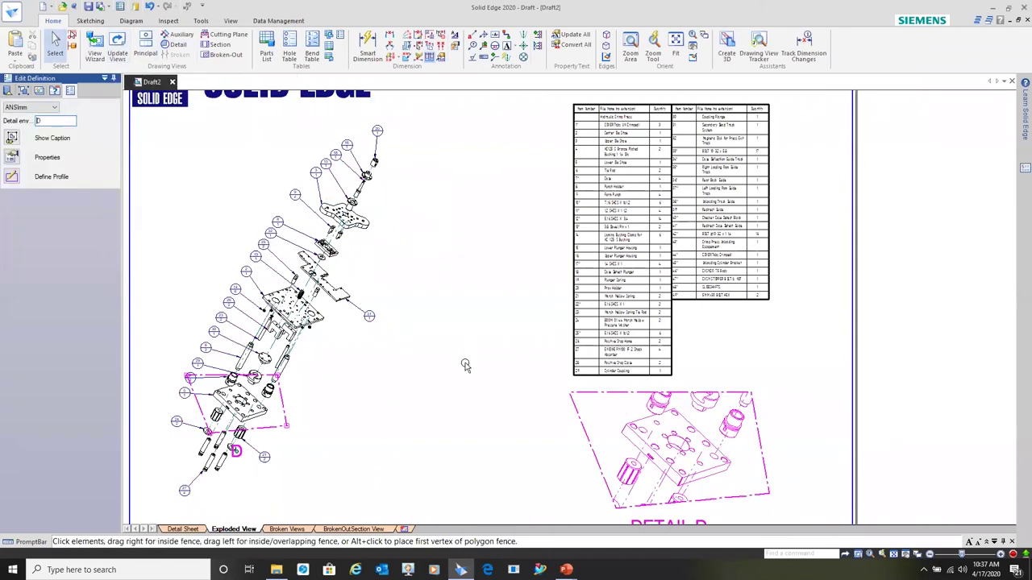
pyautogui.click(465, 365)
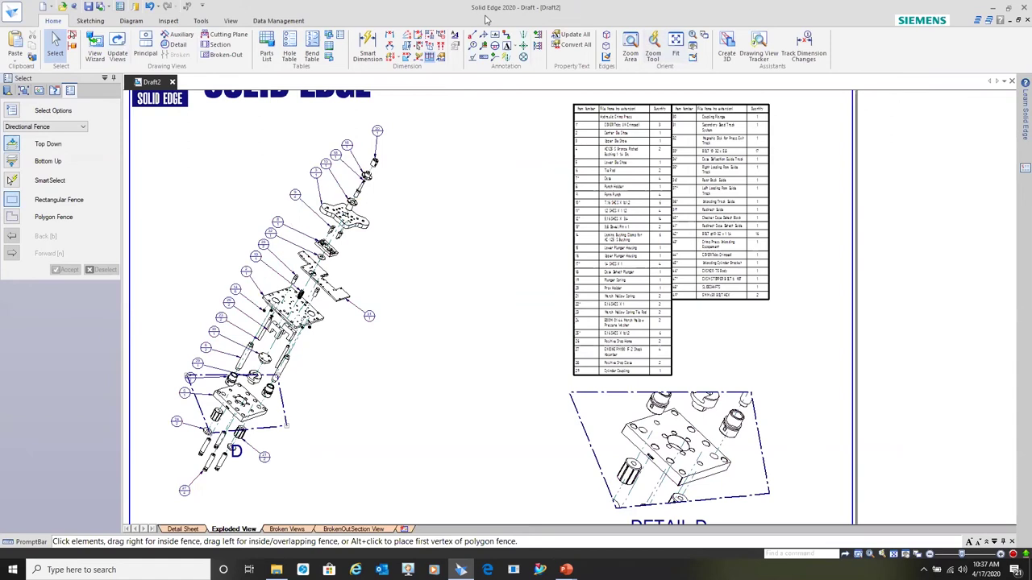
# Step: Add a balloon linked to the parts list, with item number and item count, to the square plate in Detail D, placed outside its envelope
pyautogui.click(472, 46)
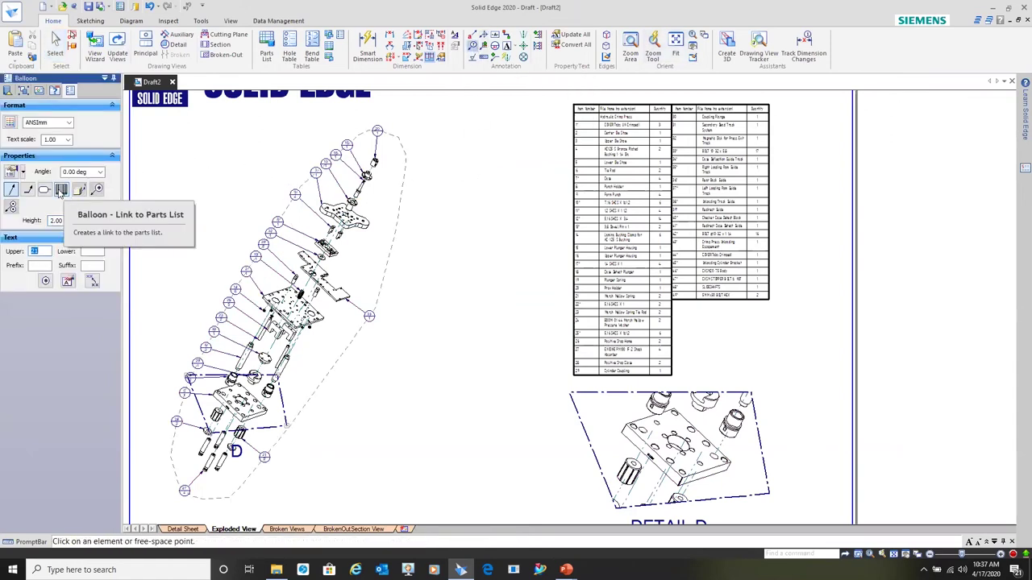
pyautogui.click(61, 192)
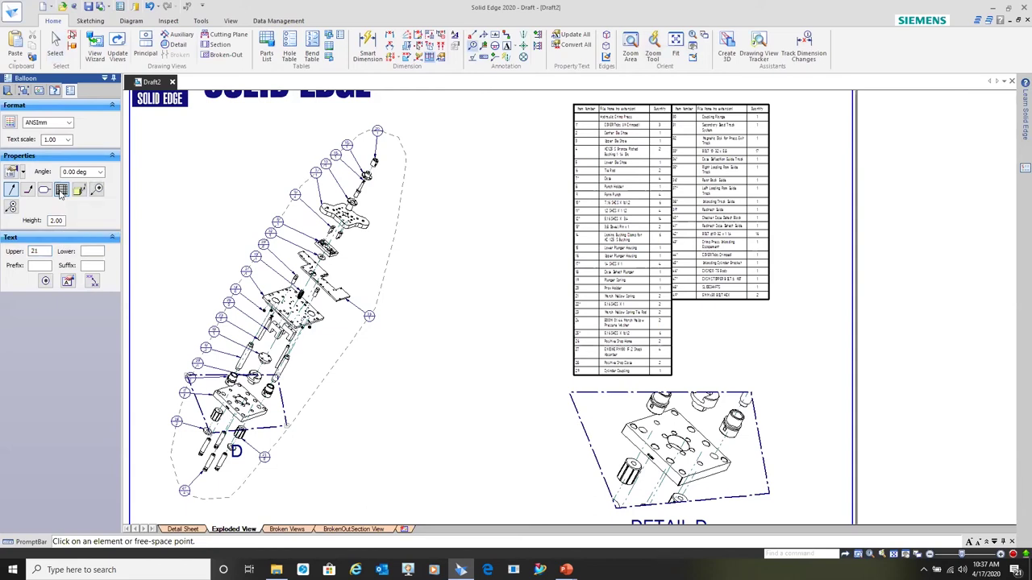
pyautogui.click(80, 191)
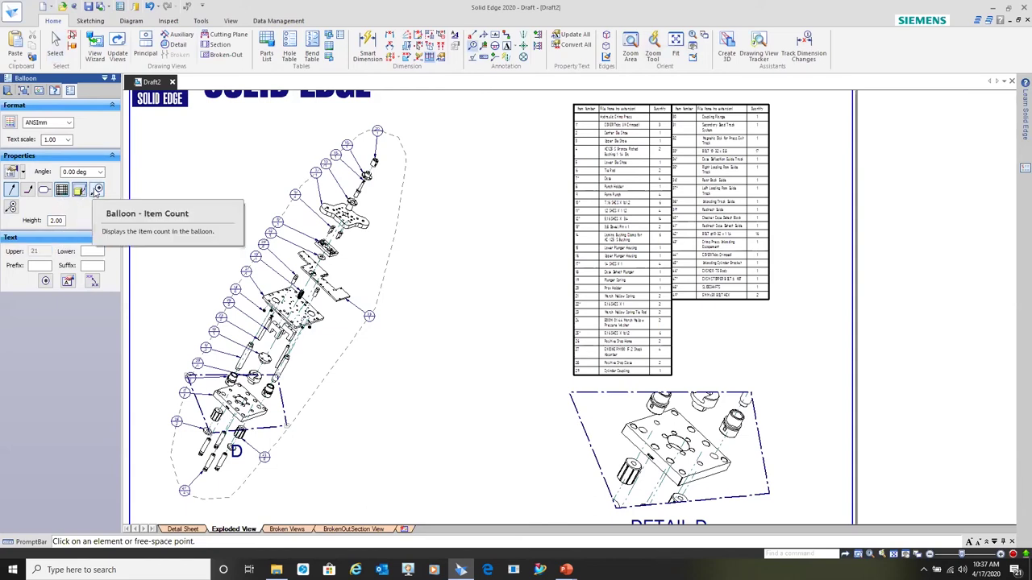
pyautogui.click(96, 191)
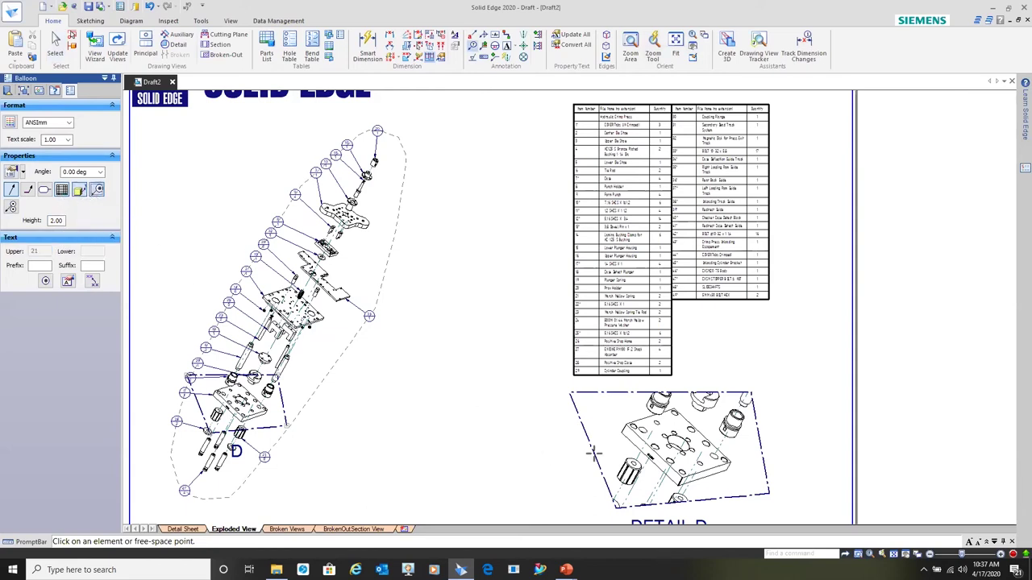
pyautogui.click(622, 425)
pyautogui.click(520, 415)
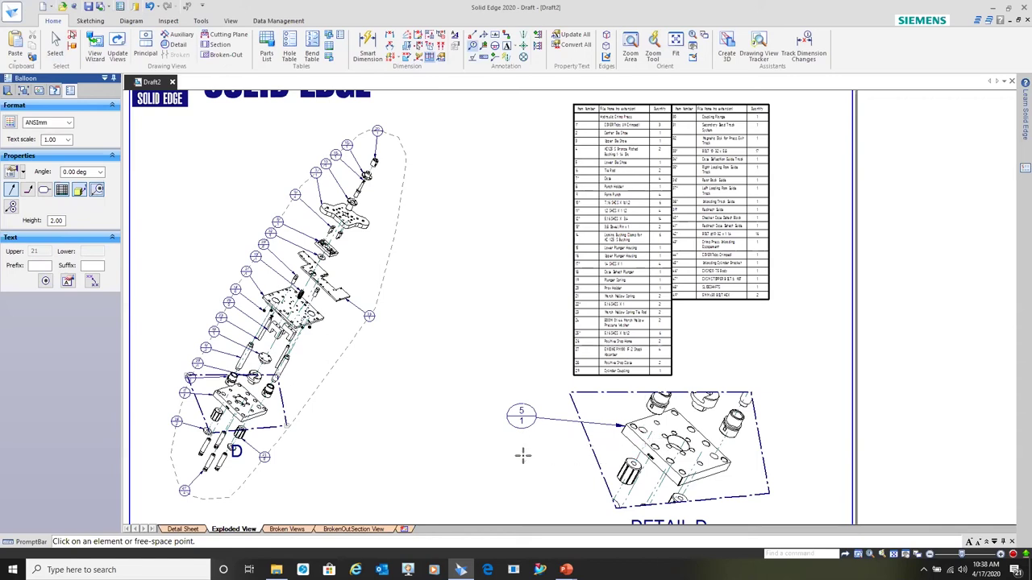
pyautogui.scroll(-1, 805, 322)
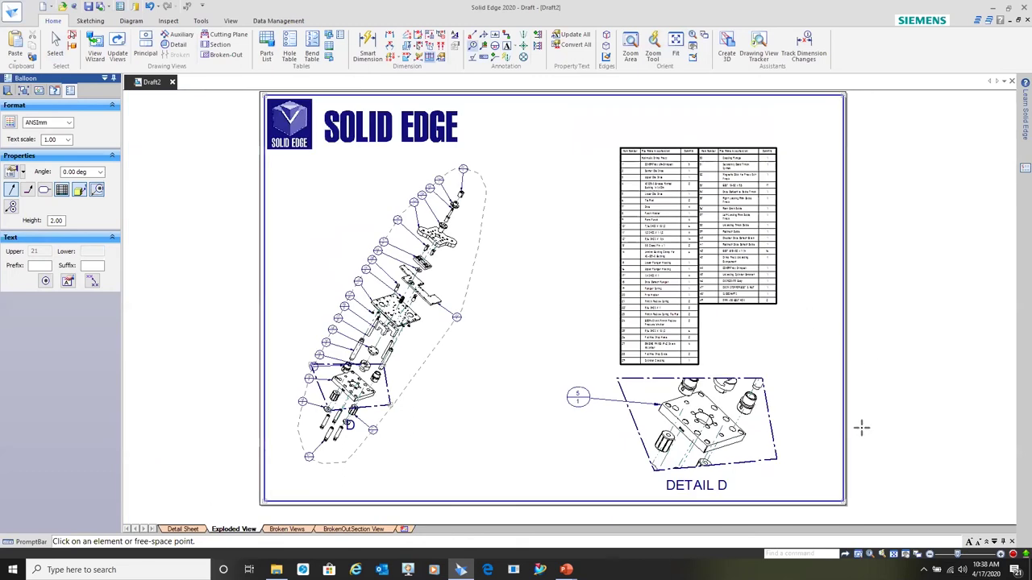
# Step: Review the Detail Sheet, Exploded View, Broken Views and BrokenOutSection View sheets, and return to the Exploded View sheet
pyautogui.click(192, 529)
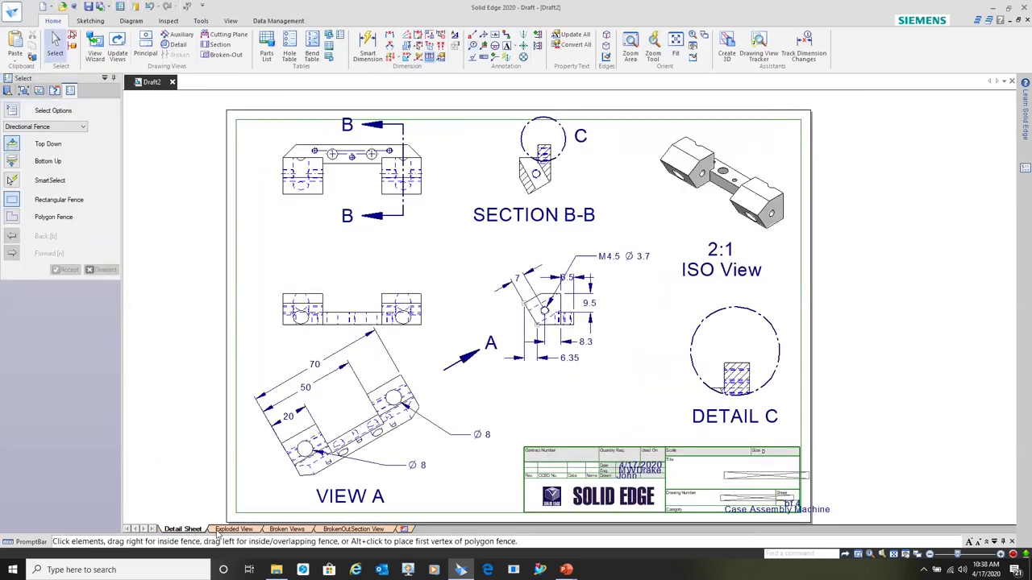
pyautogui.click(222, 531)
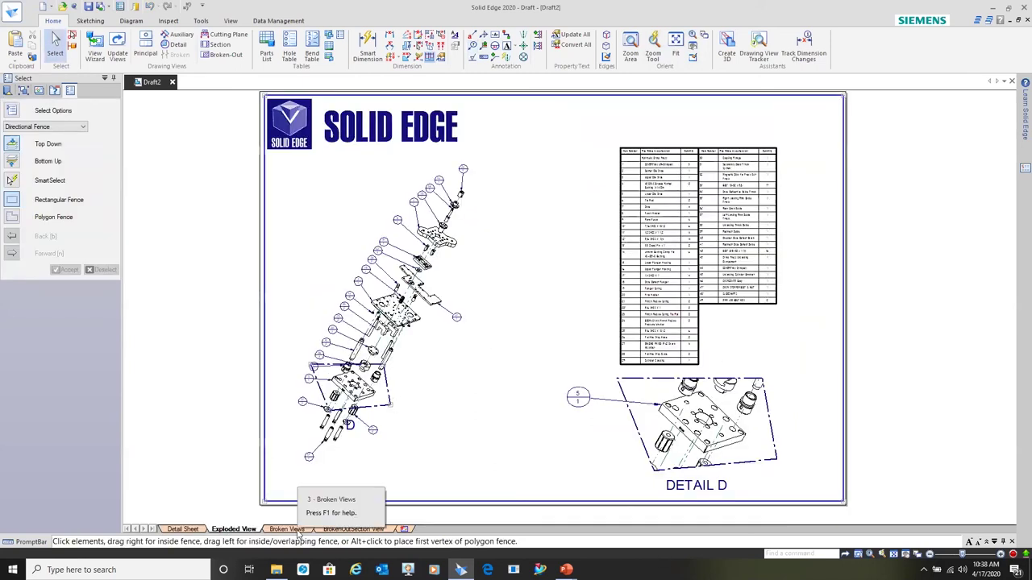
pyautogui.click(299, 531)
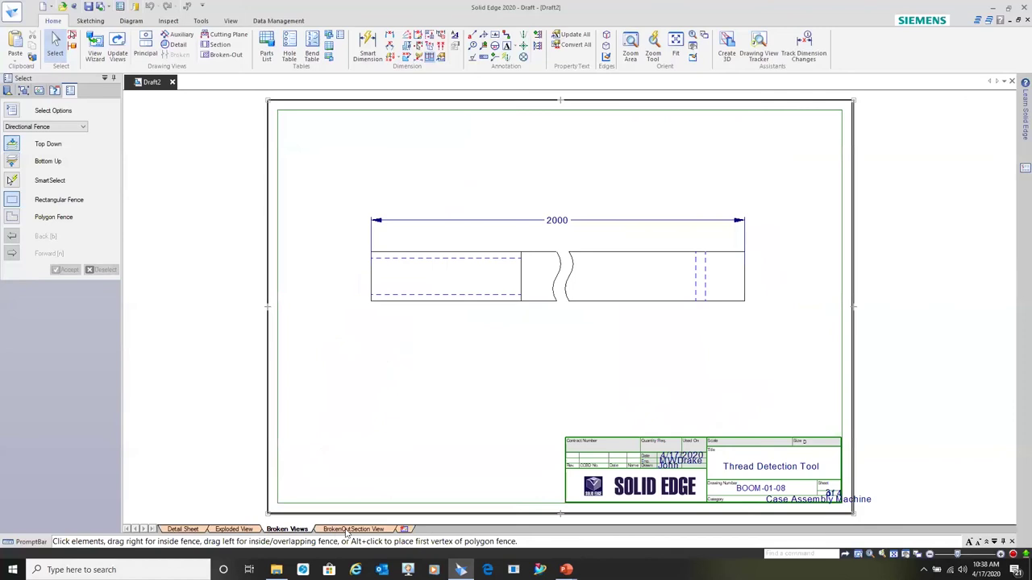
pyautogui.click(352, 530)
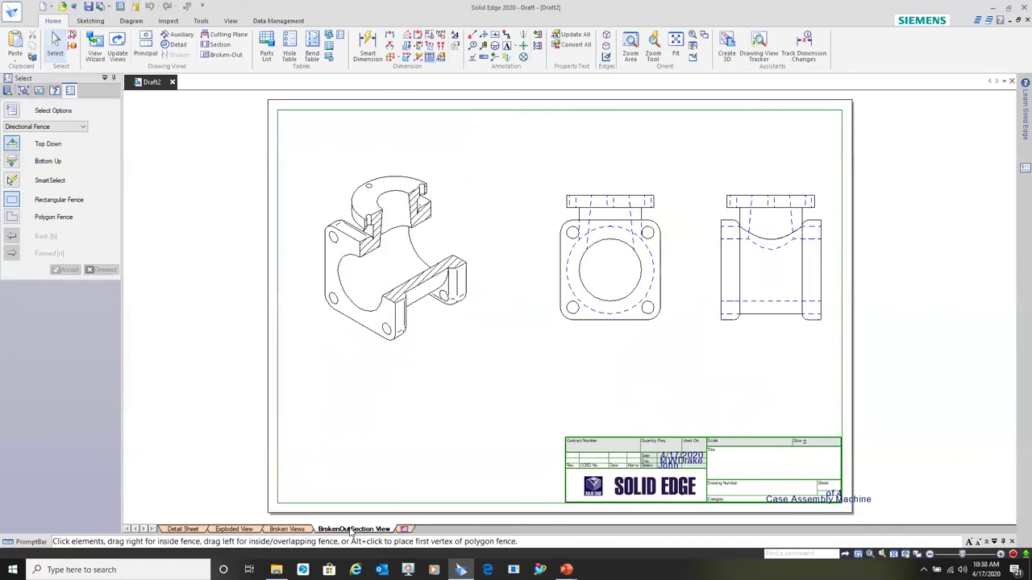
pyautogui.click(238, 530)
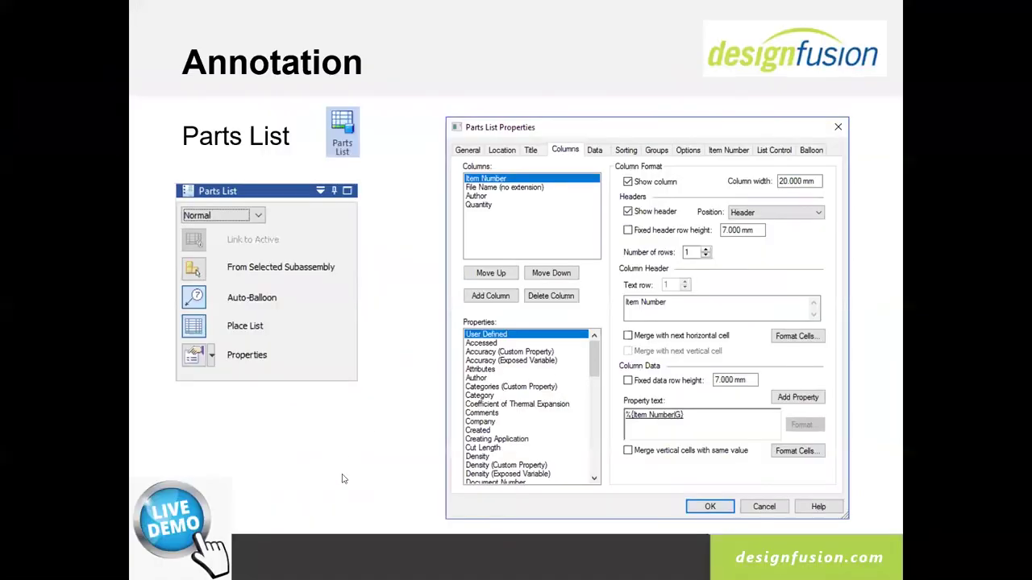
pyautogui.click(342, 479)
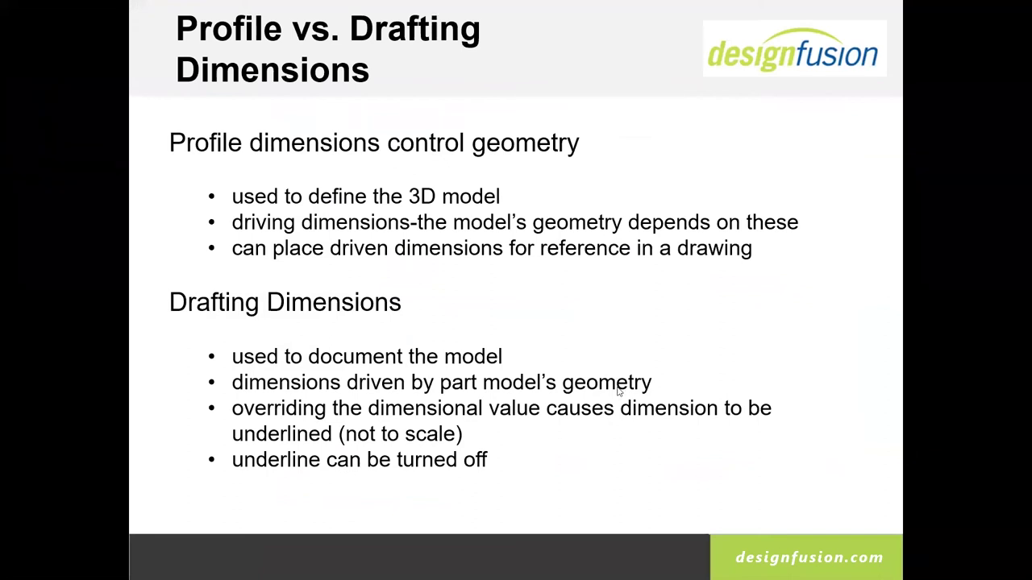
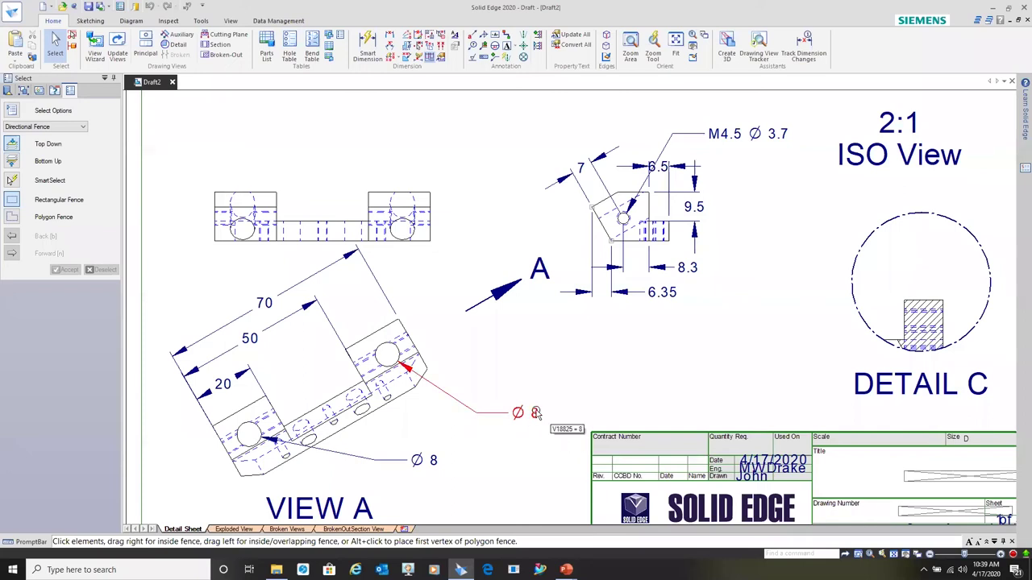
pyautogui.click(535, 413)
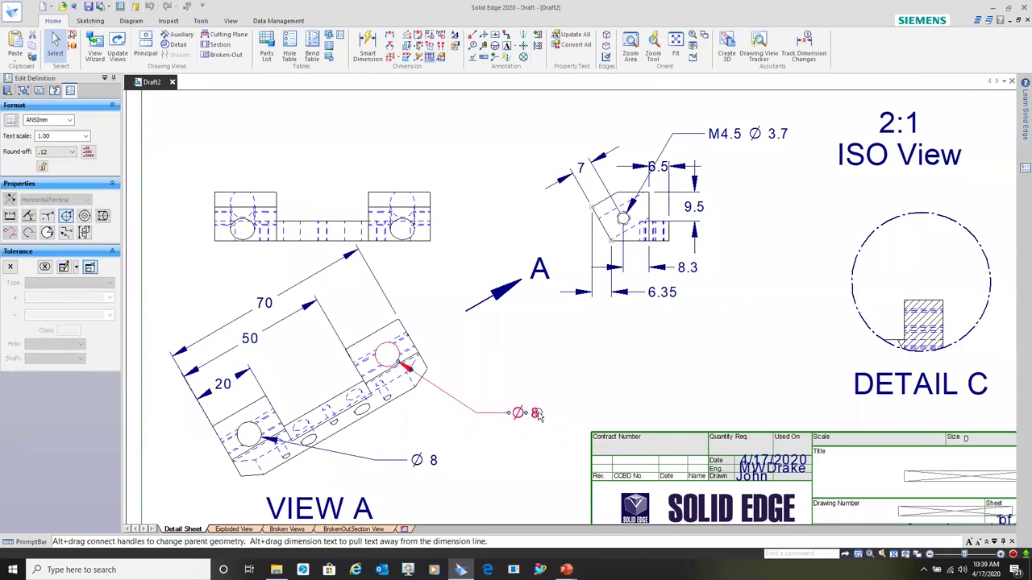
pyautogui.click(537, 414)
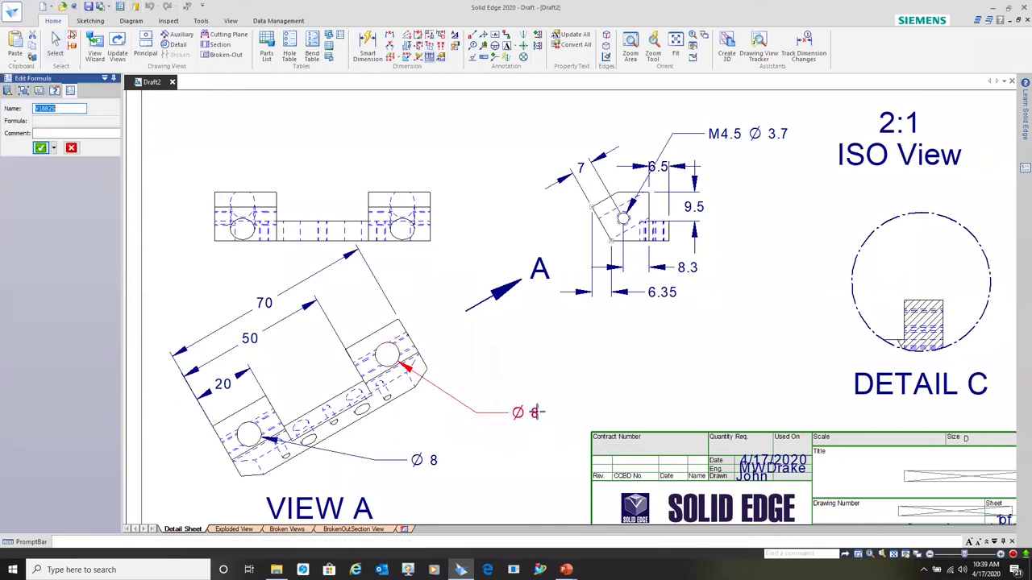
pyautogui.click(538, 413)
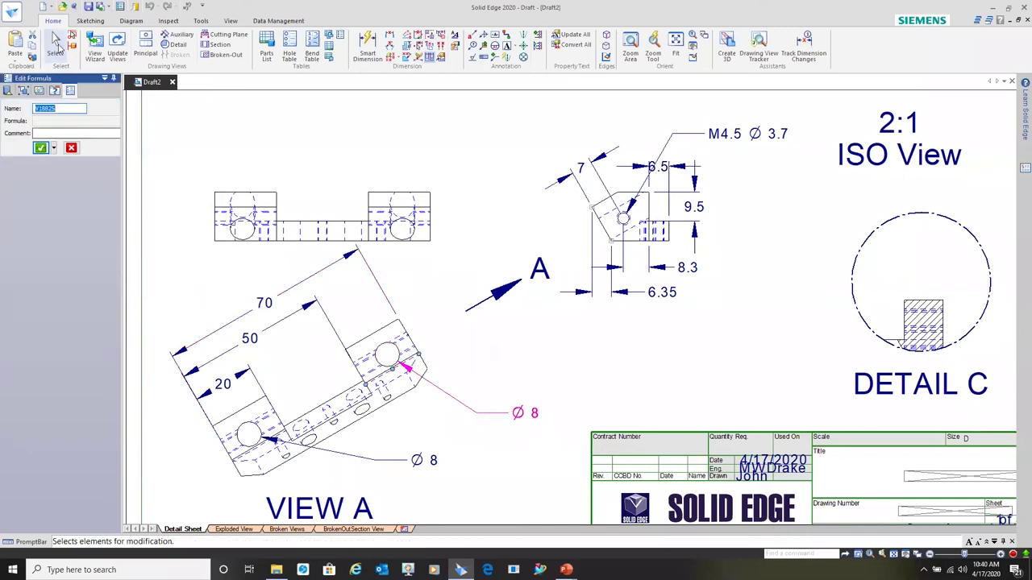
pyautogui.click(544, 415)
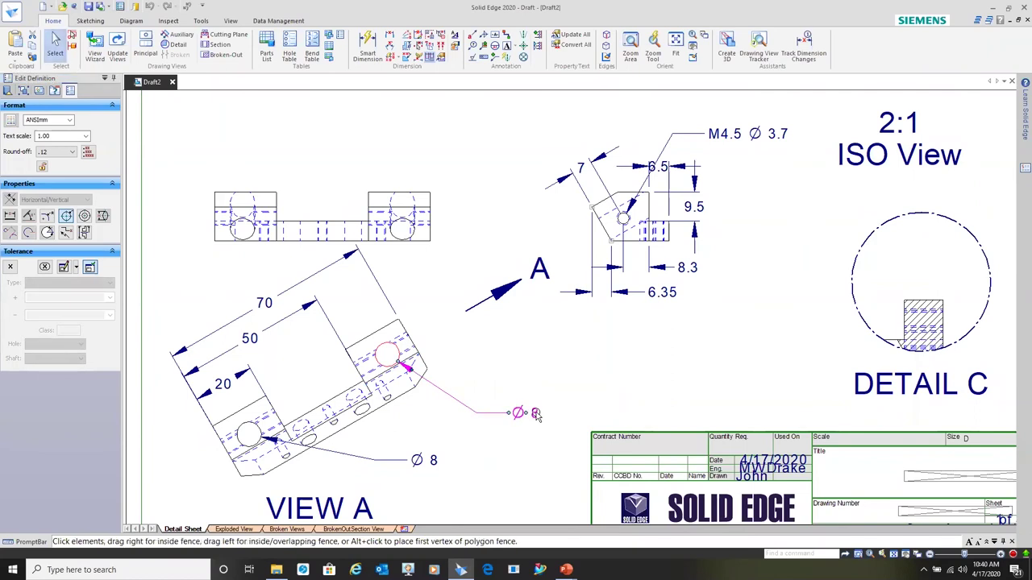
pyautogui.click(537, 415)
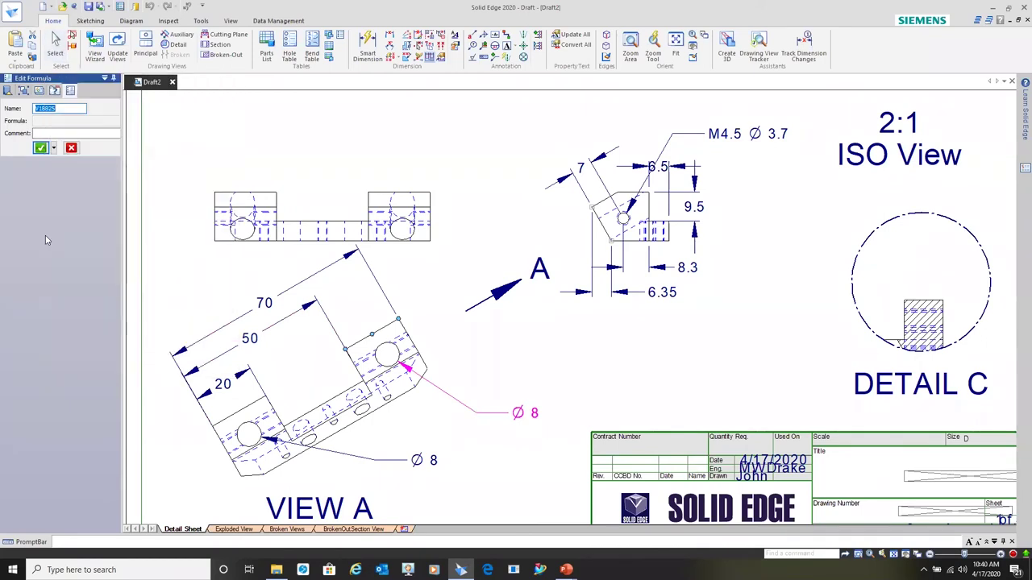
pyautogui.click(56, 40)
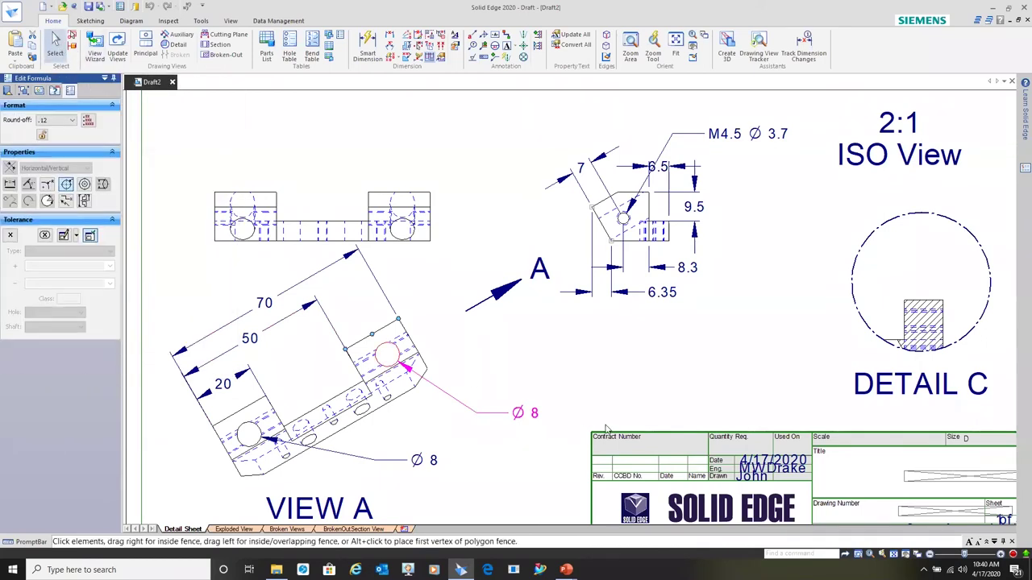
# Step: Override the diameter dimension of the upper hole in View A with 7 mm
pyautogui.click(535, 415)
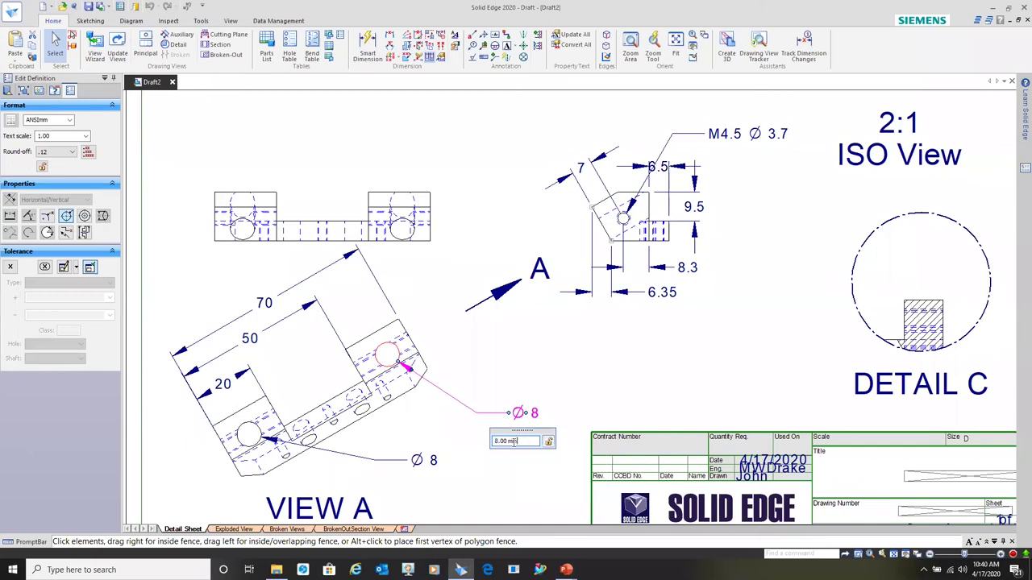
pyautogui.write('7')
pyautogui.press('Return')
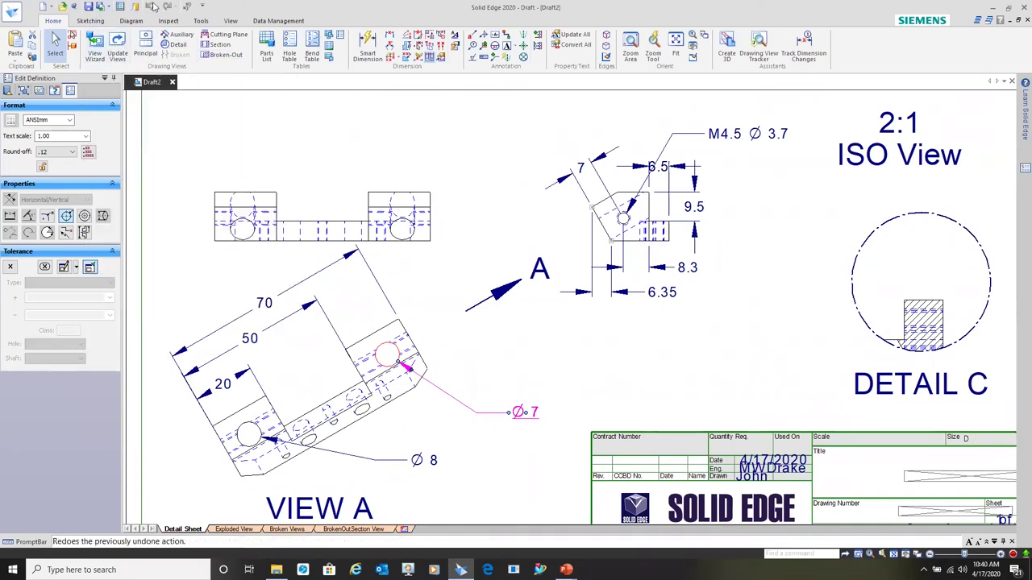
# Step: Set the overridden diameter dimension of View A's upper hole back to 8 mm
pyautogui.click(528, 413)
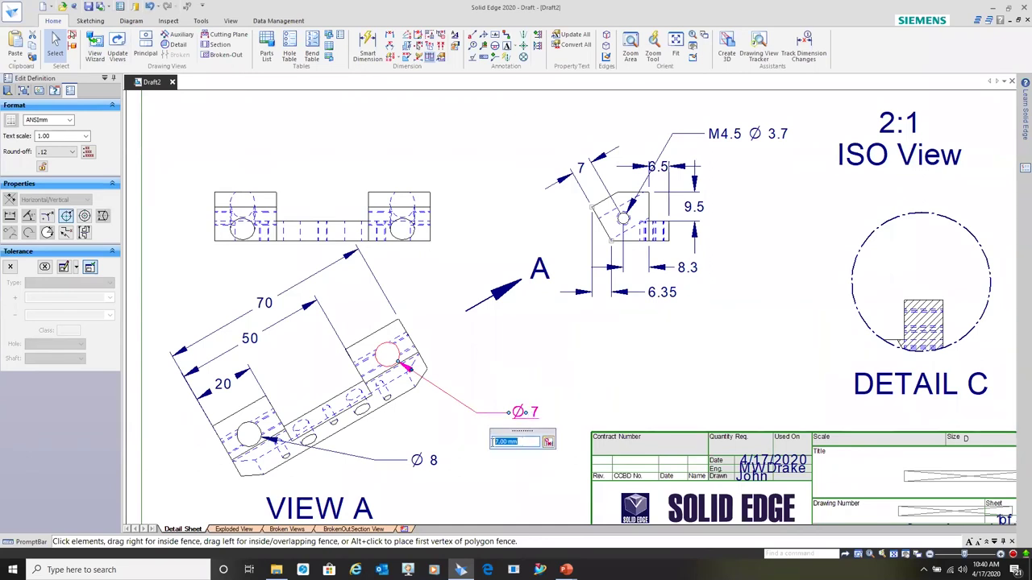
pyautogui.write('8')
pyautogui.press('Return')
pyautogui.press('Escape')
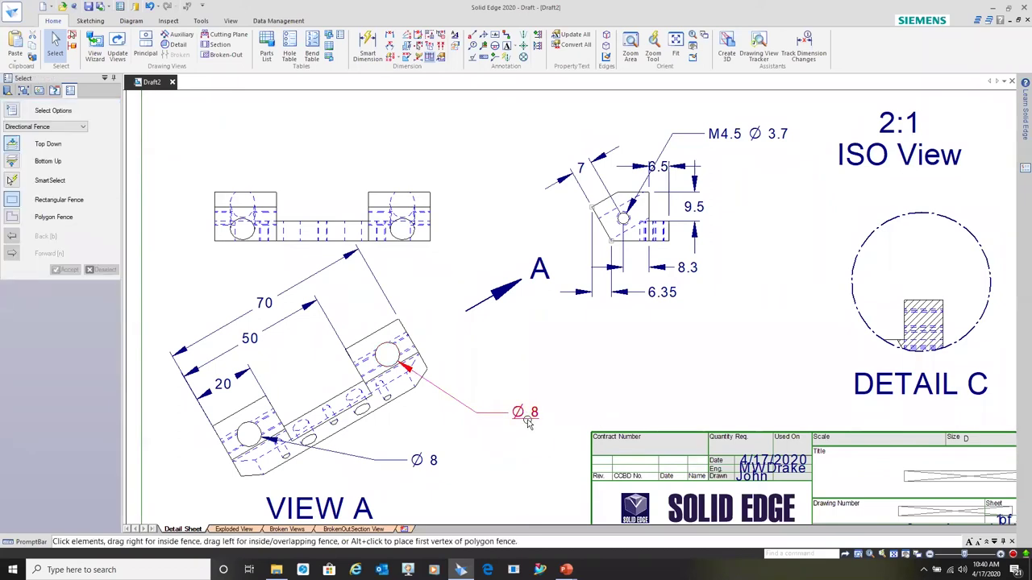
# Step: Delete the overridden diameter dimension and place a new Smart Dimension for the diameter of View A's upper hole
pyautogui.click(529, 413)
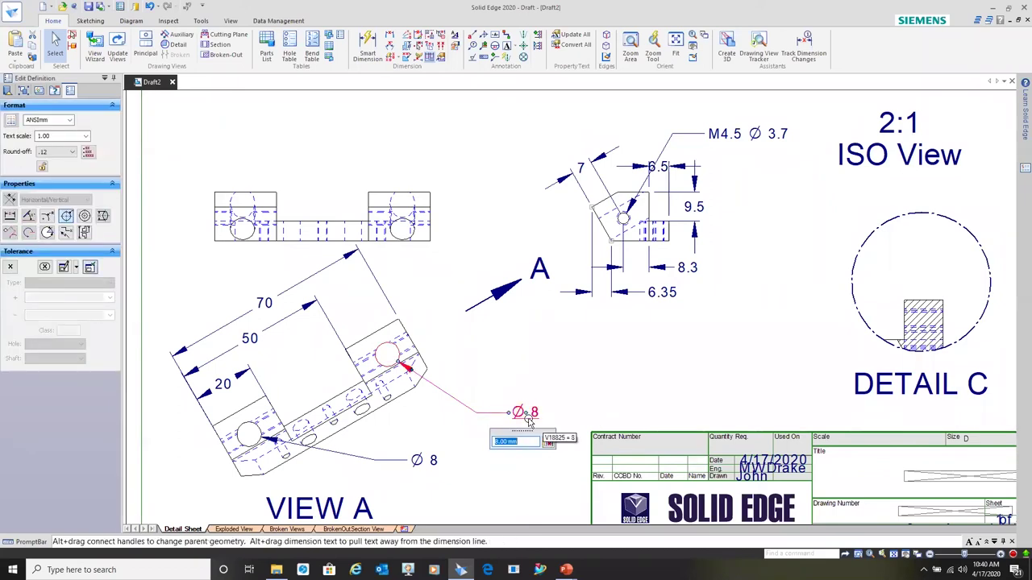
pyautogui.press('Escape')
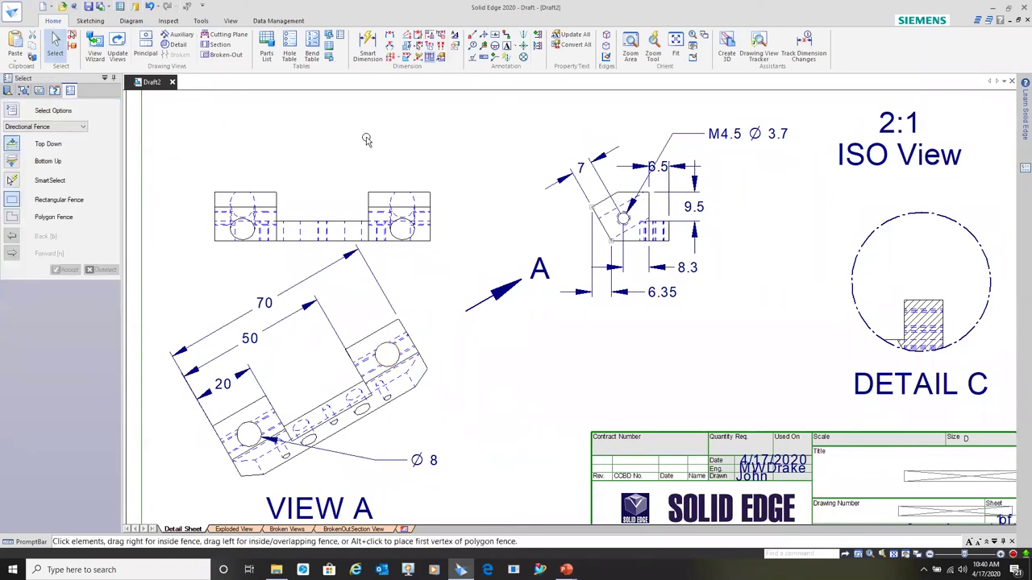
pyautogui.click(370, 41)
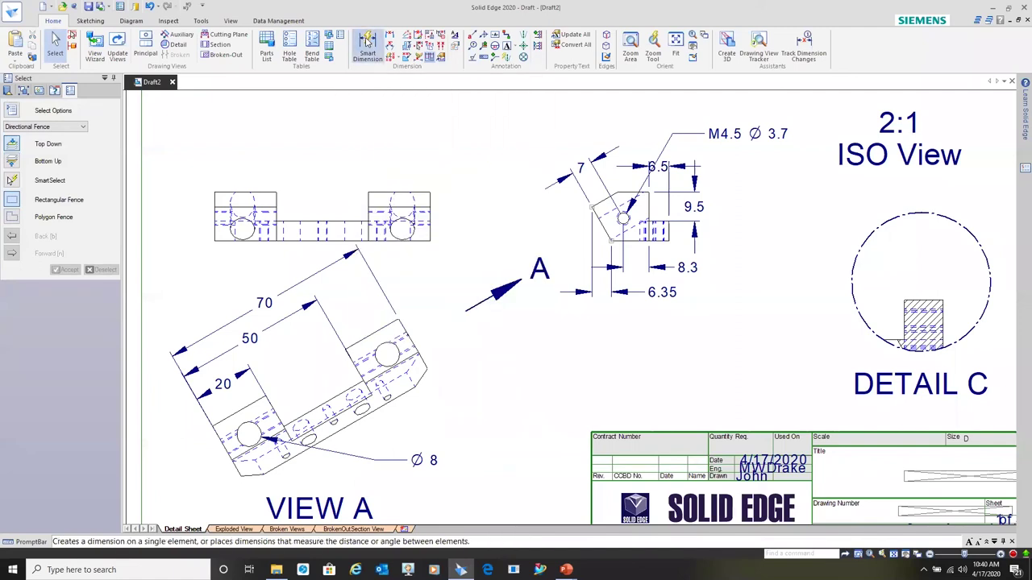
pyautogui.click(384, 348)
pyautogui.click(477, 400)
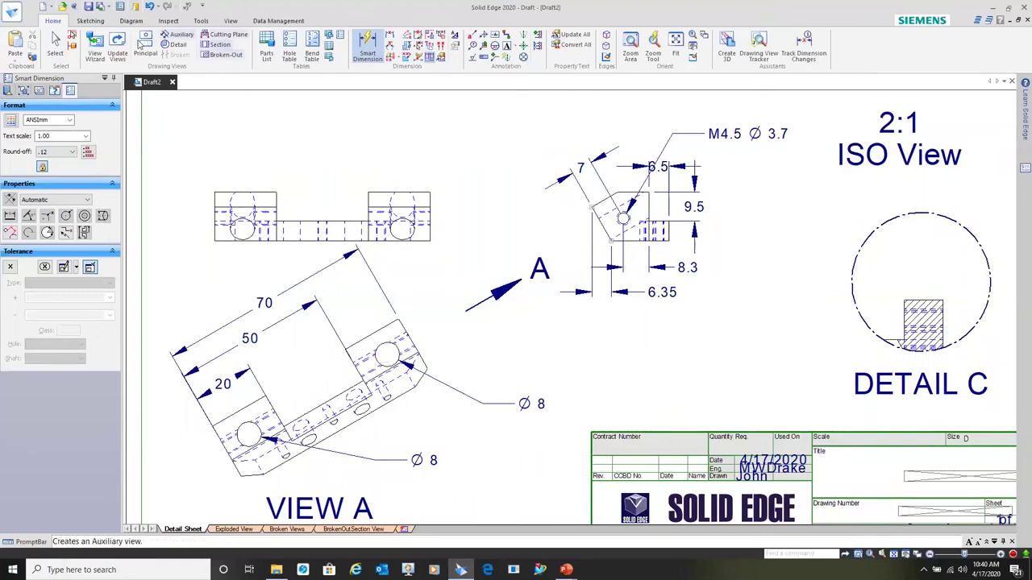
pyautogui.click(55, 38)
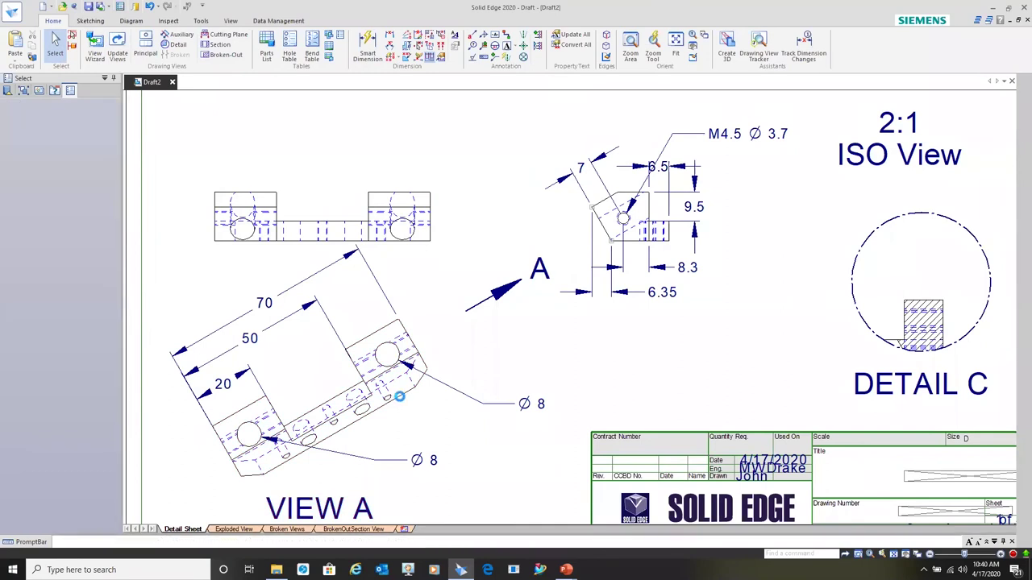
# Step: Open the part model referenced by View A and start Dynamic Edit on the Cutout 2 feature
pyautogui.doubleClick(398, 396)
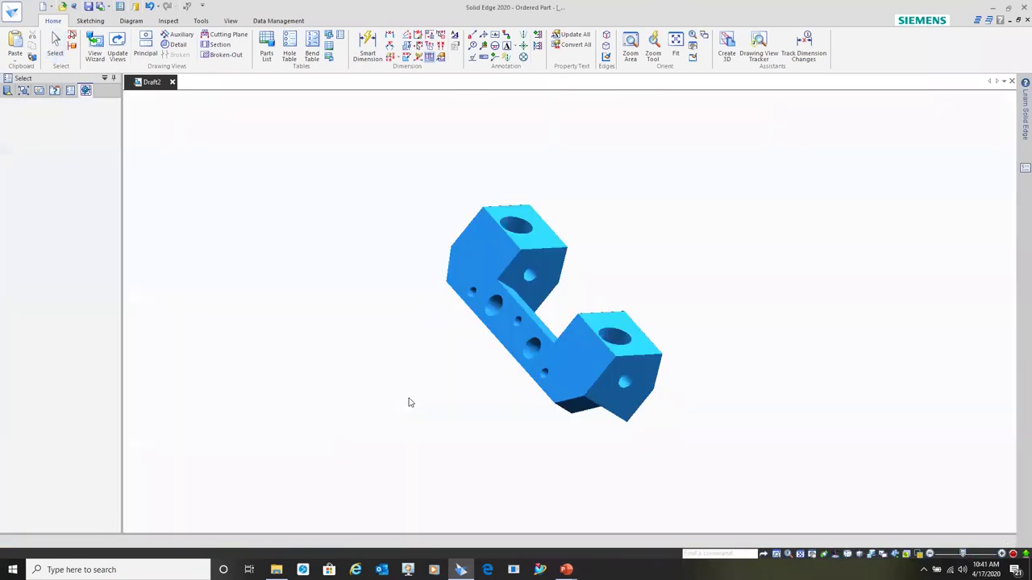
pyautogui.moveTo(636, 286); pyautogui.dragTo(509, 392, button='middle')
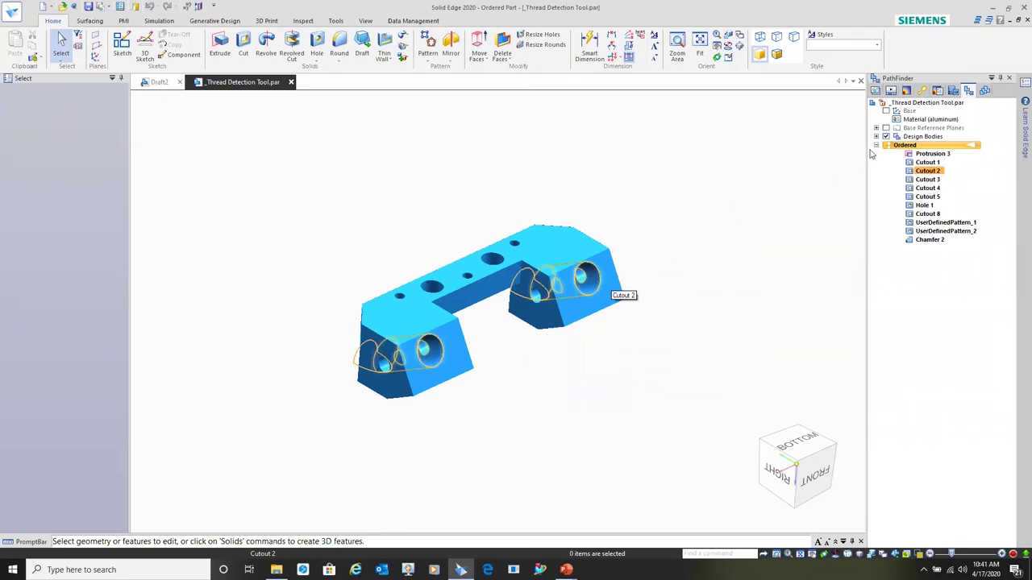
pyautogui.click(524, 284)
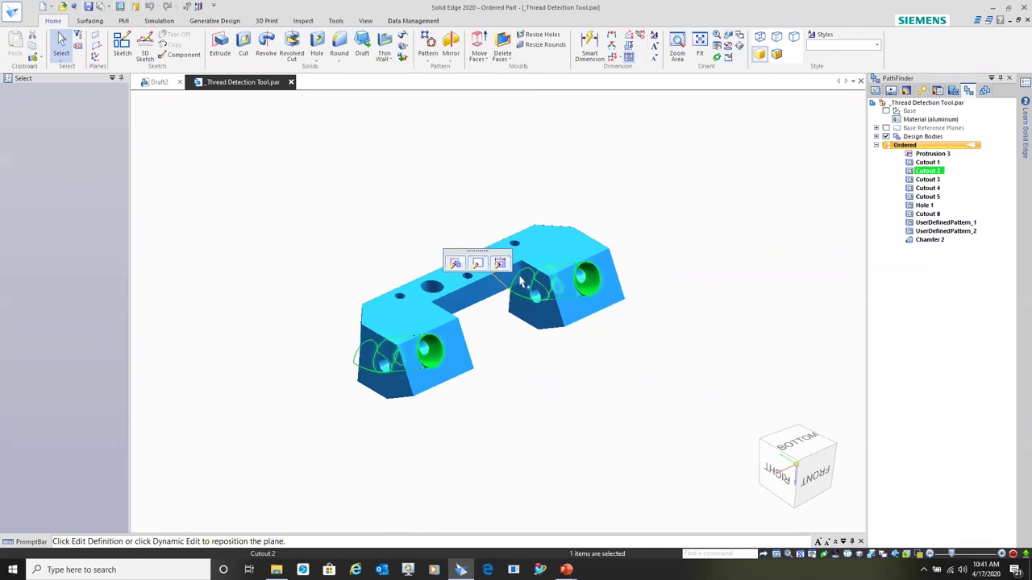
pyautogui.click(500, 264)
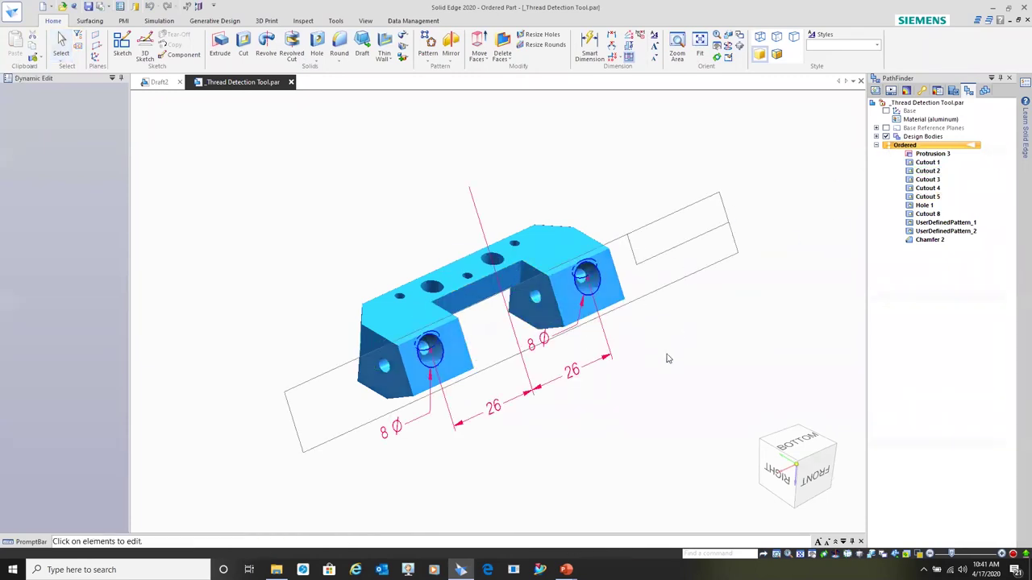
# Step: Set the diameter of both Cutout 2 circles to 7 mm and finish editing the dimensions
pyautogui.click(539, 340)
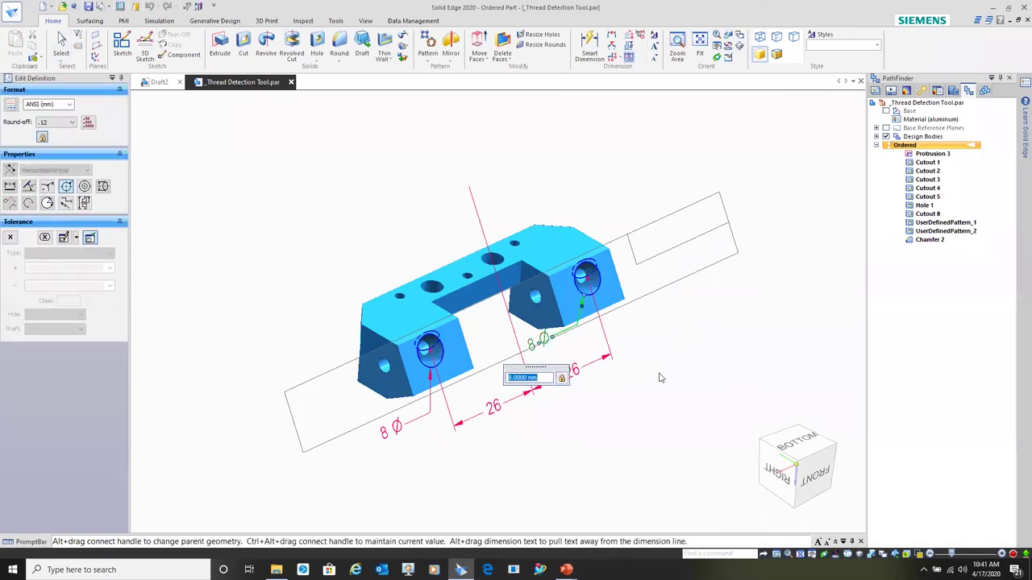
pyautogui.write('7')
pyautogui.click(395, 427)
pyautogui.write('7')
pyautogui.press('Return')
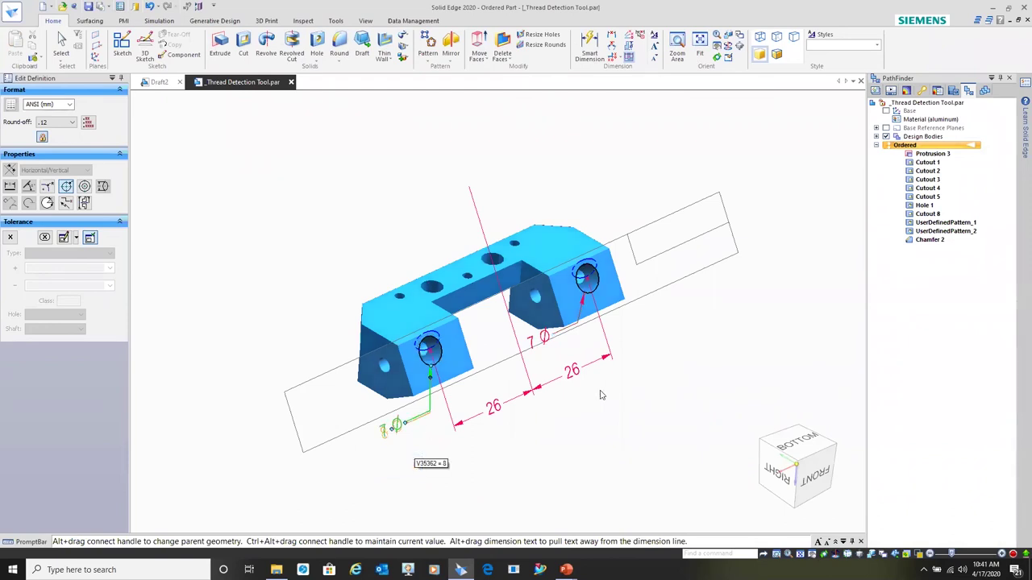
pyautogui.click(671, 366)
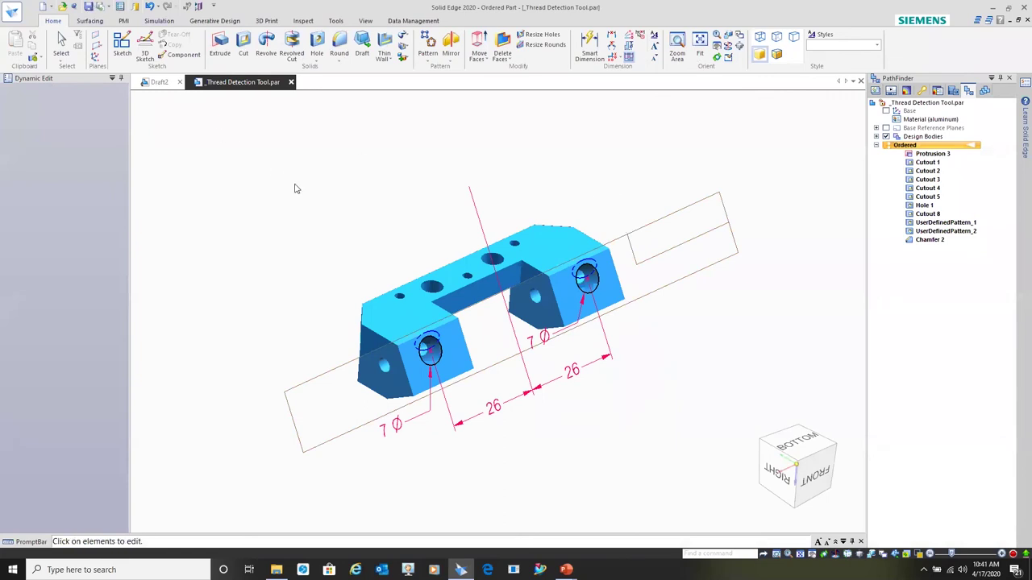
# Step: Return to the Draft2 drawing, dismiss the out-of-date notice and update the drawing views
pyautogui.click(160, 82)
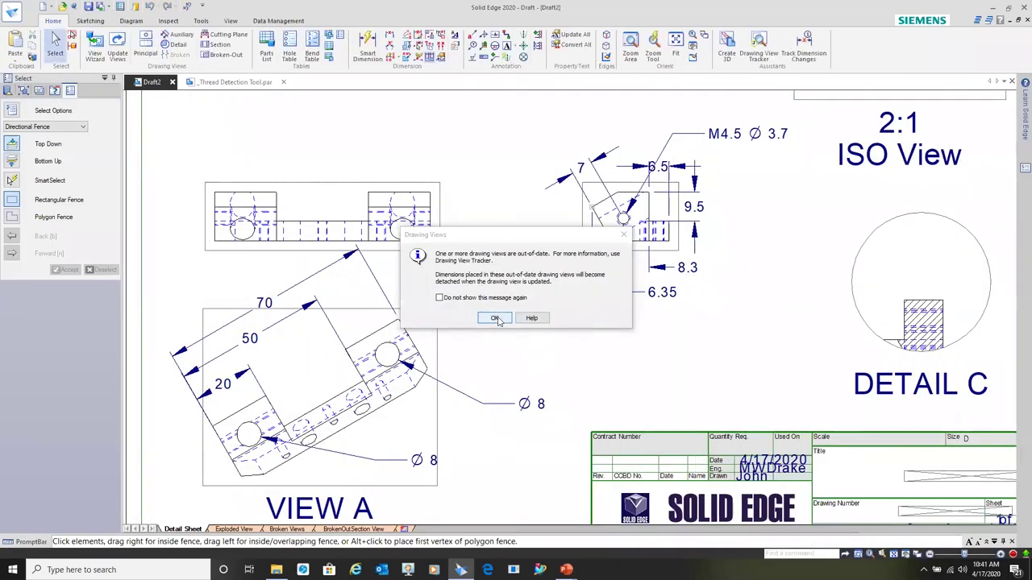
pyautogui.click(495, 318)
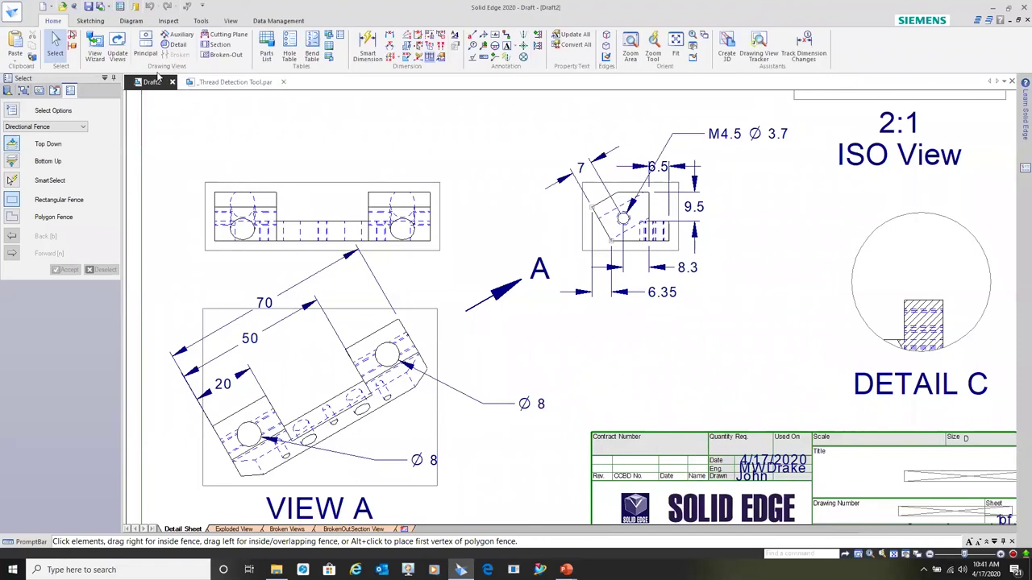
pyautogui.click(118, 47)
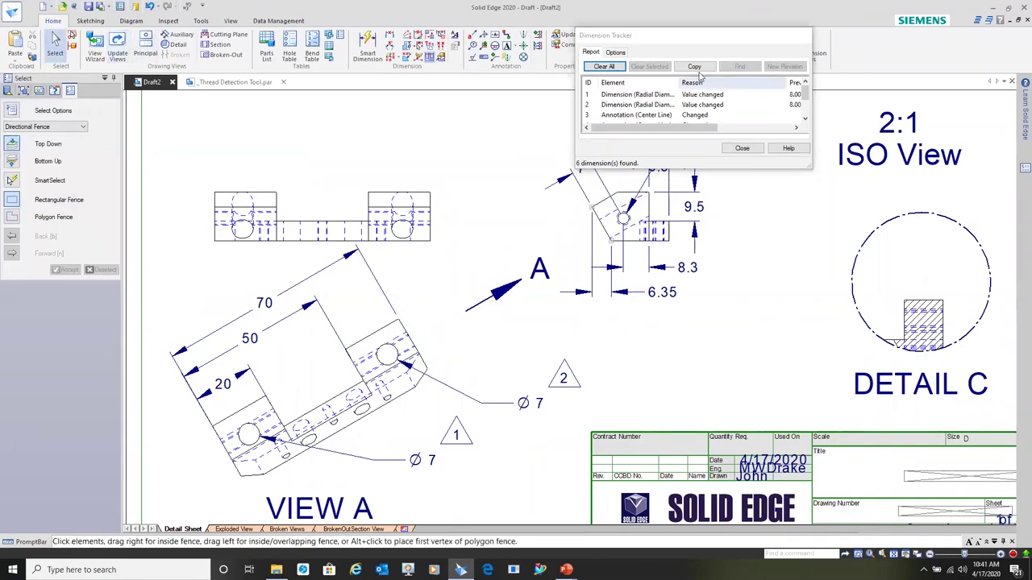
# Step: Examine the Dimension Tracker's tracking and labelling options and its report of changed dimensions
pyautogui.click(687, 39)
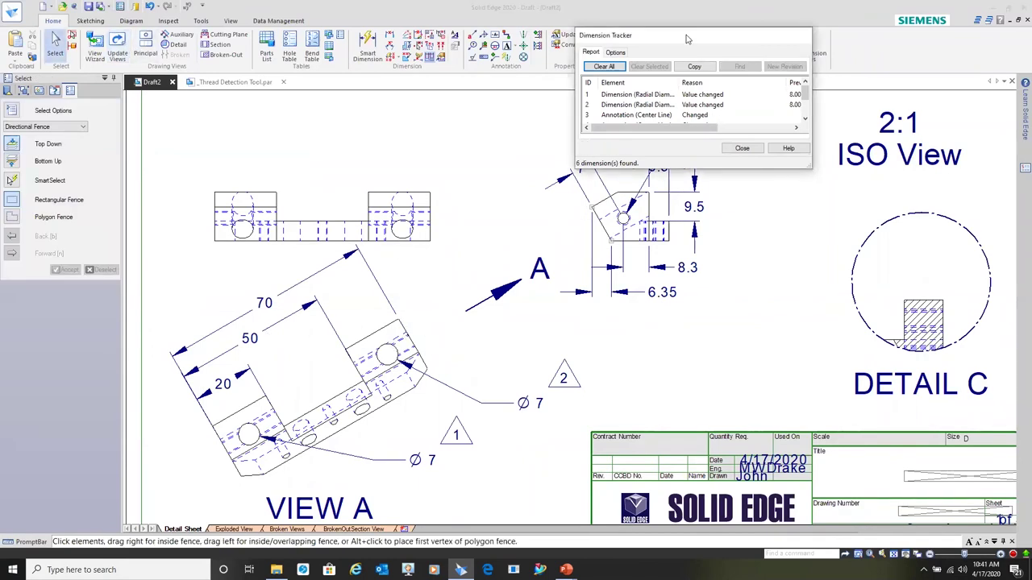
pyautogui.moveTo(687, 39); pyautogui.dragTo(507, 105)
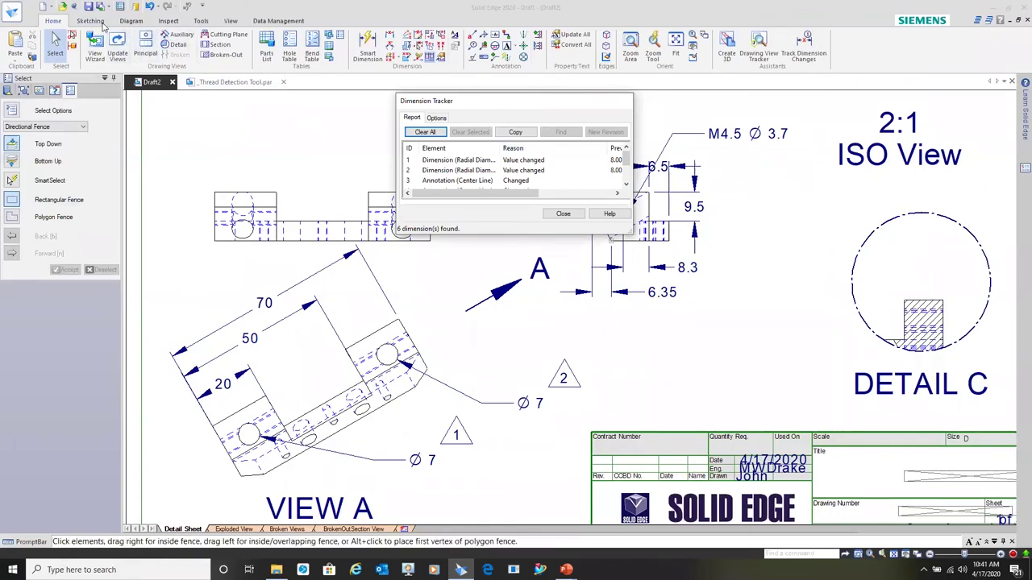
pyautogui.click(199, 21)
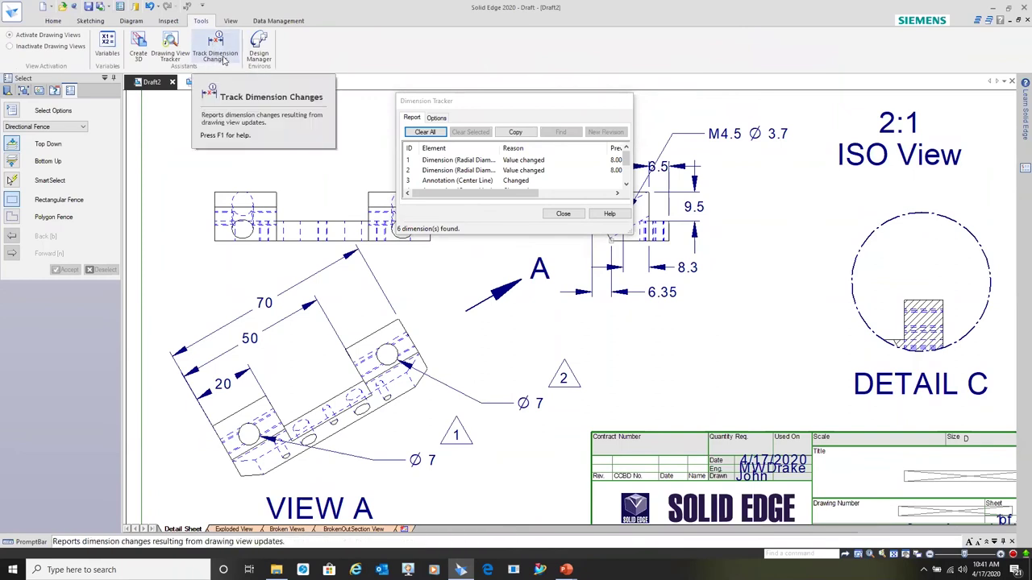
pyautogui.click(436, 119)
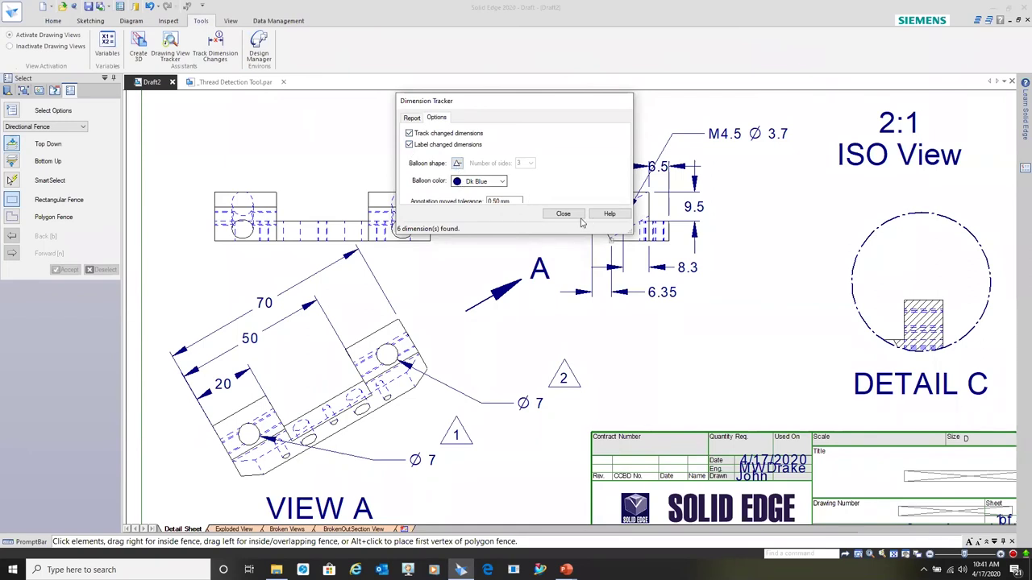
pyautogui.click(412, 118)
pyautogui.moveTo(506, 106); pyautogui.dragTo(454, 55)
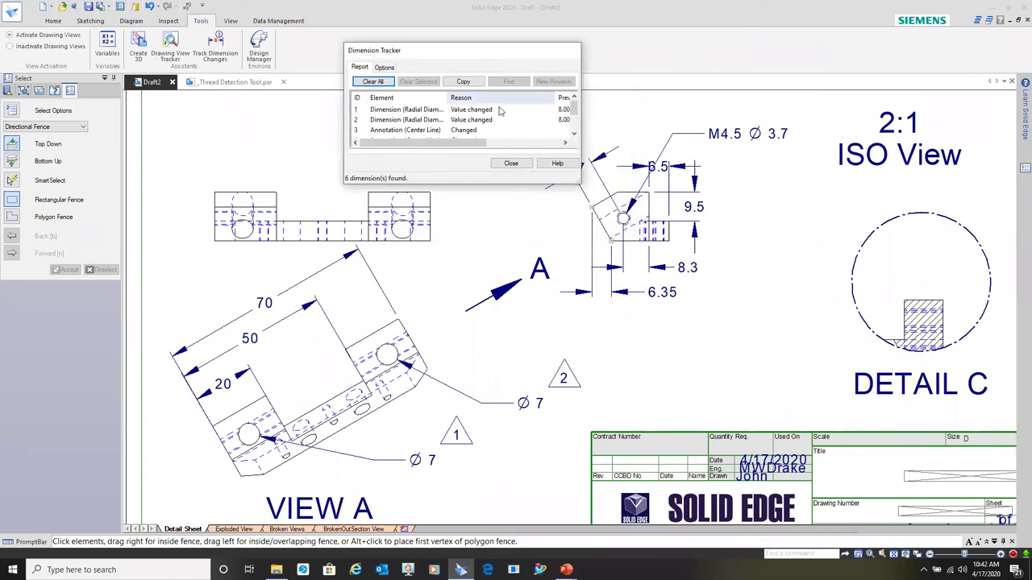
# Step: Copy the Dimension Tracker report and paste it into a new text box just above the title block
pyautogui.click(464, 81)
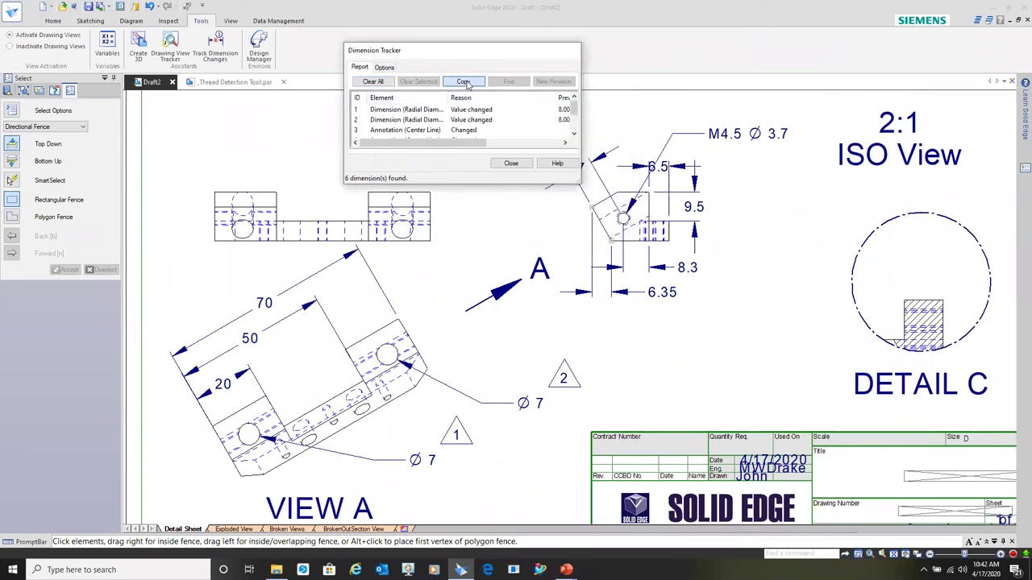
pyautogui.click(50, 20)
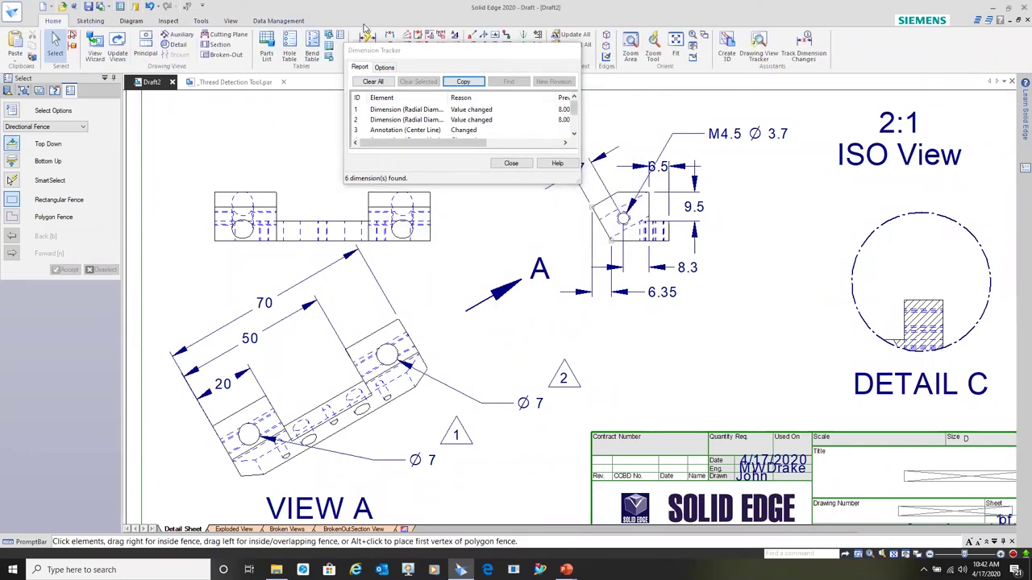
pyautogui.moveTo(435, 50); pyautogui.dragTo(722, 25)
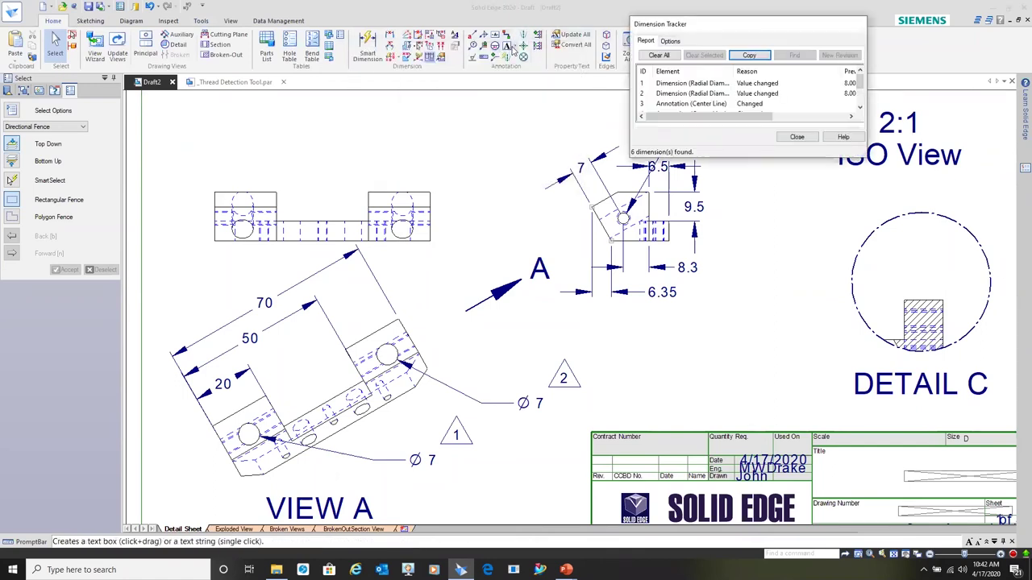
pyautogui.click(506, 46)
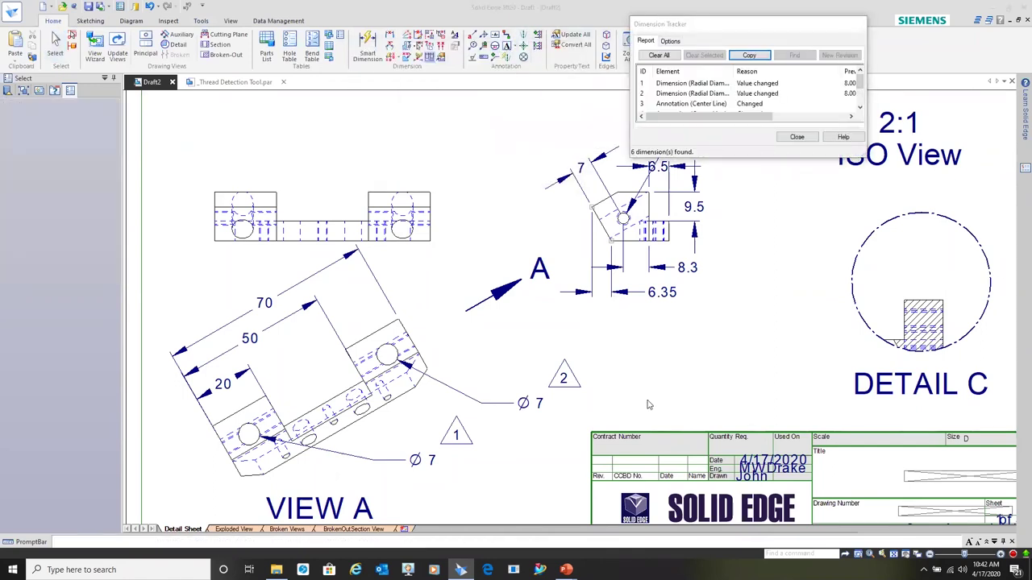
pyautogui.moveTo(597, 342); pyautogui.dragTo(848, 424)
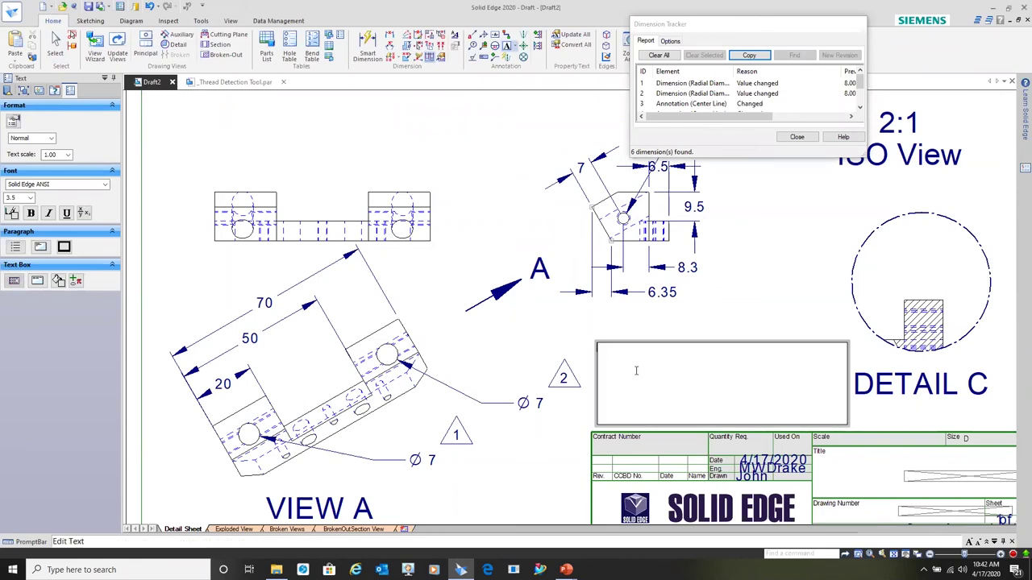
pyautogui.hotkey('ctrl', 'v')
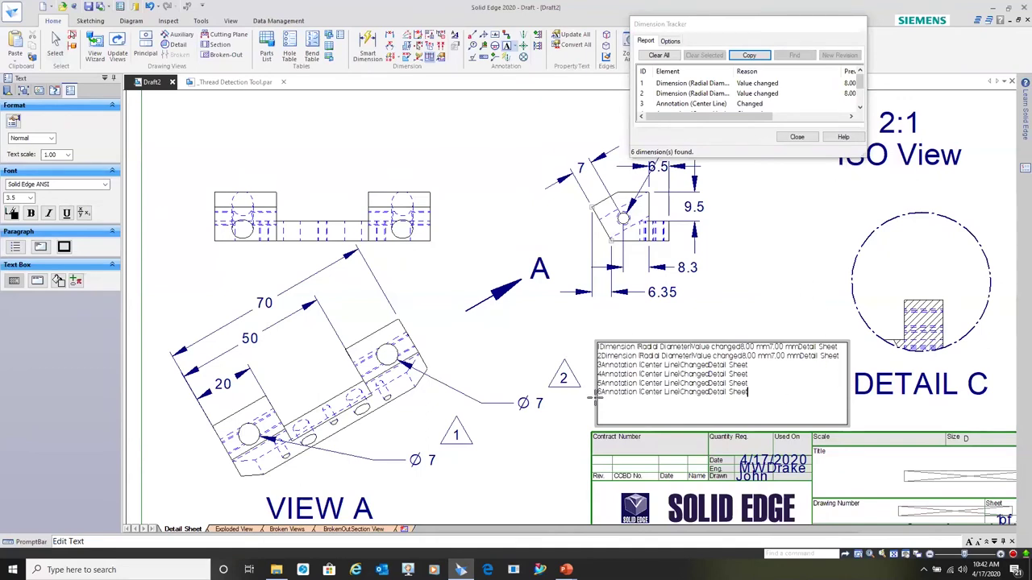
pyautogui.press('Escape')
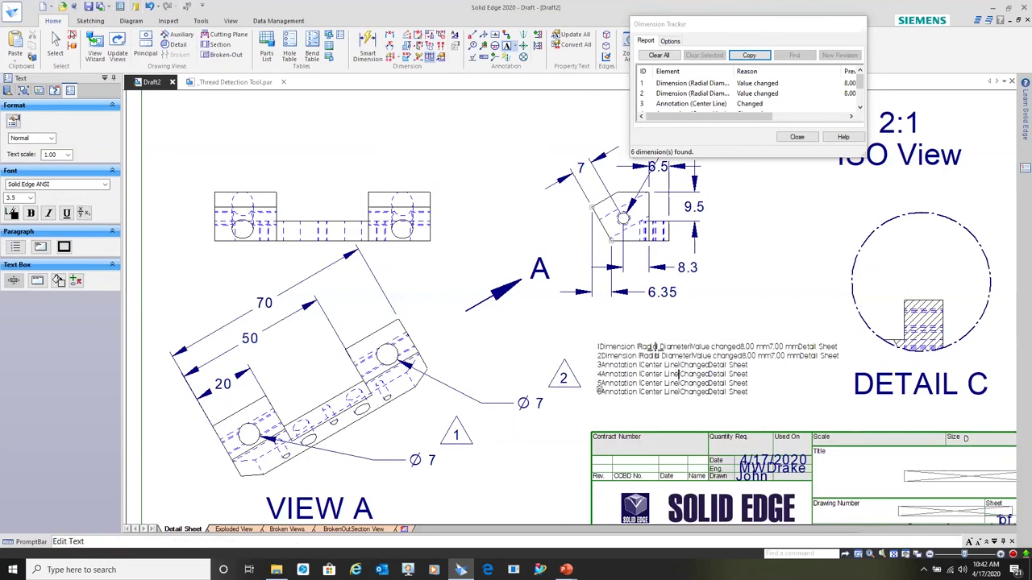
pyautogui.click(55, 44)
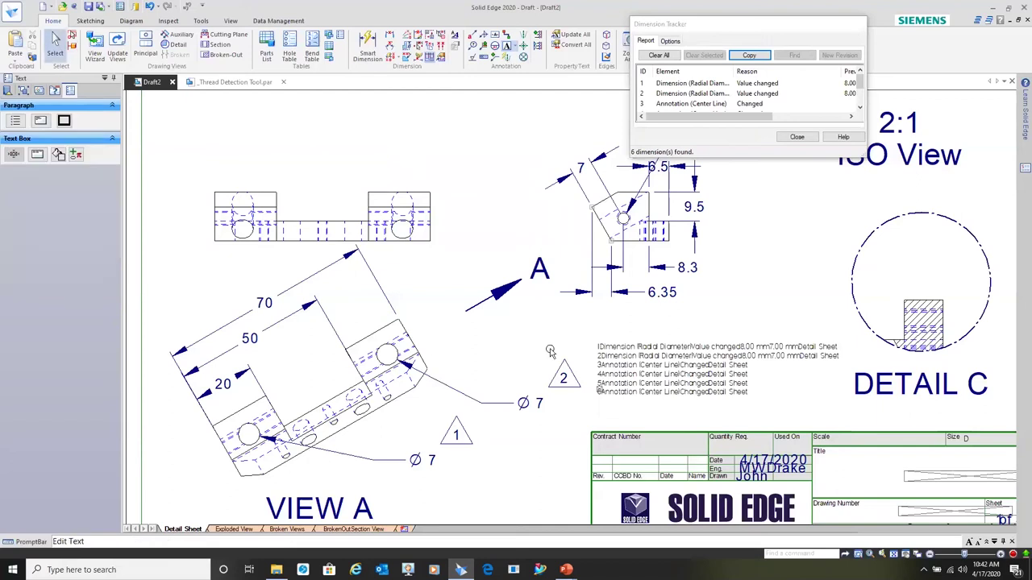
# Step: Set the font size to 2 in the pasted report text box and turn on bold, italic and underline
pyautogui.click(645, 354)
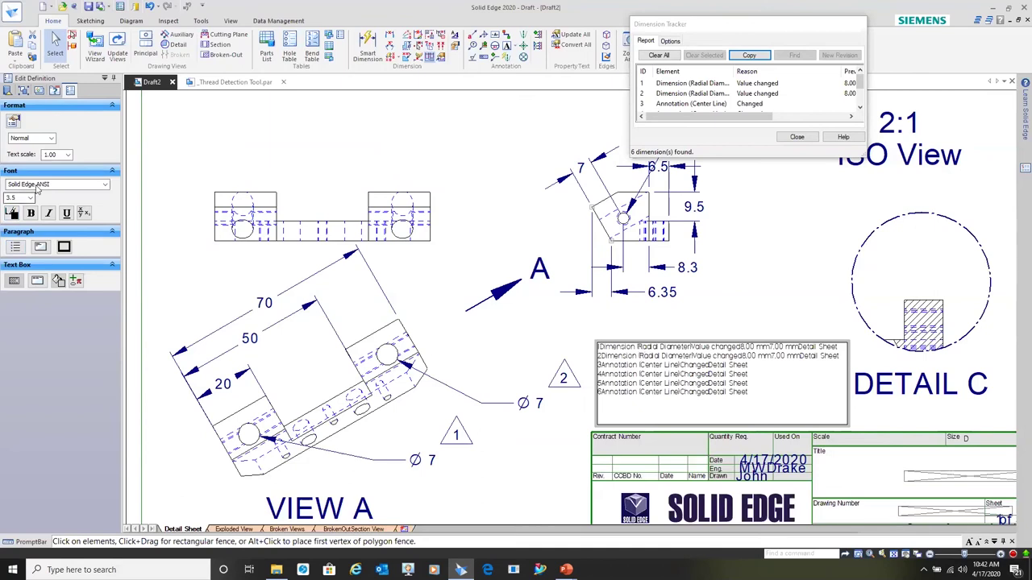
pyautogui.click(29, 198)
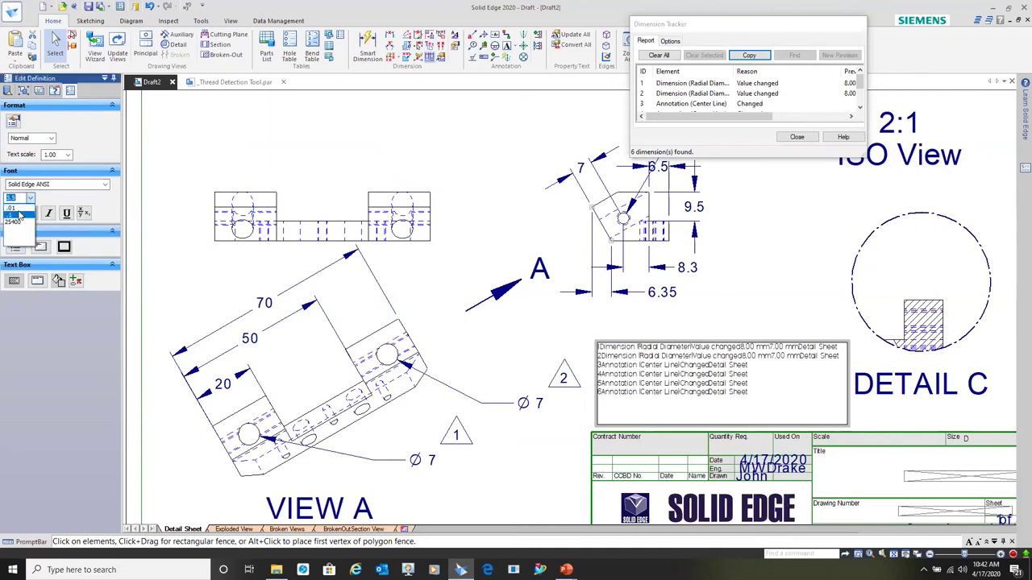
pyautogui.click(19, 200)
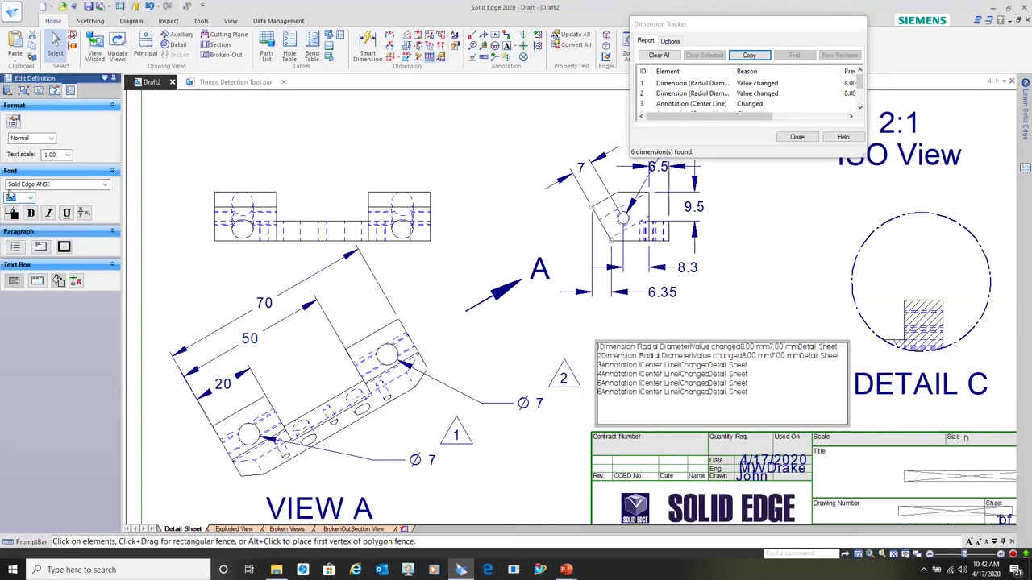
pyautogui.write('2')
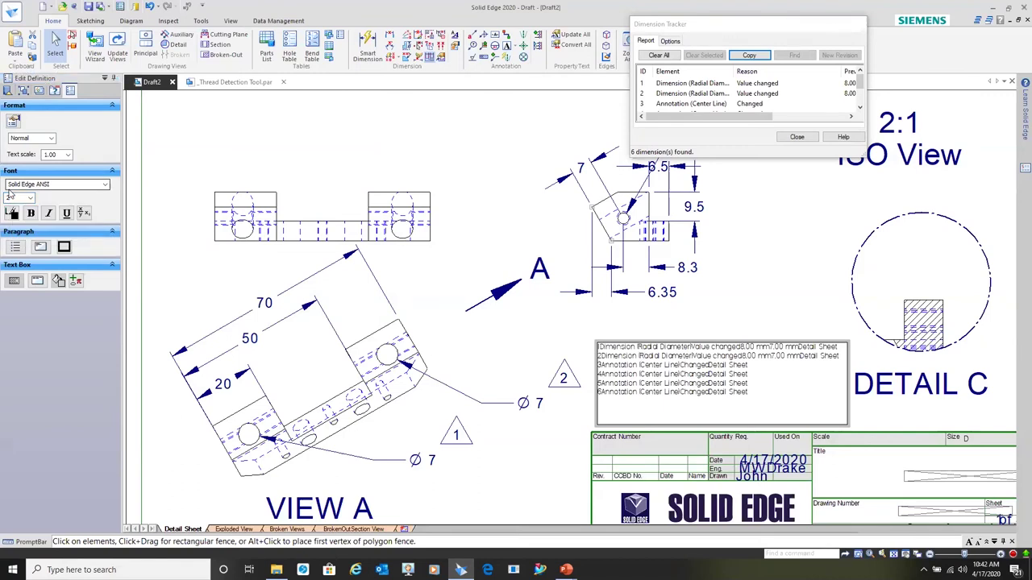
pyautogui.click(48, 214)
pyautogui.click(66, 213)
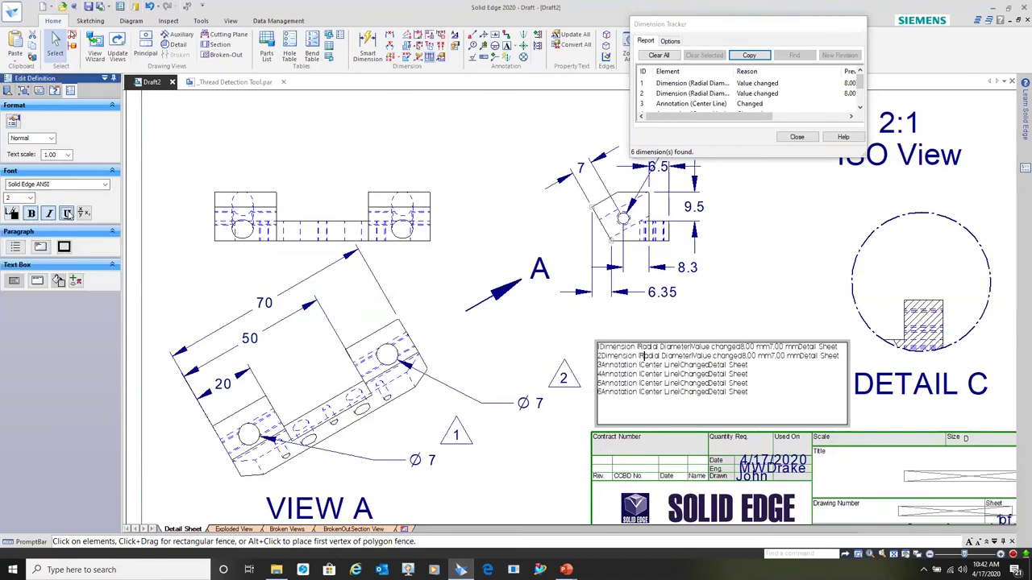
# Step: Format the pasted report lines as a bulleted list, close the Dimension Tracker and finish editing the text
pyautogui.click(15, 248)
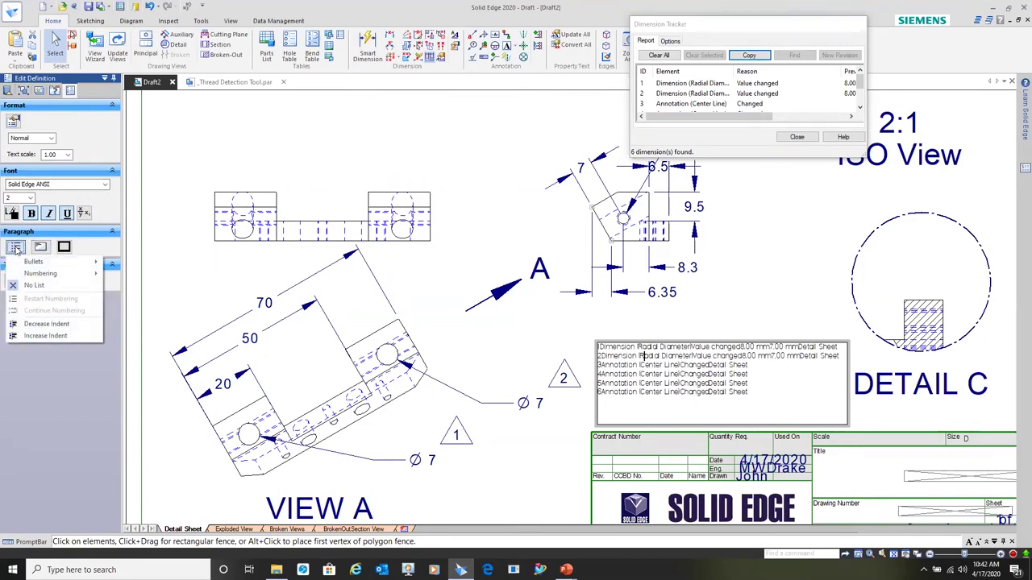
pyautogui.moveTo(48, 262)
pyautogui.click(134, 262)
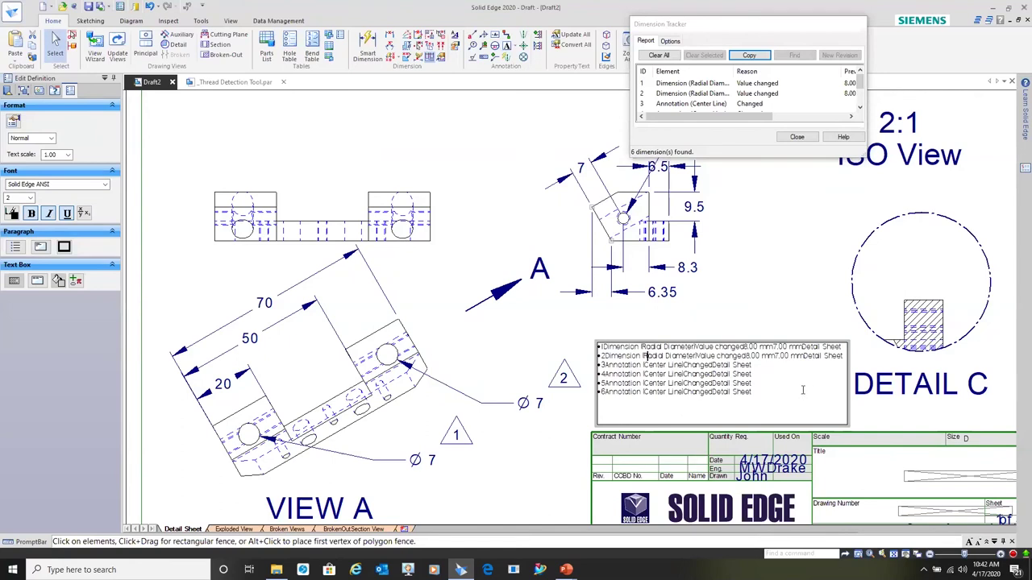
pyautogui.click(797, 137)
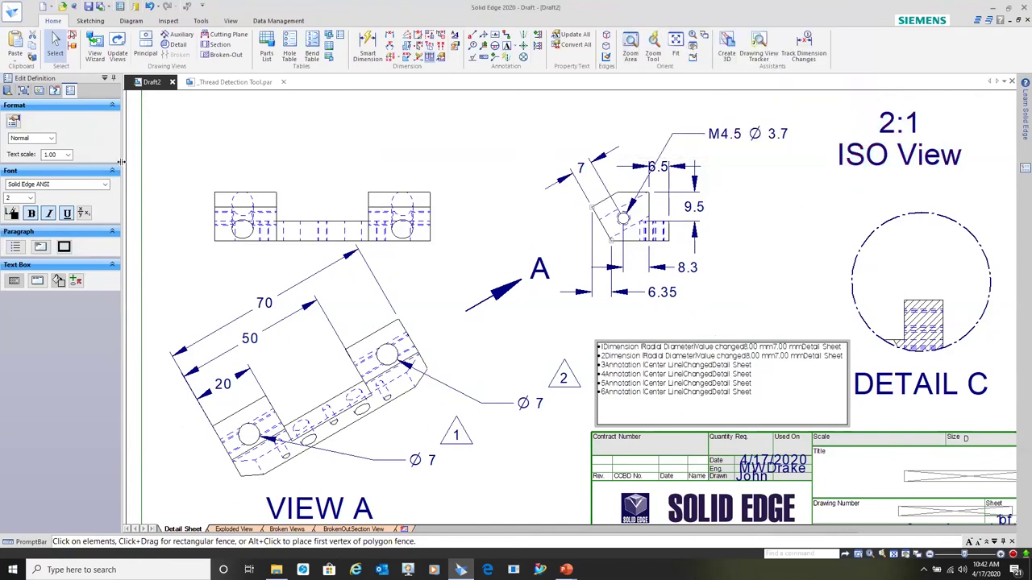
pyautogui.click(758, 315)
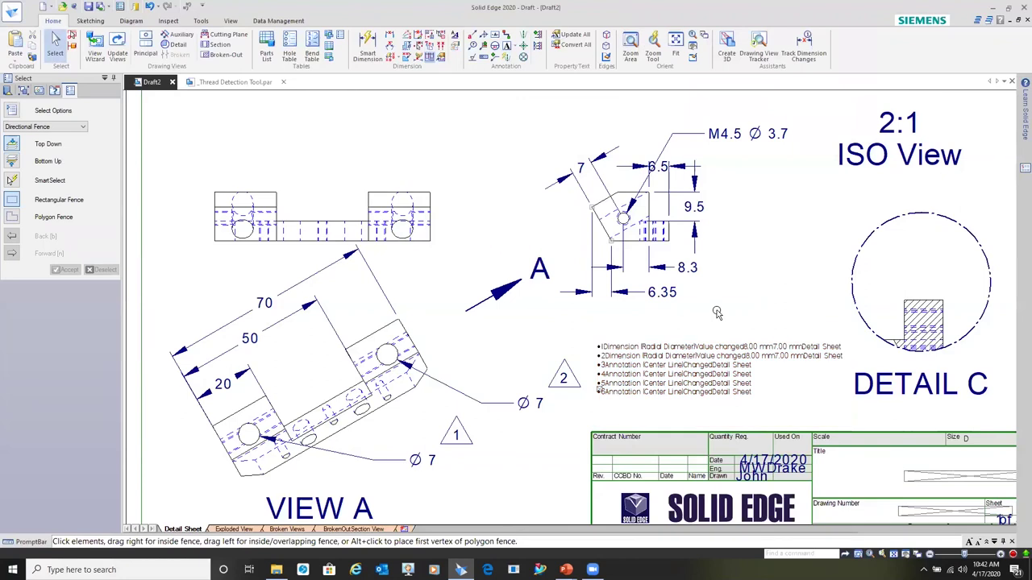
pyautogui.scroll(-3, 714, 313)
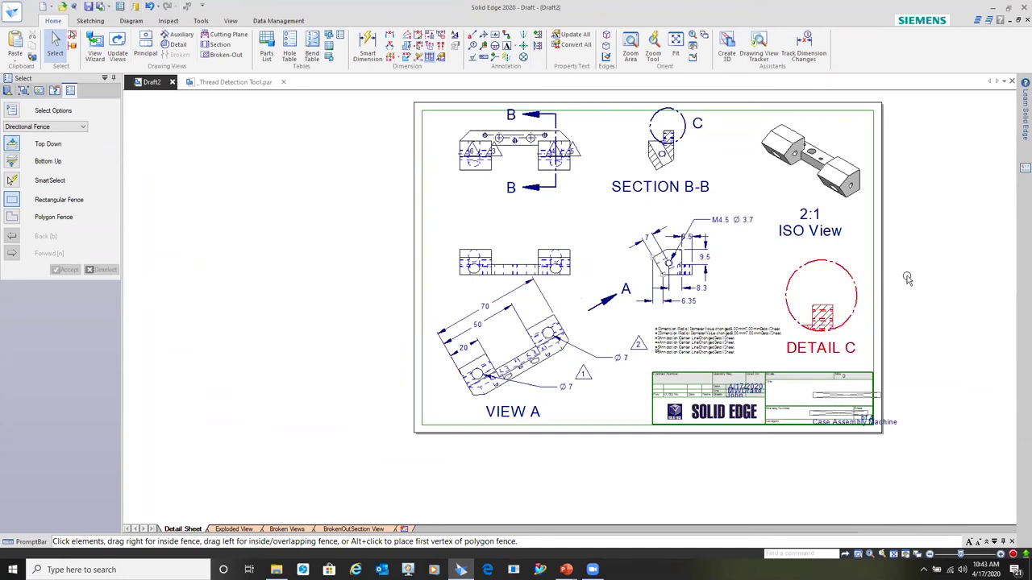
pyautogui.scroll(2, 895, 268)
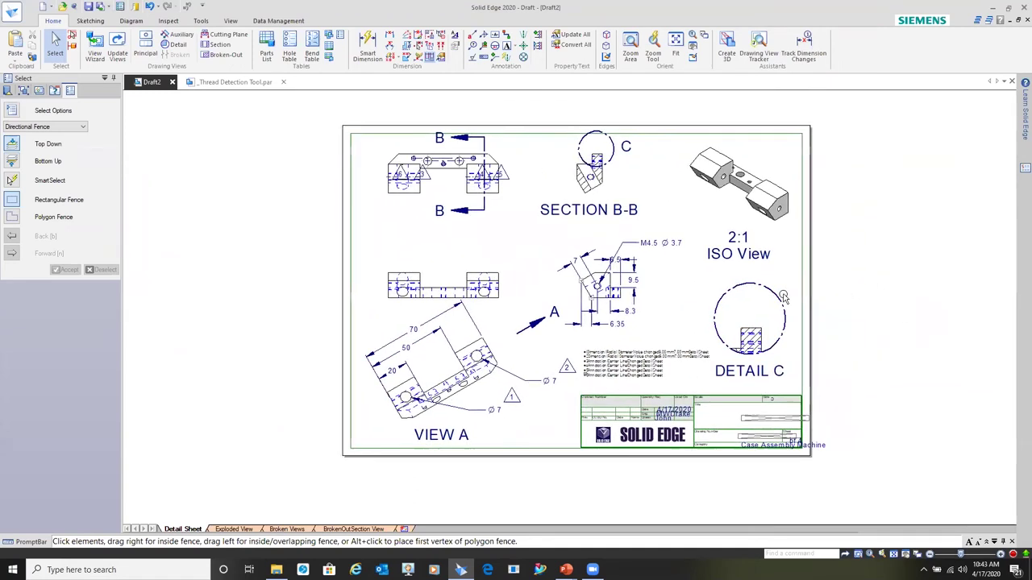
pyautogui.moveTo(696, 300); pyautogui.dragTo(784, 298, button='middle')
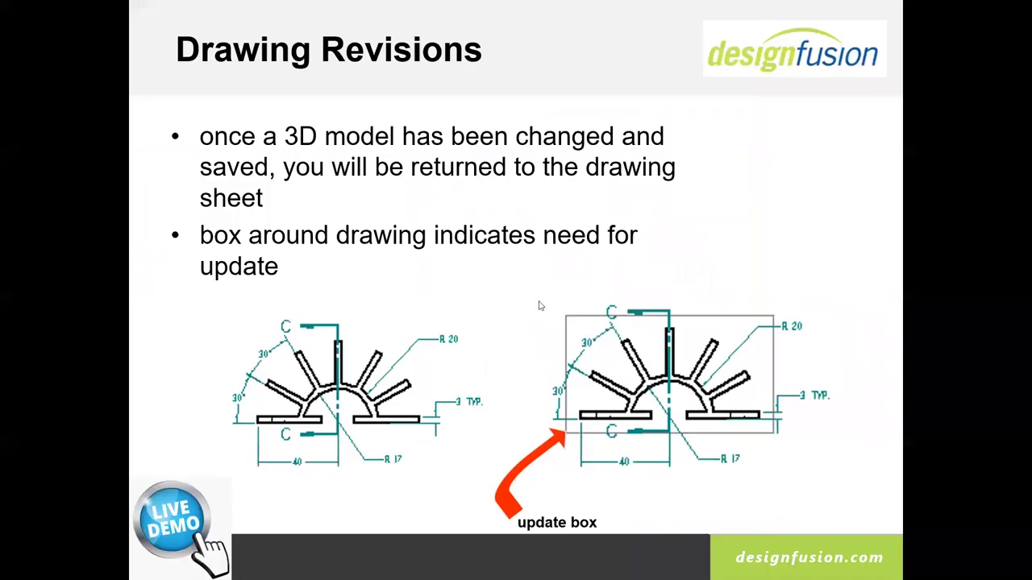
pyautogui.press('Right')
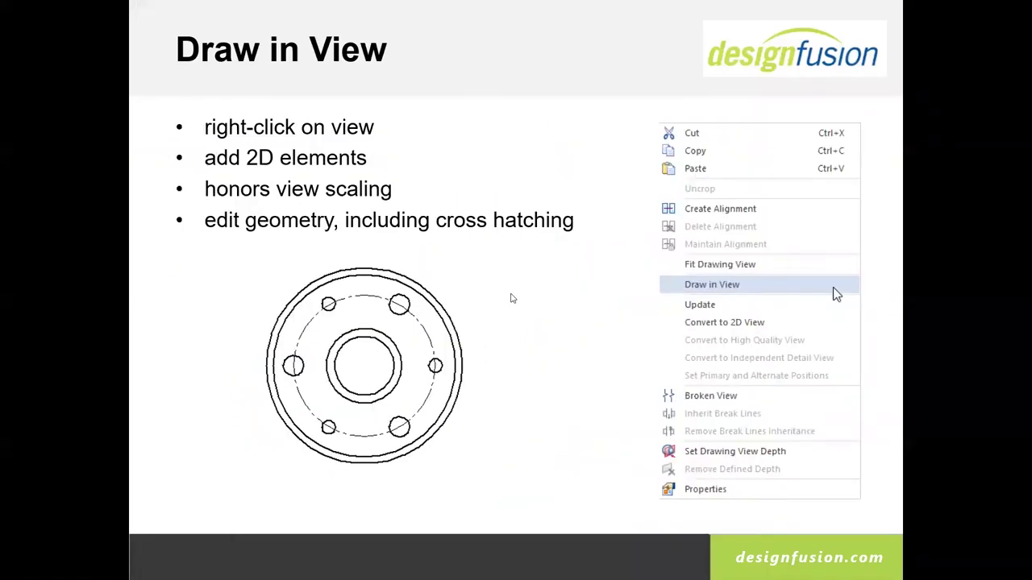